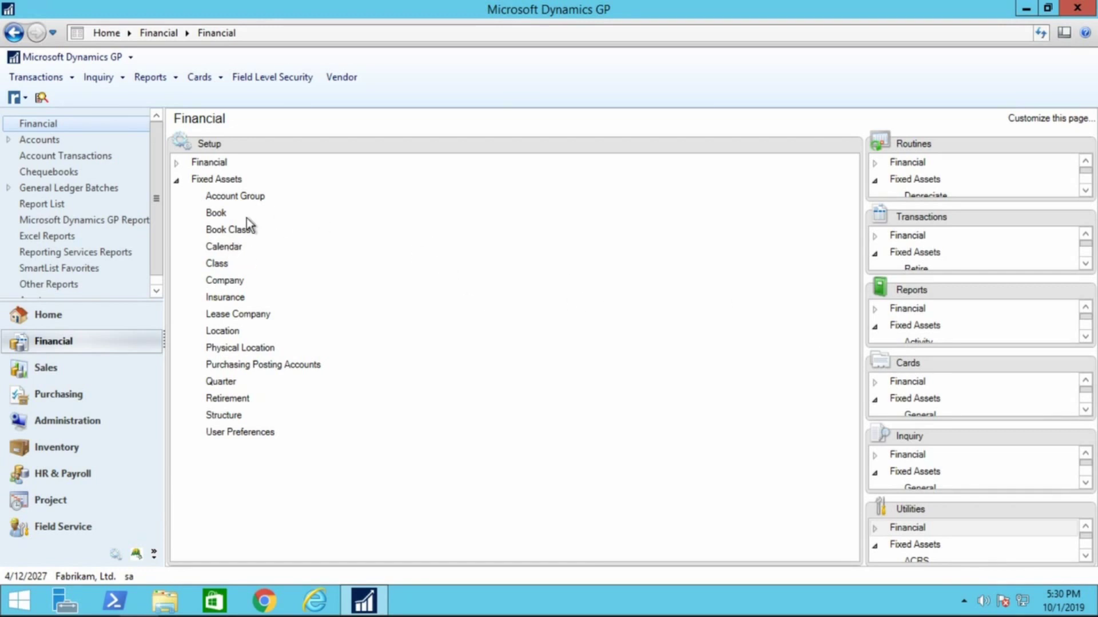
# Step: Review the 2027 periods of the DEFAULT fixed assets calendar and its quarter setup, and close both windows
pyautogui.click(235, 249)
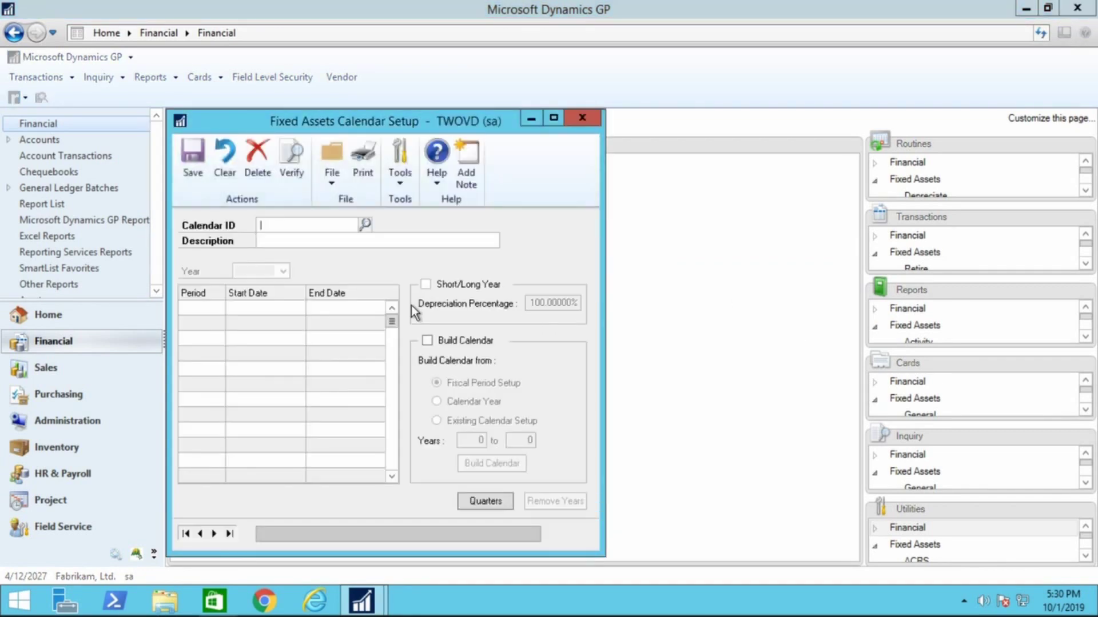
pyautogui.click(365, 225)
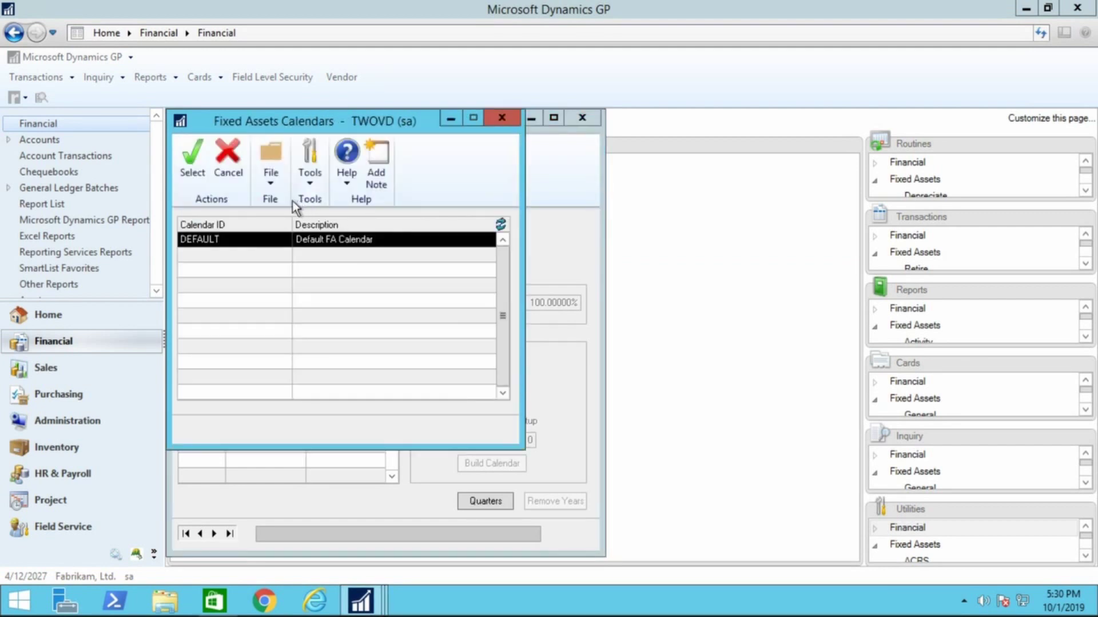
pyautogui.click(192, 160)
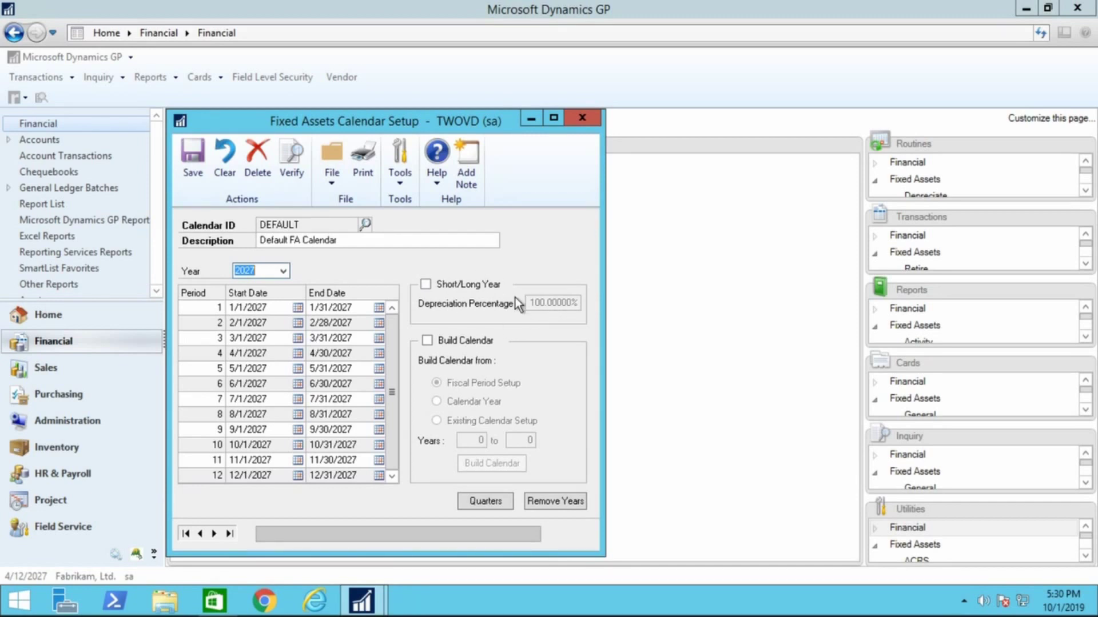
pyautogui.click(486, 500)
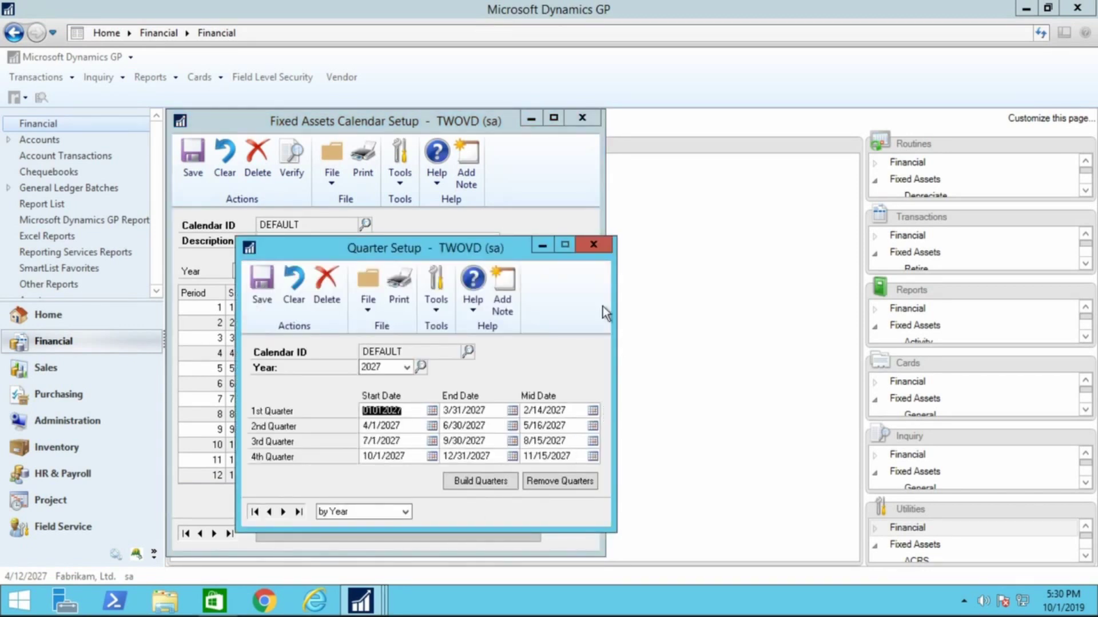
pyautogui.click(601, 244)
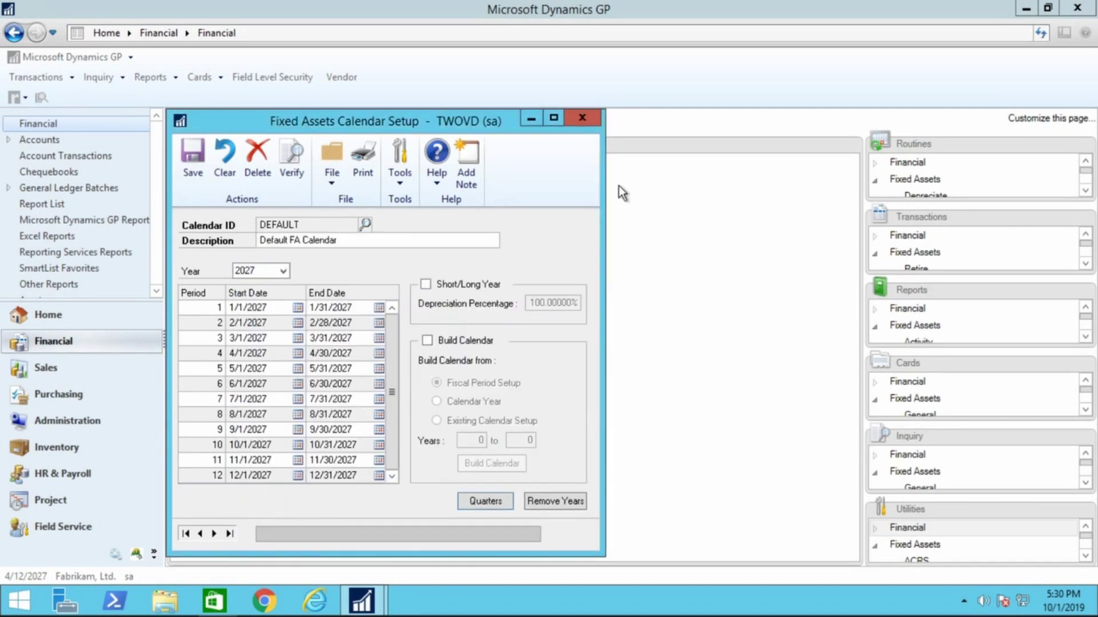
pyautogui.click(583, 118)
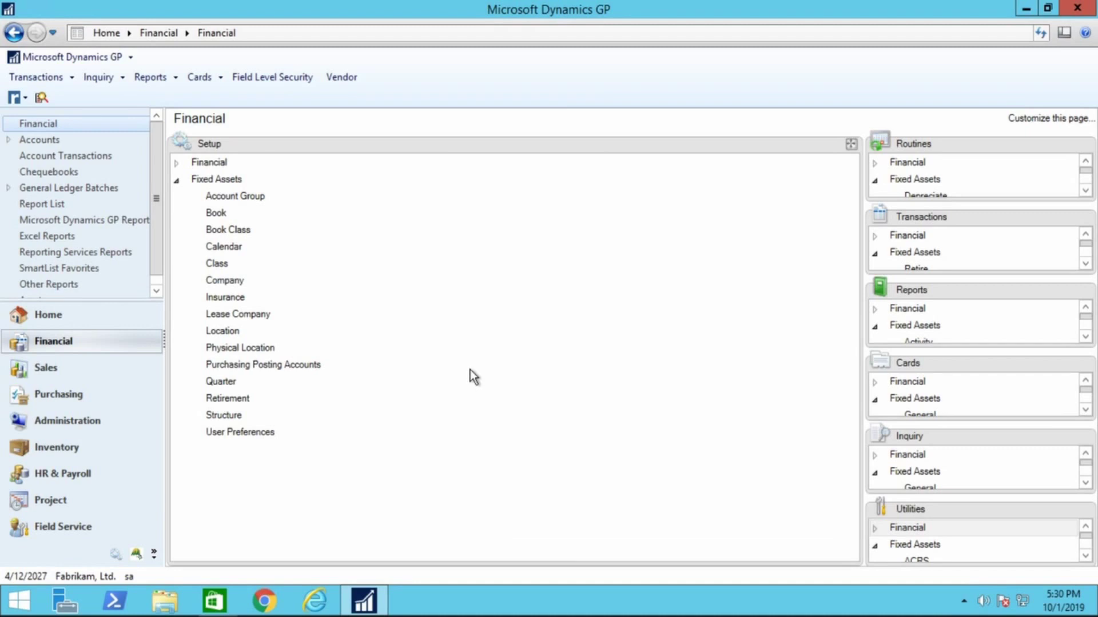
# Step: Look up the assigned FA Clearing account in the Fixed Assets Purchasing Posting Accounts setup and close the window
pyautogui.click(313, 367)
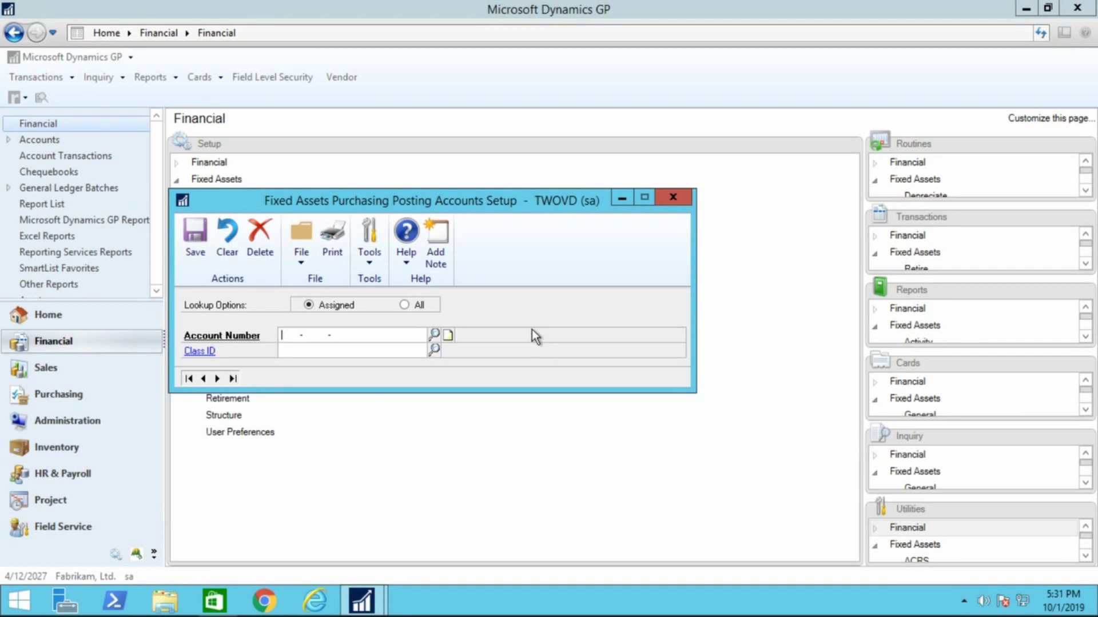
pyautogui.click(434, 335)
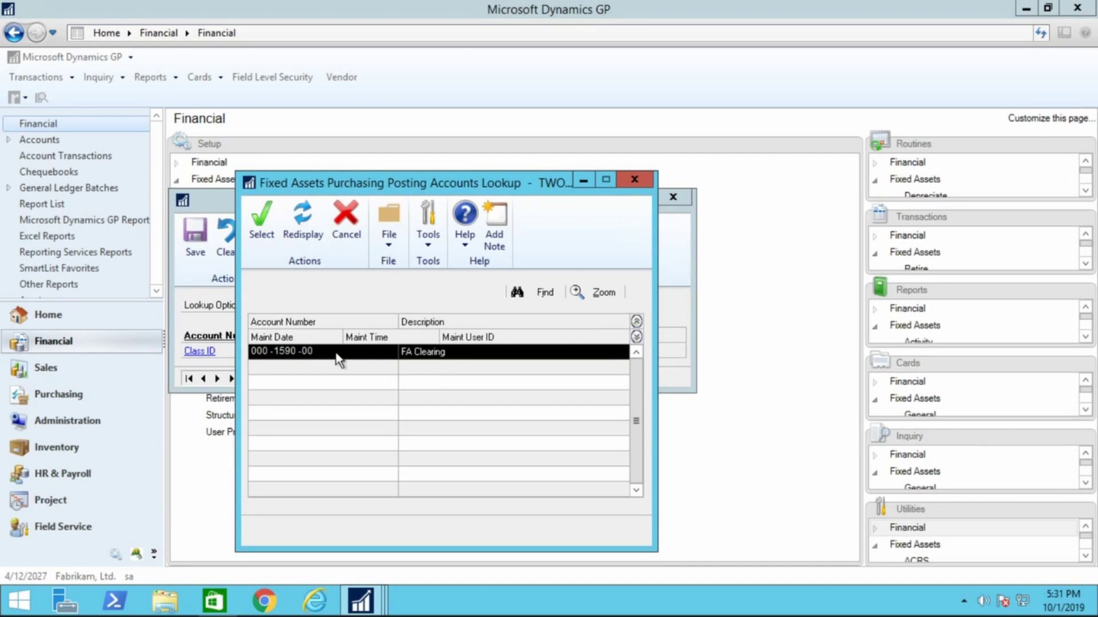
pyautogui.click(264, 228)
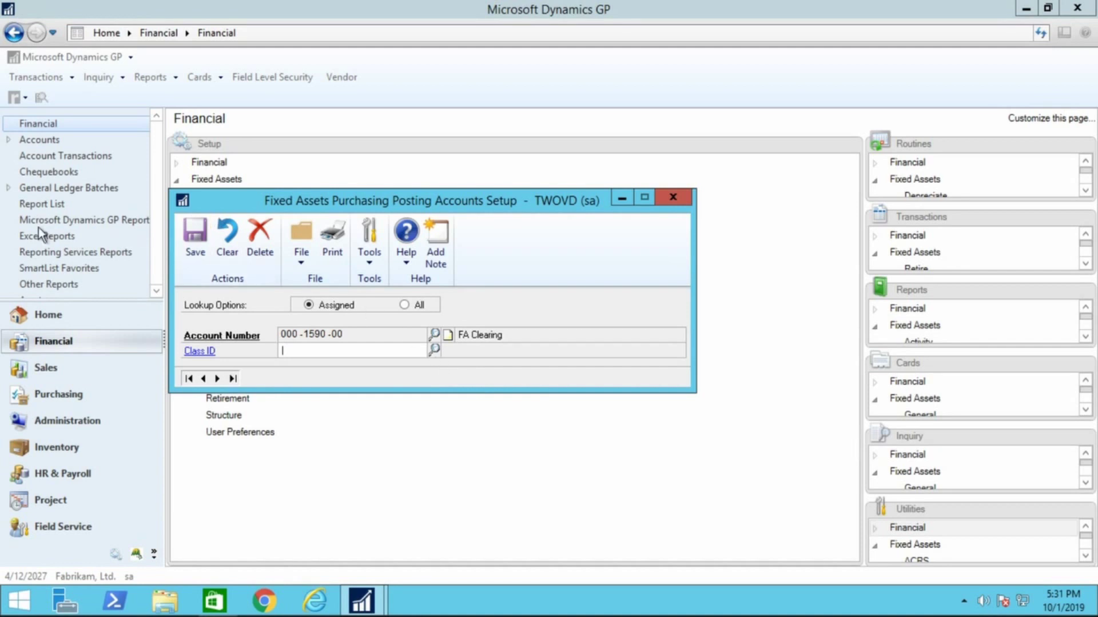
pyautogui.hotkey('alt', 'F4')
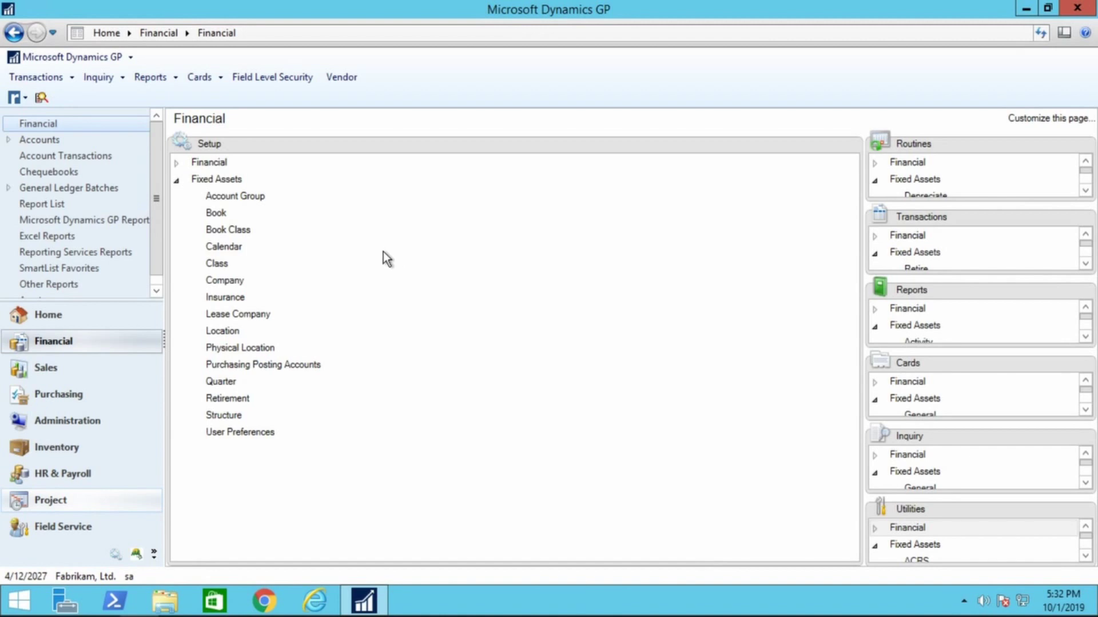
# Step: Browse the fixed asset account groups from COMPUTER through FURN & FIXTURE to VEHICLES, reviewing their assigned accounts
pyautogui.click(257, 198)
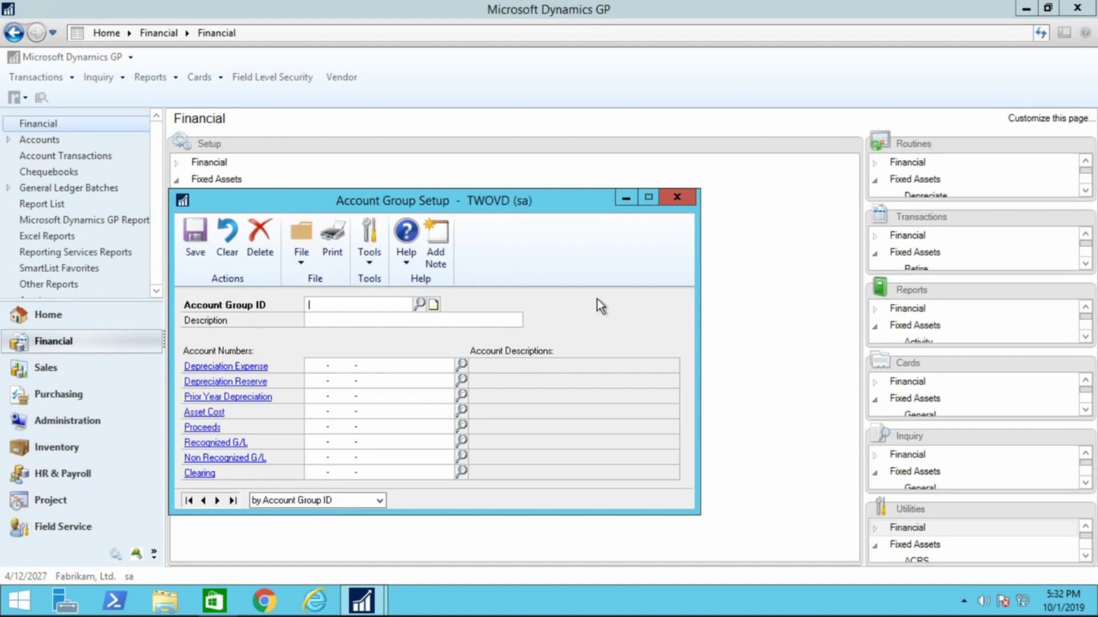
pyautogui.click(218, 501)
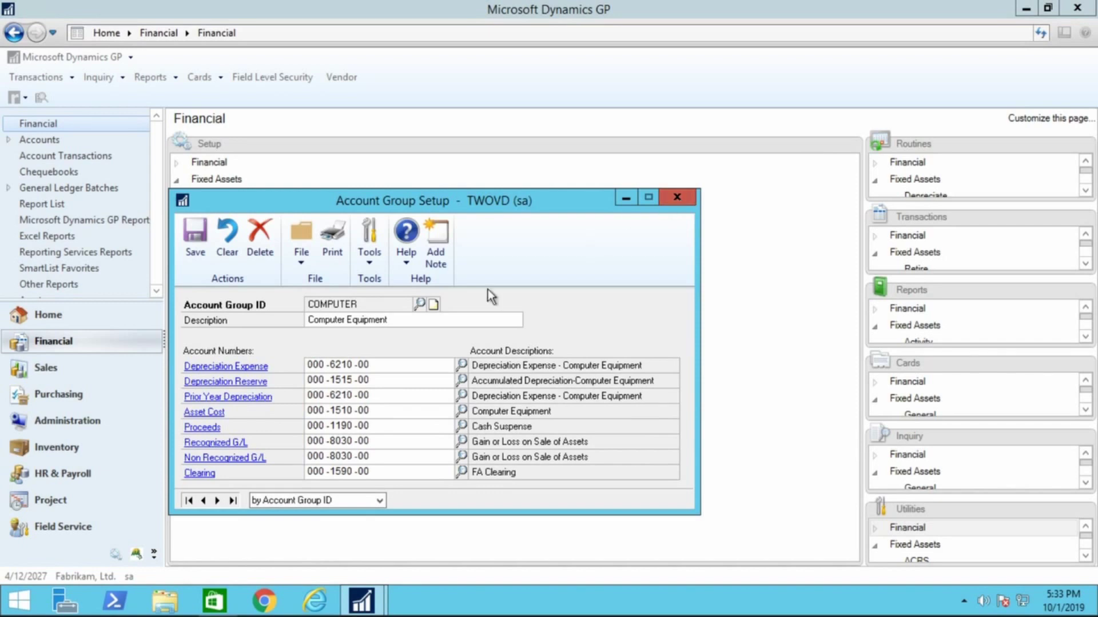
pyautogui.click(218, 501)
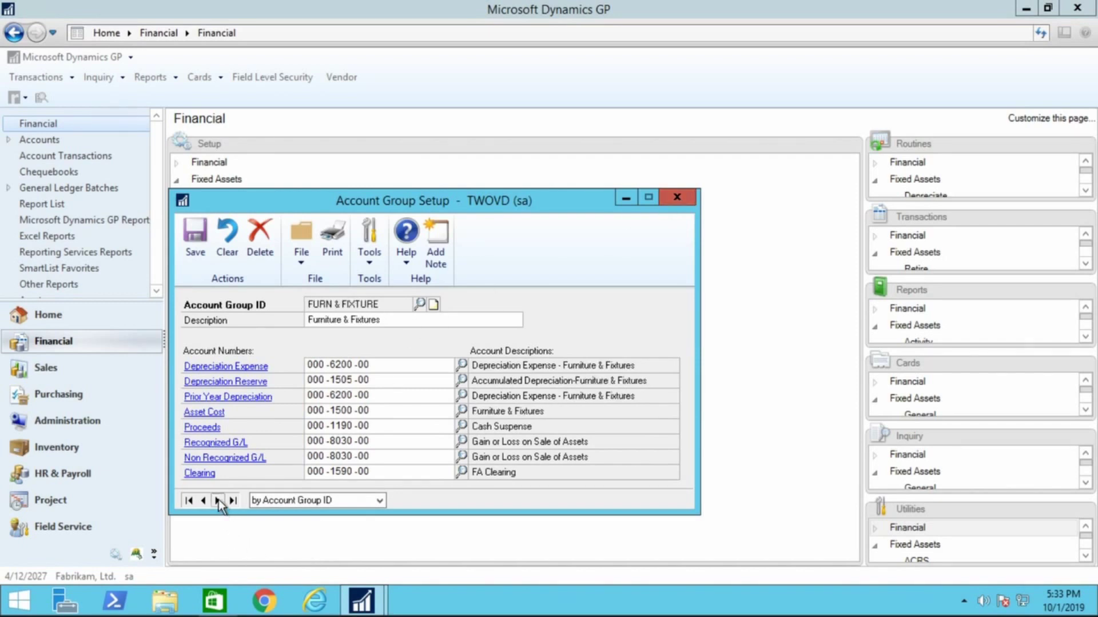
pyautogui.click(218, 500)
pyautogui.click(218, 501)
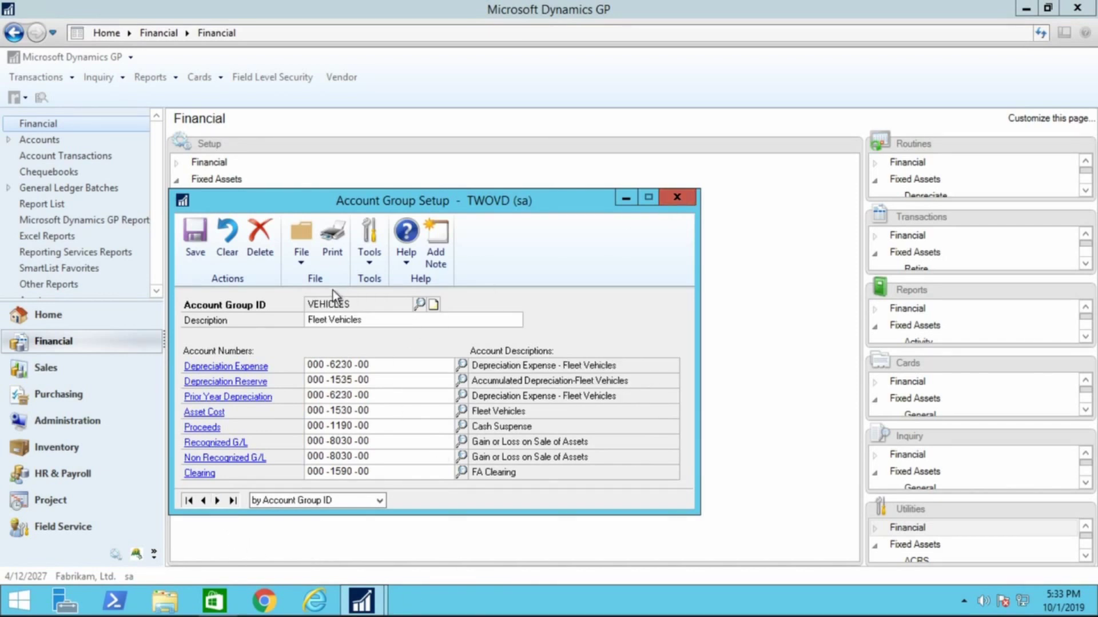
pyautogui.click(685, 201)
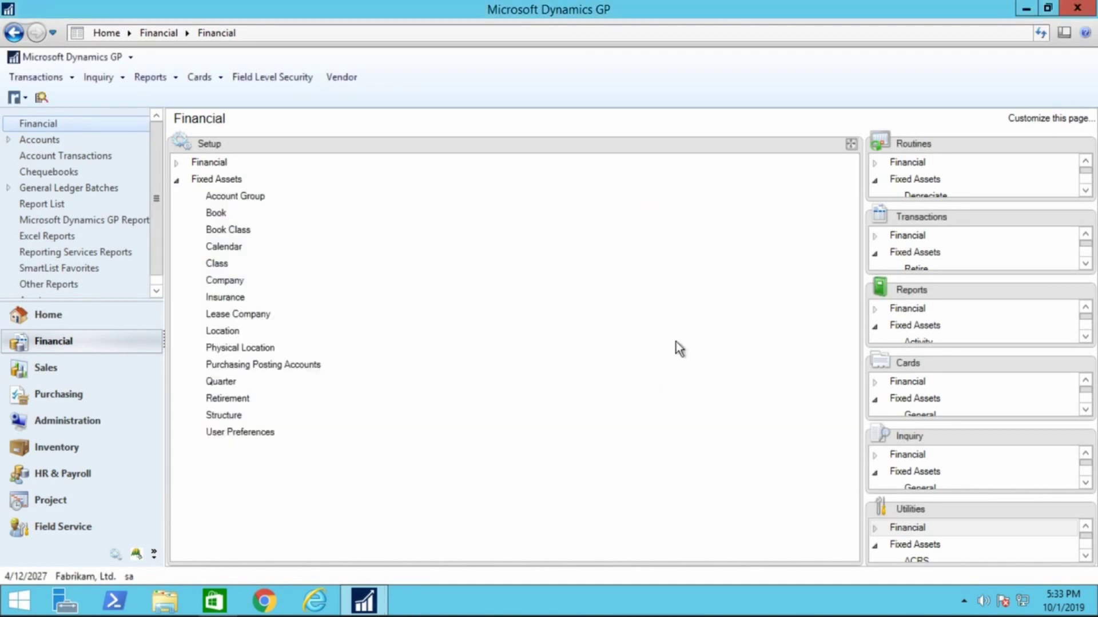
# Step: Open the AUTO class in the fixed assets Class Setup and review its account group and insurance class
pyautogui.click(223, 264)
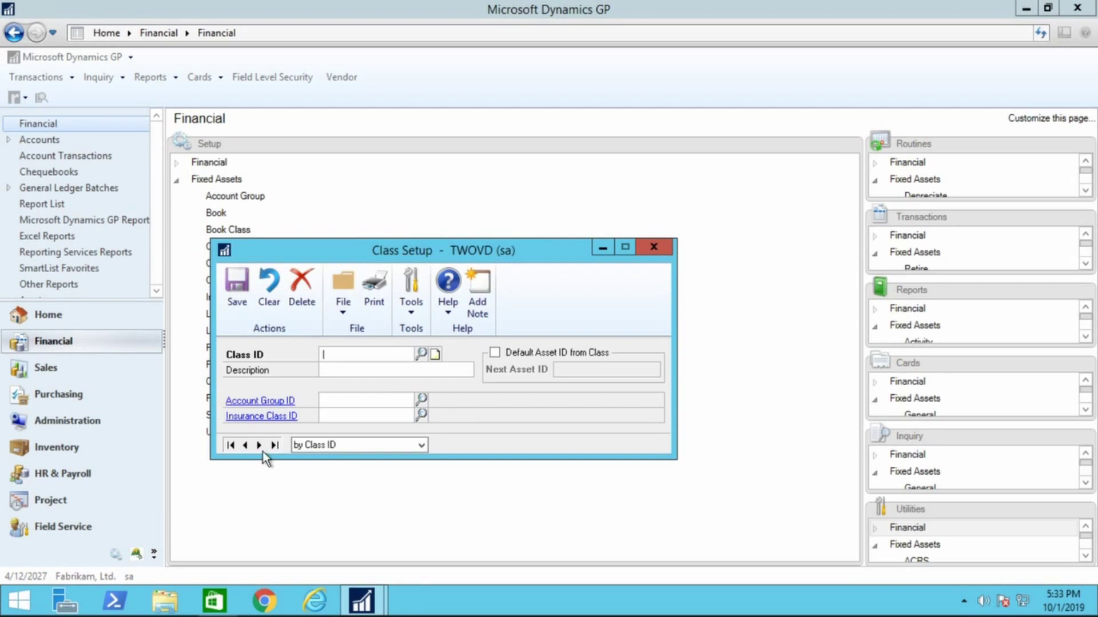
pyautogui.click(259, 445)
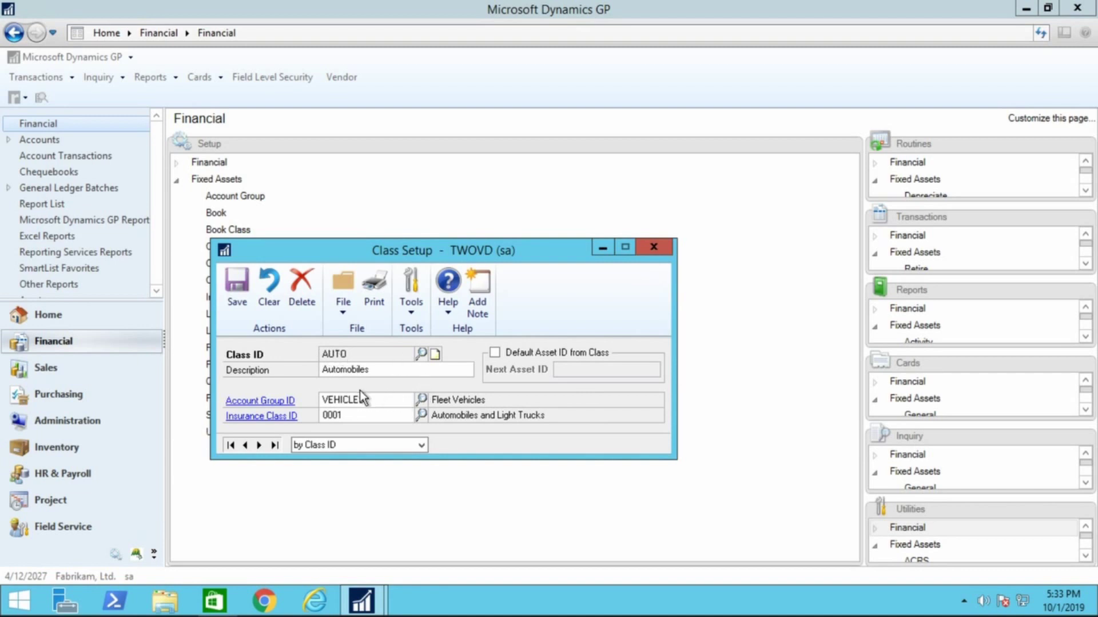
pyautogui.doubleClick(380, 399)
pyautogui.doubleClick(364, 416)
# Step: Try defaulting asset IDs from the AUTO class with AUTO0001 as the next asset ID, and close the setup discarding the changes
pyautogui.click(495, 353)
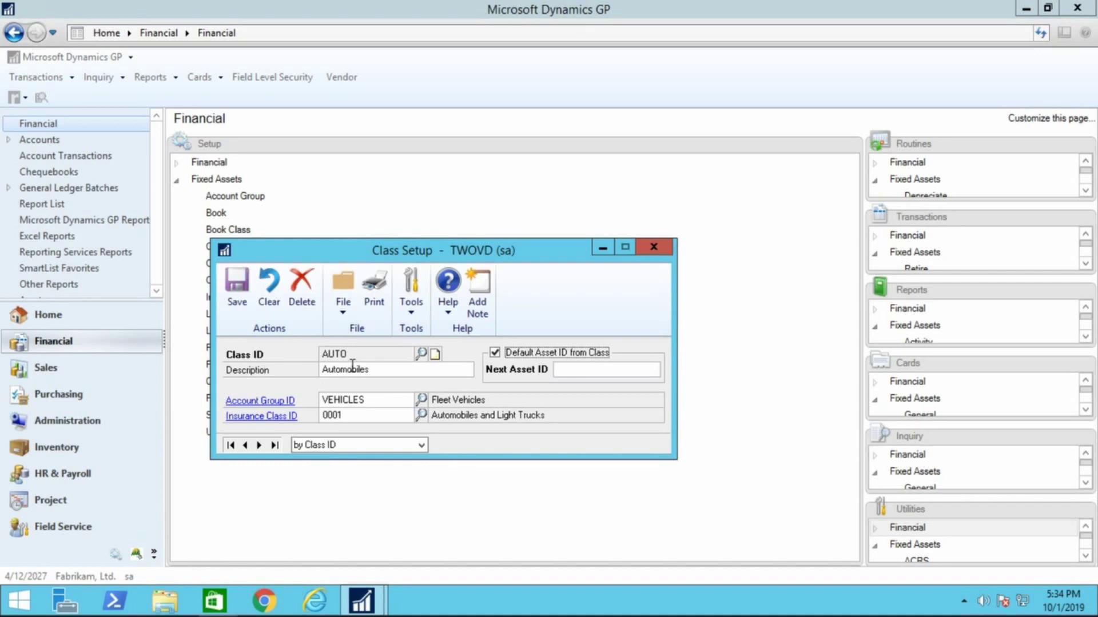
pyautogui.click(575, 373)
pyautogui.write('AUTO')
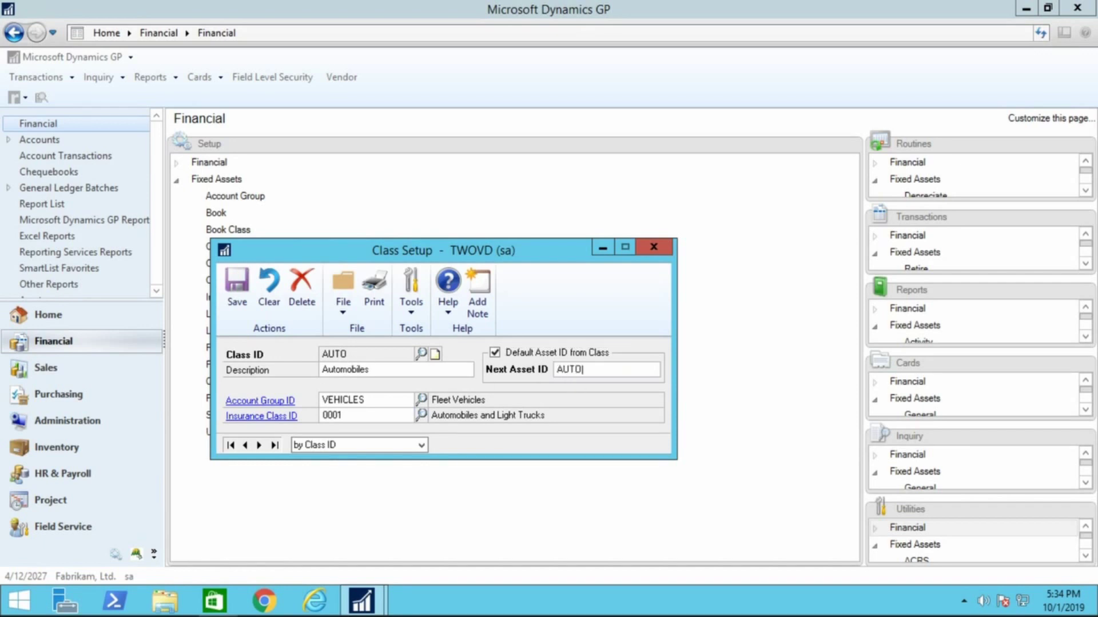
pyautogui.write('0001')
pyautogui.click(662, 248)
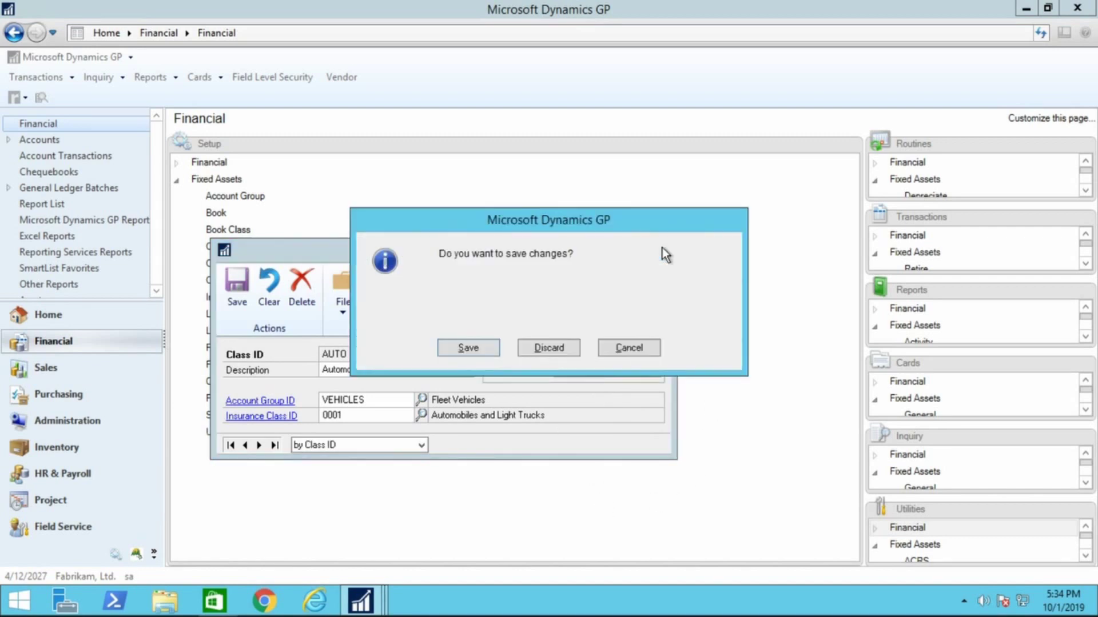
pyautogui.click(522, 348)
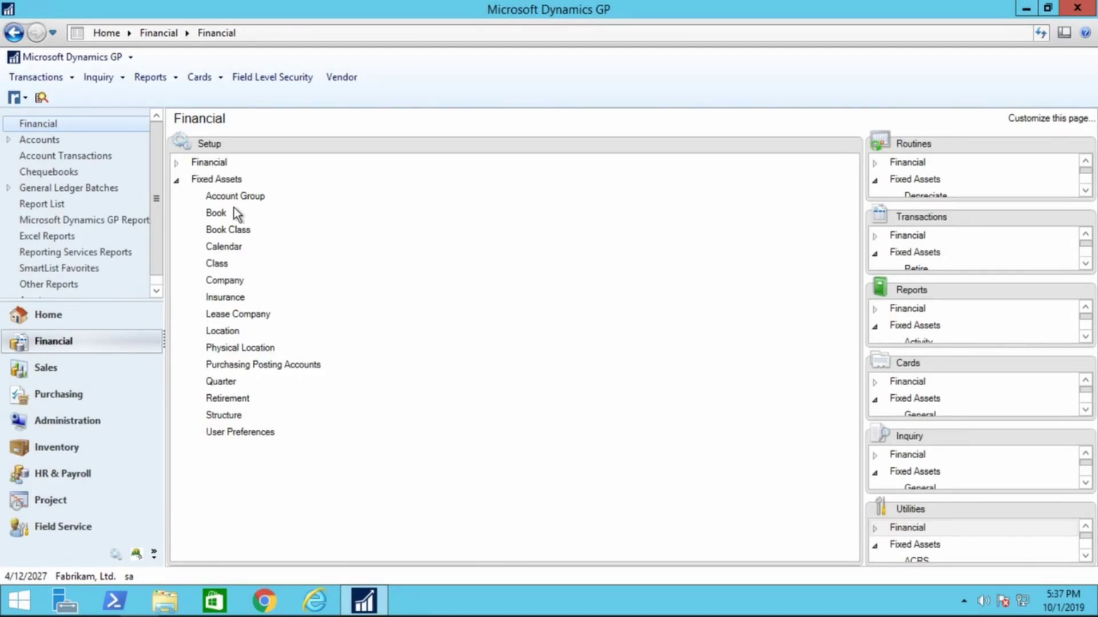
# Step: Browse the fixed asset books to INTERNAL, review its depreciation period options, and close Book Setup
pyautogui.click(217, 213)
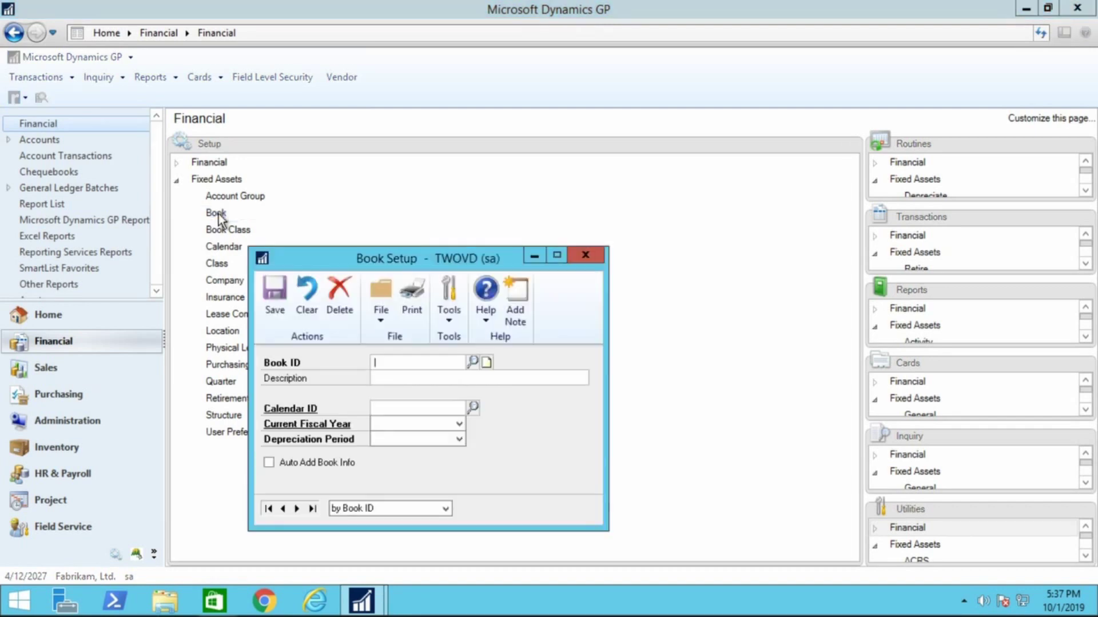
pyautogui.click(298, 509)
pyautogui.click(298, 509)
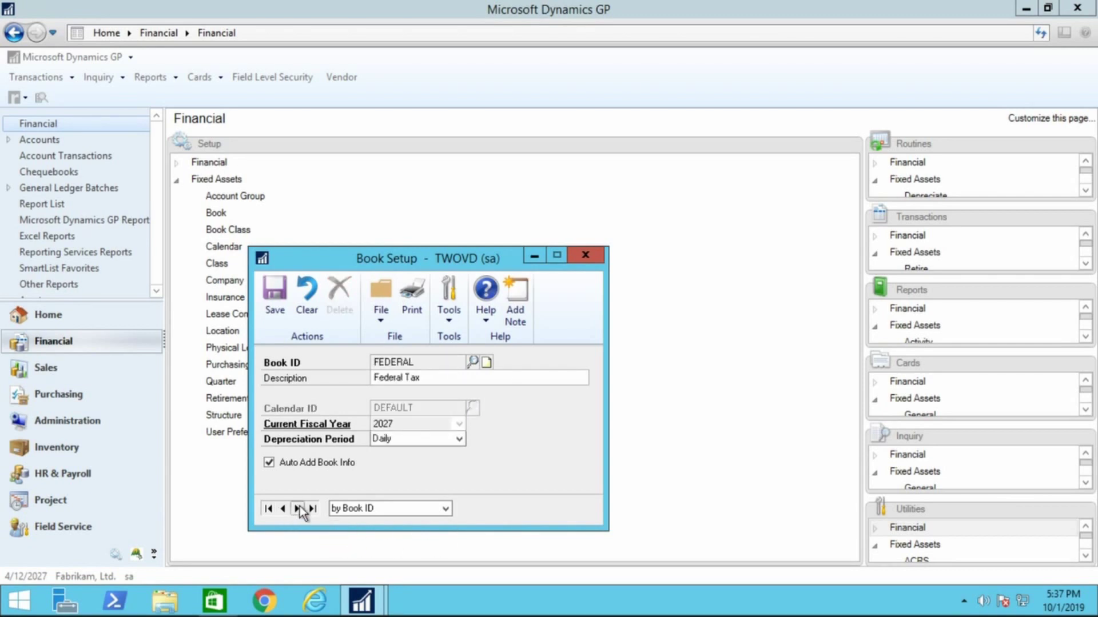
pyautogui.click(298, 509)
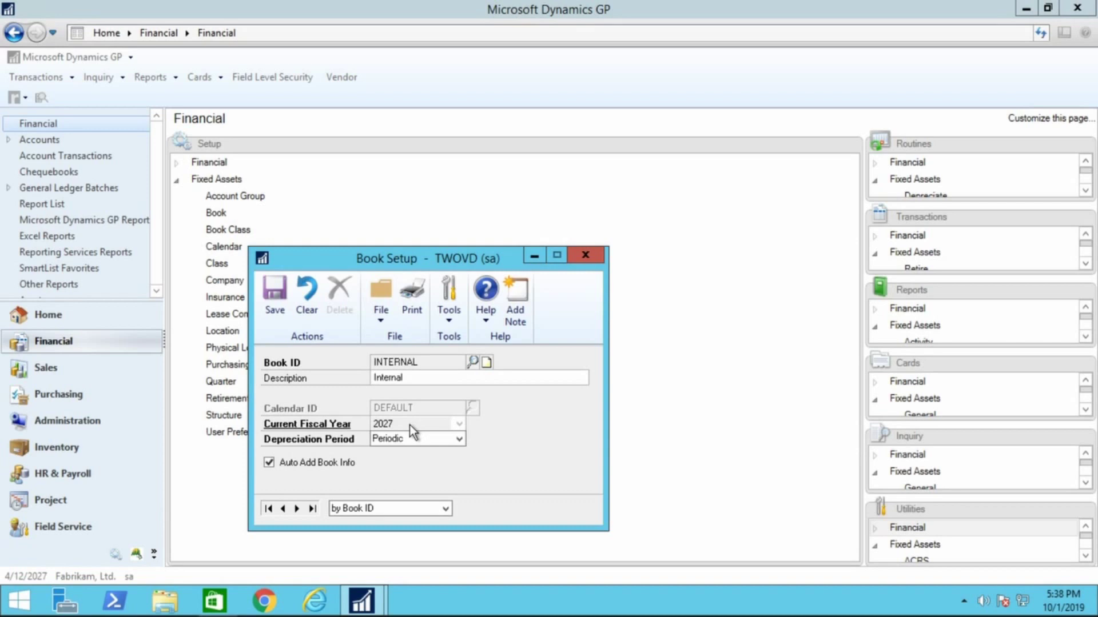
pyautogui.click(459, 440)
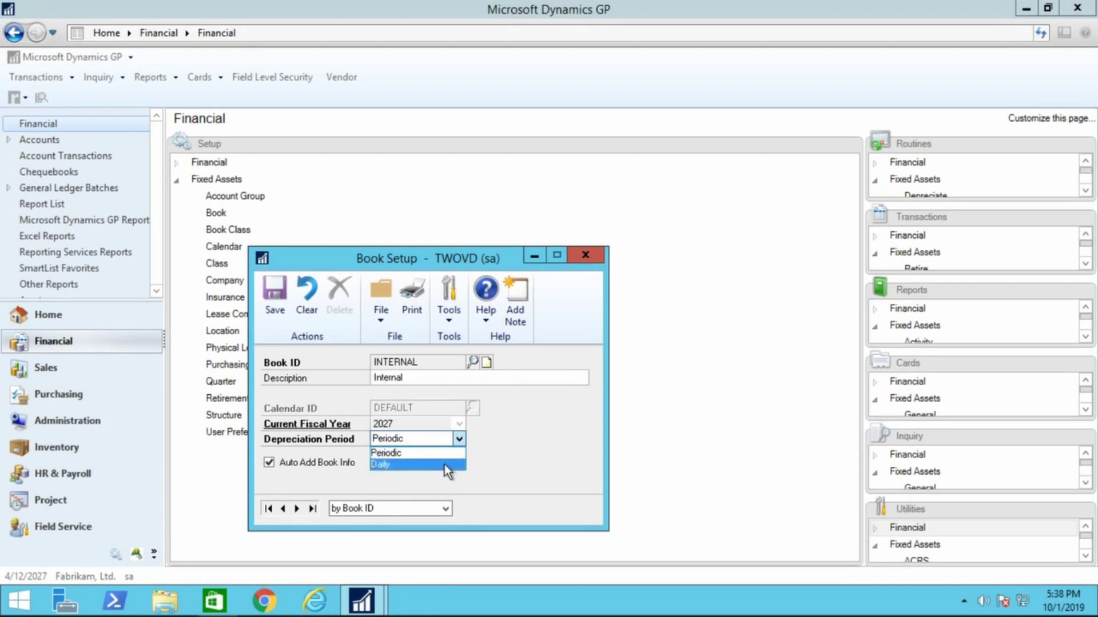
pyautogui.click(519, 437)
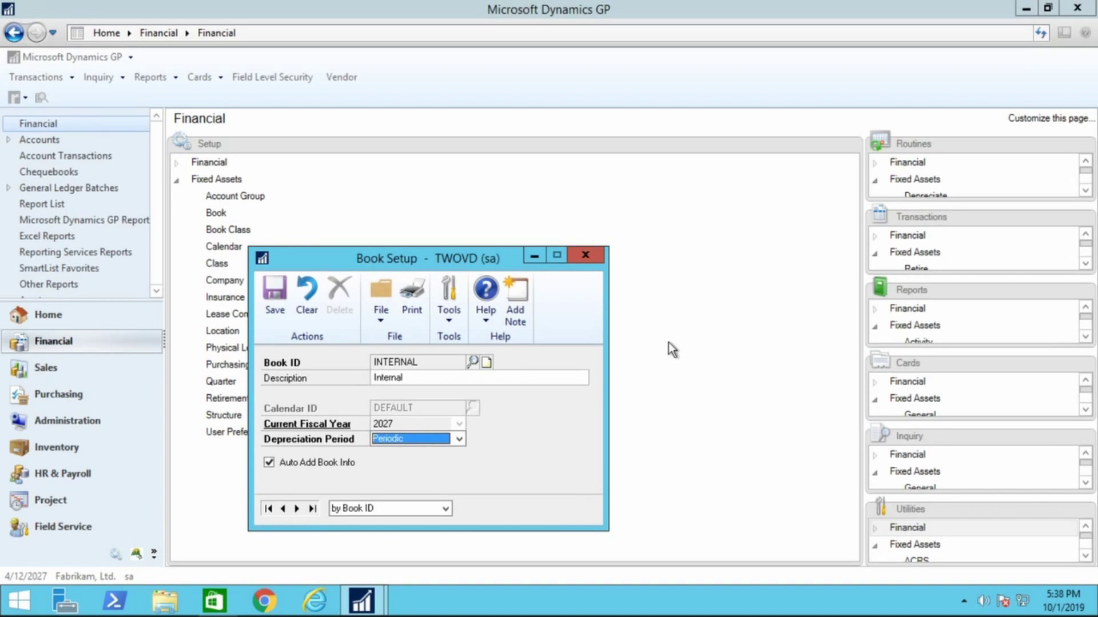
pyautogui.click(585, 255)
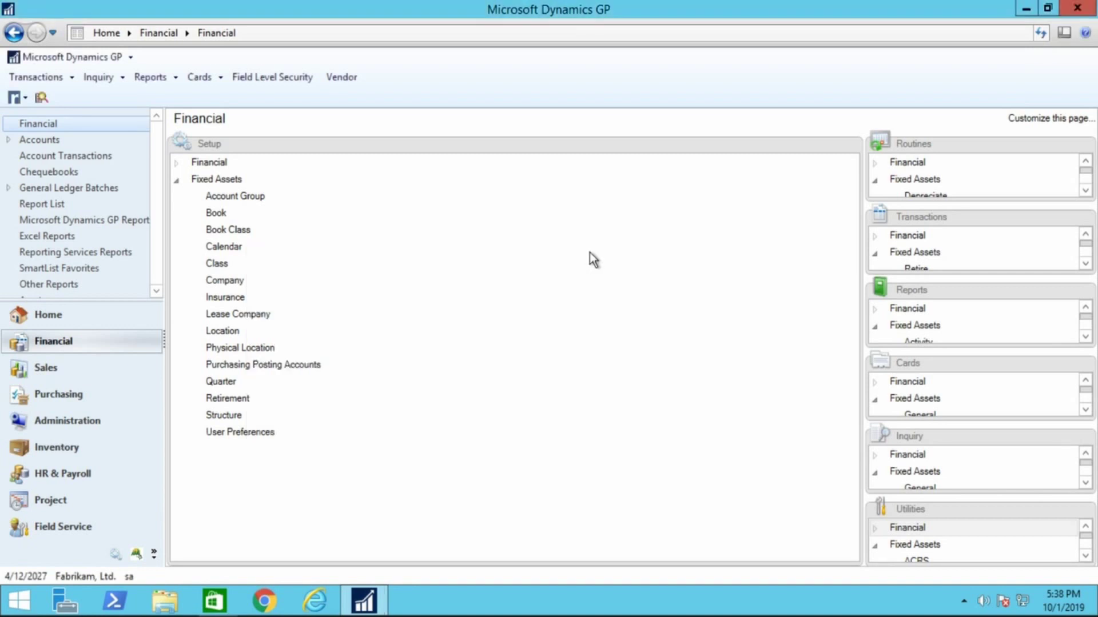
# Step: Display the Book Class Setup for the INTERNAL book and the COMP class
pyautogui.click(235, 229)
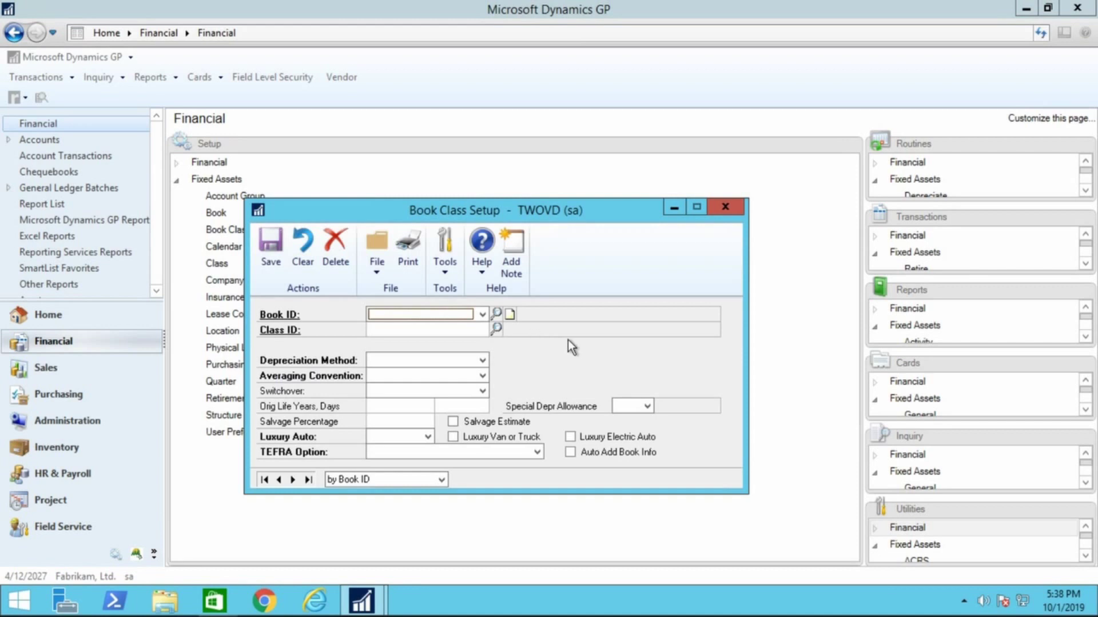
pyautogui.click(483, 315)
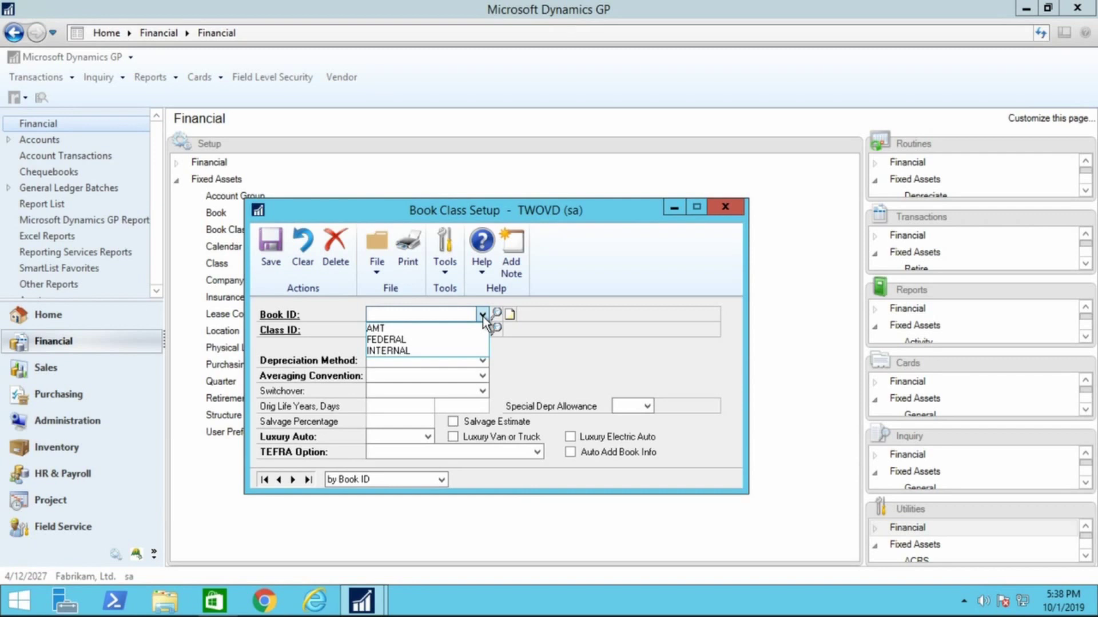
pyautogui.click(441, 350)
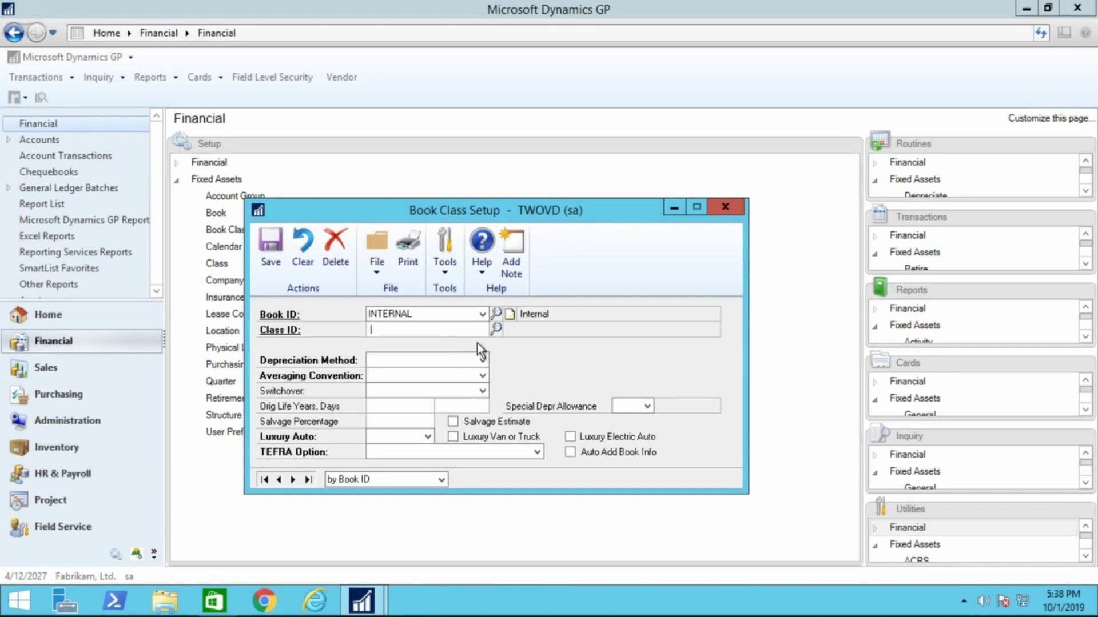
pyautogui.click(495, 329)
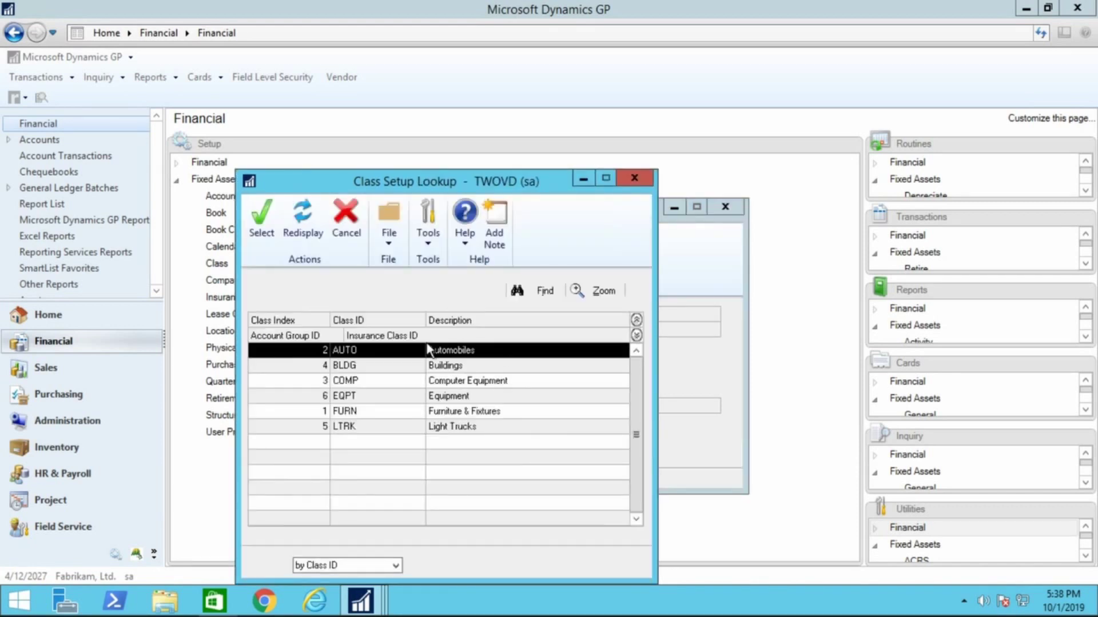
pyautogui.doubleClick(370, 378)
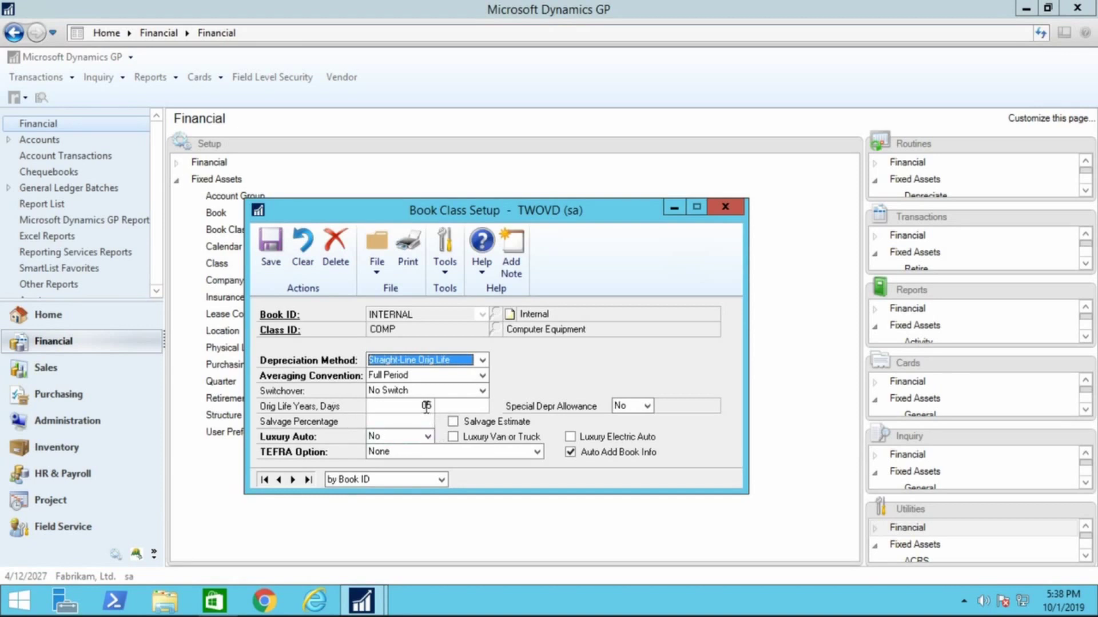
# Step: Examine the depreciation methods available for the INTERNAL book's COMP class, keeping the current selection
pyautogui.click(484, 360)
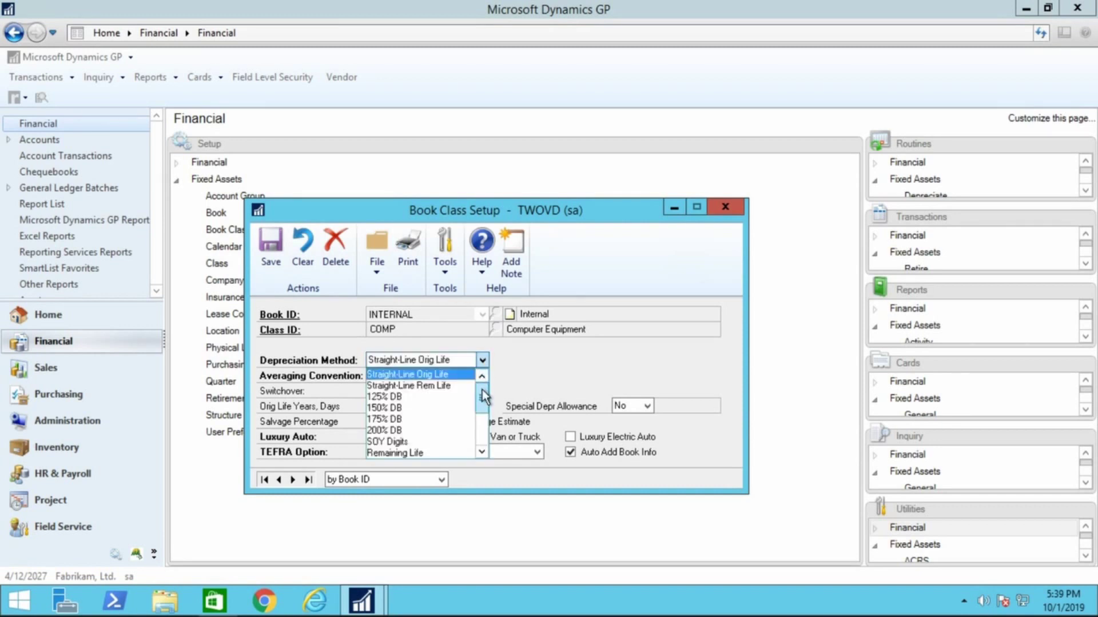
pyautogui.moveTo(484, 395); pyautogui.dragTo(483, 430)
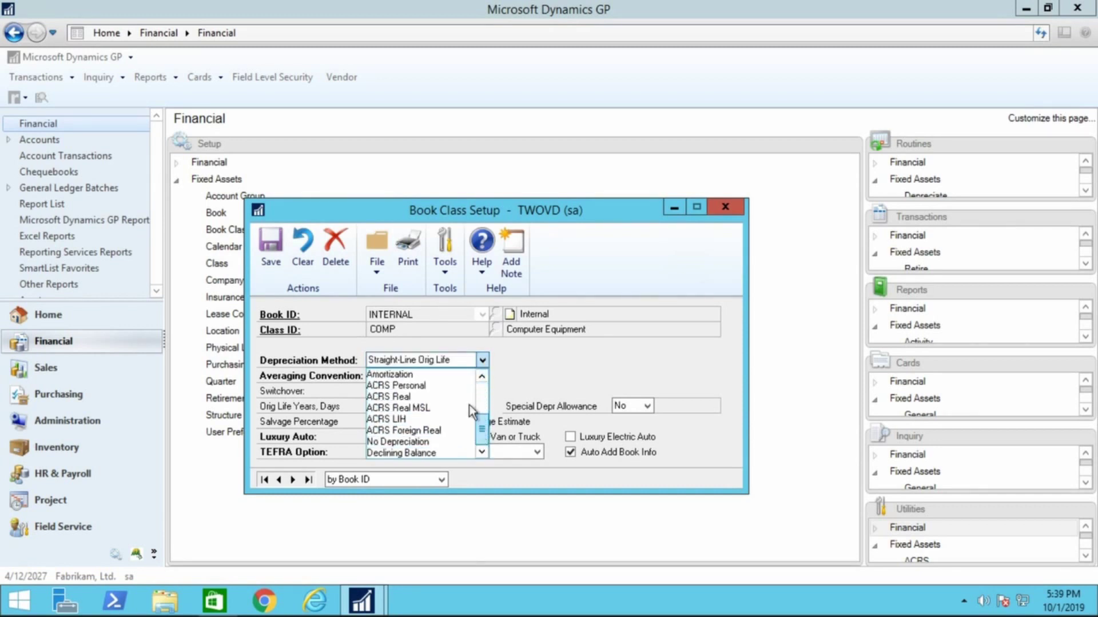
pyautogui.click(537, 366)
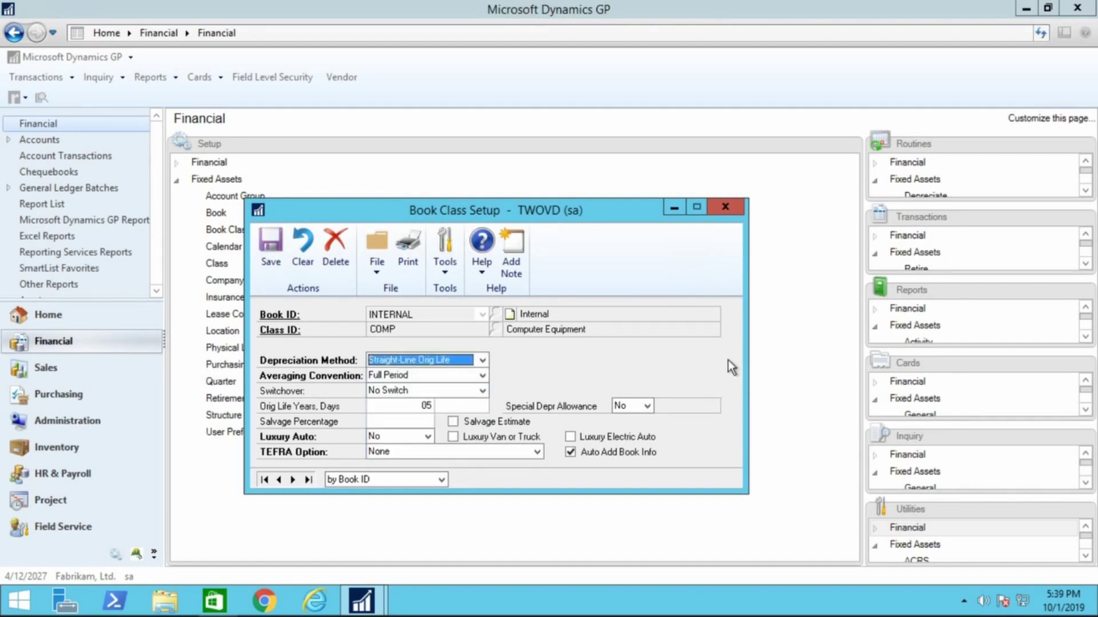
# Step: Review the averaging convention options for the INTERNAL book's COMP class, keeping the current choice, and close Book Class Setup
pyautogui.click(482, 376)
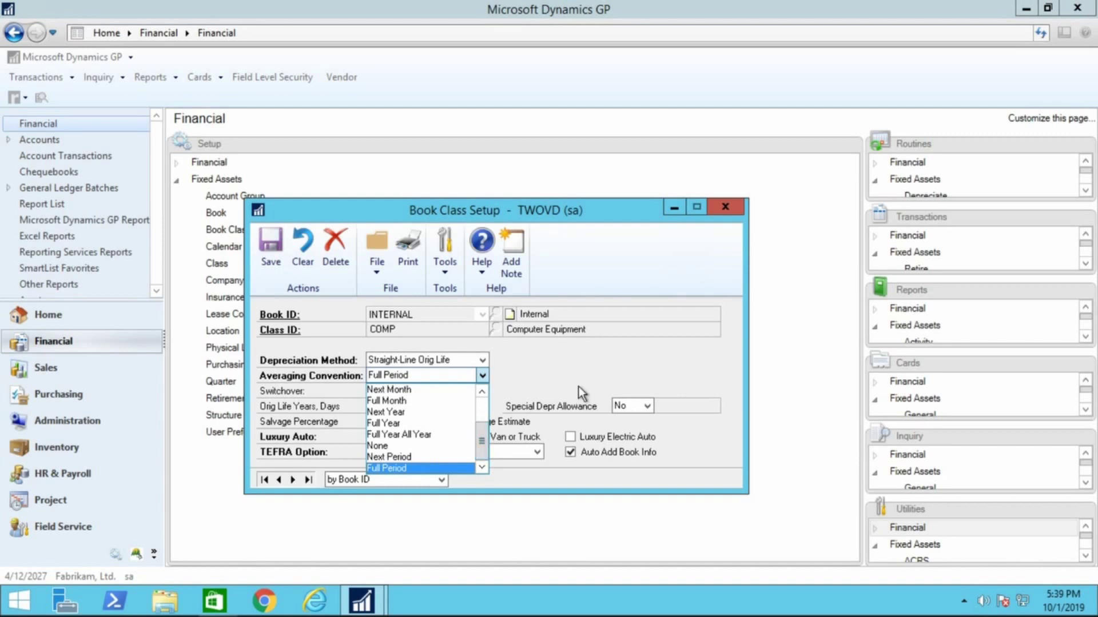
pyautogui.click(575, 365)
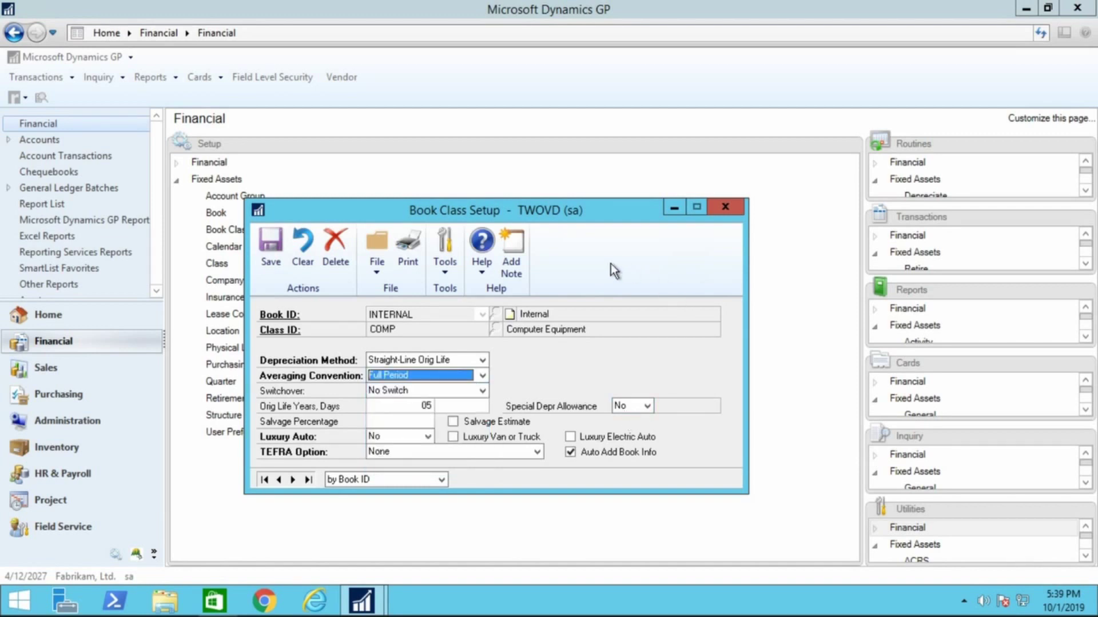
pyautogui.click(725, 208)
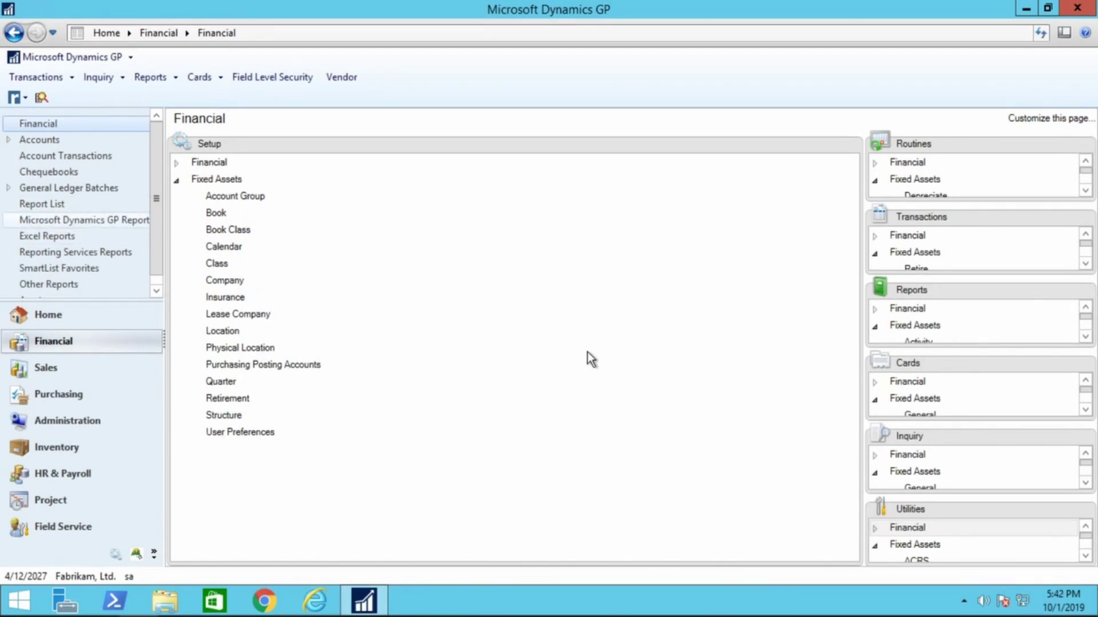
# Step: Open Fixed Assets Company Setup, review its default posting accounts, and close the accounts window
pyautogui.click(228, 282)
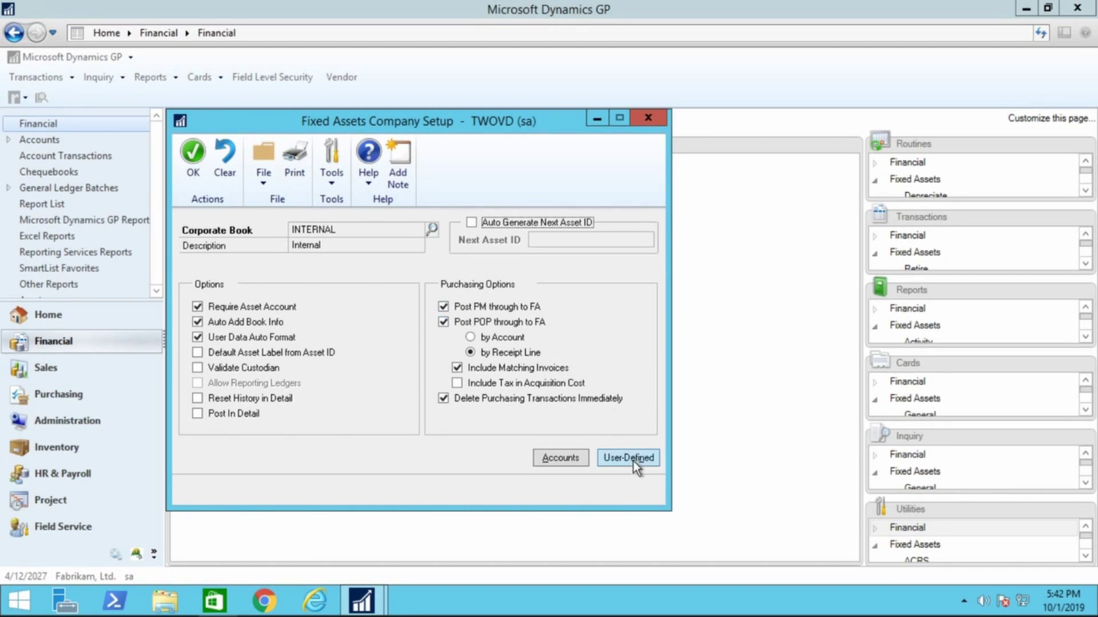
pyautogui.click(564, 461)
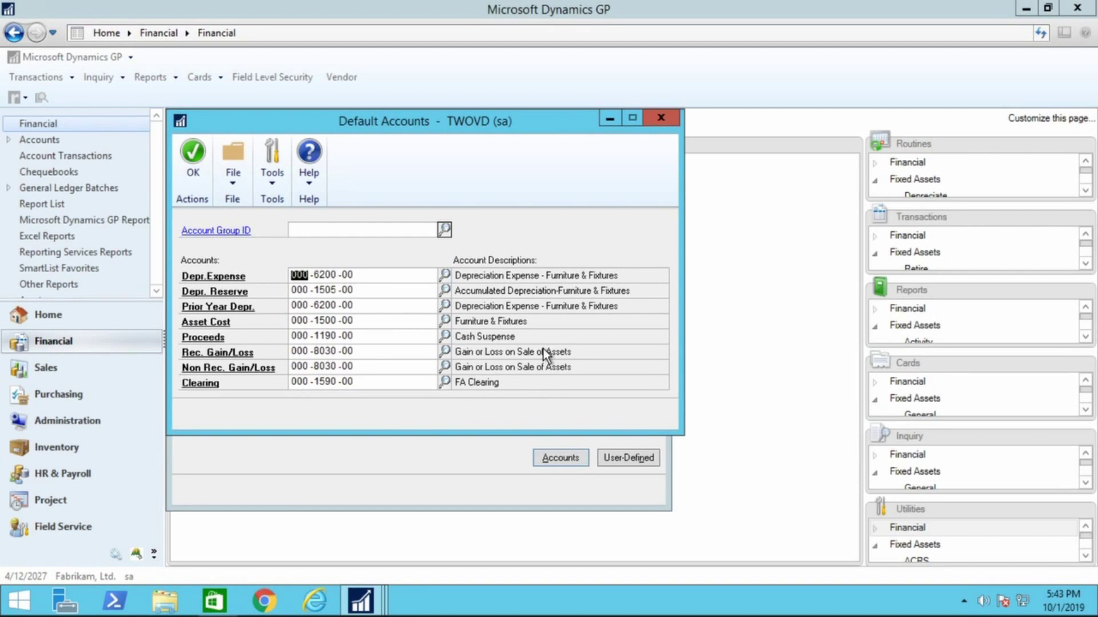
pyautogui.click(662, 117)
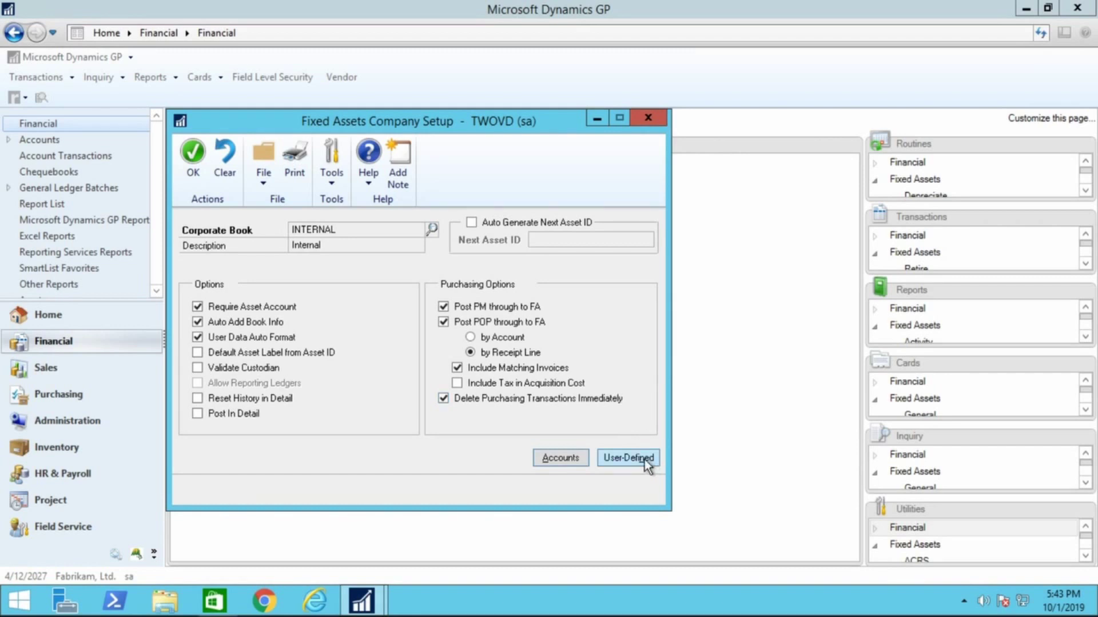
# Step: Review the company's user-defined field prompts and formats, including User Field 2, and close both windows with their settings accepted
pyautogui.click(628, 458)
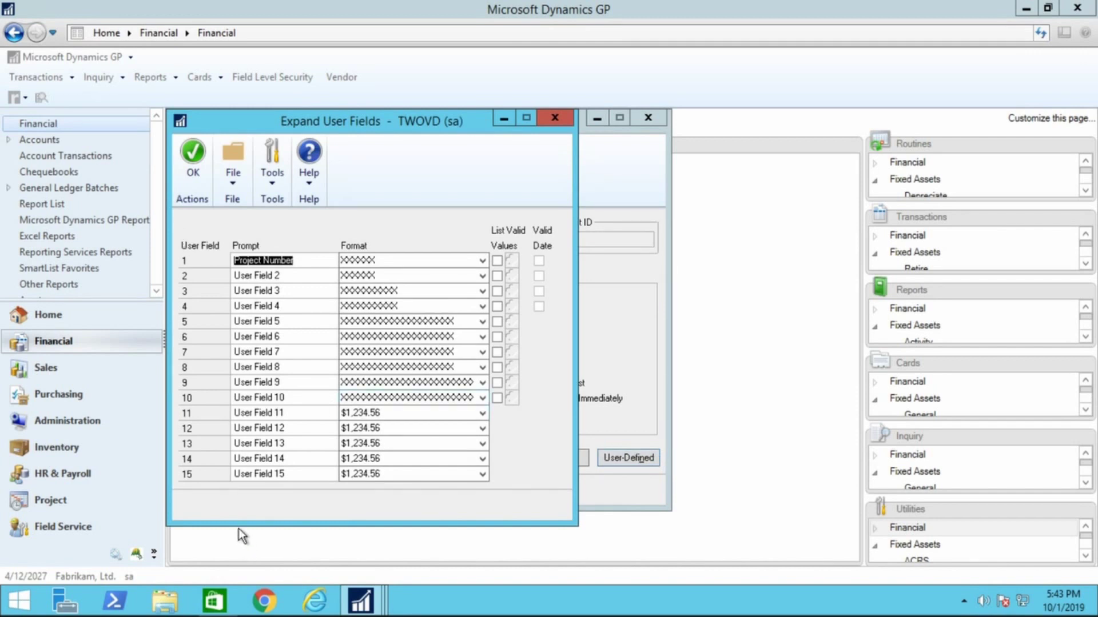
pyautogui.click(273, 275)
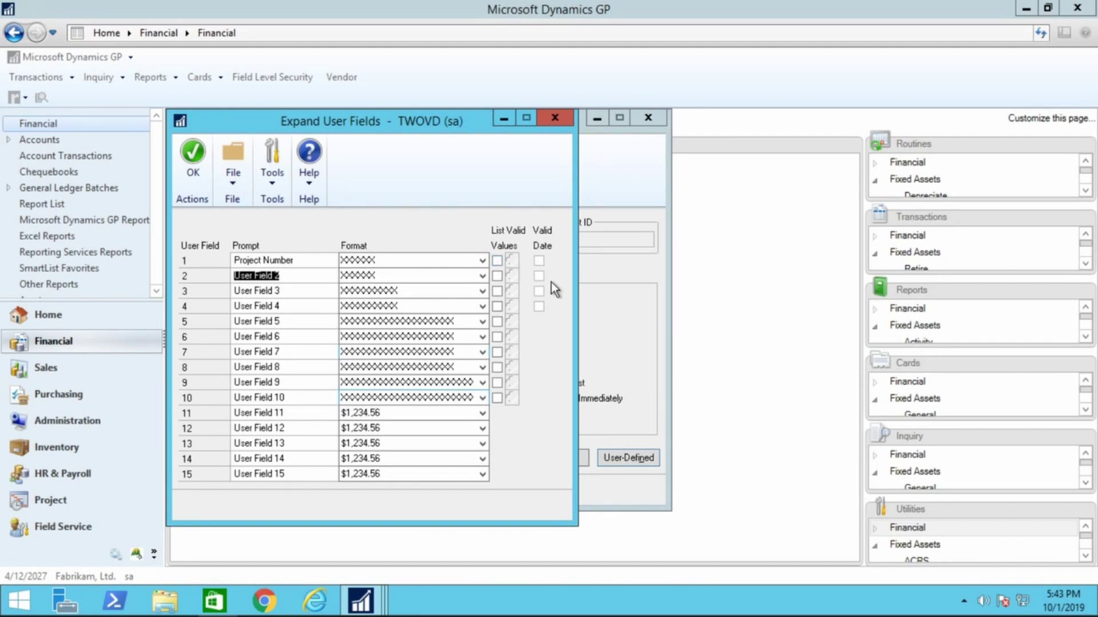
pyautogui.click(193, 155)
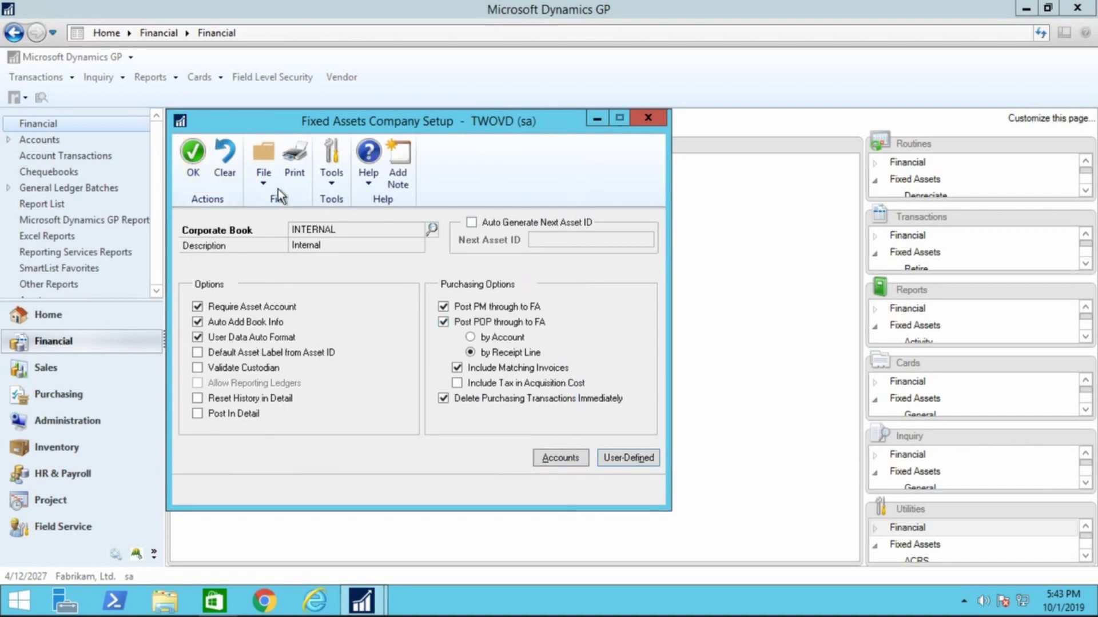
pyautogui.click(193, 166)
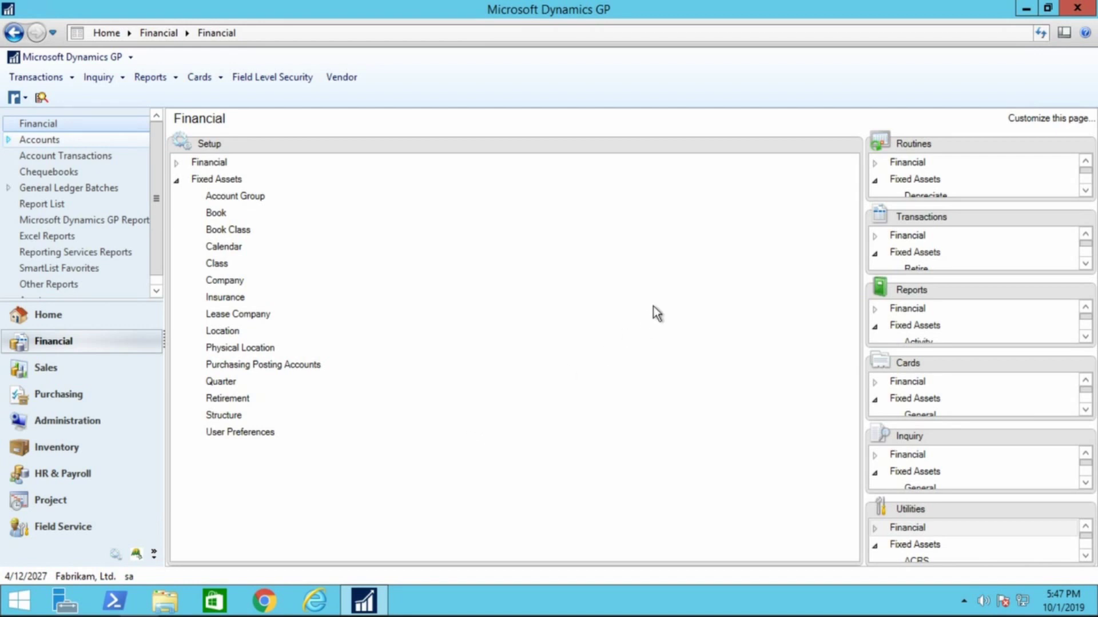
# Step: Open the fixed assets Depreciate routine for all assets and set the depreciation target date to 12/31/2027
pyautogui.click(1084, 144)
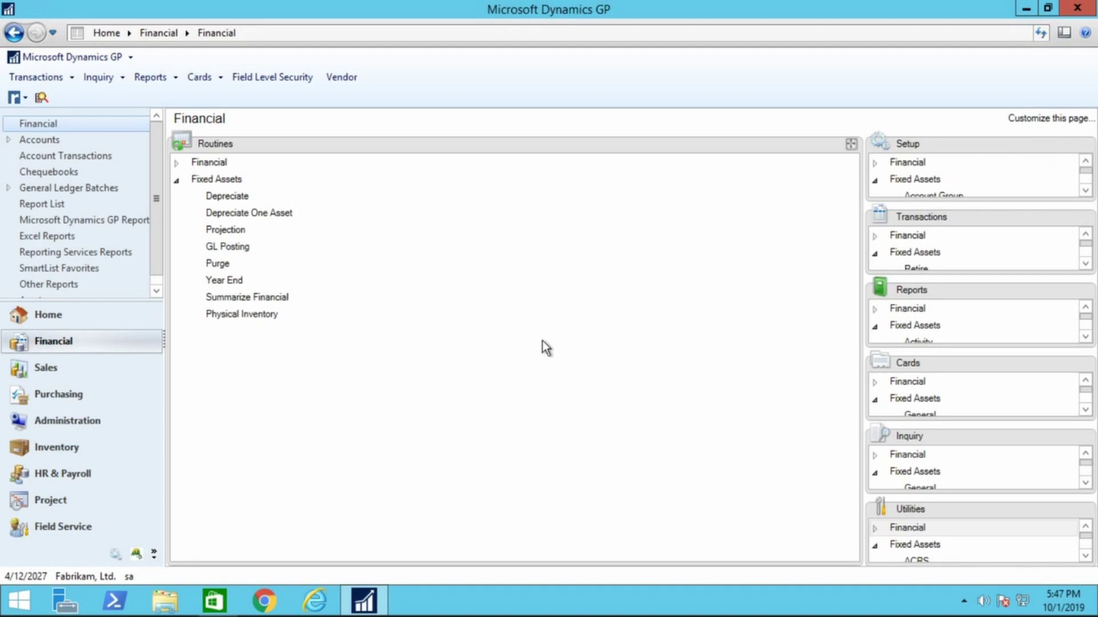
pyautogui.click(249, 194)
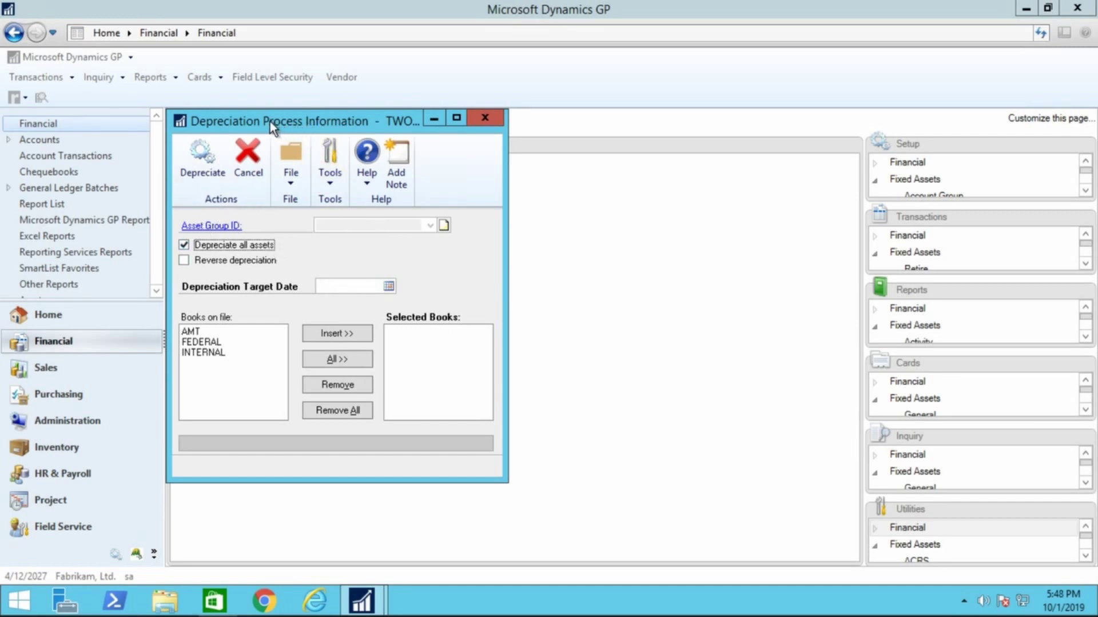
pyautogui.moveTo(270, 121); pyautogui.dragTo(430, 118)
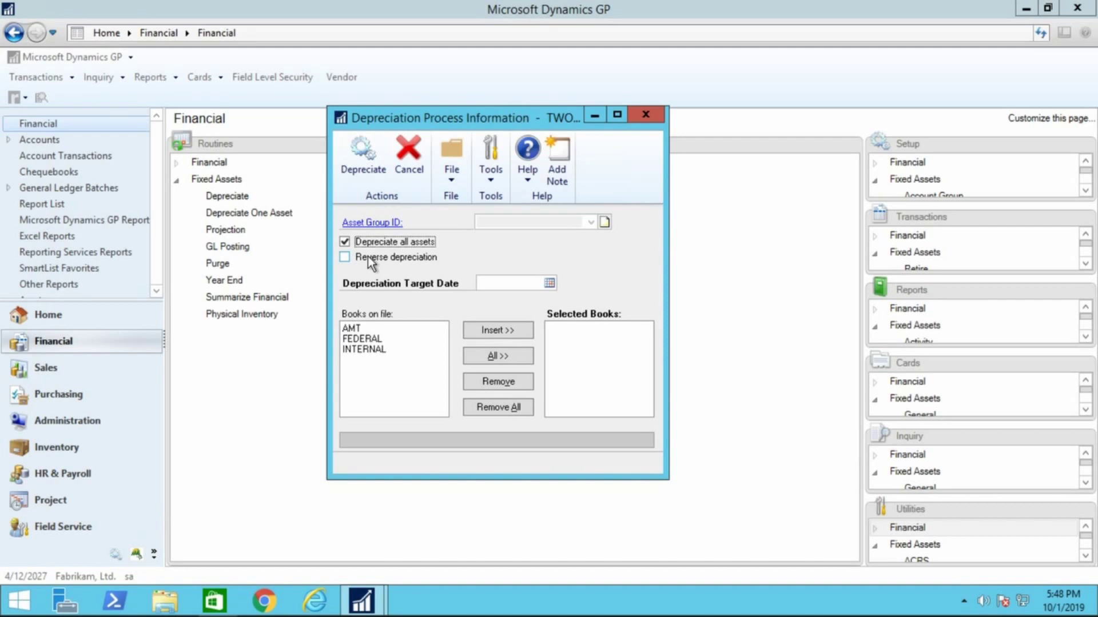
pyautogui.click(488, 283)
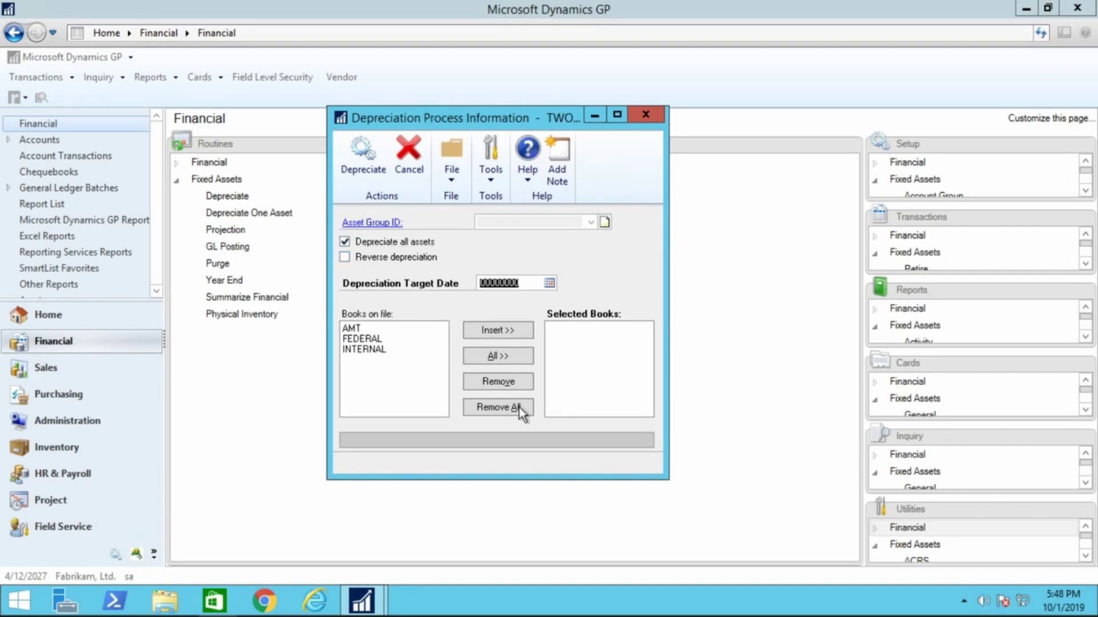
pyautogui.write('12/31/20')
pyautogui.write('27')
pyautogui.press('Tab')
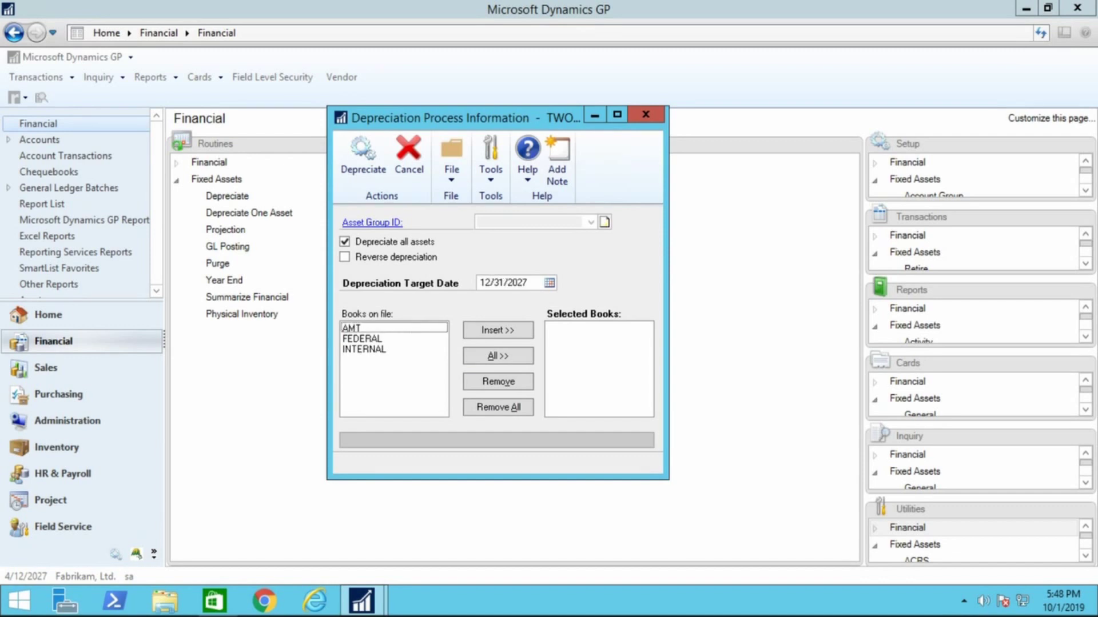
# Step: Add the INTERNAL and FEDERAL books to the selection, run depreciation for all assets, and close the depreciation window
pyautogui.click(383, 347)
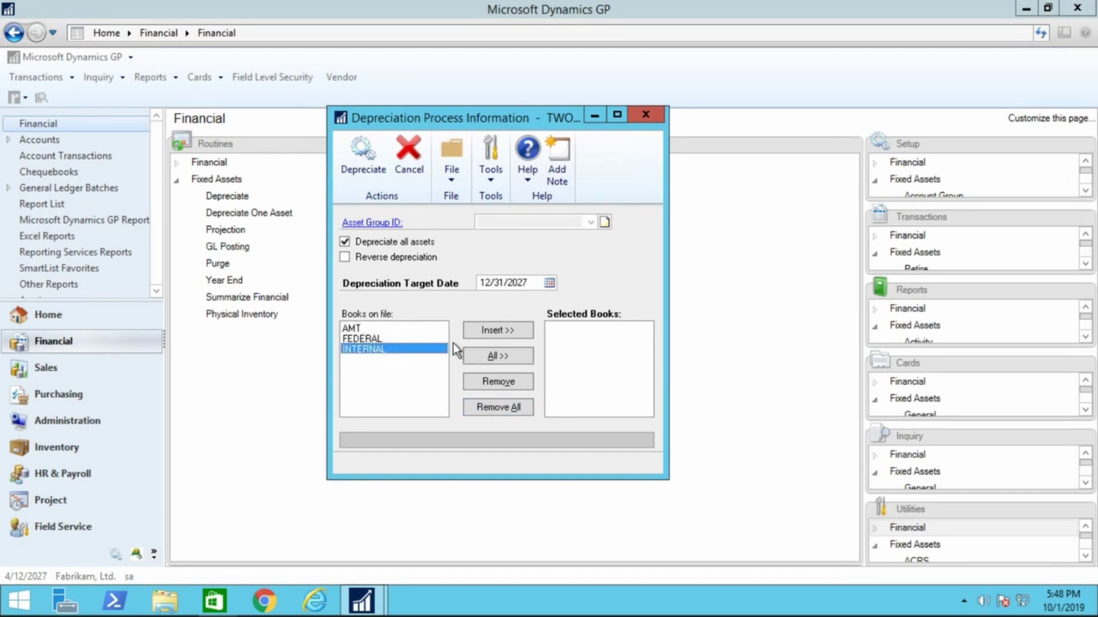
pyautogui.click(486, 332)
pyautogui.click(404, 335)
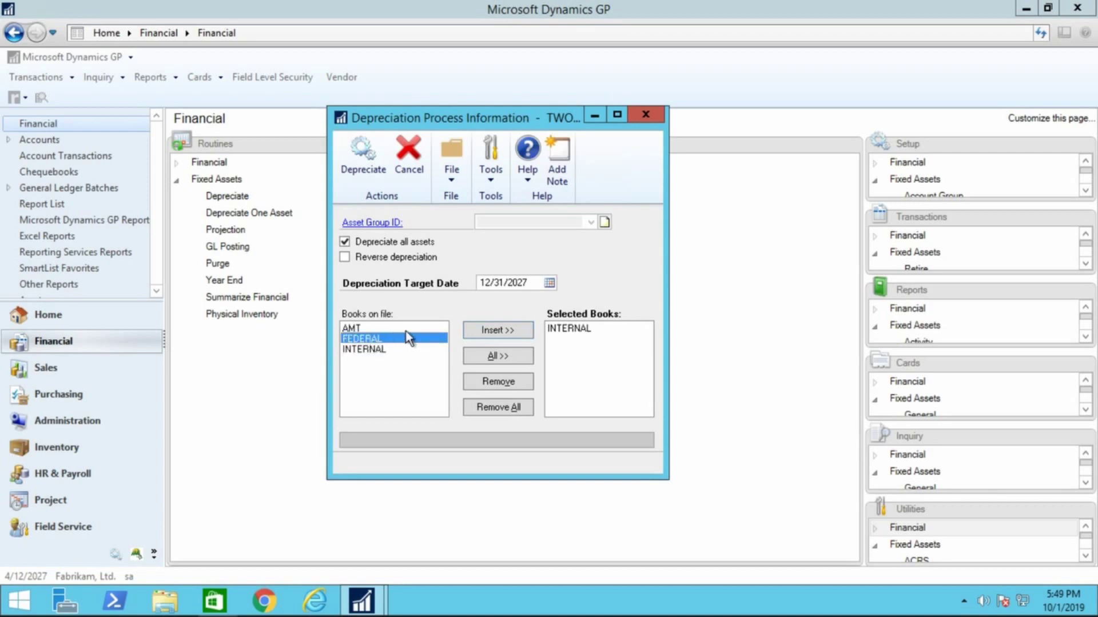
pyautogui.click(479, 330)
pyautogui.click(366, 162)
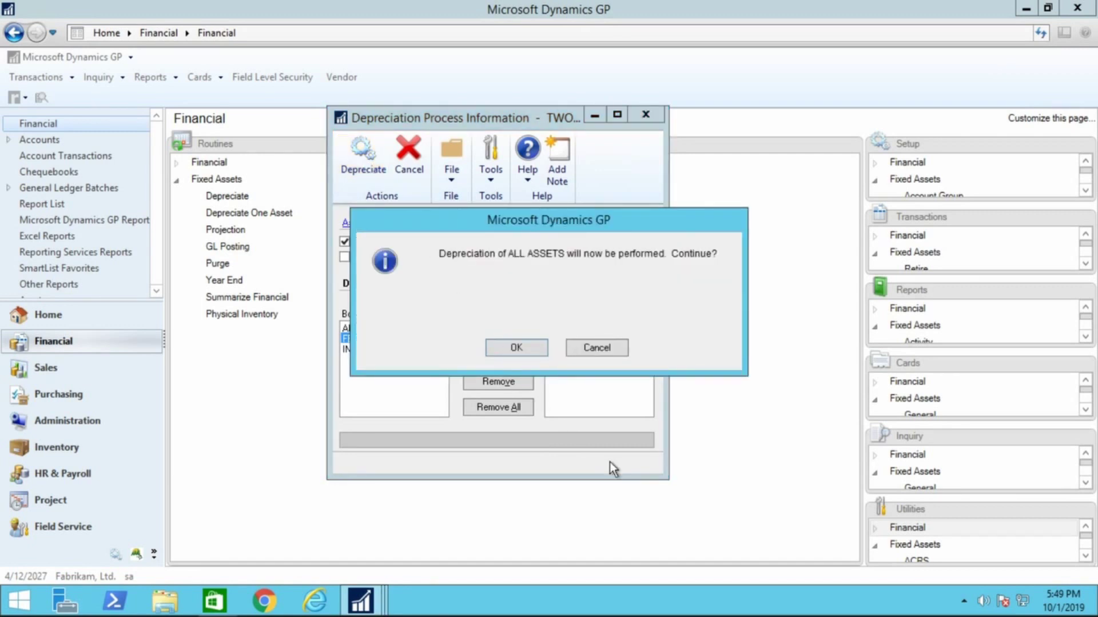
pyautogui.click(534, 357)
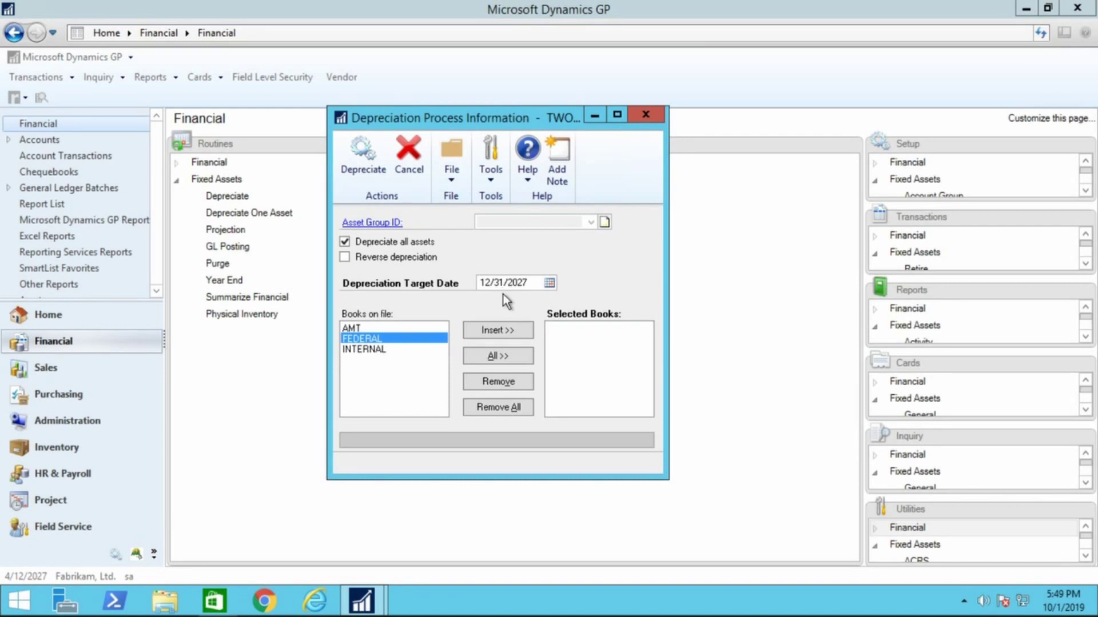
pyautogui.click(646, 114)
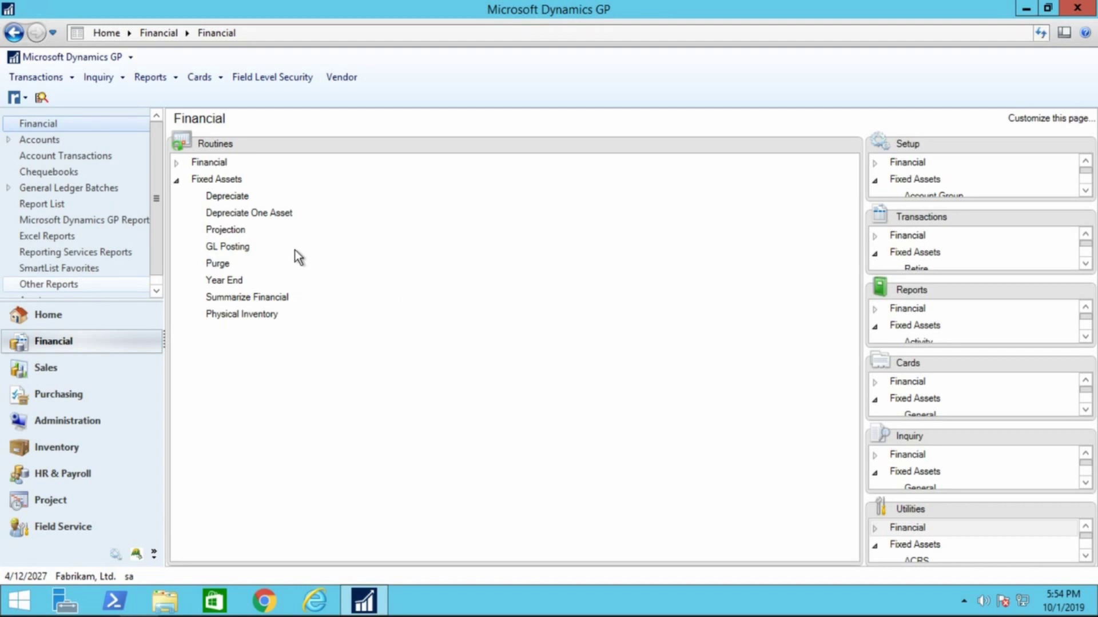
# Step: Open the fixed assets GL Posting routine and set the batch's posting date to 4/30/2027
pyautogui.click(236, 250)
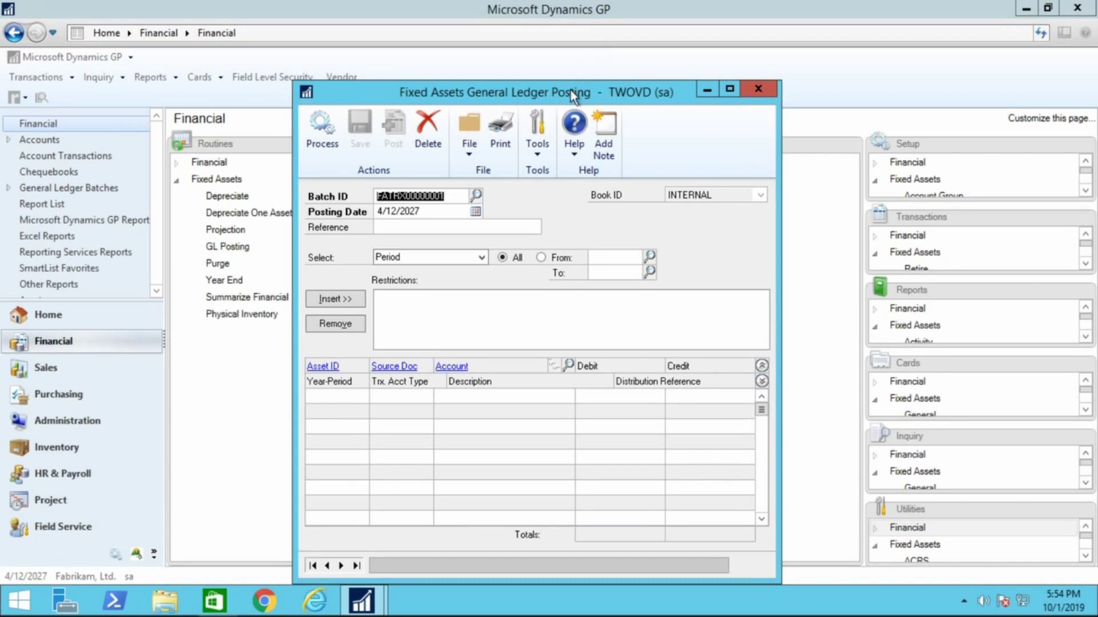
pyautogui.moveTo(570, 90); pyautogui.dragTo(562, 52)
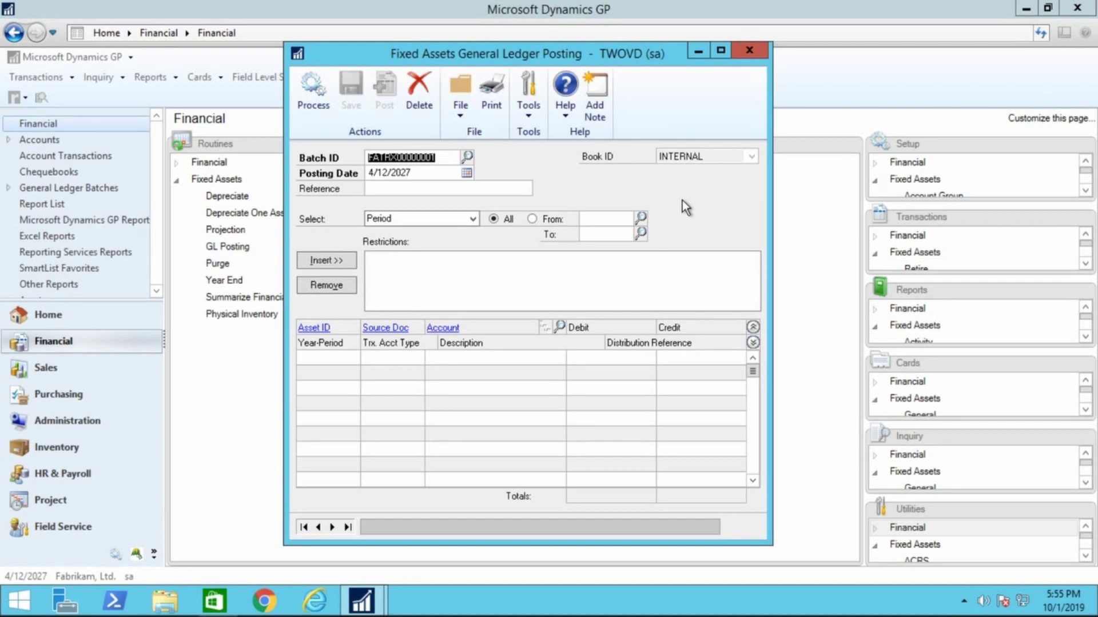
pyautogui.press('Tab')
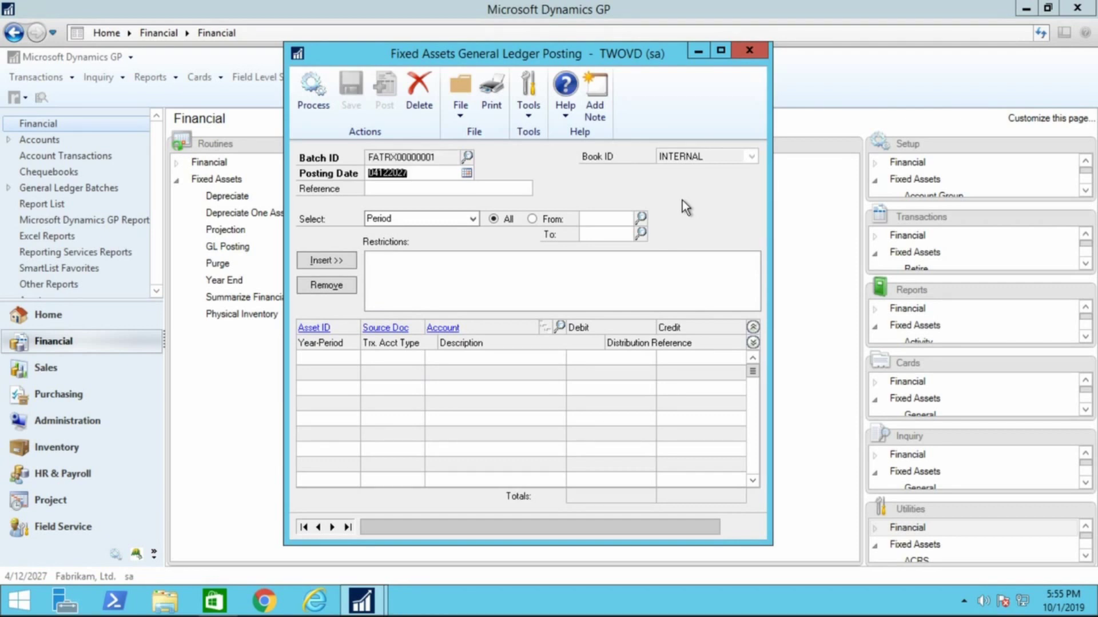
pyautogui.write('04302027')
pyautogui.press('Tab')
# Step: Add a period restriction from the first period to 2027-004 and check the other restriction types available, keeping Period selected
pyautogui.click(601, 220)
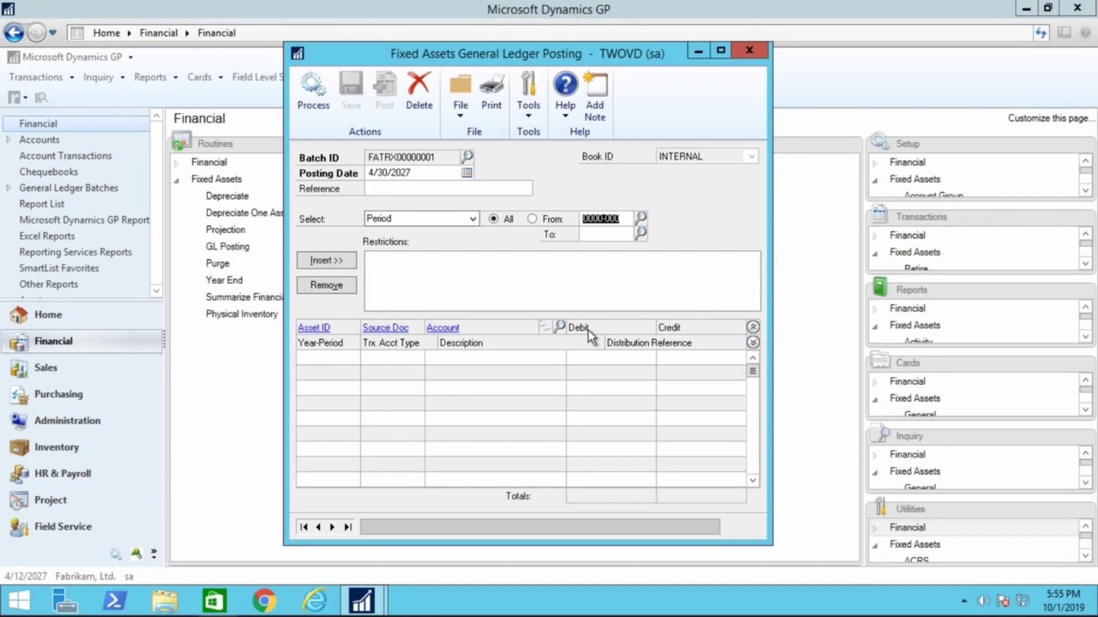
pyautogui.press('Tab')
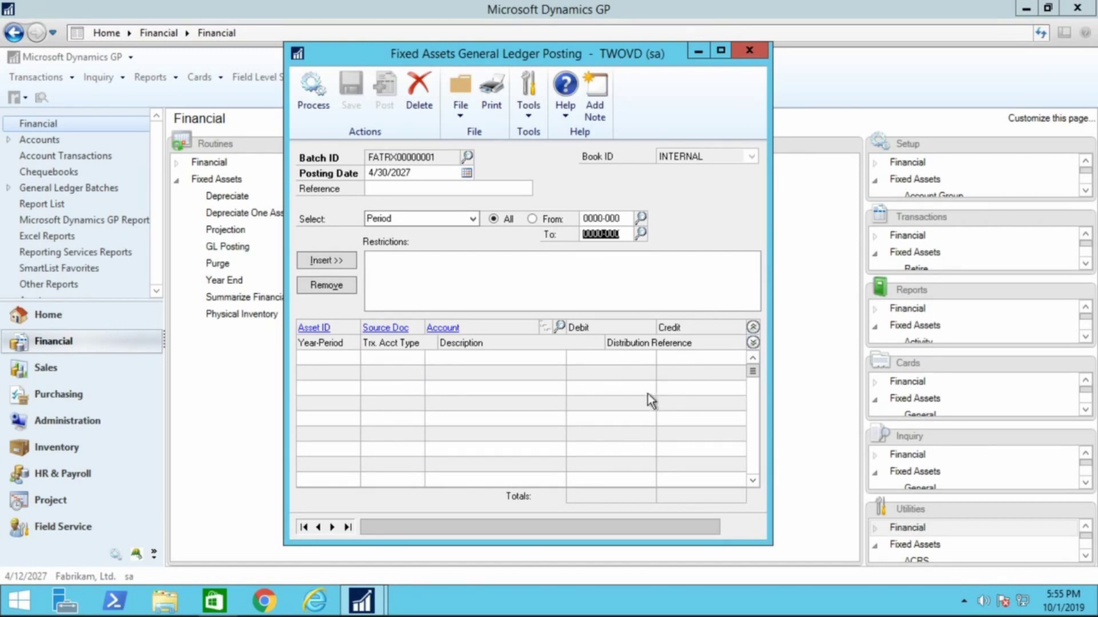
pyautogui.write('2027-00')
pyautogui.press('Tab')
pyautogui.click(624, 239)
pyautogui.write('2030-000')
pyautogui.write('27-004')
pyautogui.click(335, 262)
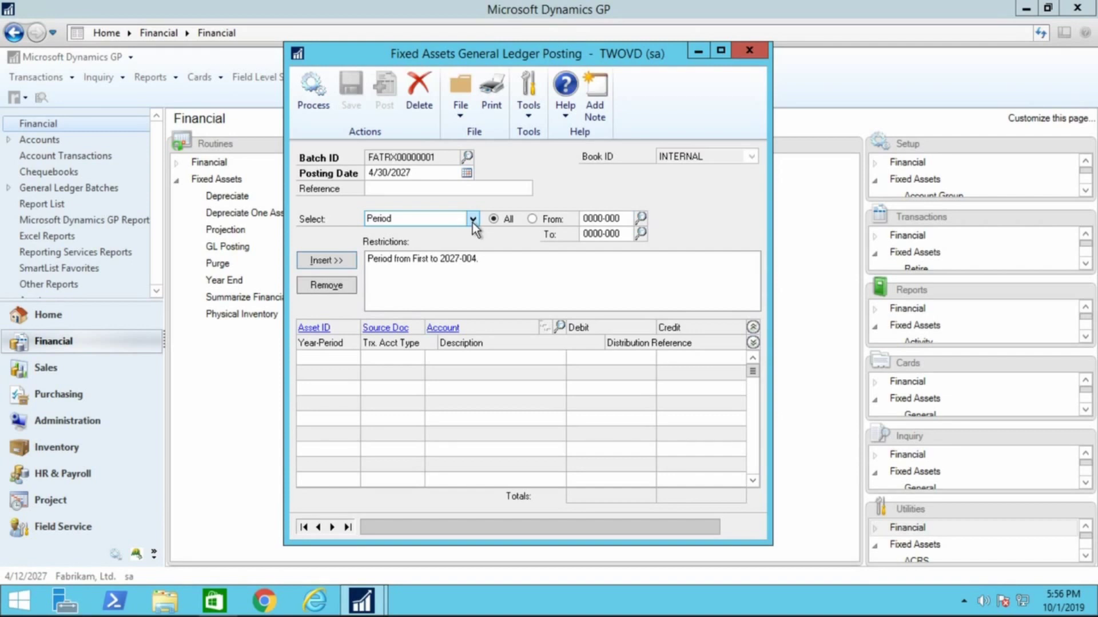
pyautogui.click(472, 222)
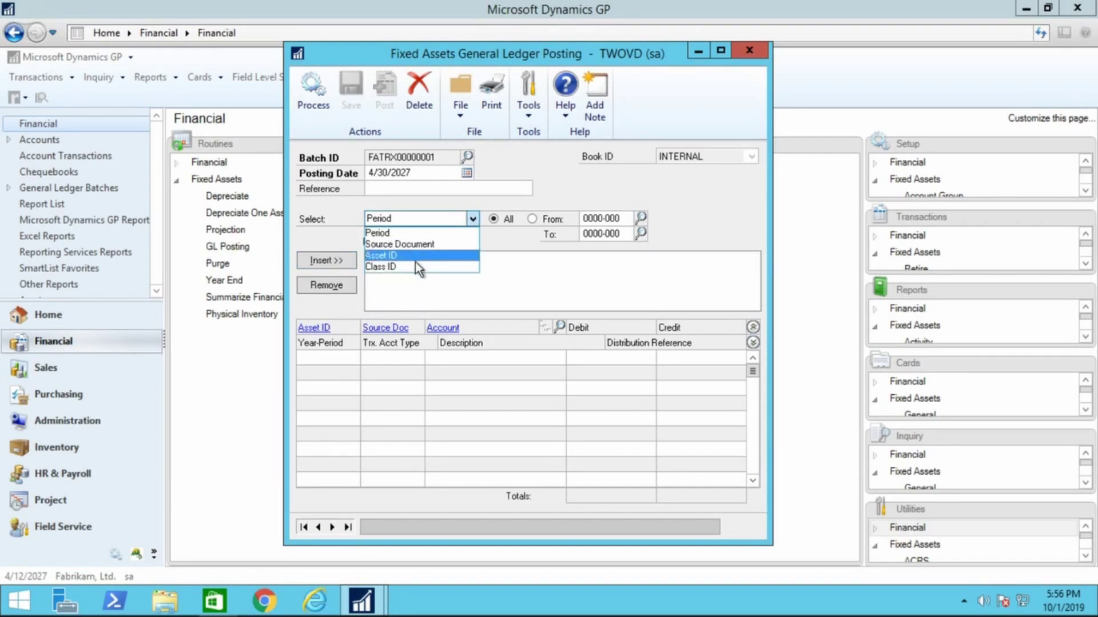
pyautogui.click(603, 190)
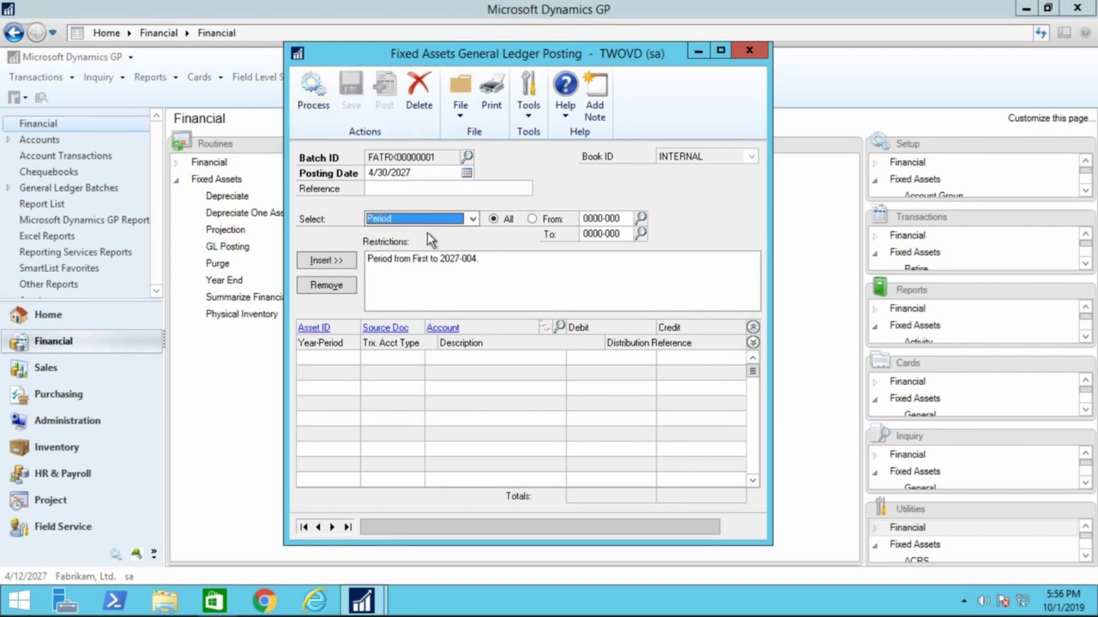
# Step: Process the restricted INTERNAL batch and examine its expanded distribution lines through to the end of the list
pyautogui.click(316, 101)
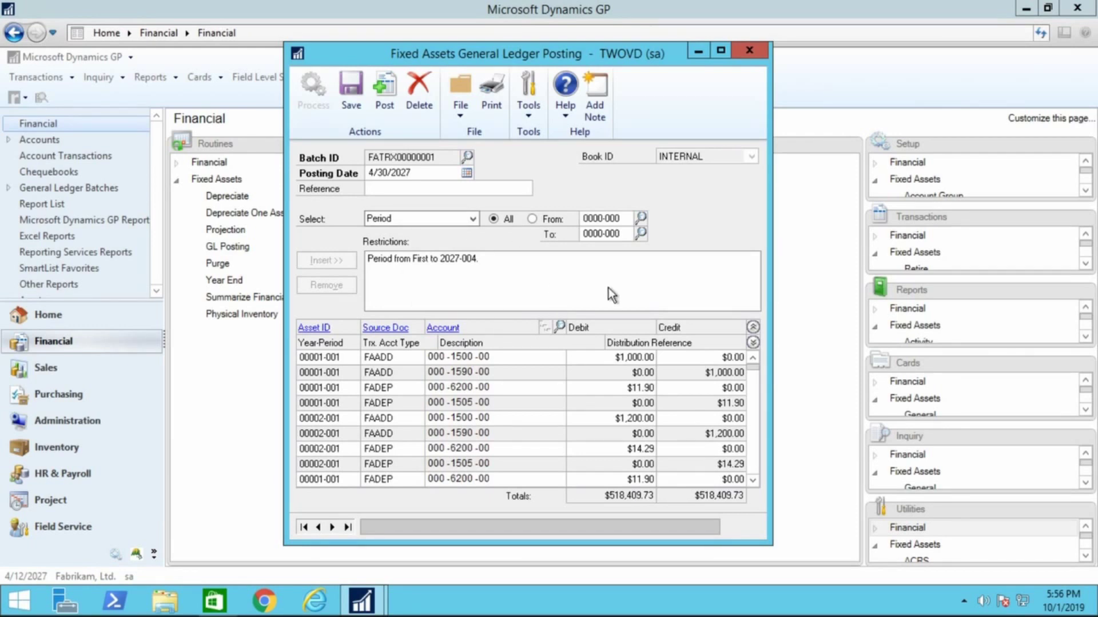
pyautogui.click(753, 342)
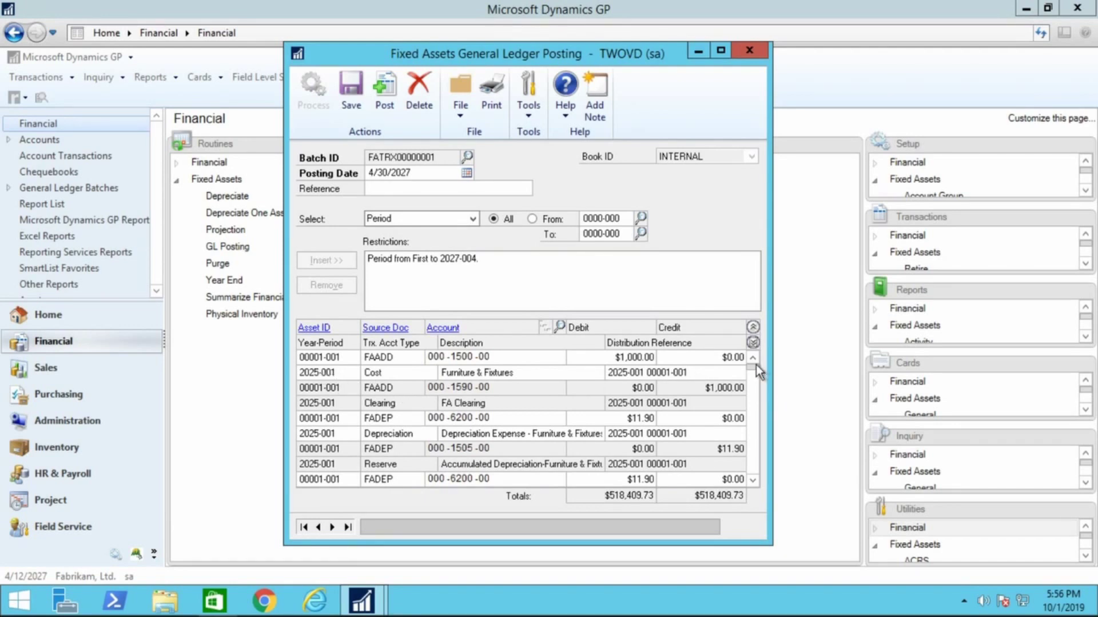
pyautogui.scroll(-1, 750, 369)
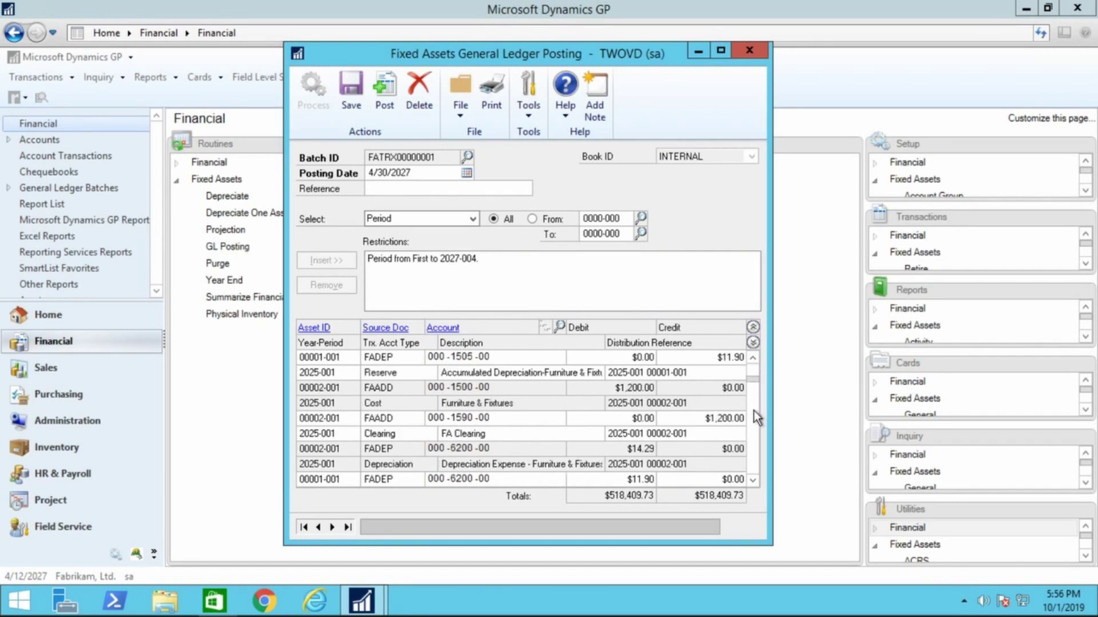
pyautogui.moveTo(757, 467); pyautogui.dragTo(758, 480)
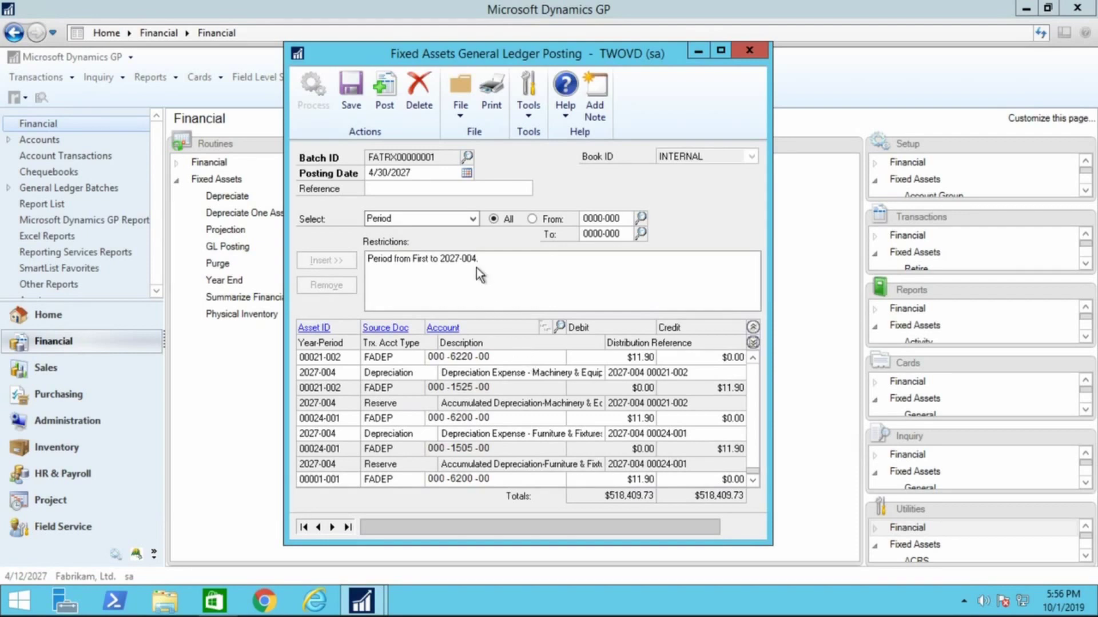
# Step: Save the fixed assets posting batch and reopen FATRX00000001 from the unposted batches
pyautogui.click(356, 98)
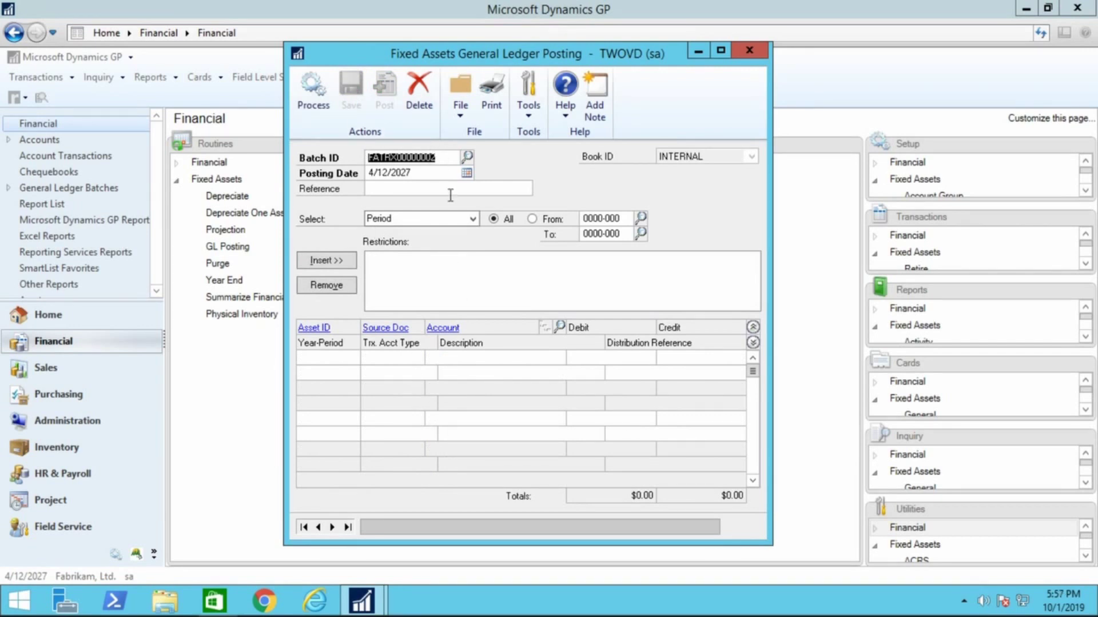
pyautogui.click(468, 156)
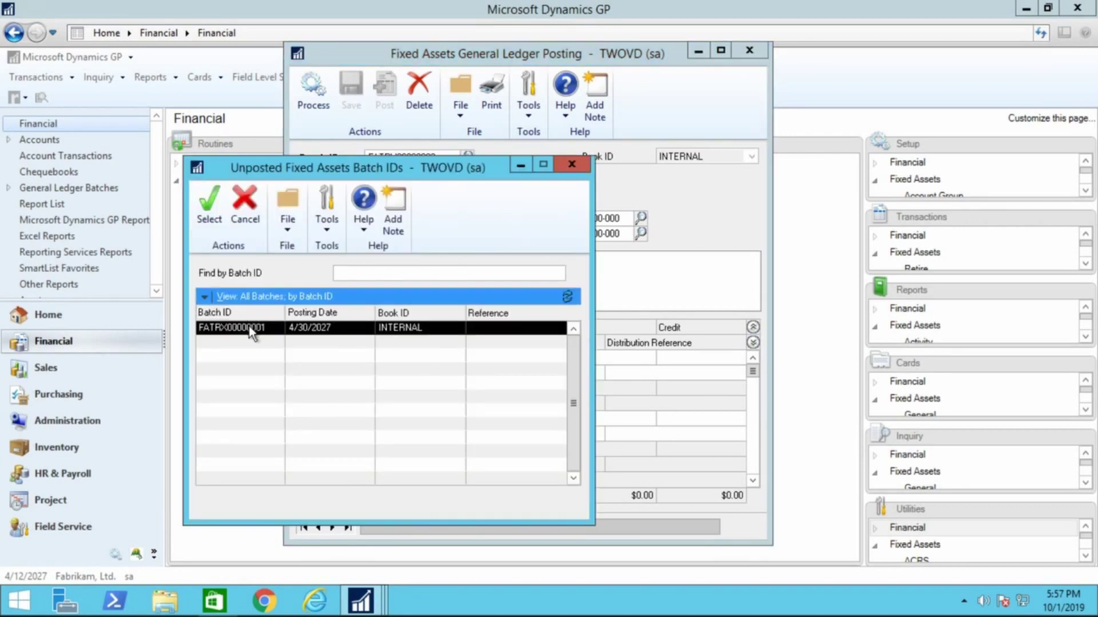
pyautogui.moveTo(481, 166); pyautogui.dragTo(489, 179)
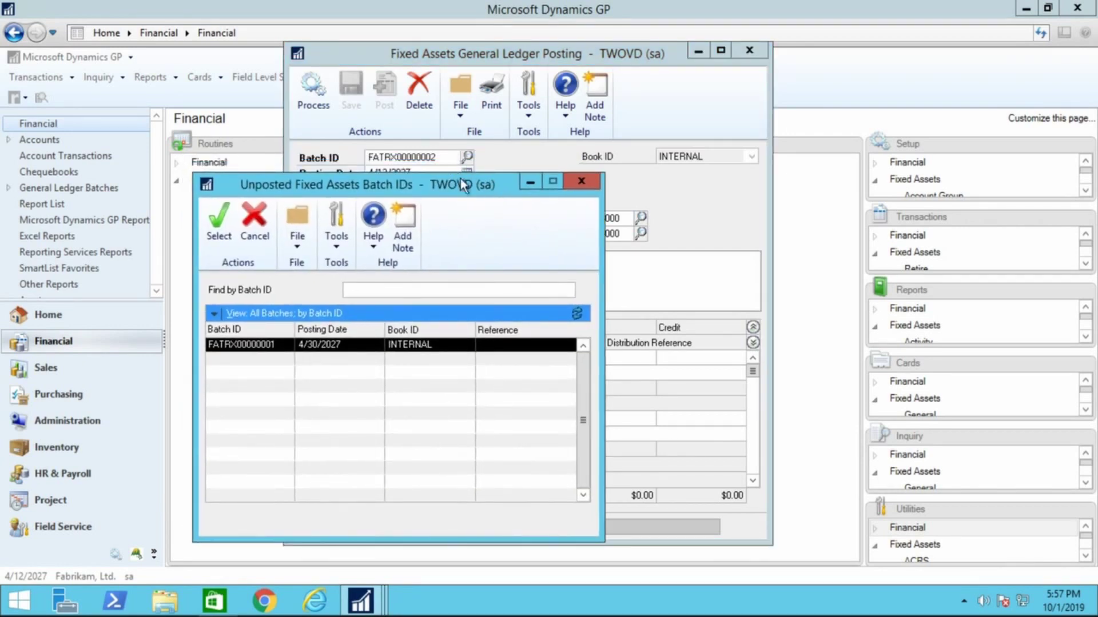
pyautogui.doubleClick(252, 345)
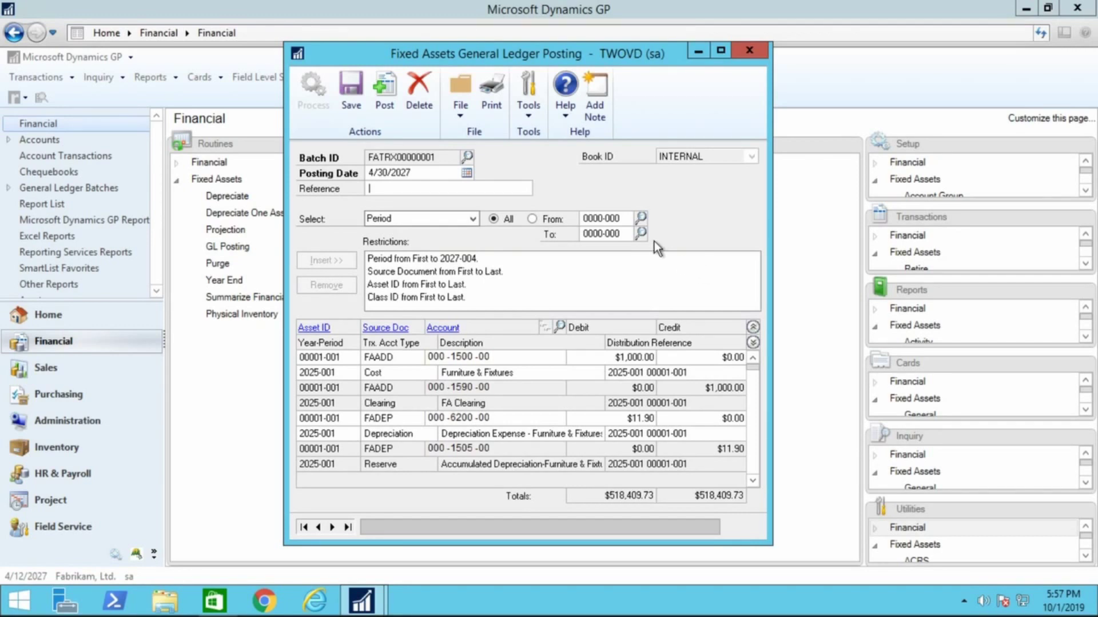
# Step: Post batch FATRX00000001 to the general ledger without printing the FA GL Posting report, and close the posting window
pyautogui.click(390, 98)
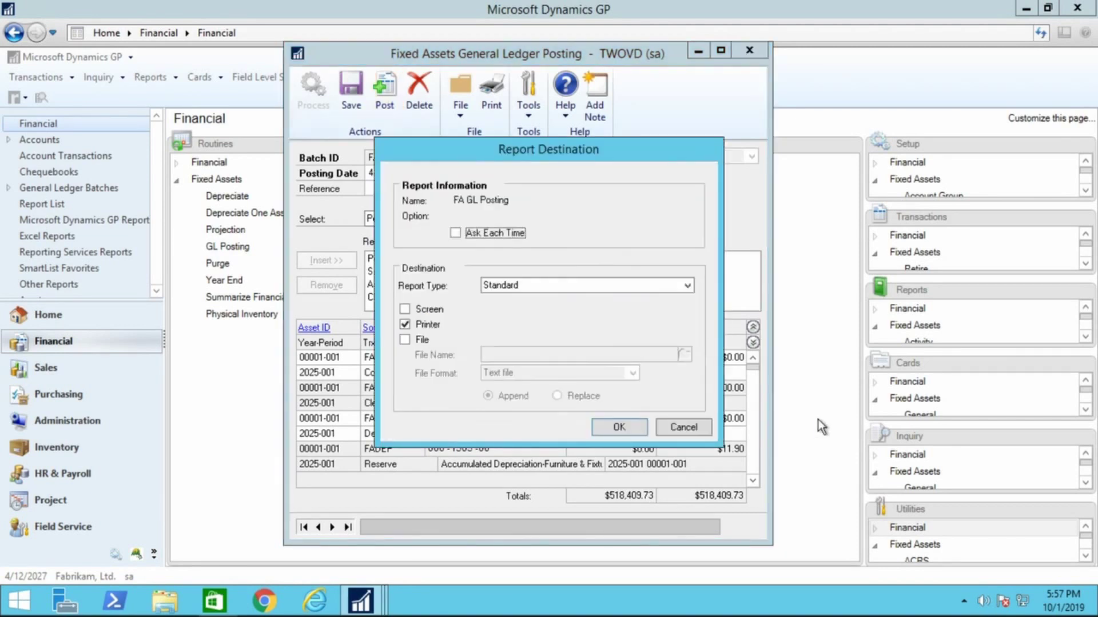
pyautogui.click(686, 426)
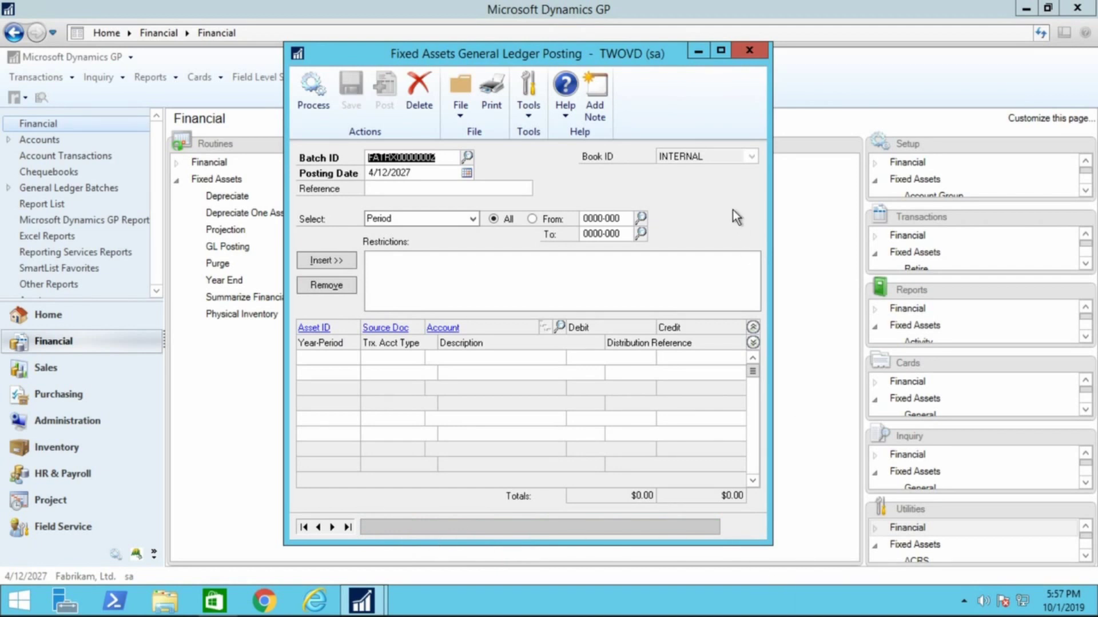
pyautogui.click(756, 49)
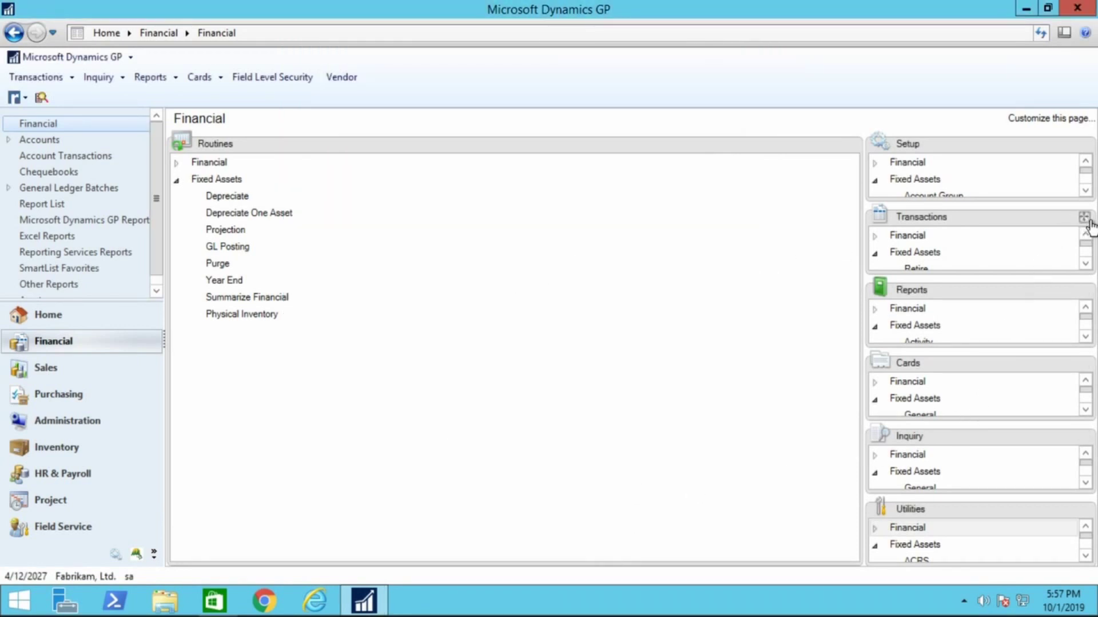
# Step: Look up batch FATRX00000001 in the financial batch entry, review its journal entry and batch total, and close it
pyautogui.click(1084, 217)
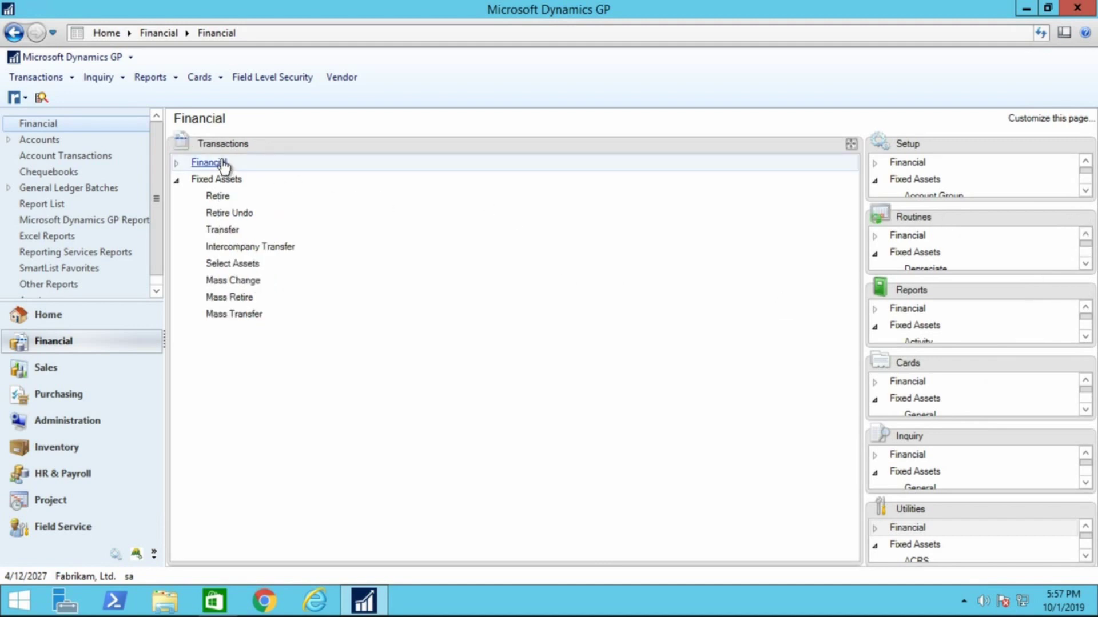
pyautogui.click(176, 163)
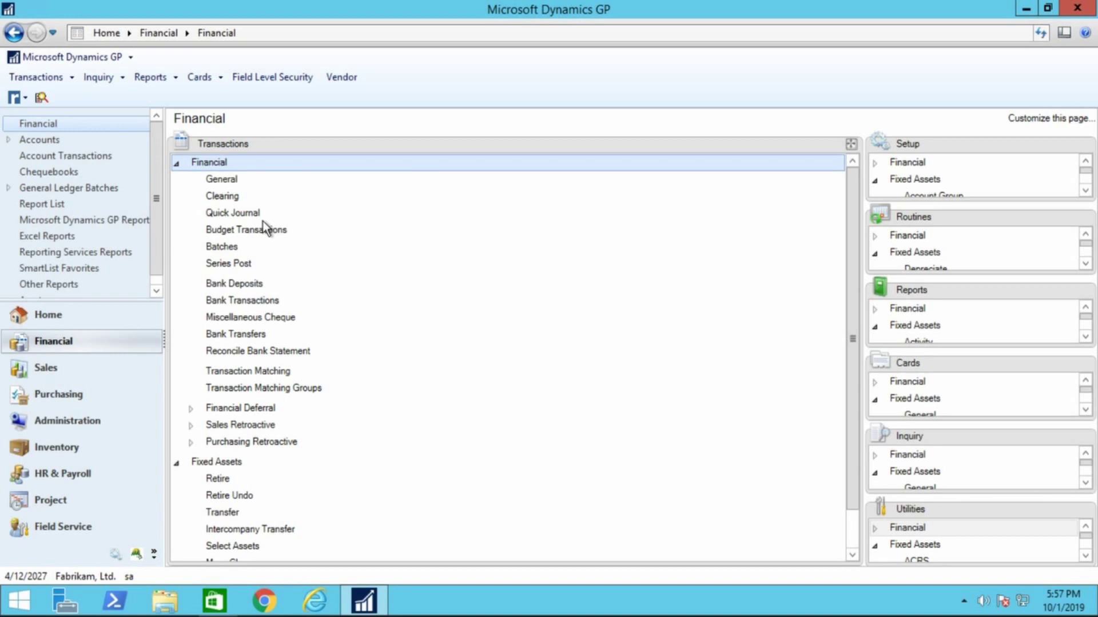
pyautogui.click(223, 246)
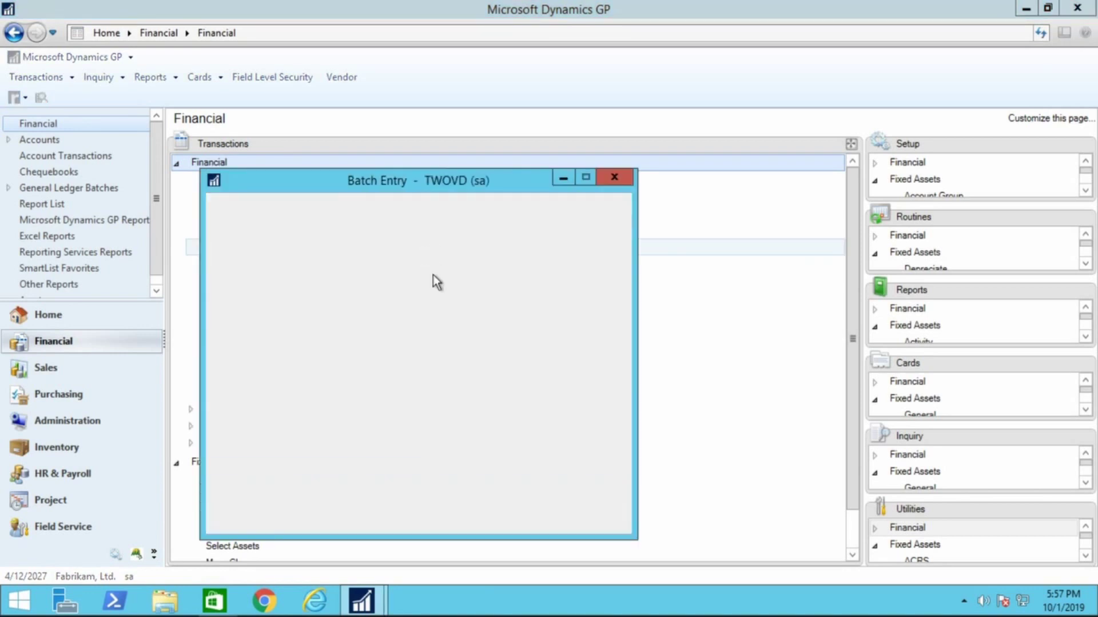
pyautogui.click(383, 284)
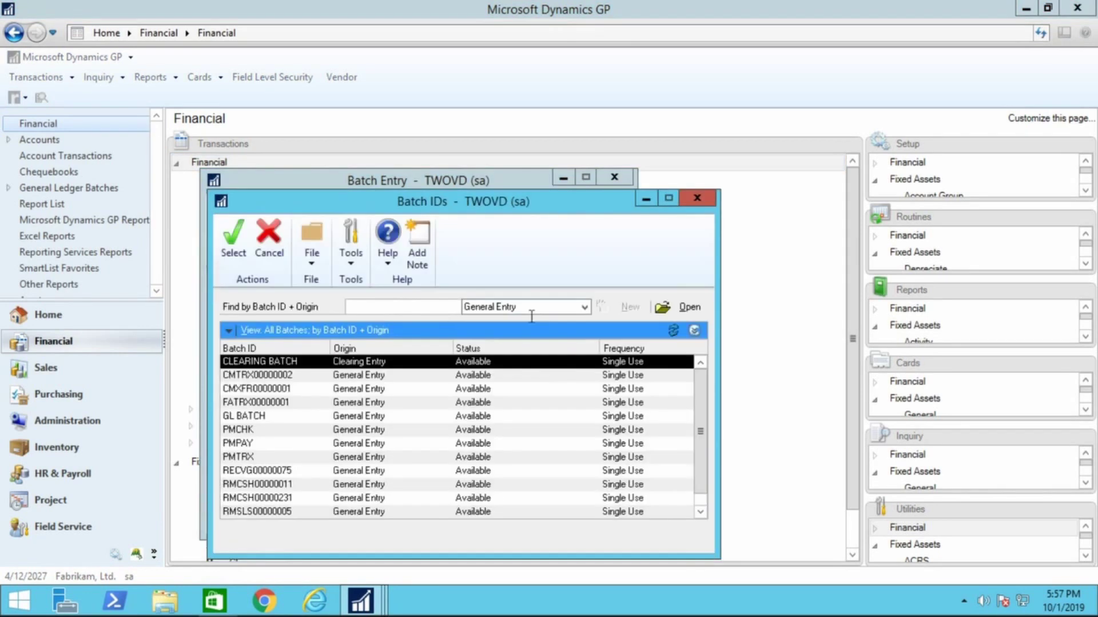
pyautogui.click(256, 402)
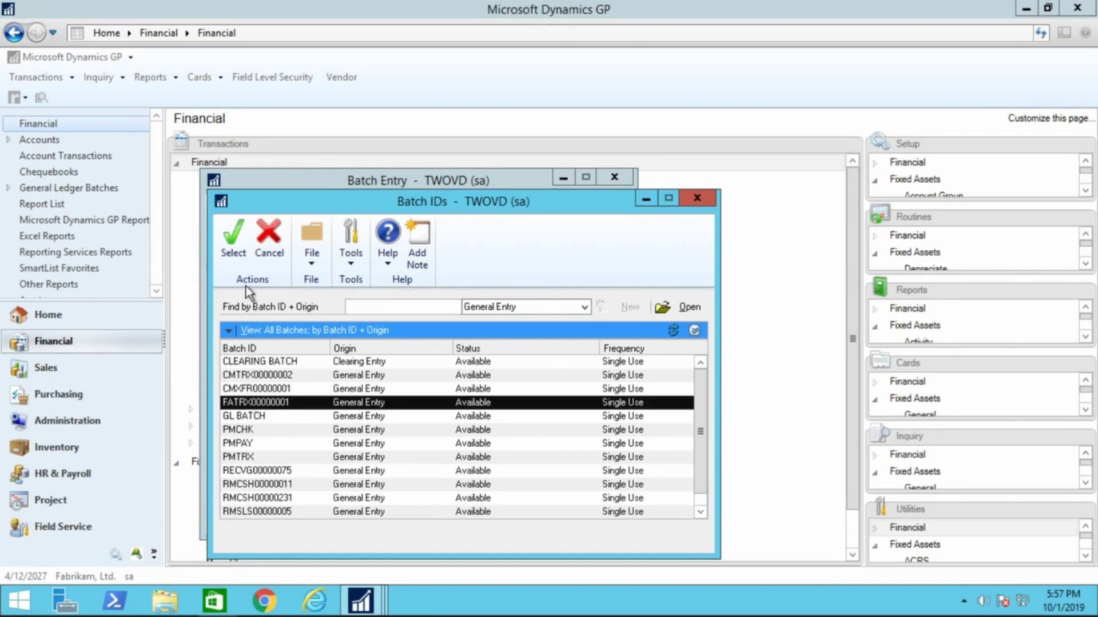
pyautogui.click(240, 255)
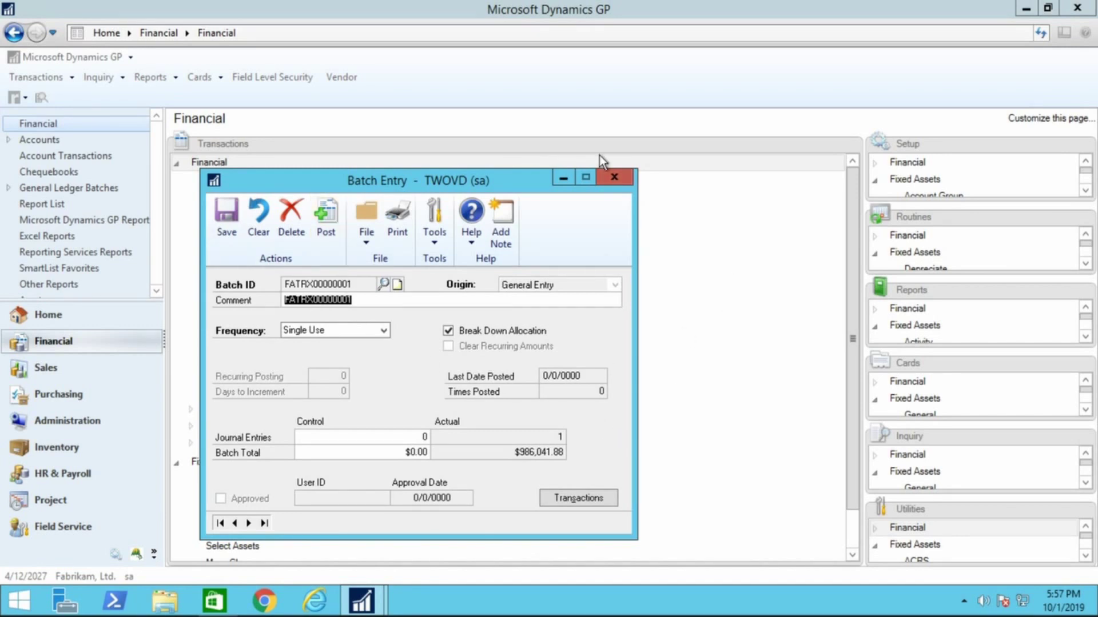
pyautogui.click(617, 176)
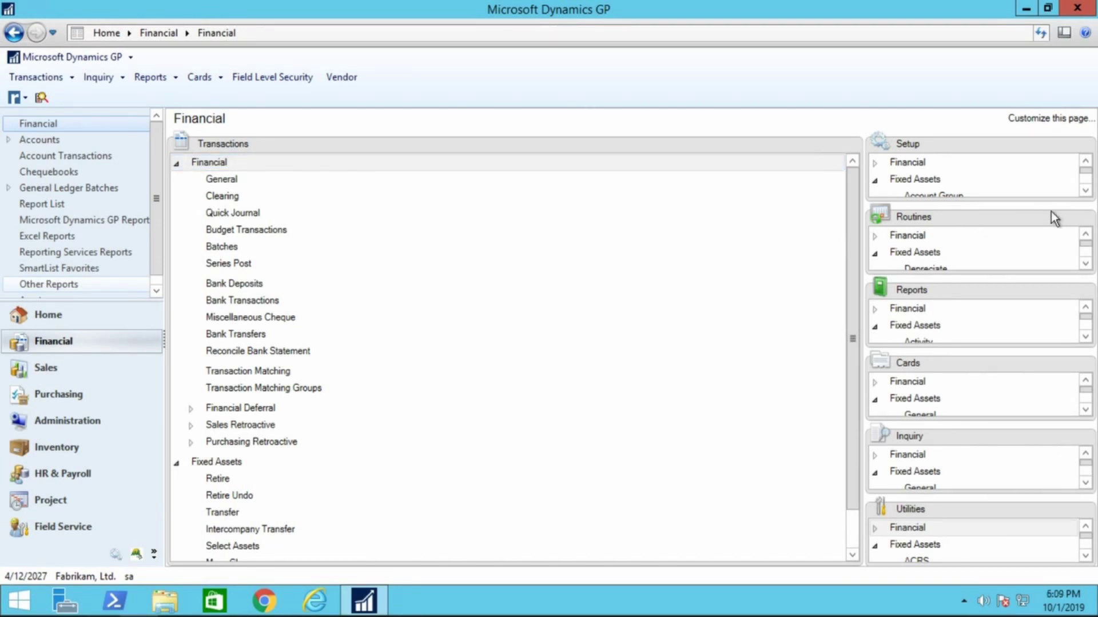
# Step: Open the fixed assets depreciation Projection routine and set it to project all assets with a target date of 12/31/2028
pyautogui.click(1085, 217)
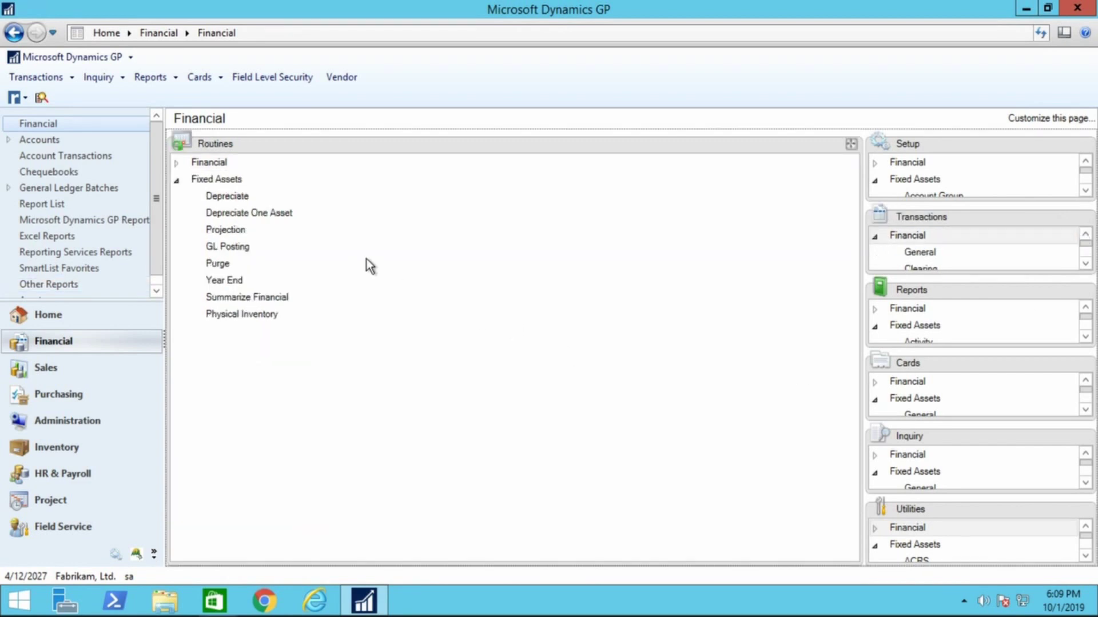
pyautogui.click(236, 231)
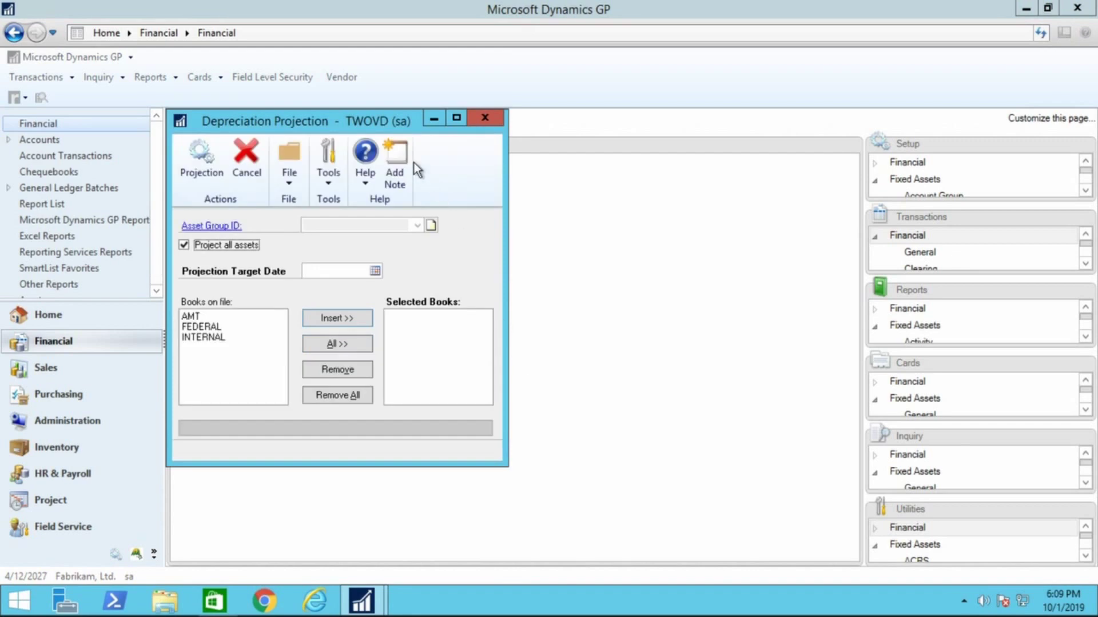
pyautogui.moveTo(324, 126); pyautogui.dragTo(506, 81)
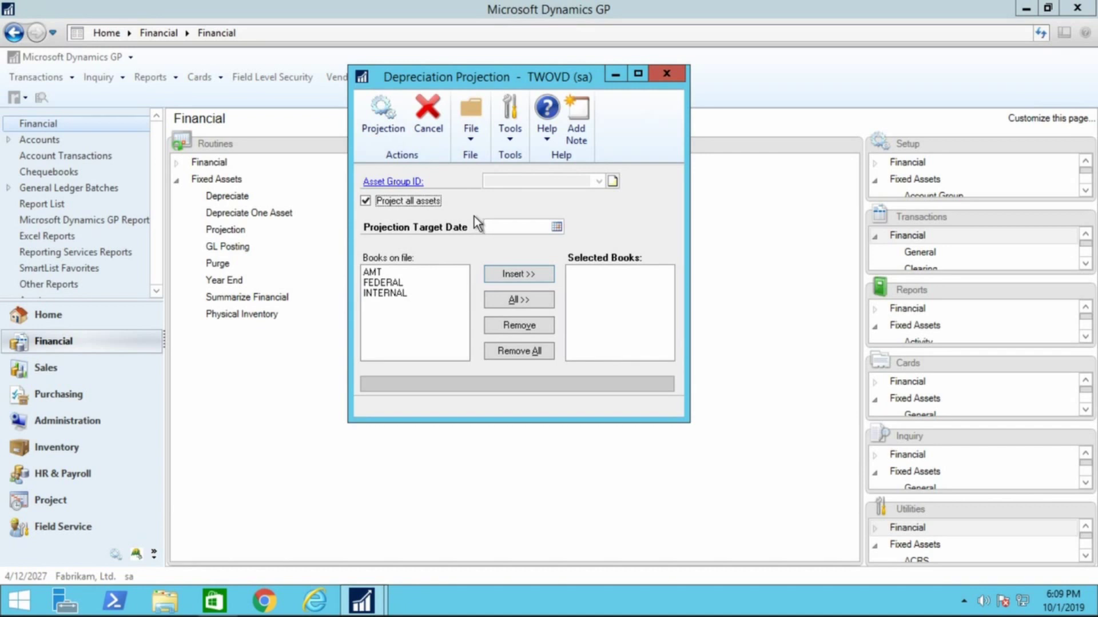
pyautogui.click(366, 202)
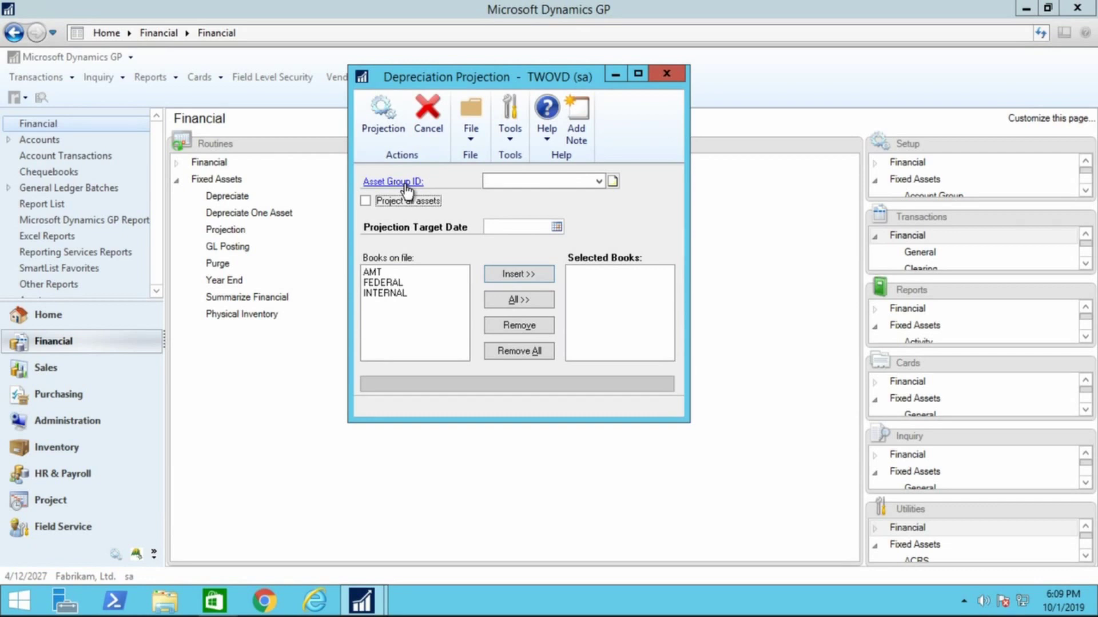
pyautogui.click(367, 203)
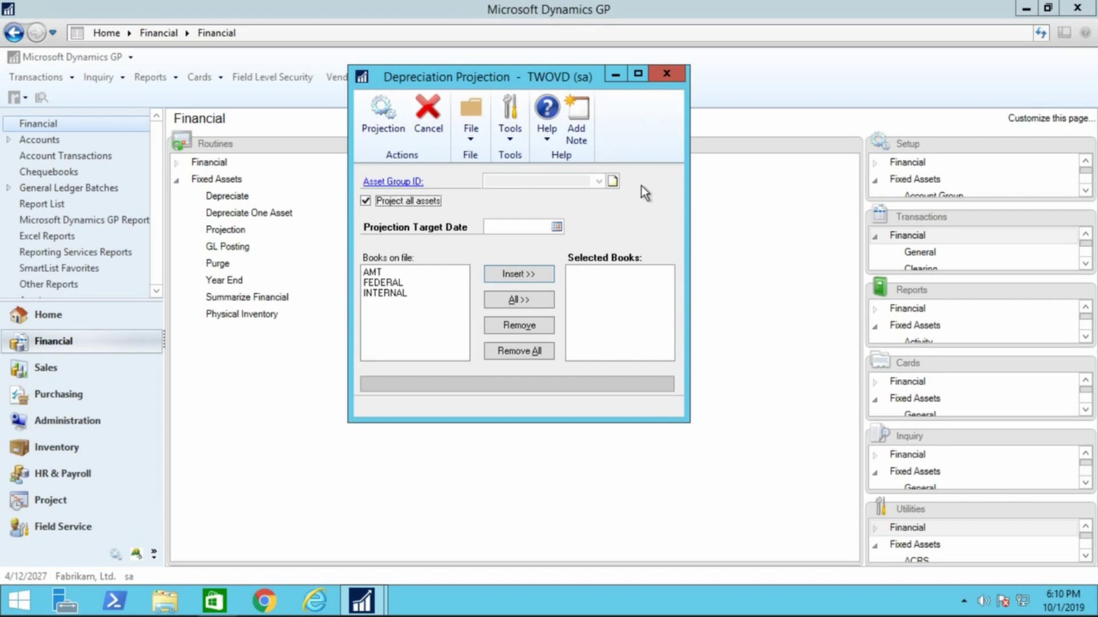
pyautogui.click(534, 223)
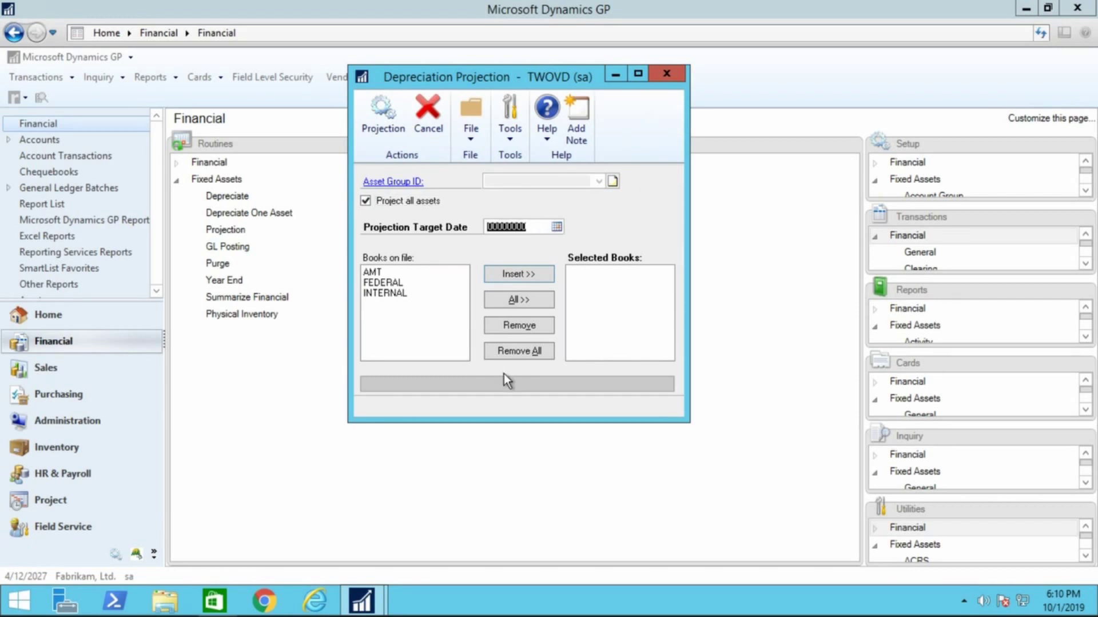
pyautogui.write('12/31/2028')
pyautogui.press('Tab')
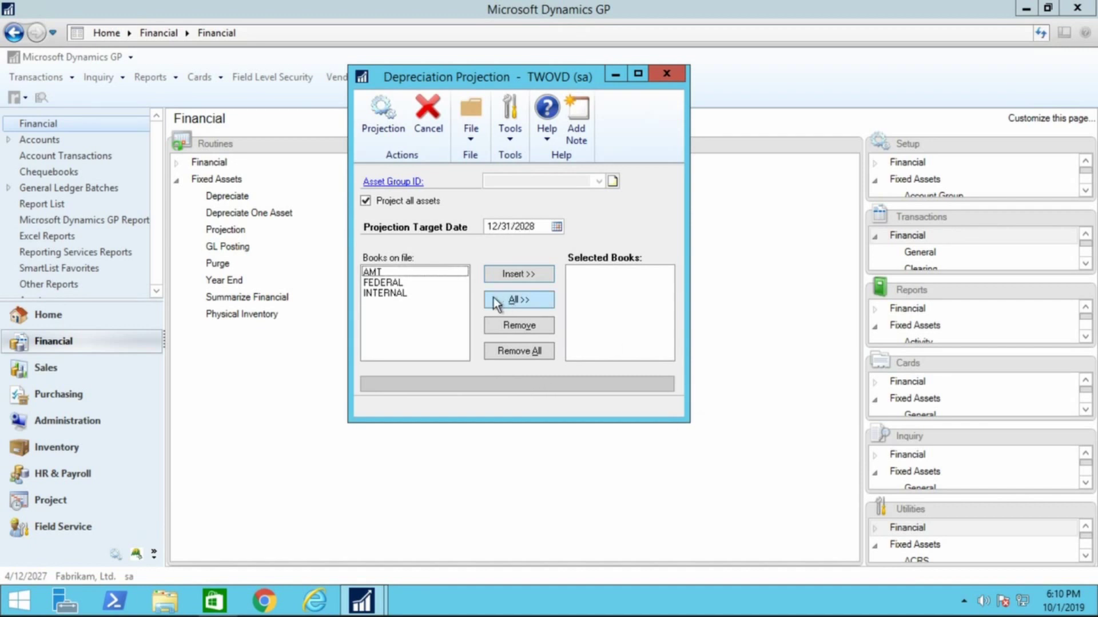
# Step: Add the INTERNAL book to the selected books, run the projection for all assets, and close the projection window
pyautogui.click(416, 305)
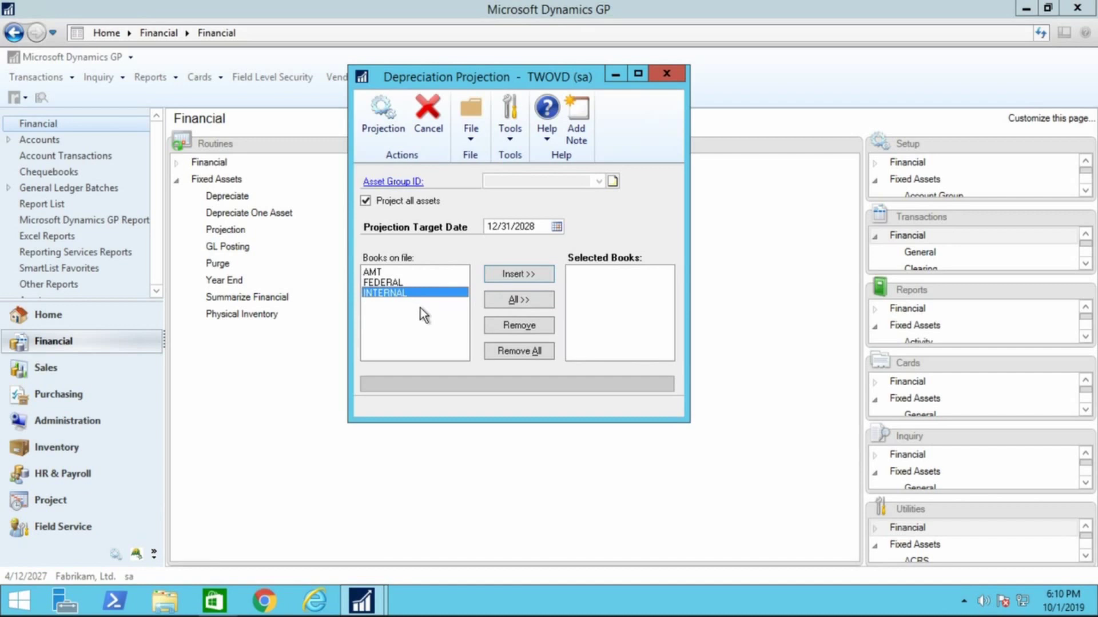
pyautogui.click(529, 274)
pyautogui.click(392, 115)
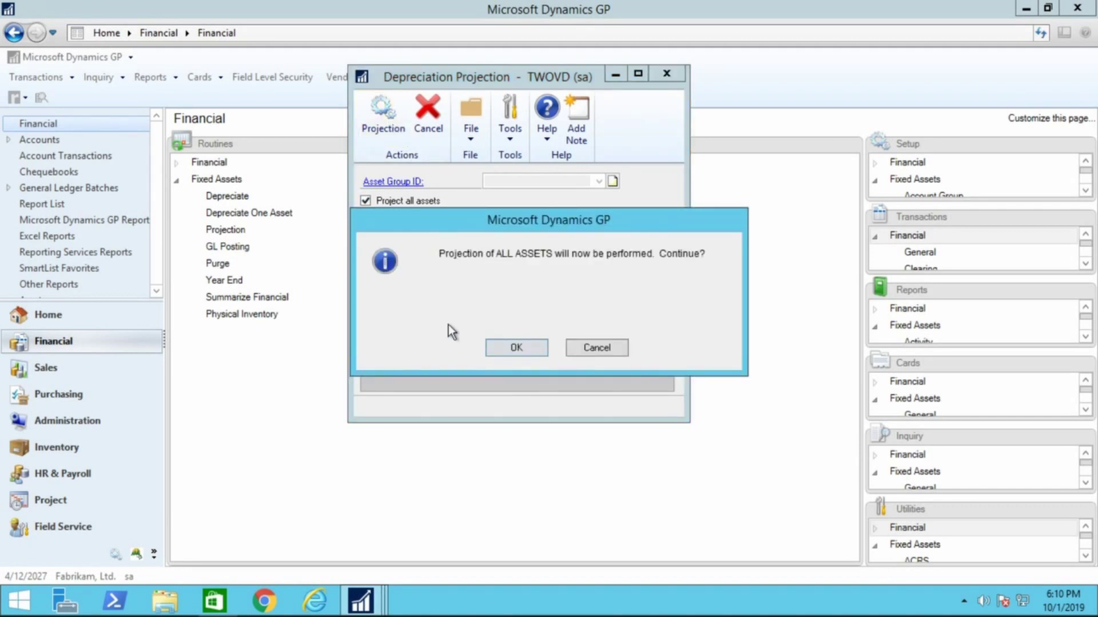
pyautogui.click(533, 351)
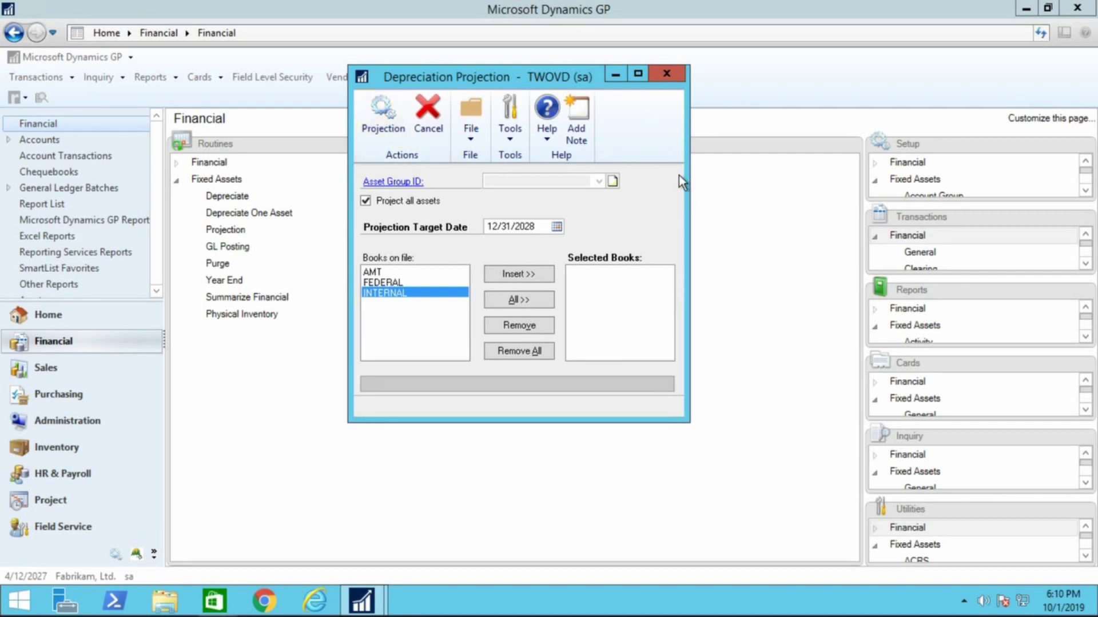
pyautogui.click(668, 74)
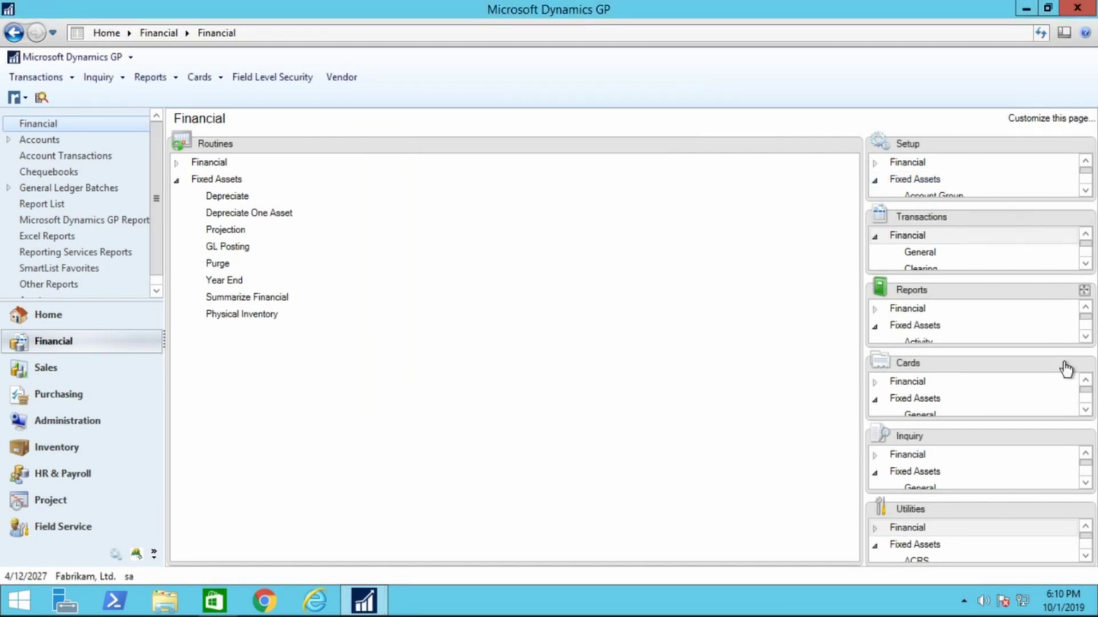
# Step: Open the fixed assets Projections inquiry for the last asset, 00024-1 Office Desk, with the INTERNAL book, dismissing the error message
pyautogui.click(1084, 438)
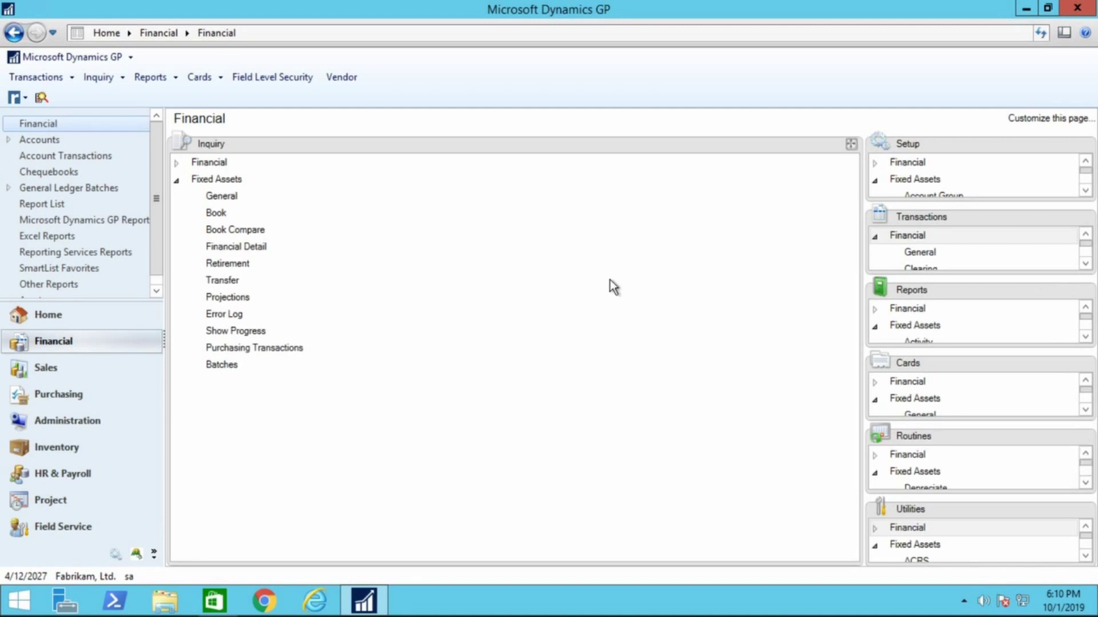
pyautogui.click(228, 298)
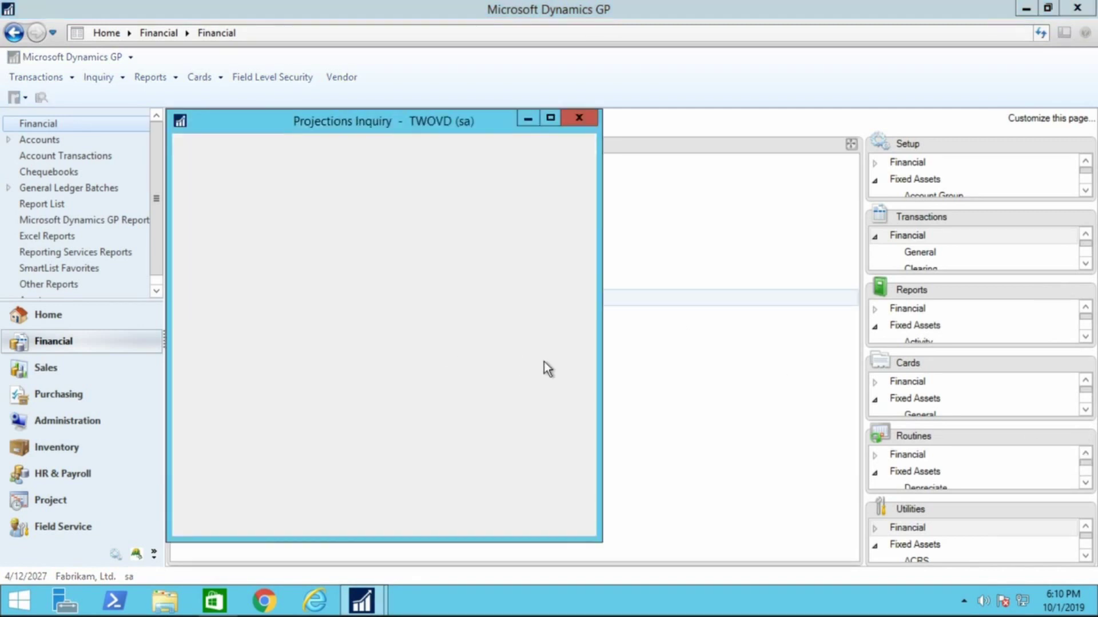
pyautogui.moveTo(475, 121); pyautogui.dragTo(595, 56)
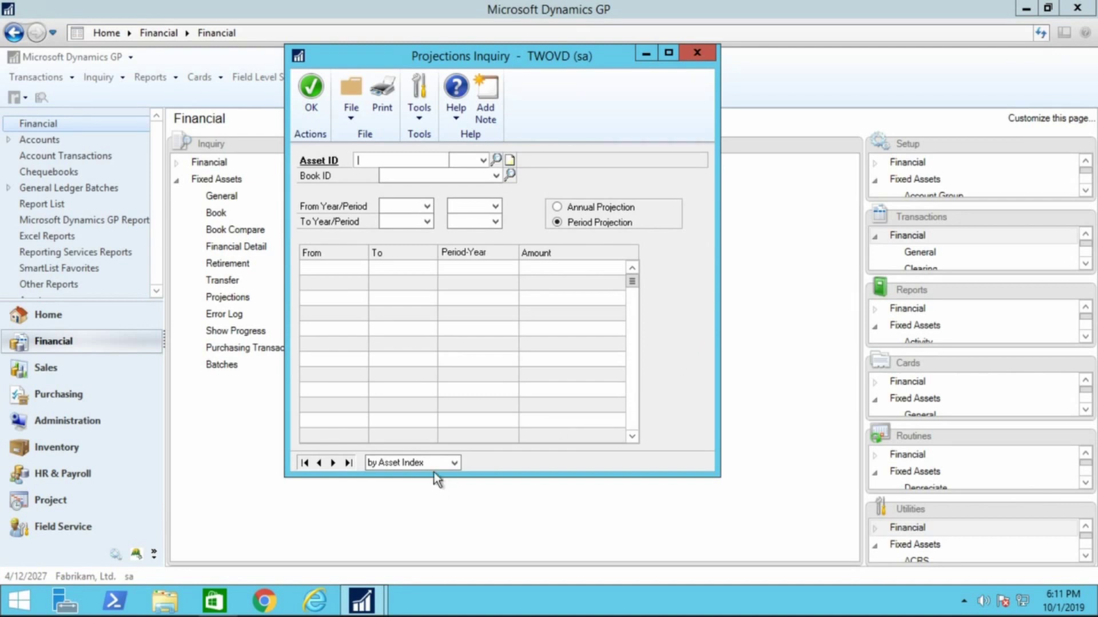
pyautogui.click(348, 461)
pyautogui.click(485, 177)
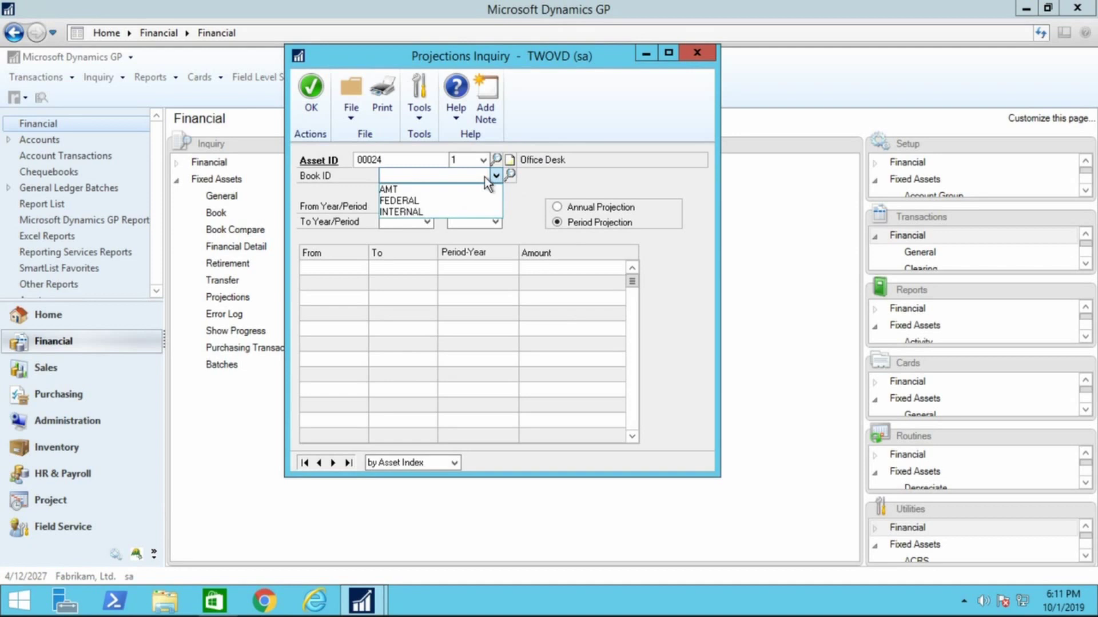
pyautogui.click(416, 212)
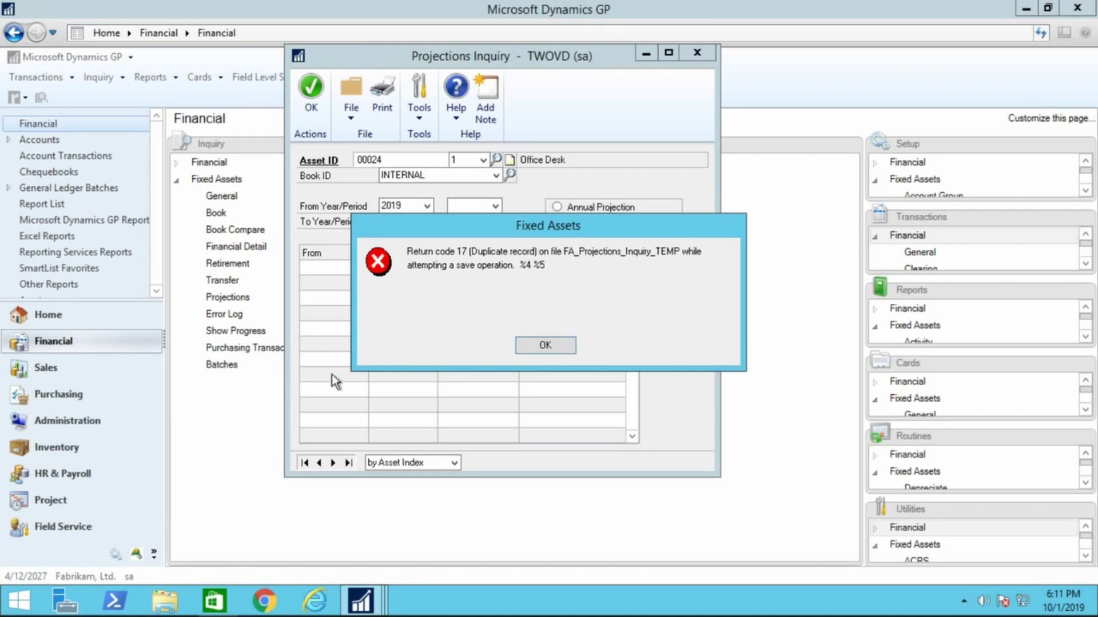
pyautogui.click(546, 346)
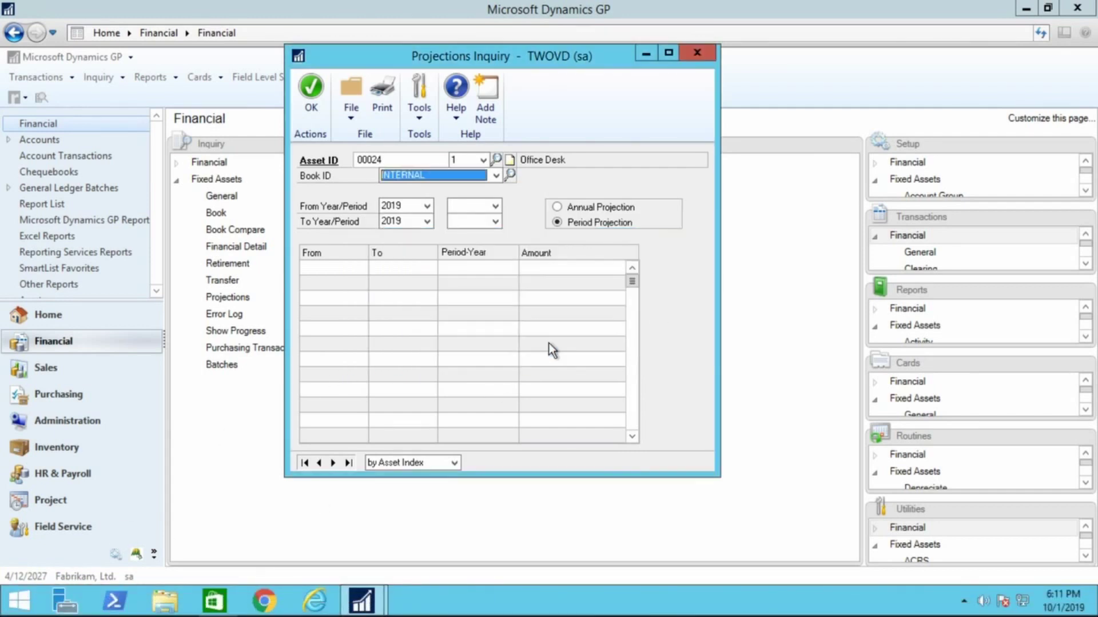
# Step: Set the inquiry's ending year to 2028 and examine the Office Desk's projected depreciation by period
pyautogui.click(428, 223)
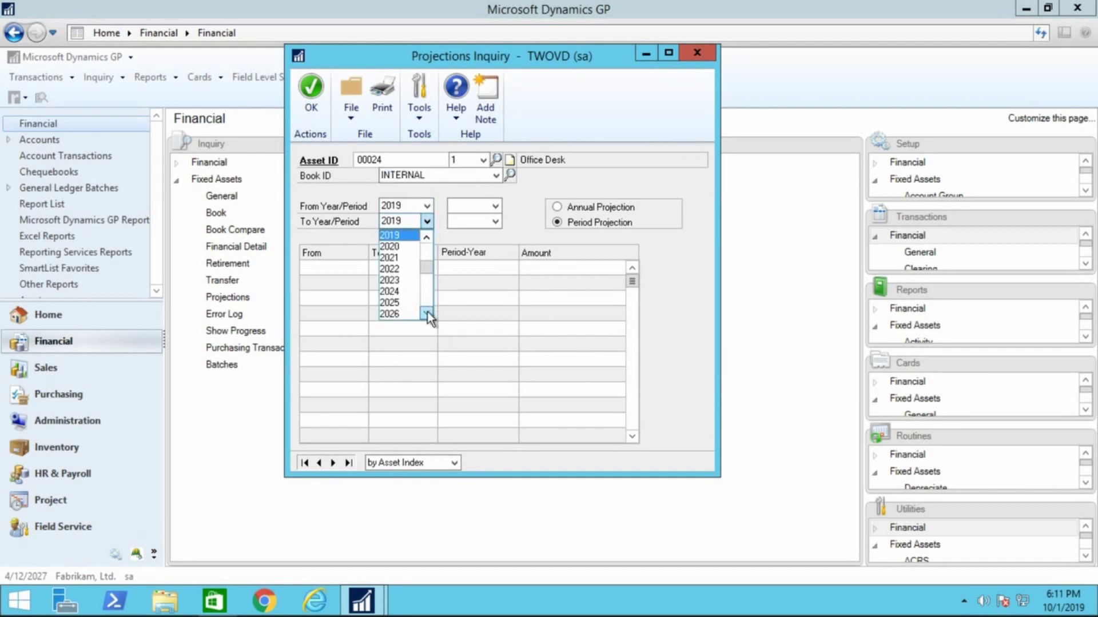
pyautogui.click(427, 314)
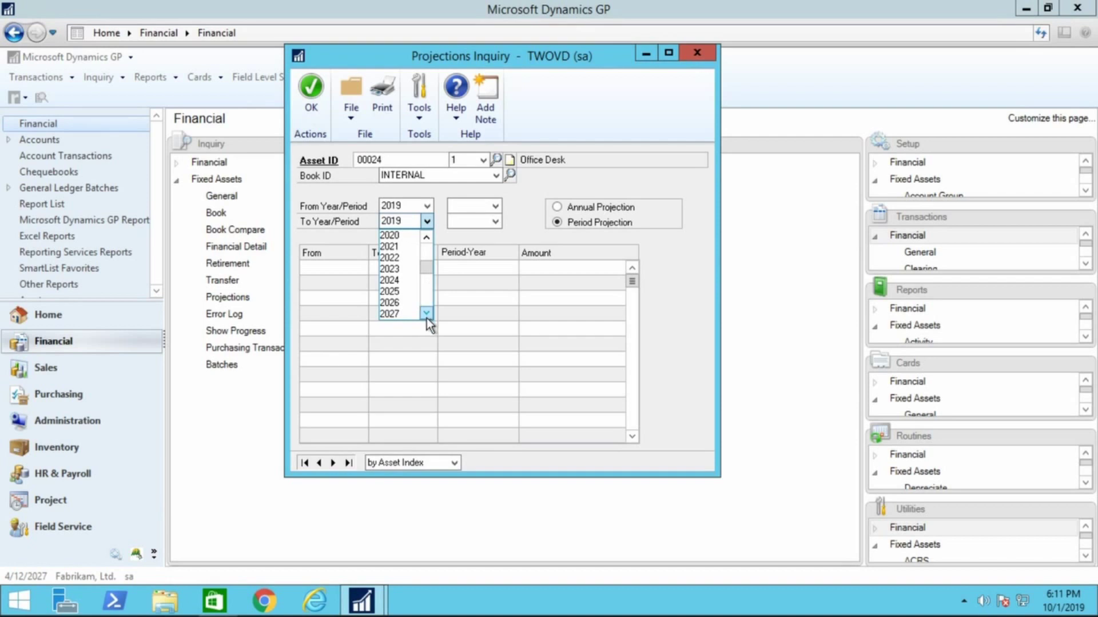
pyautogui.click(427, 313)
pyautogui.click(406, 313)
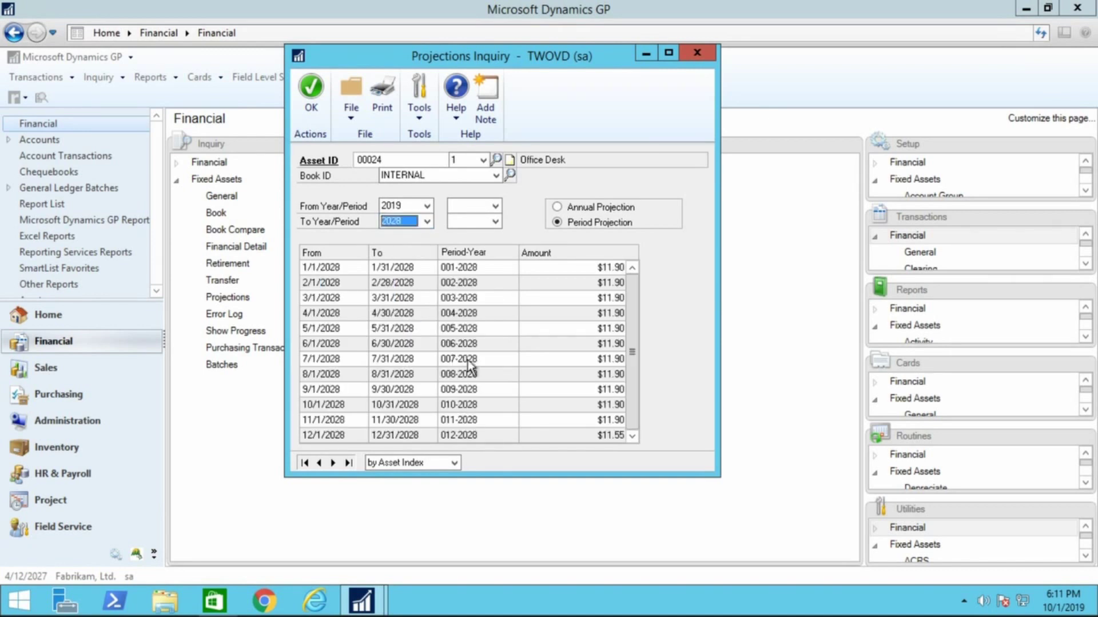
pyautogui.click(390, 270)
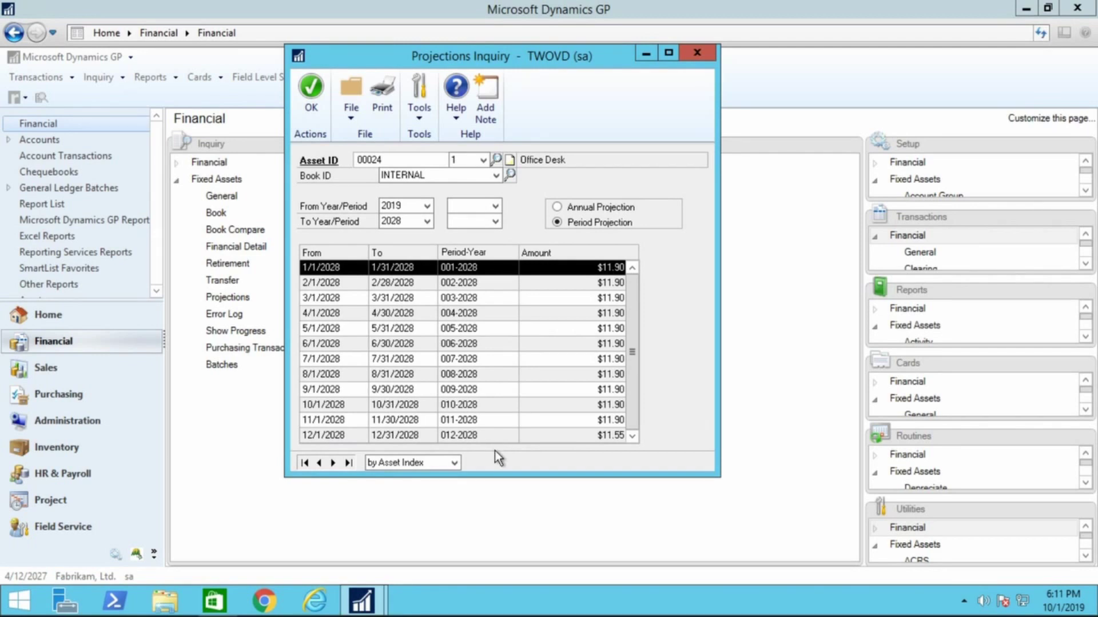
# Step: Switch the projections inquiry to the previous asset, dismiss the error message, and close the inquiry
pyautogui.click(321, 464)
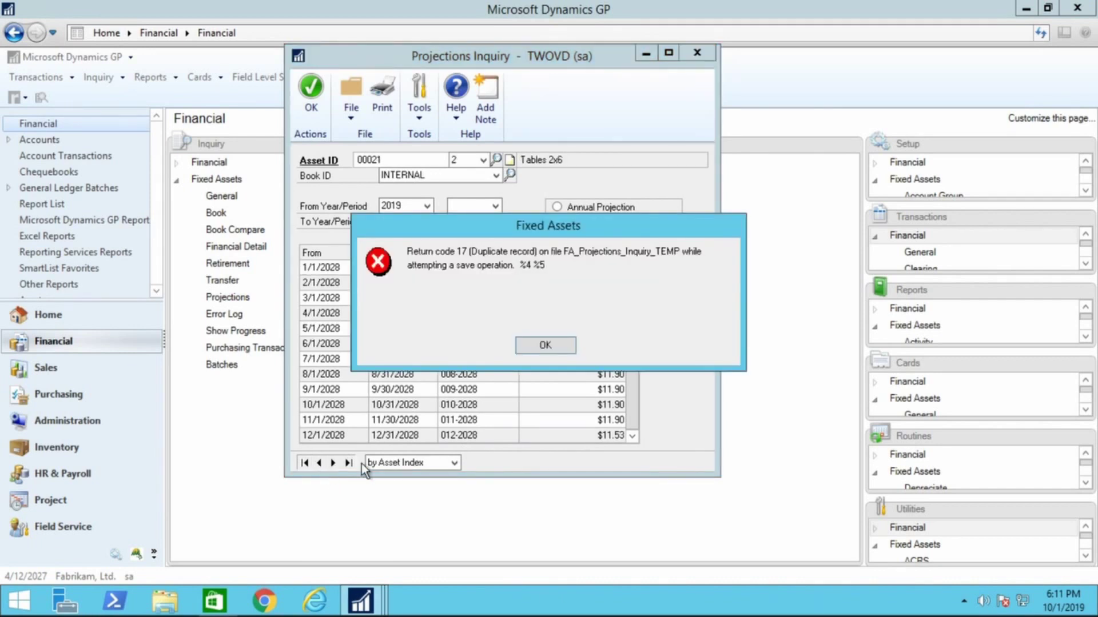
pyautogui.click(544, 341)
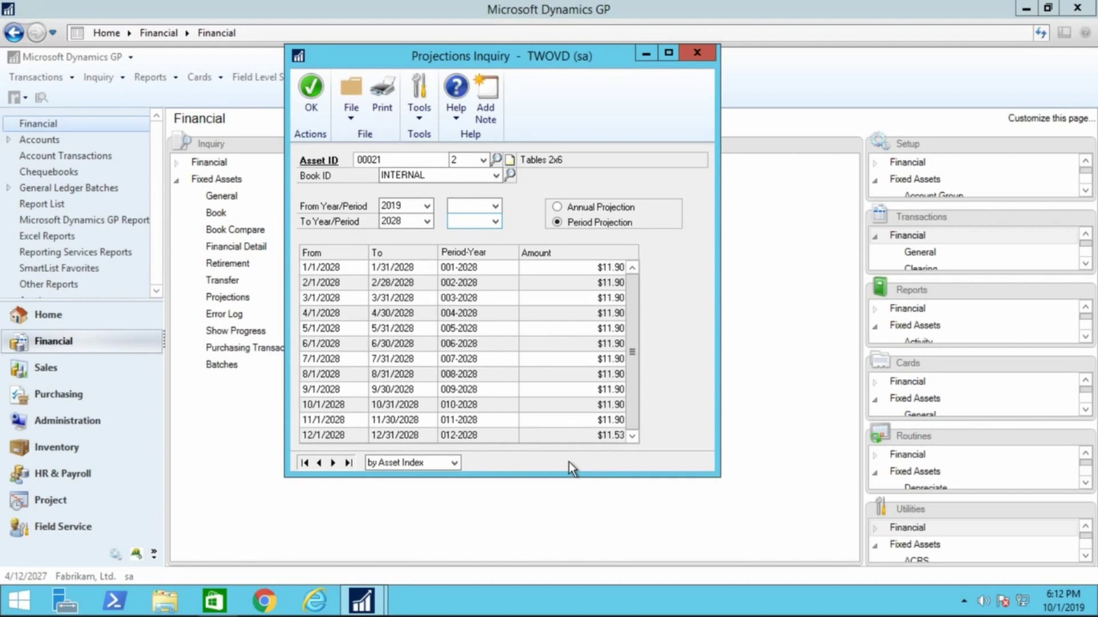
pyautogui.click(698, 55)
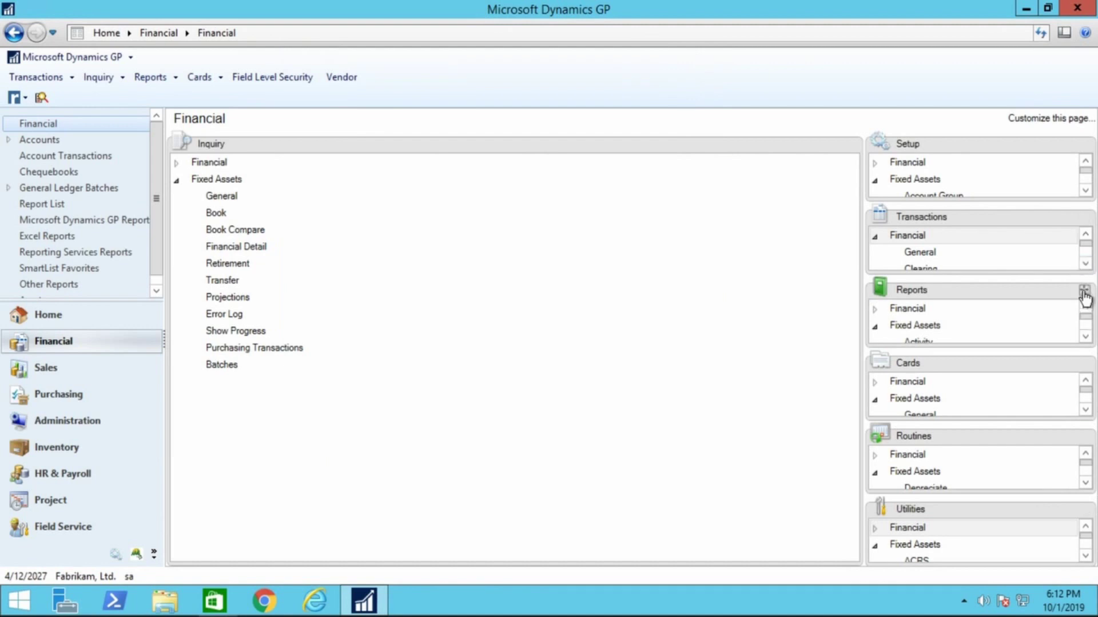
# Step: Open the fixed assets Projection reports, review the available annual and period report types, and close the window
pyautogui.click(1083, 292)
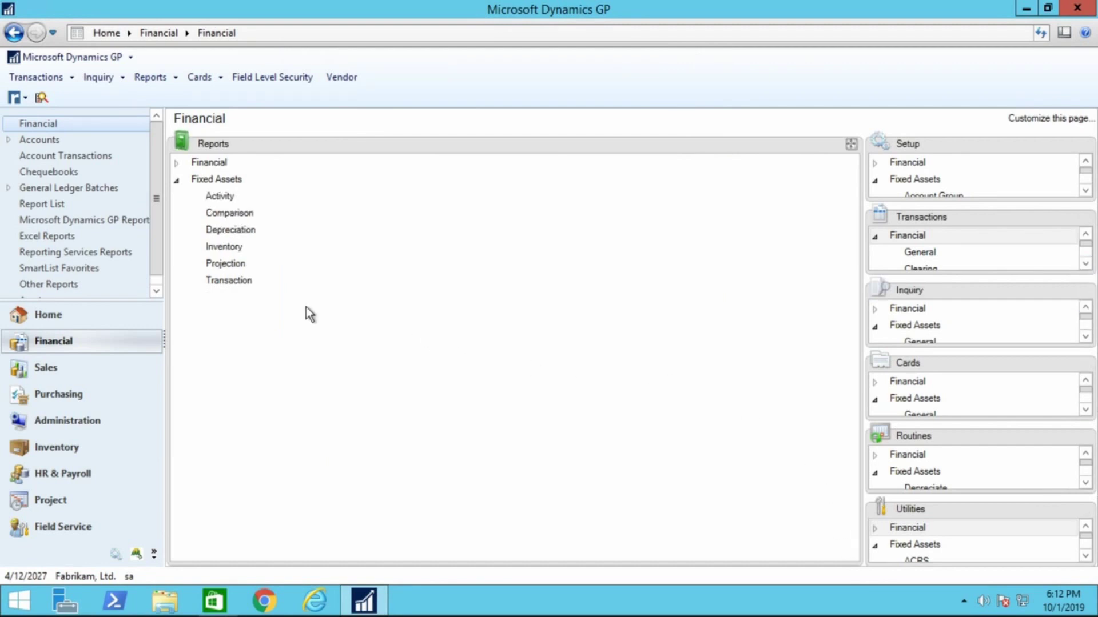
pyautogui.click(231, 267)
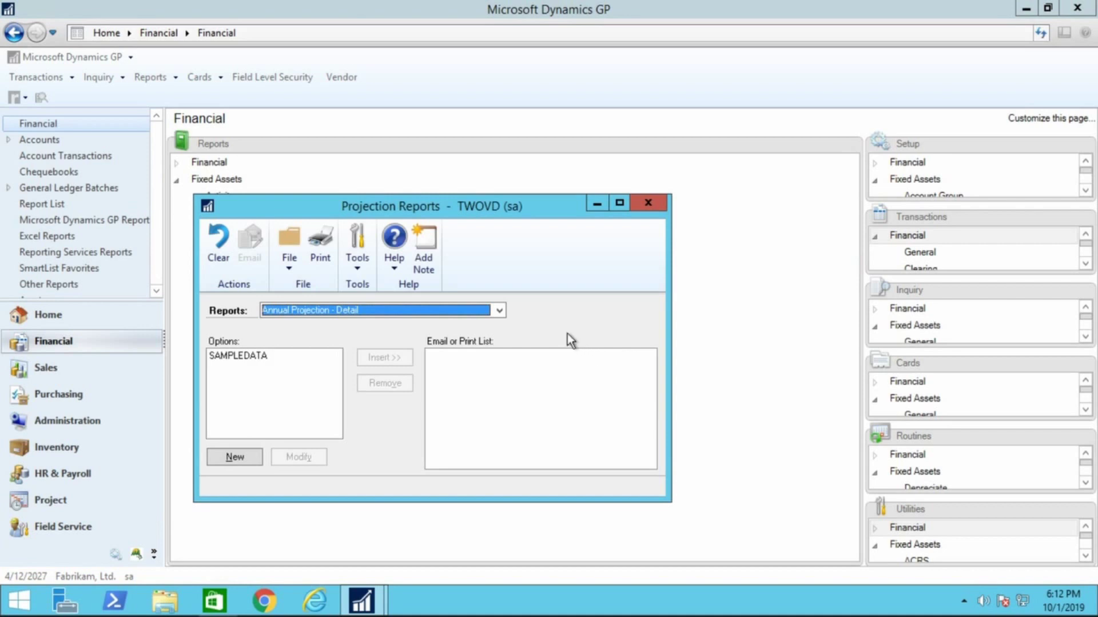
pyautogui.click(499, 310)
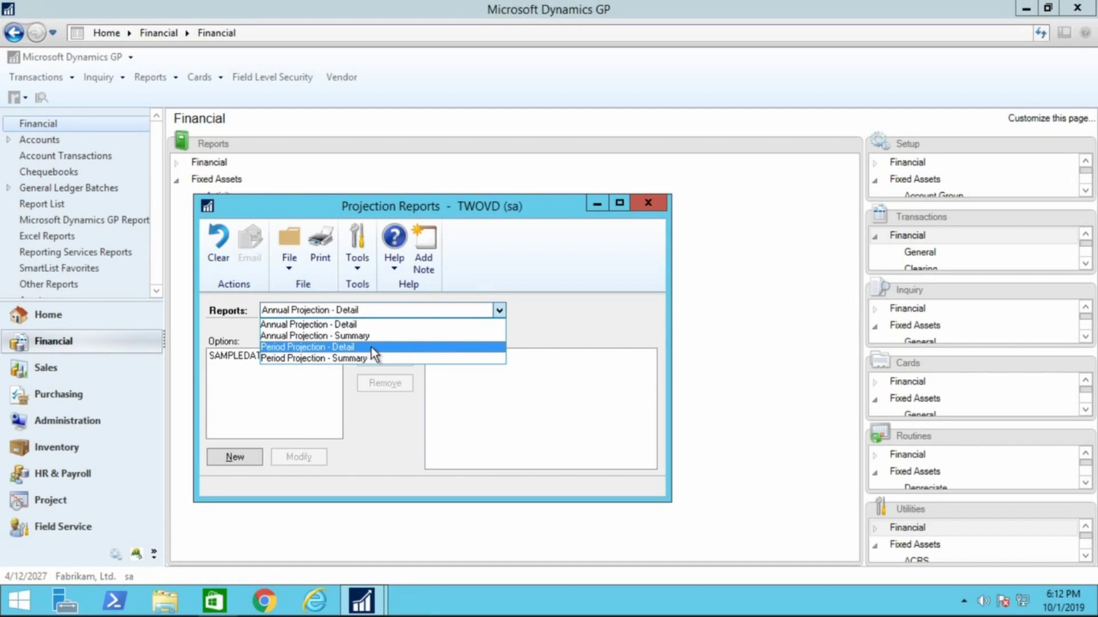
pyautogui.click(616, 284)
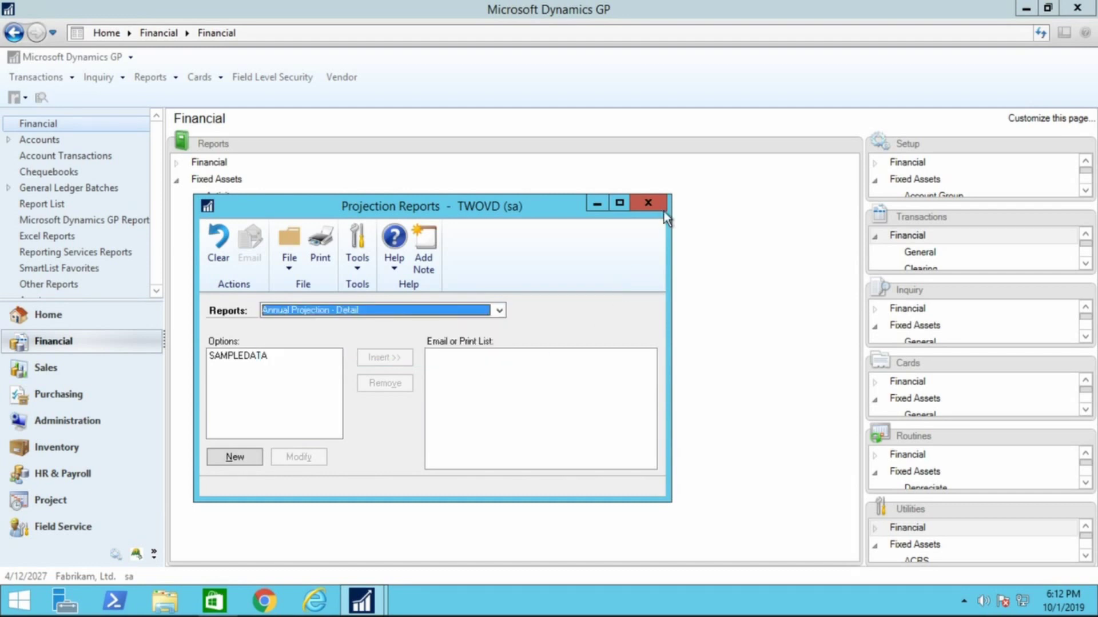
pyautogui.click(659, 207)
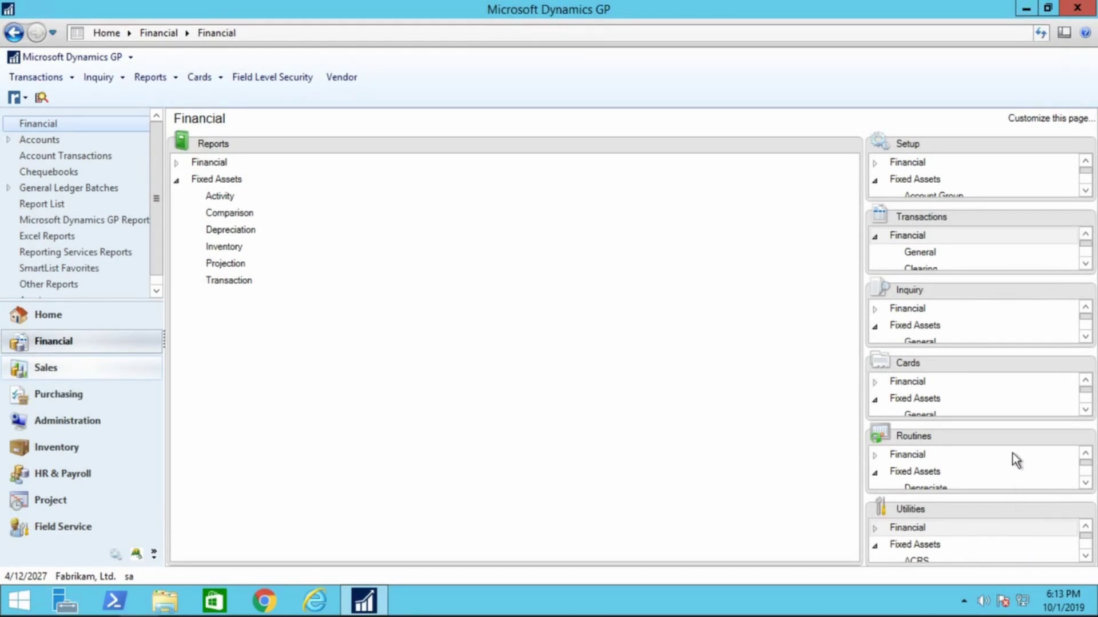
# Step: Open the fixed assets General card and display the last asset, 00024-1 Office Desk
pyautogui.click(1082, 365)
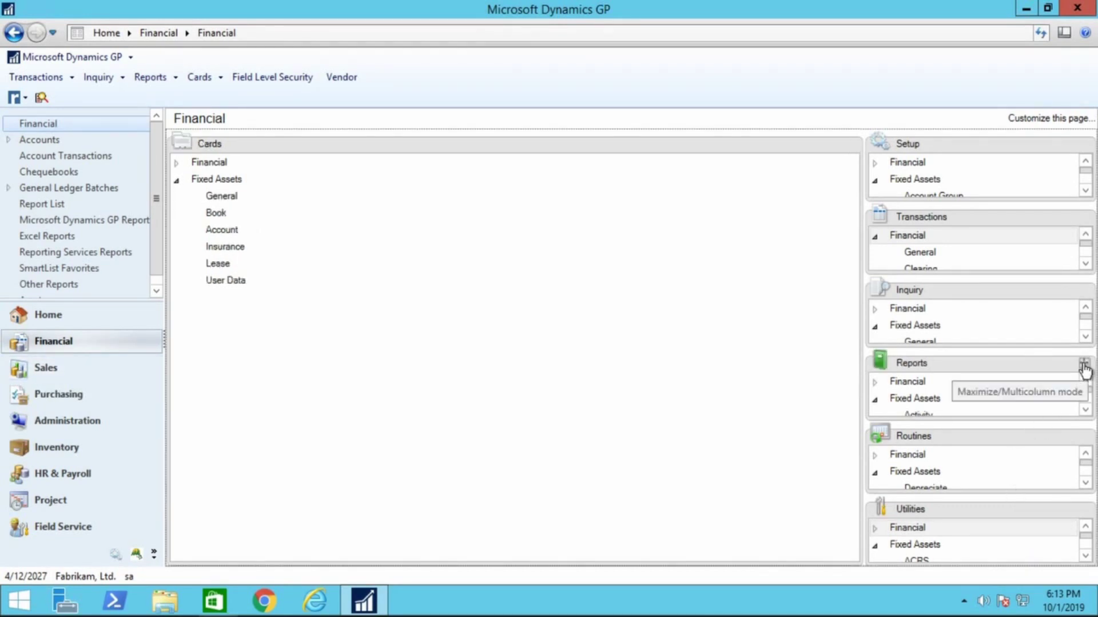
pyautogui.click(225, 197)
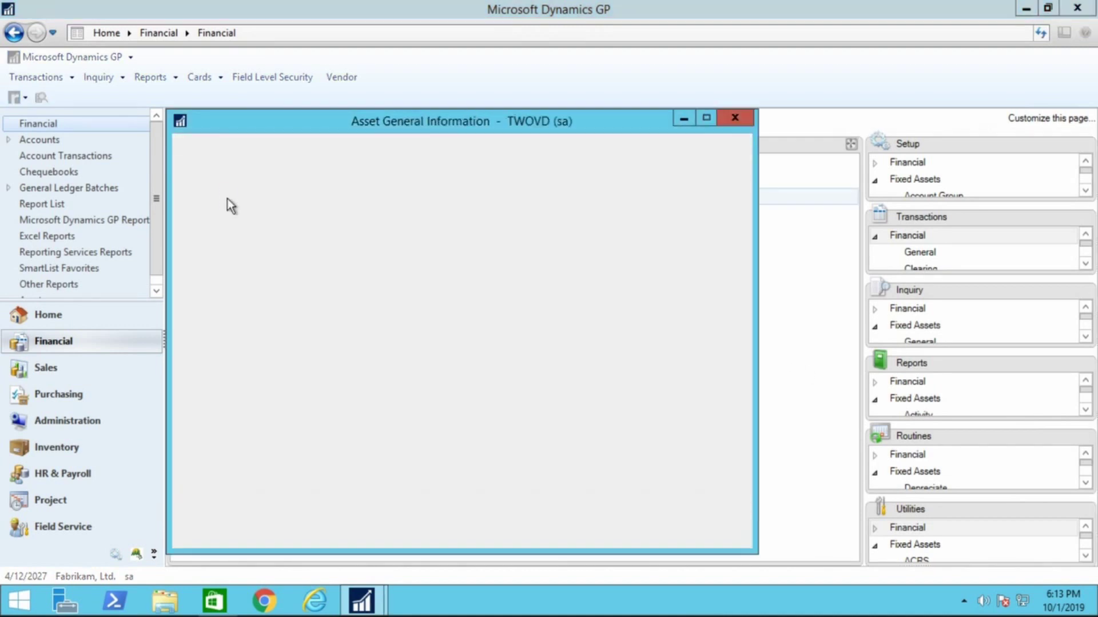
pyautogui.moveTo(628, 127); pyautogui.dragTo(661, 87)
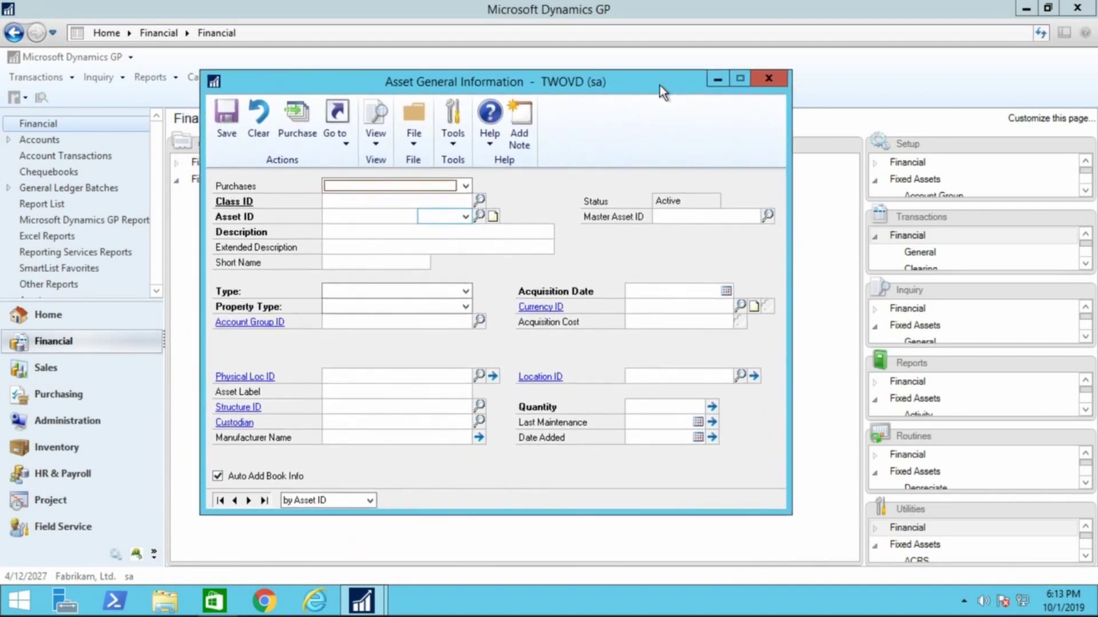
pyautogui.click(264, 501)
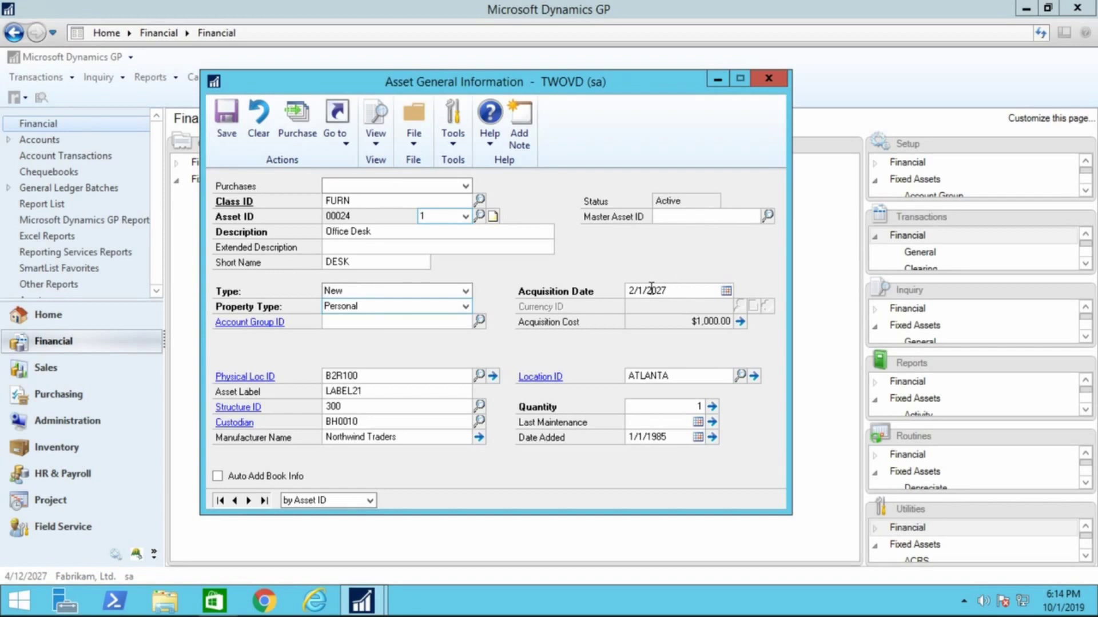
# Step: Review the purchase transaction details behind the Office Desk's acquisition cost with the line details expanded, and close the Asset Purchase window
pyautogui.click(696, 290)
pyautogui.click(740, 322)
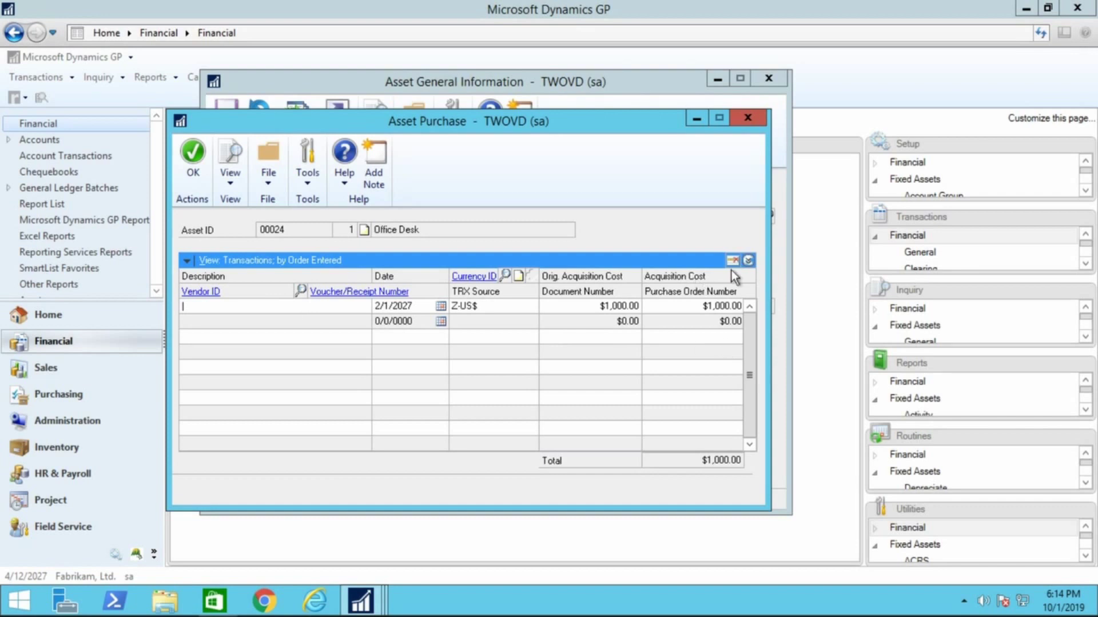
pyautogui.click(749, 261)
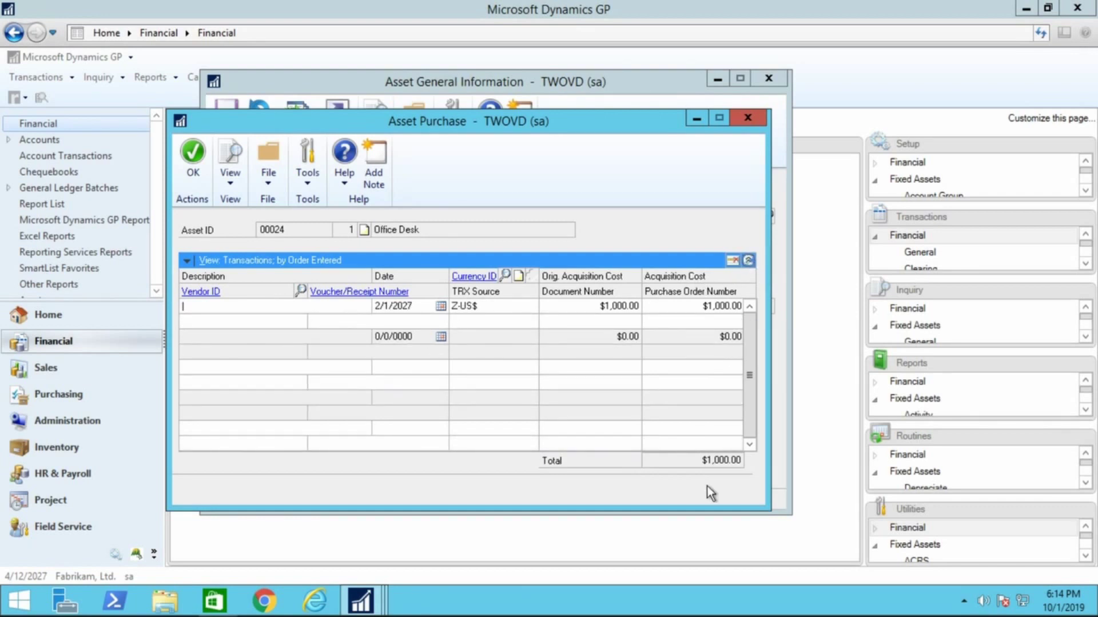
pyautogui.click(309, 337)
pyautogui.click(755, 118)
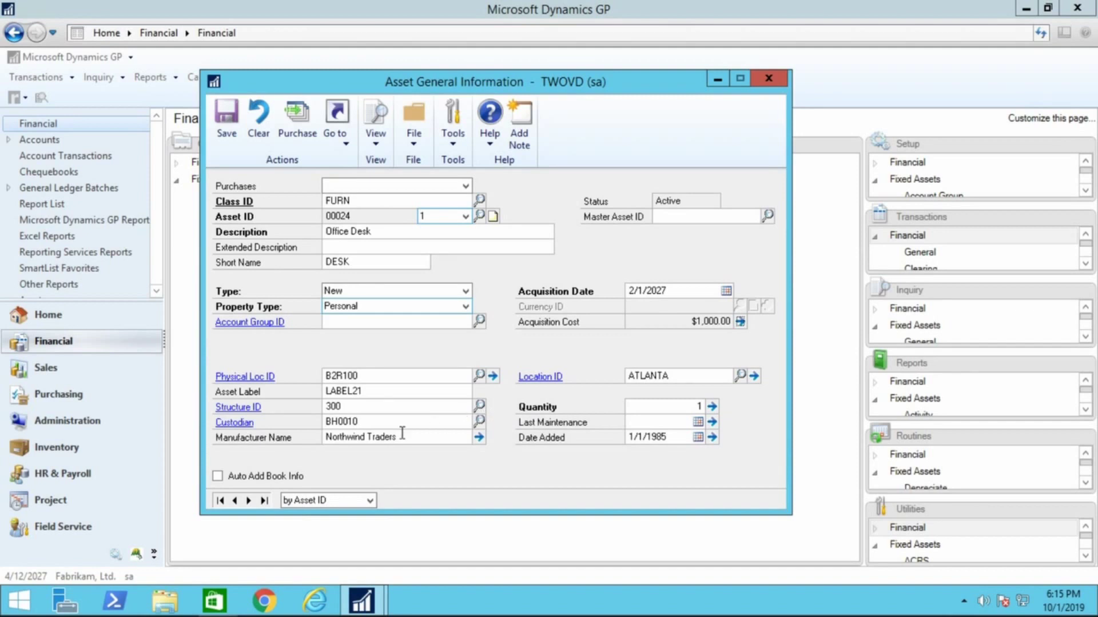
# Step: Look up the Office Desk's custodian among the employees and select the first employee in the list
pyautogui.doubleClick(361, 423)
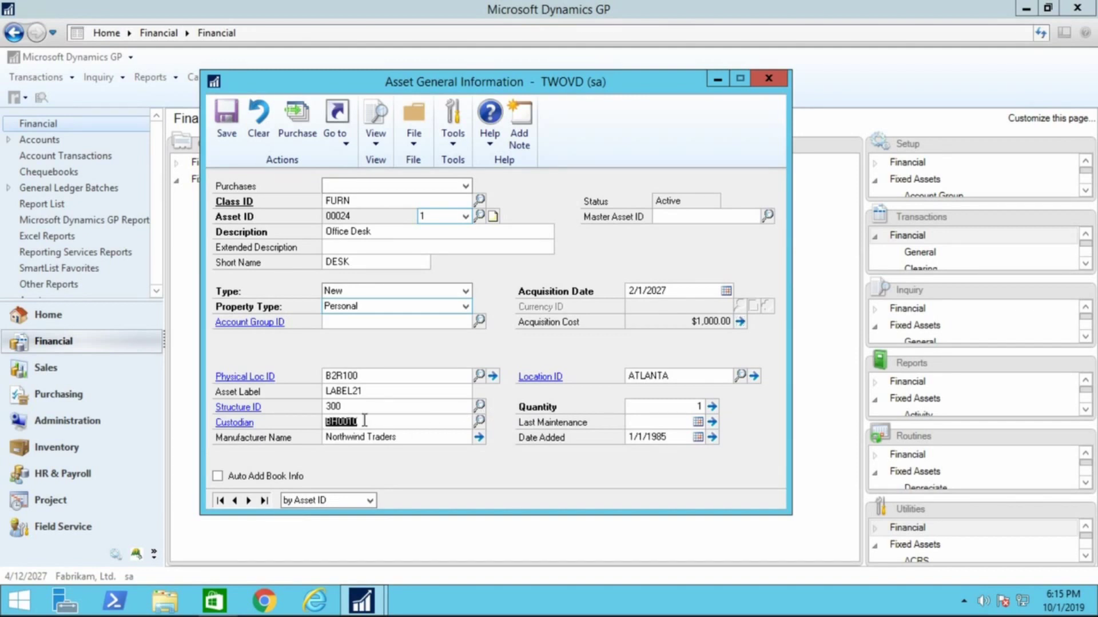
pyautogui.click(480, 424)
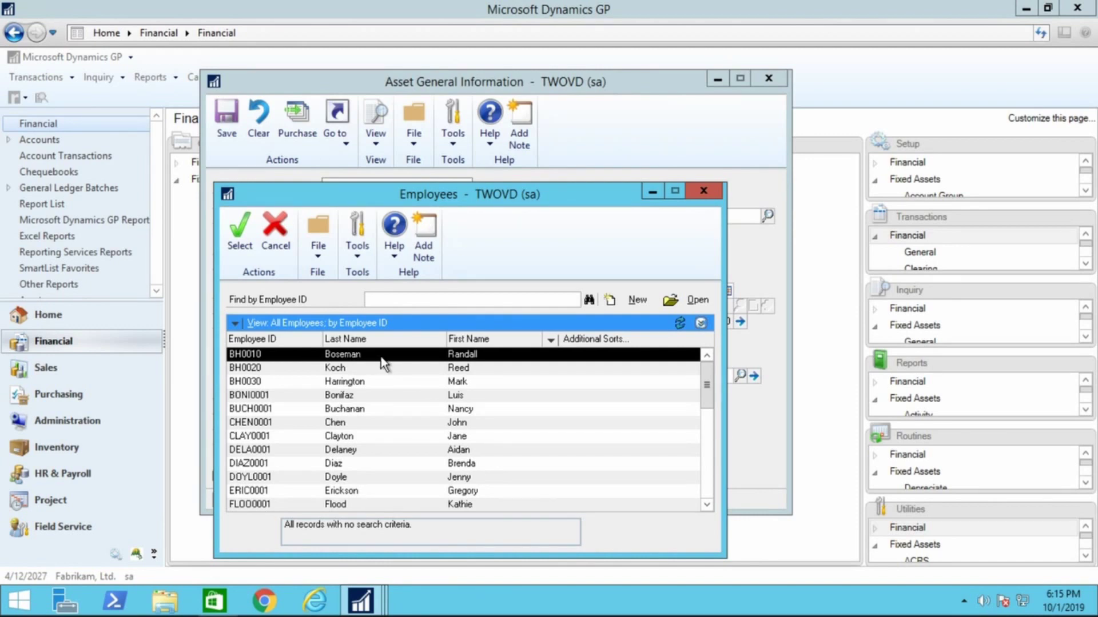
pyautogui.click(241, 236)
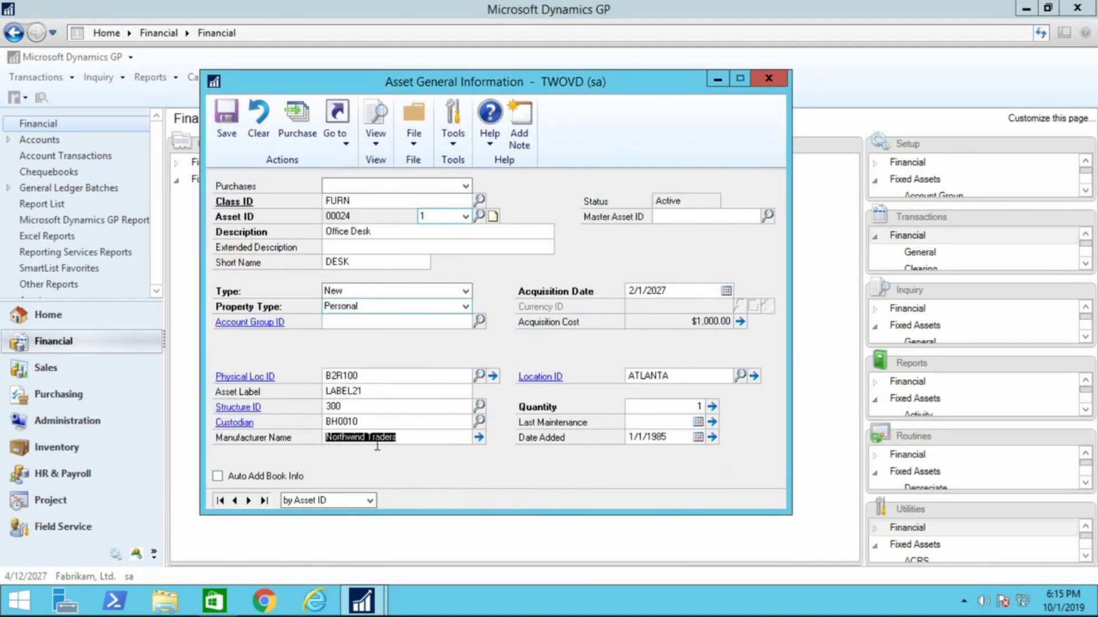
# Step: View the manufacturer's serial number, model number and warranty date fields, and check the purchases available for the asset
pyautogui.click(479, 438)
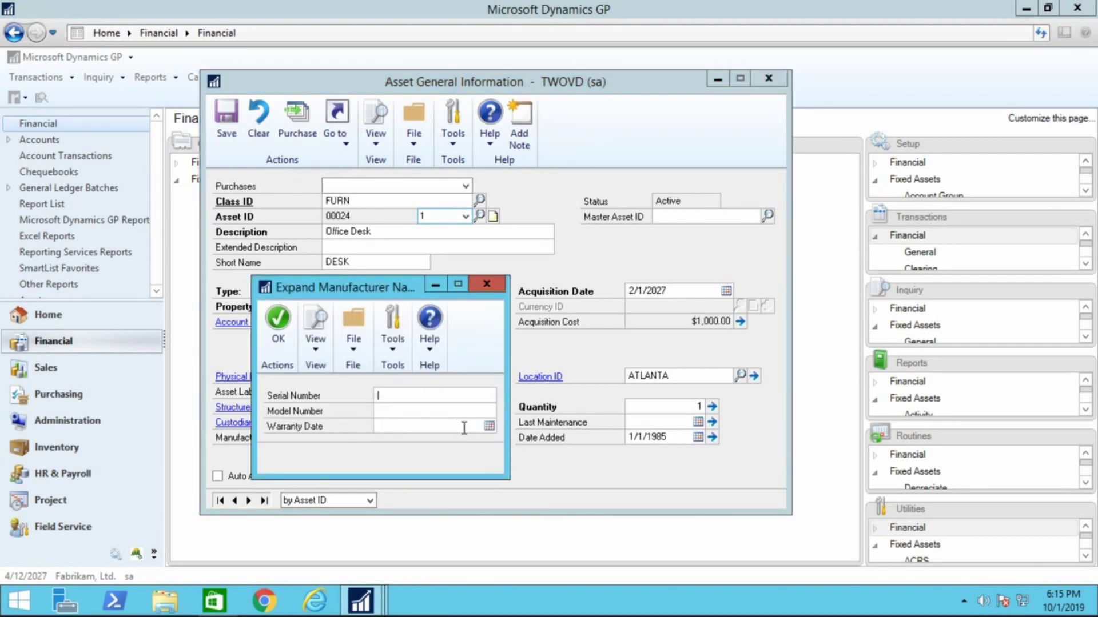
pyautogui.click(489, 287)
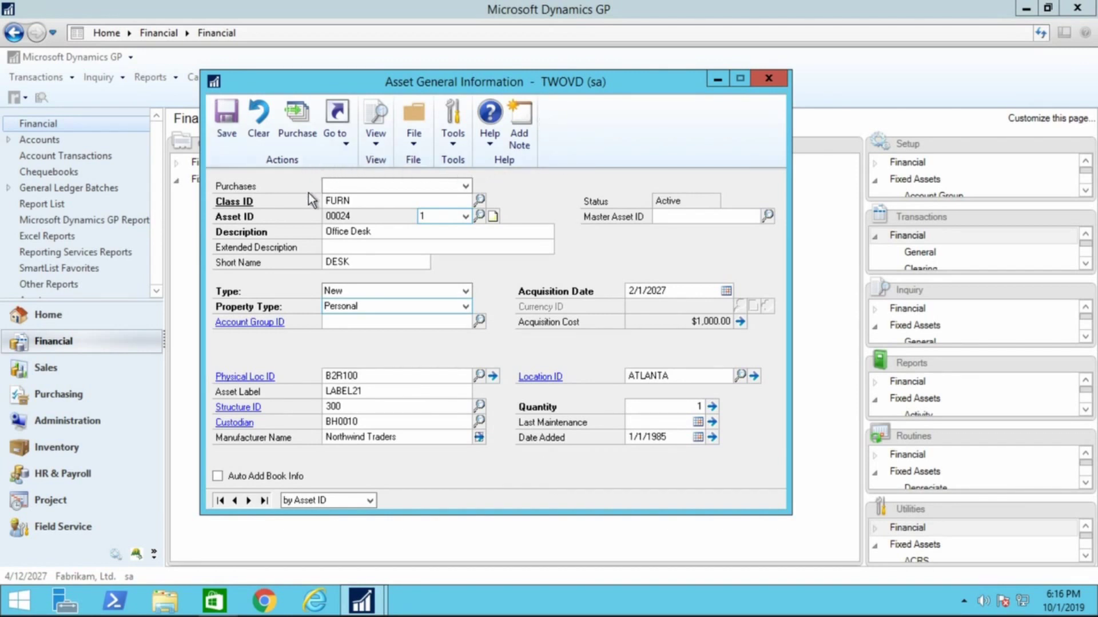
pyautogui.click(466, 188)
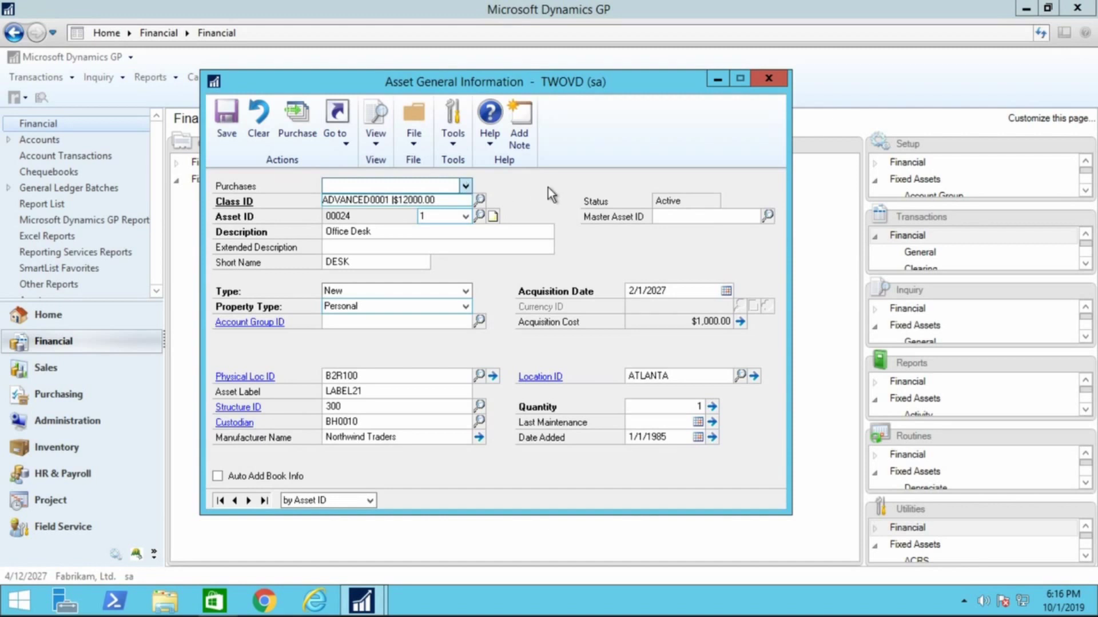
pyautogui.click(621, 158)
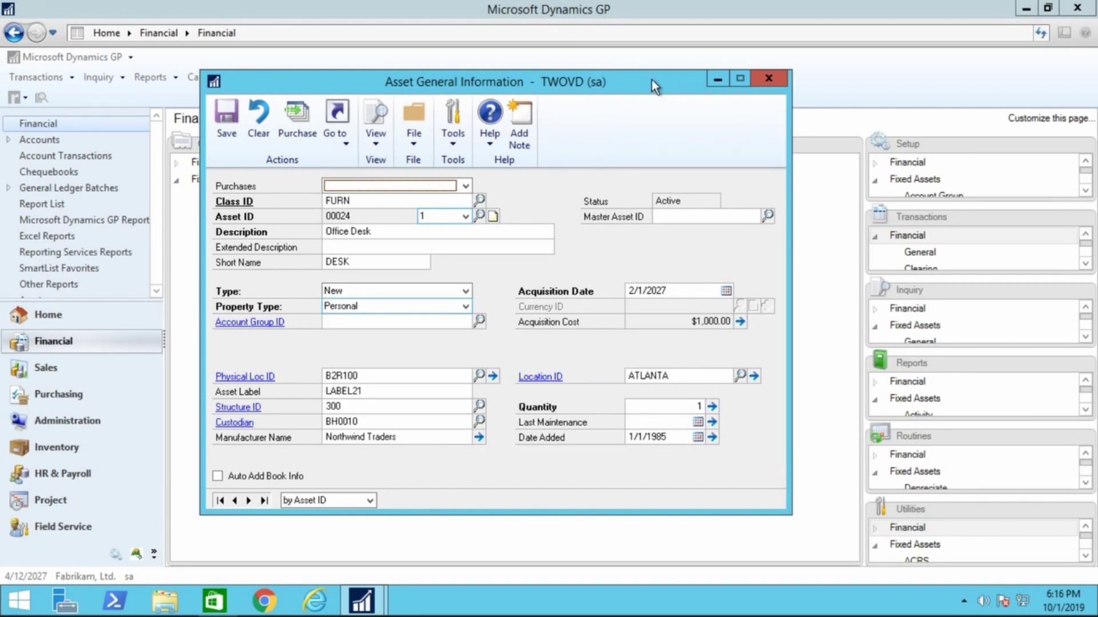
pyautogui.click(351, 142)
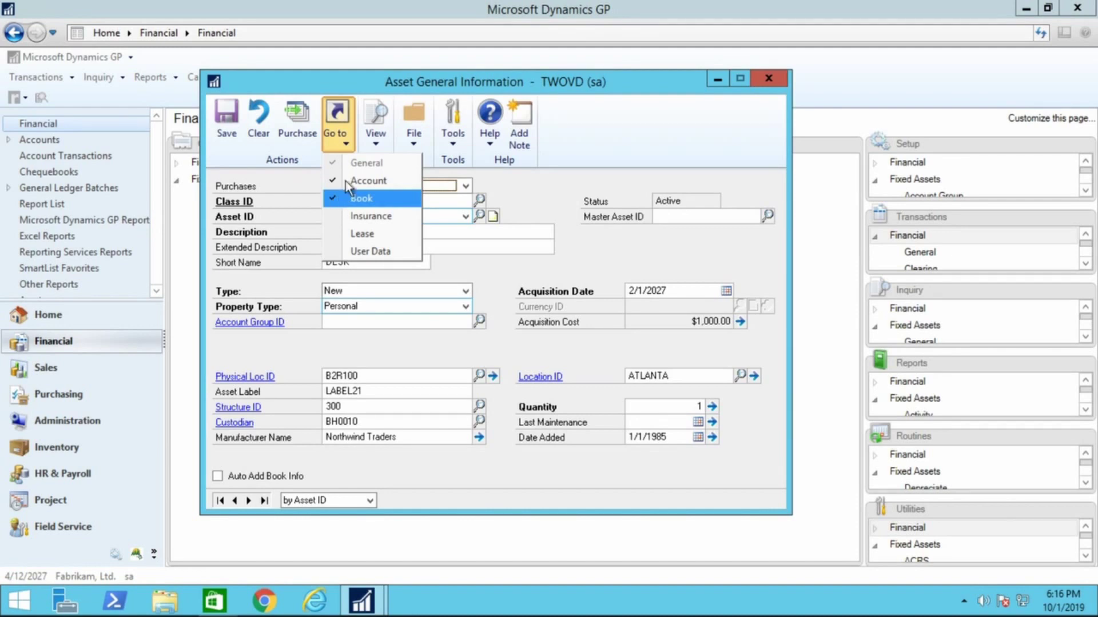
pyautogui.click(377, 179)
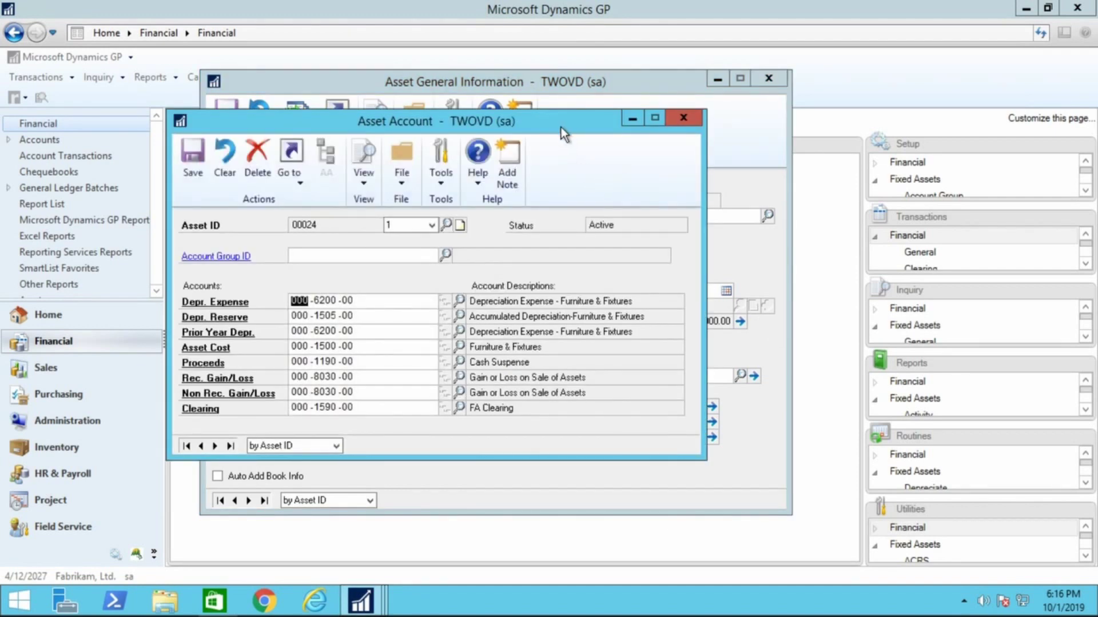
pyautogui.moveTo(561, 127); pyautogui.dragTo(883, 134)
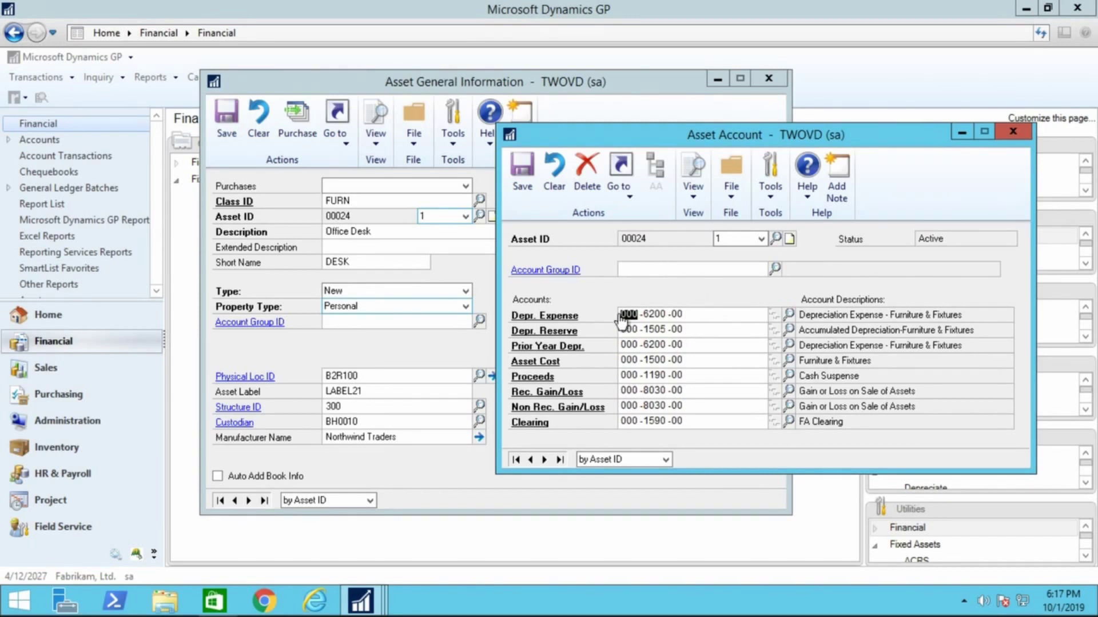
pyautogui.click(636, 270)
pyautogui.click(1015, 131)
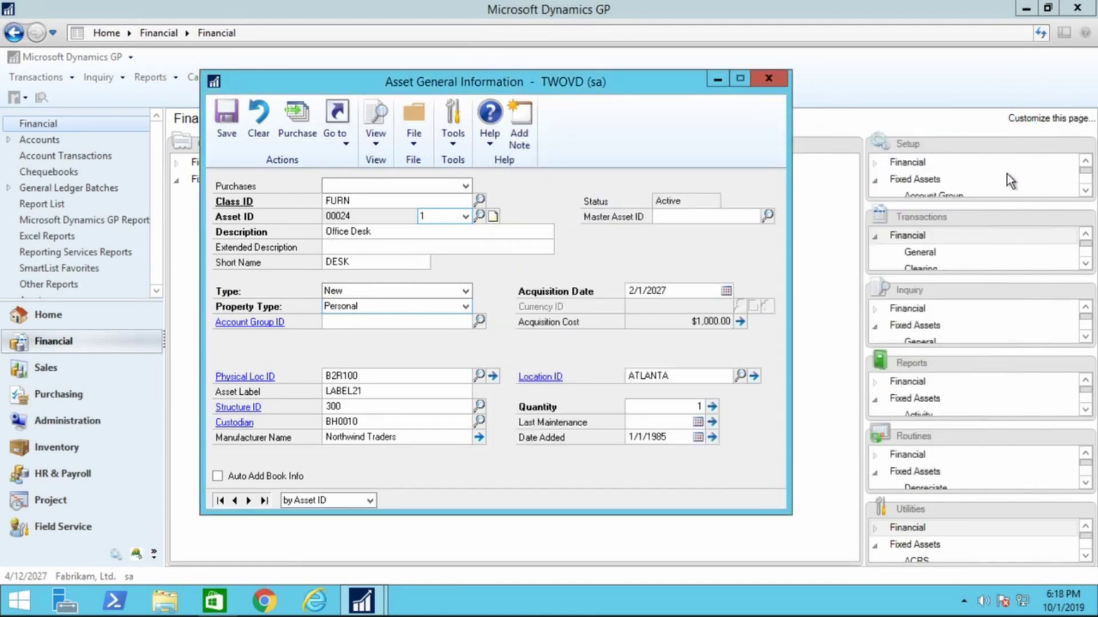
# Step: Go from the General card to the Office Desk's Asset Book window and display the INTERNAL book
pyautogui.click(337, 146)
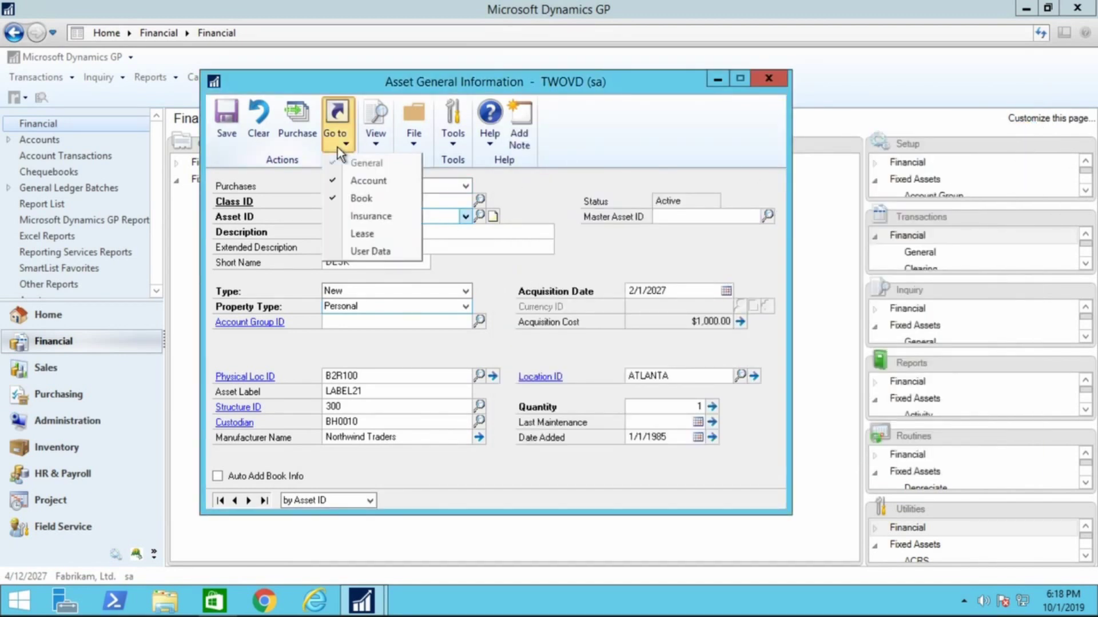
pyautogui.click(368, 195)
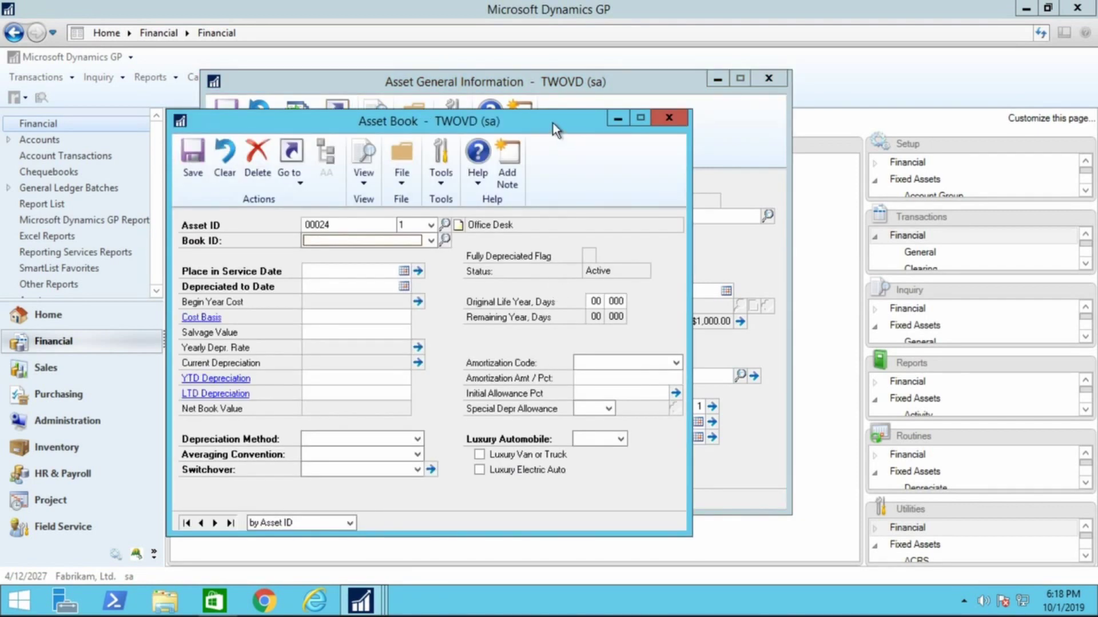
pyautogui.moveTo(554, 123); pyautogui.dragTo(611, 67)
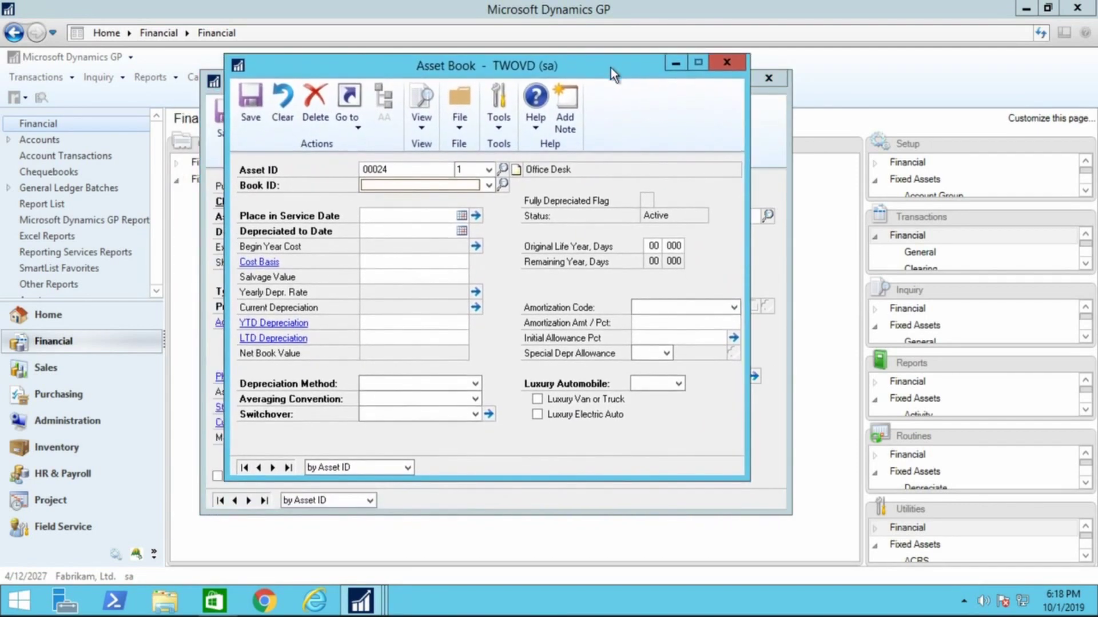
pyautogui.click(489, 185)
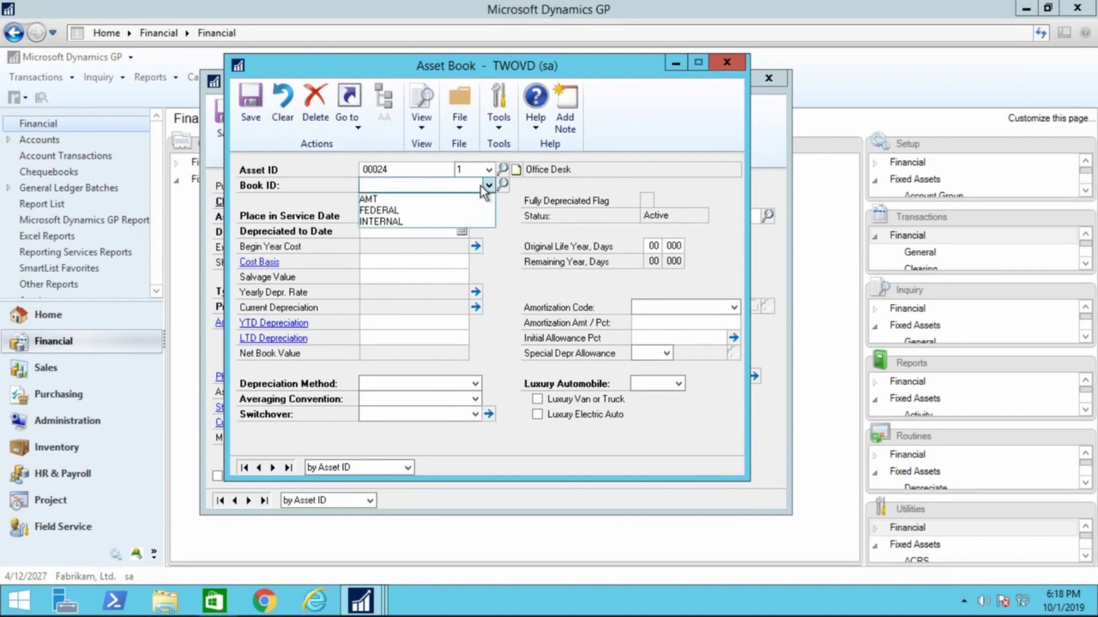
pyautogui.click(399, 222)
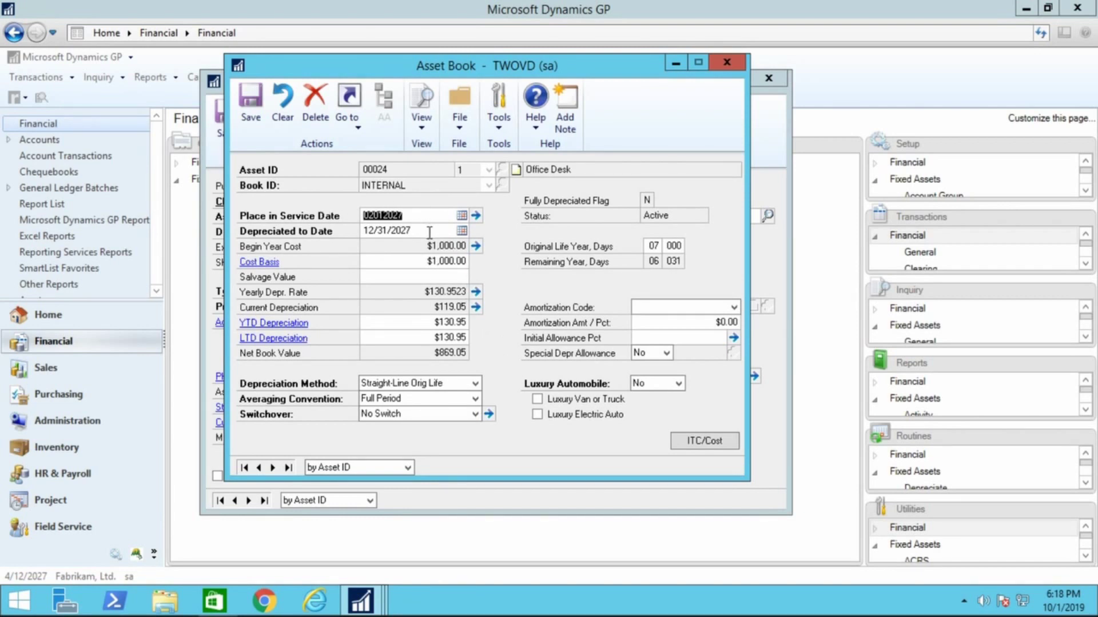
# Step: Review the place-in-service and depreciated-to dates and the depreciation figures in the Office Desk's INTERNAL book
pyautogui.press('Tab')
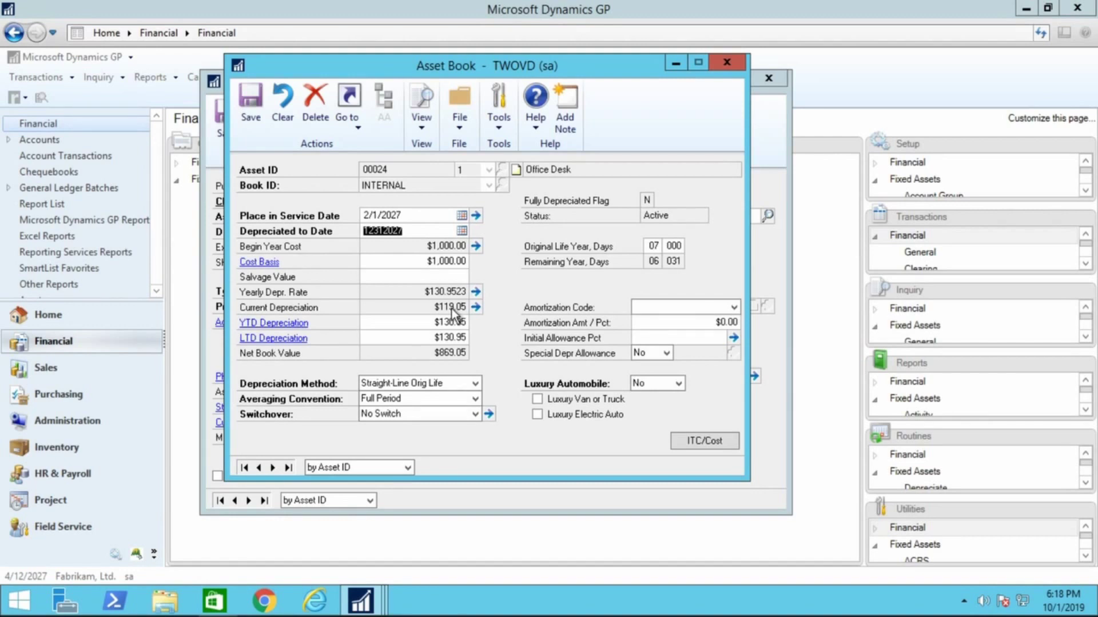
pyautogui.click(413, 217)
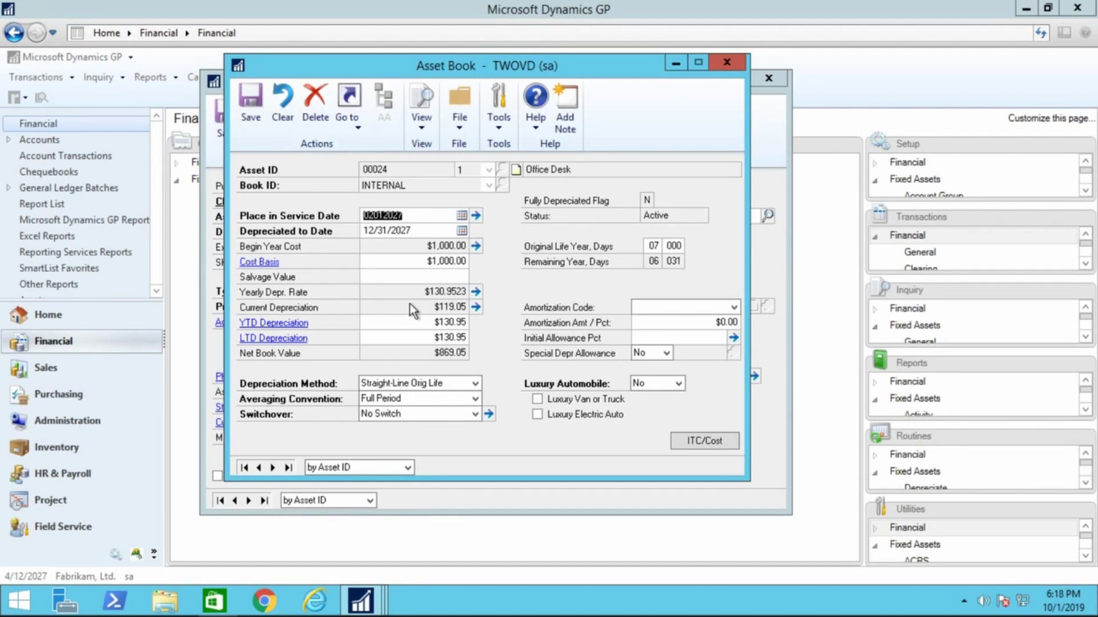
pyautogui.press('Tab')
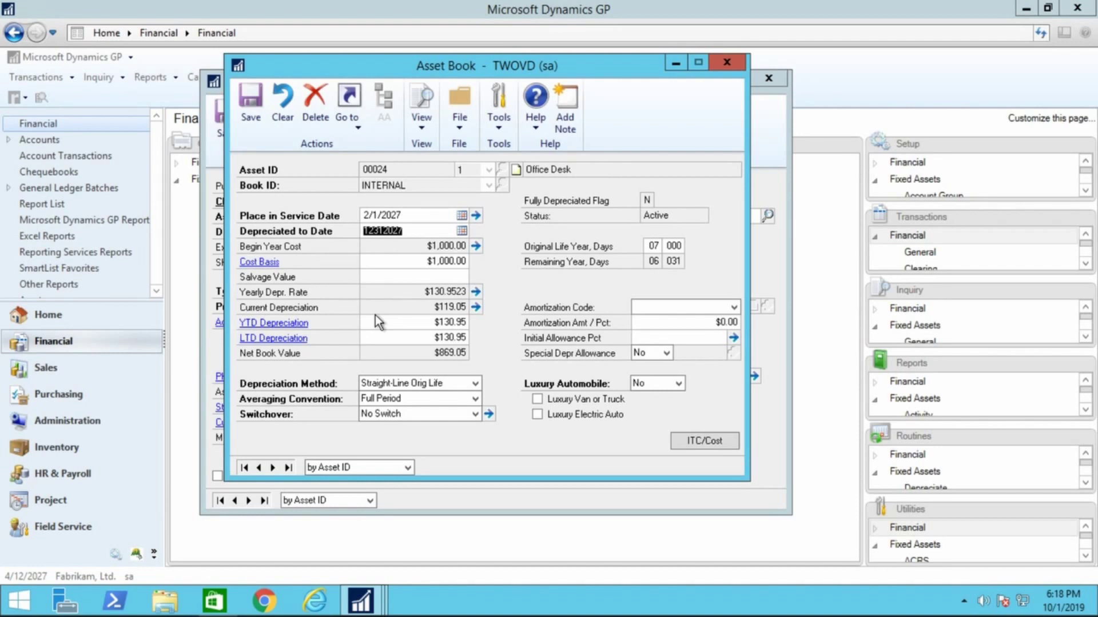
pyautogui.click(430, 231)
# Step: View the Office Desk's Asset Insurance and Asset Lease windows from its book, closing each one after review
pyautogui.click(356, 132)
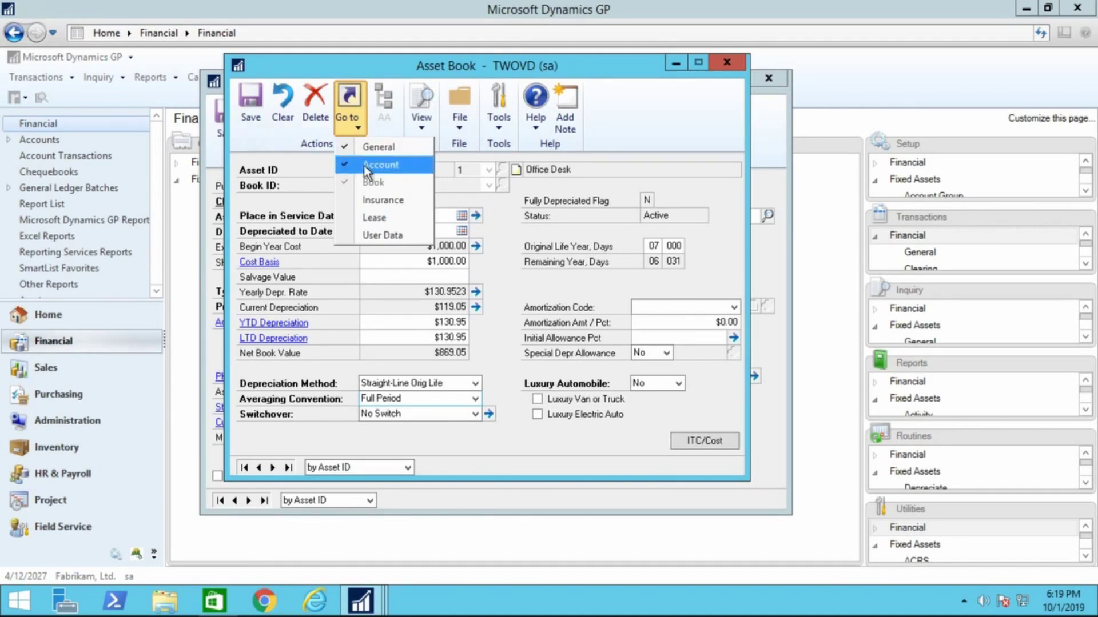
pyautogui.click(399, 197)
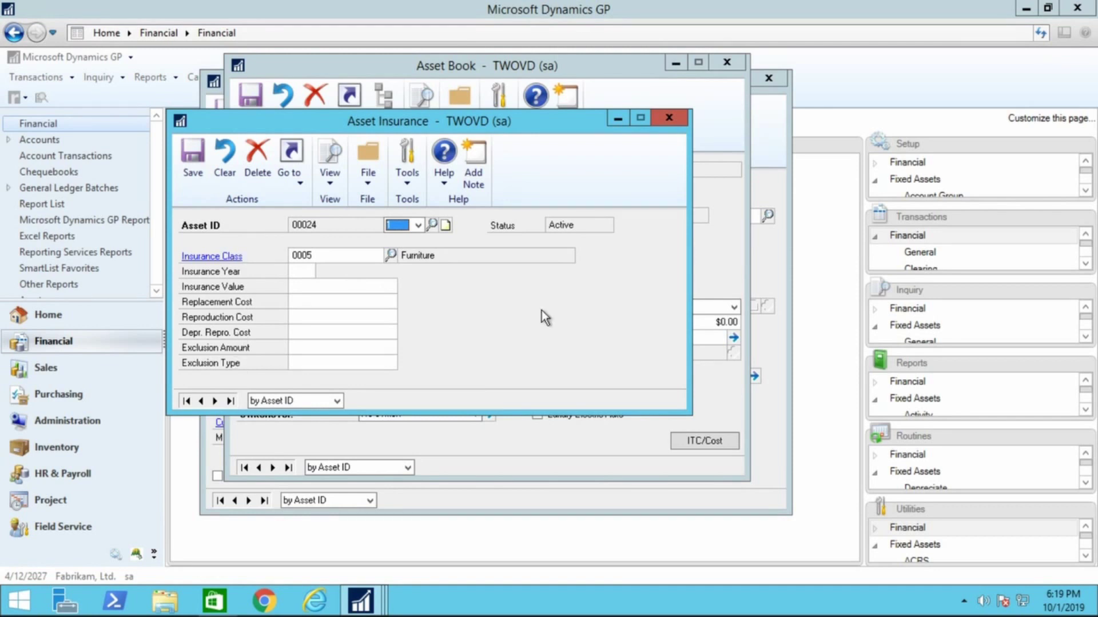
pyautogui.click(666, 120)
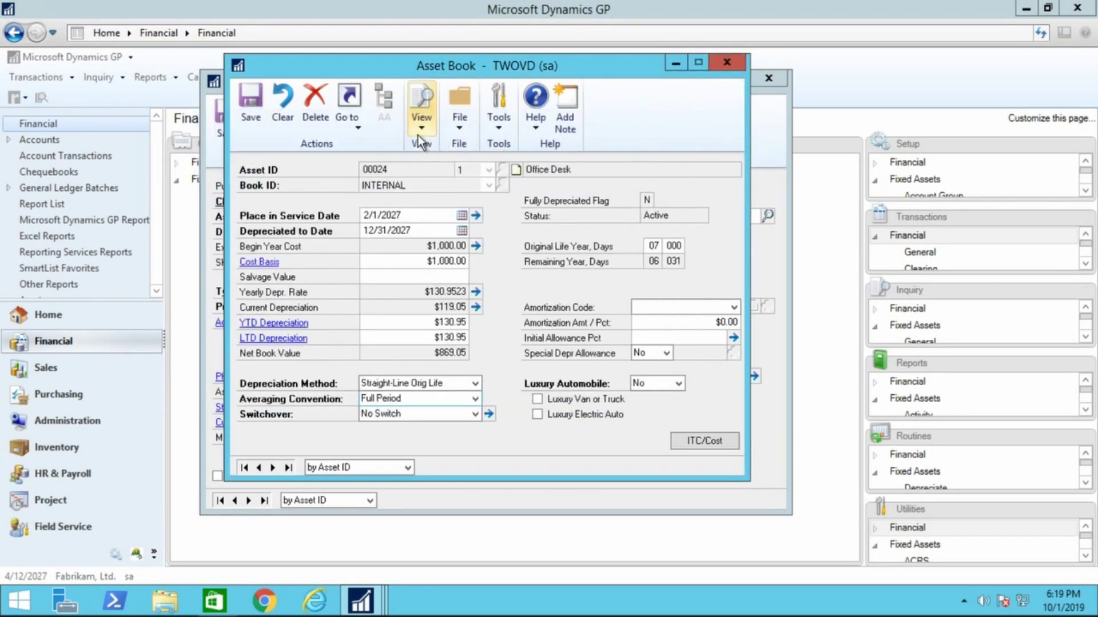
pyautogui.click(348, 108)
pyautogui.click(396, 223)
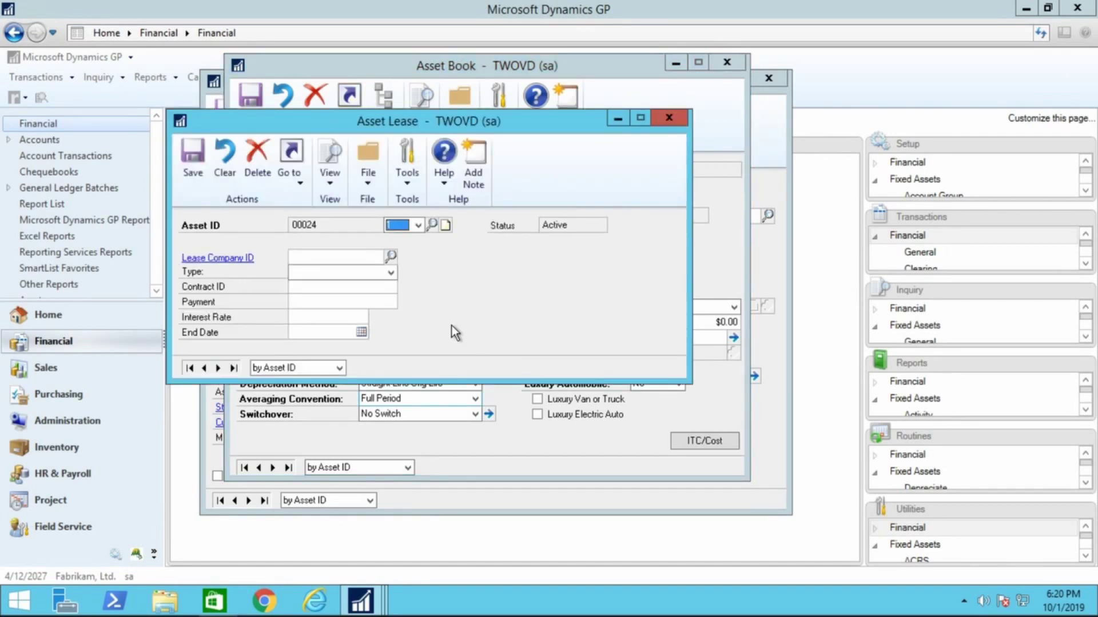
pyautogui.click(665, 119)
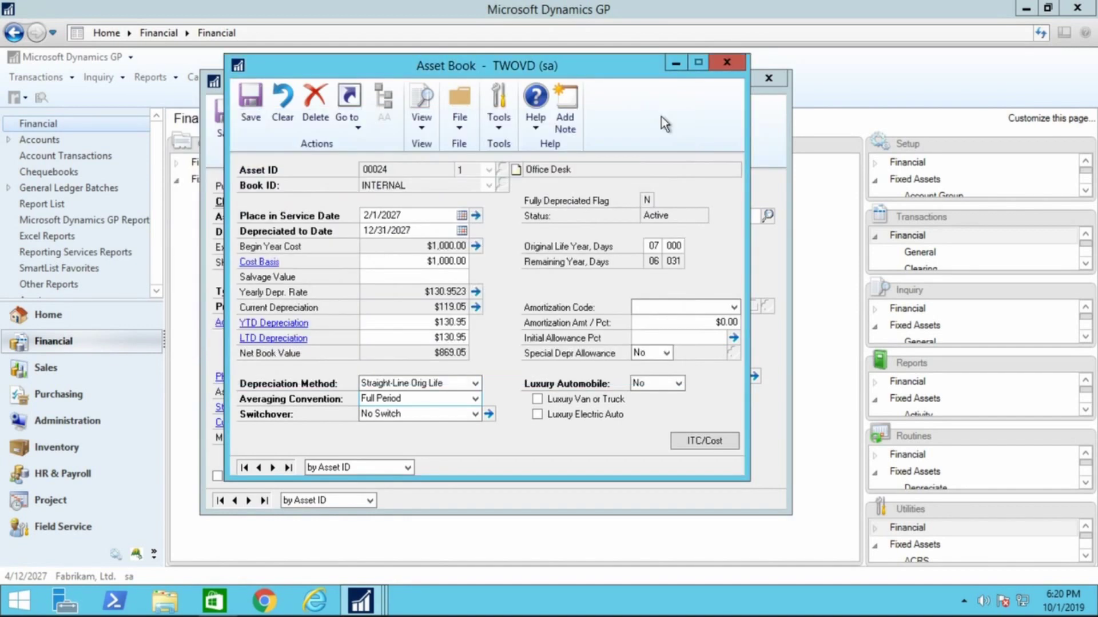
# Step: View the Project Number and other user-defined fields in the Office Desk's Asset User Data window, and close it
pyautogui.click(358, 125)
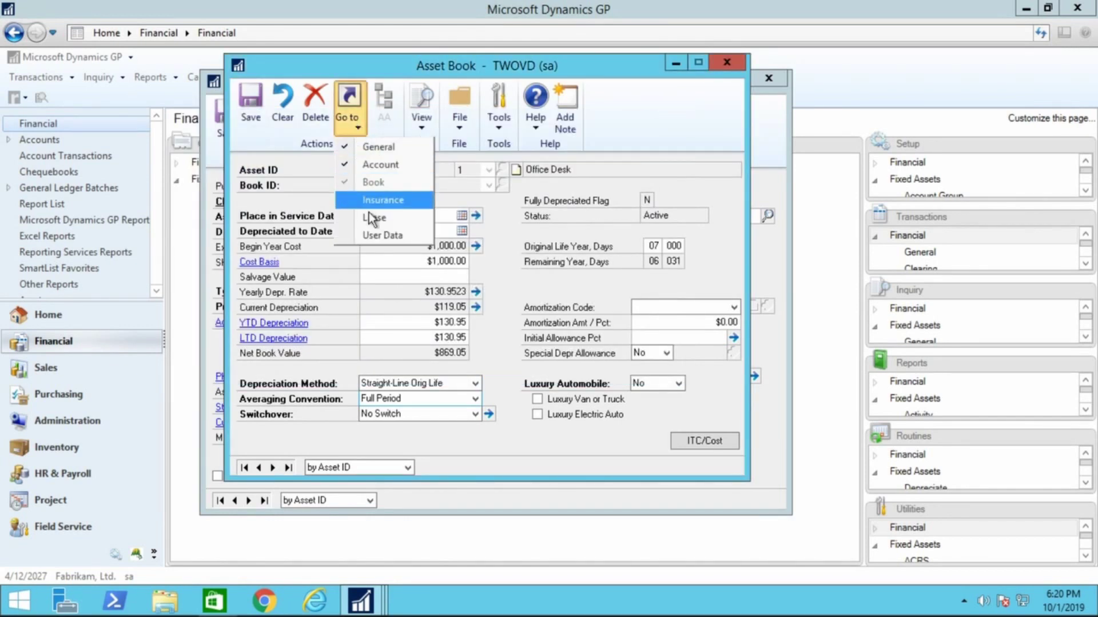
pyautogui.click(378, 233)
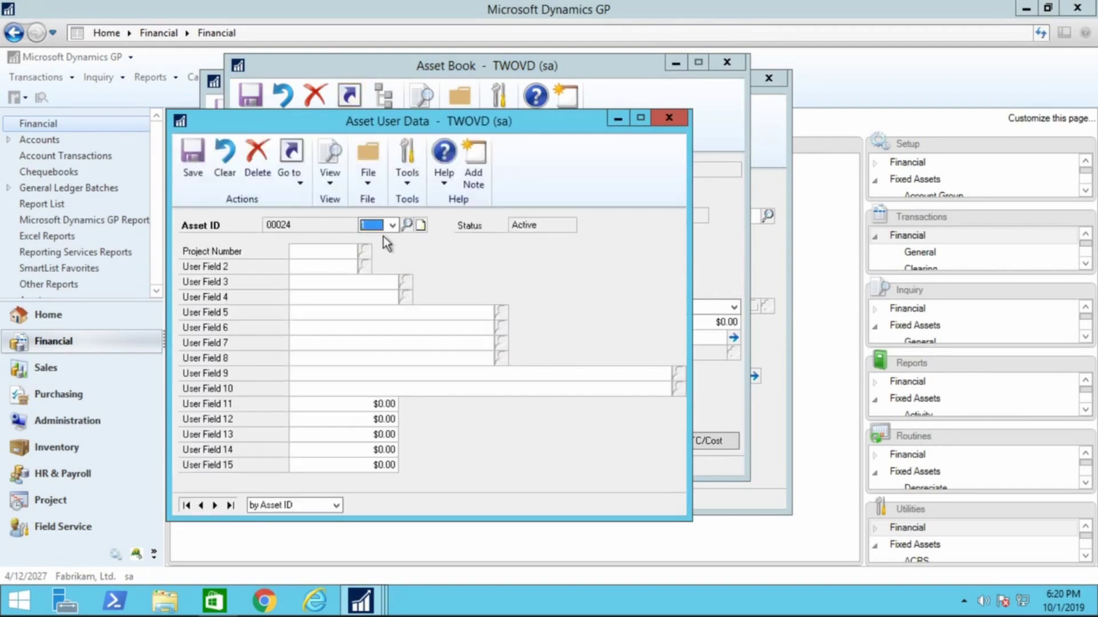
pyautogui.moveTo(550, 123); pyautogui.dragTo(602, 57)
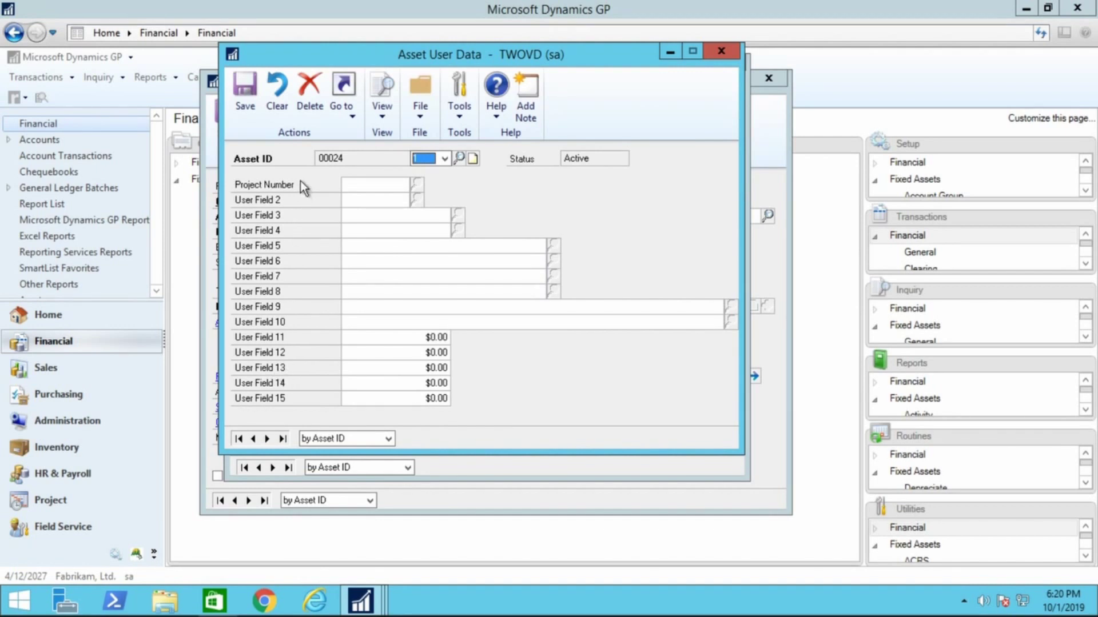
pyautogui.click(385, 185)
pyautogui.click(723, 51)
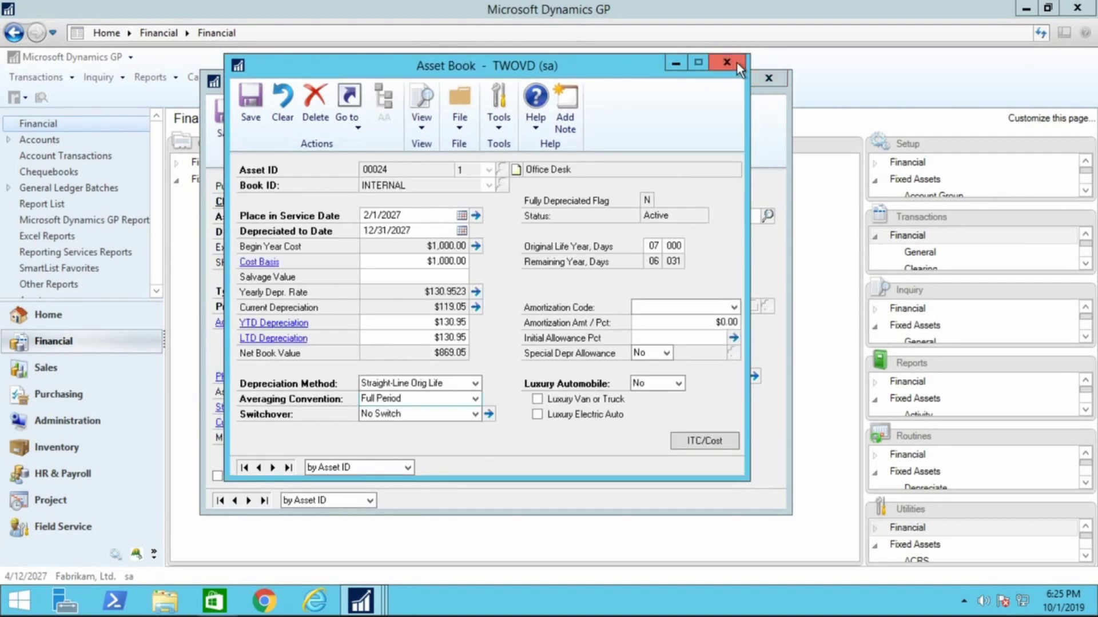
# Step: Close the Office Desk's Asset Book and Asset General Information windows, discarding the changes
pyautogui.click(737, 63)
pyautogui.click(778, 80)
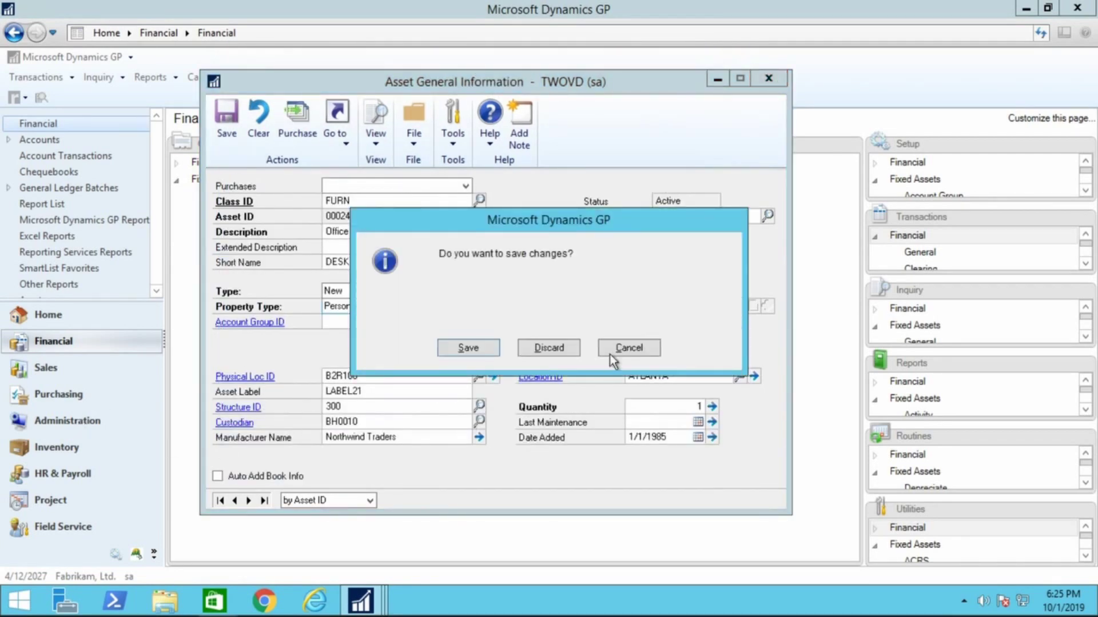
pyautogui.click(548, 348)
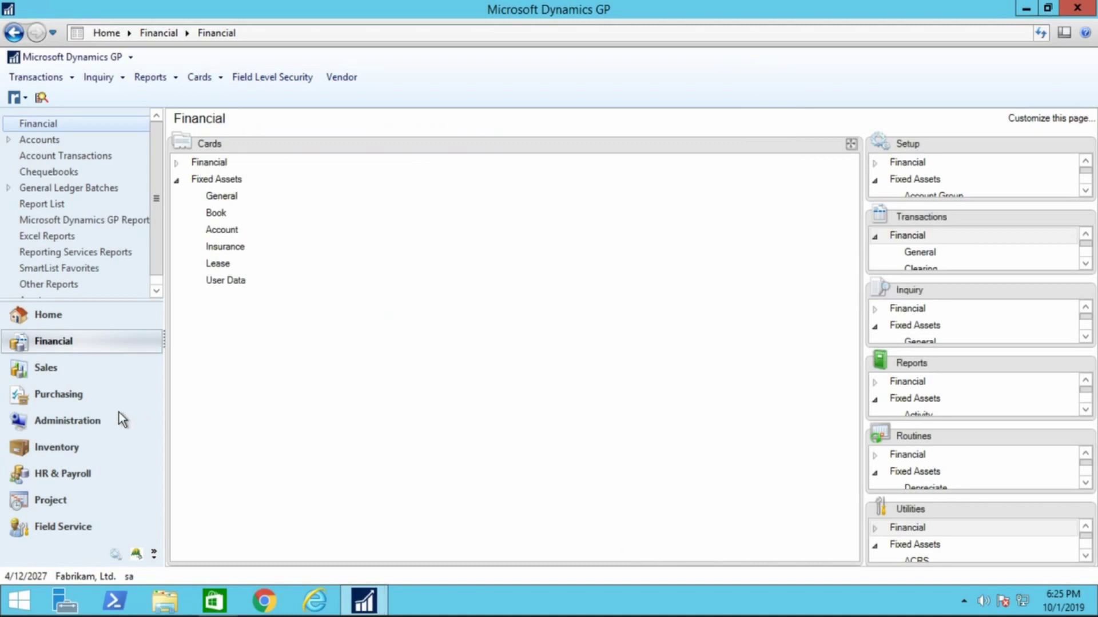
# Step: Start a new payables invoice in Purchasing's Transaction Entry with the description "Super Laptop"
pyautogui.click(101, 402)
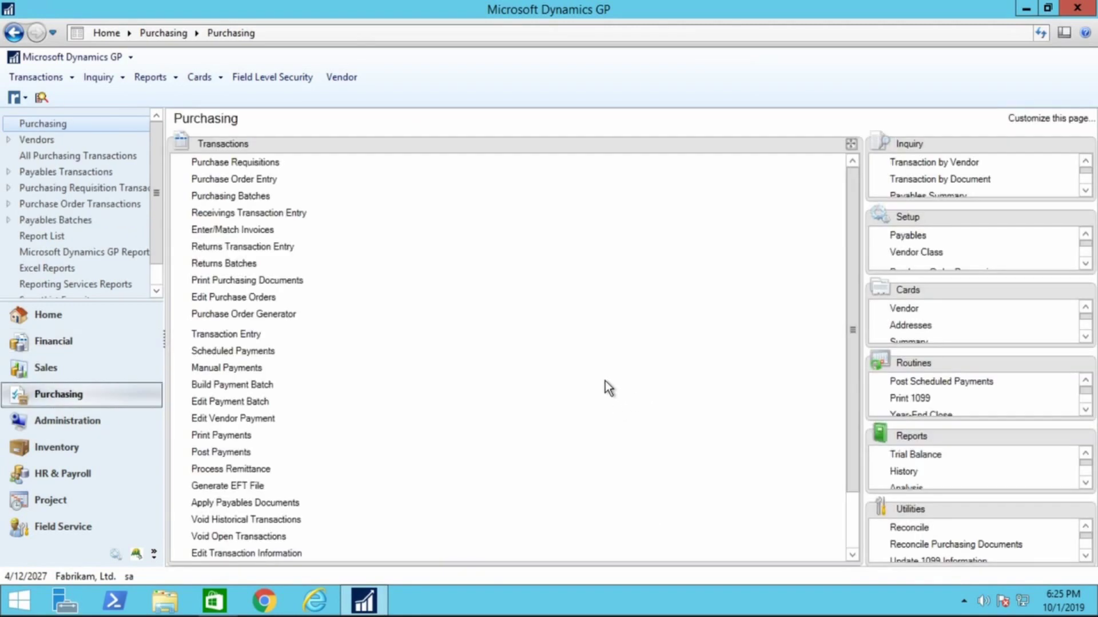
pyautogui.click(228, 336)
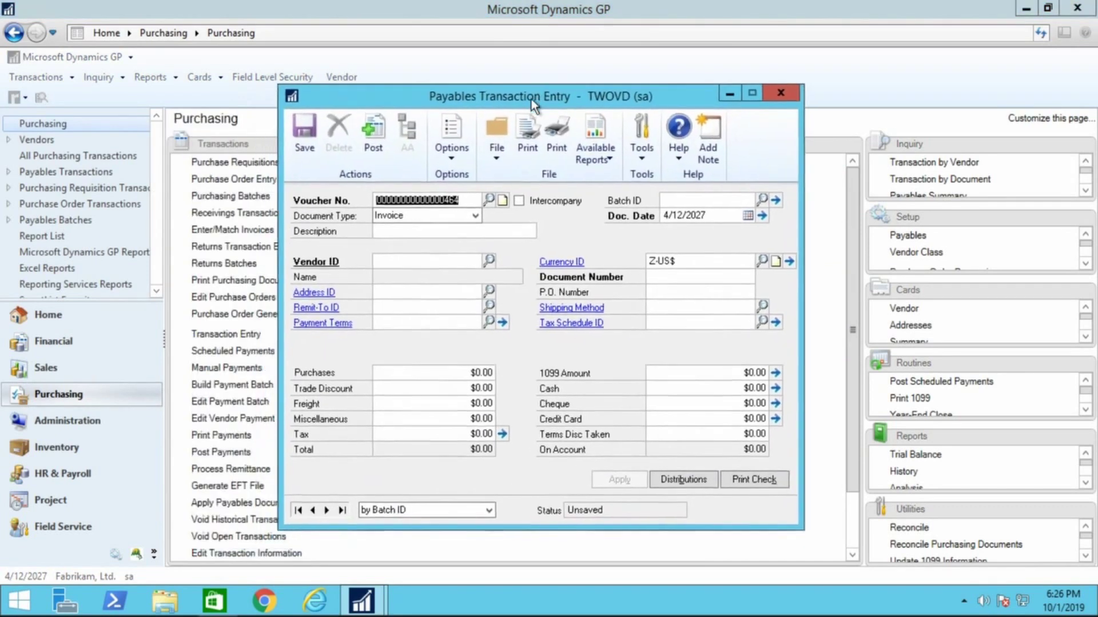
pyautogui.moveTo(531, 99); pyautogui.dragTo(532, 98)
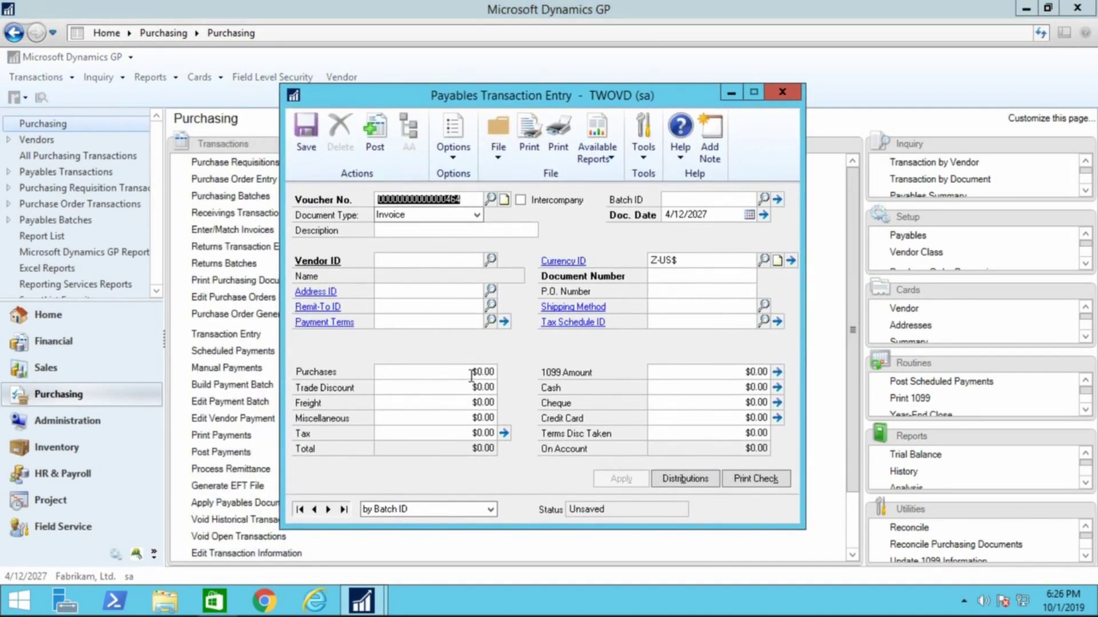
pyautogui.press('Tab')
pyautogui.press('Tab')
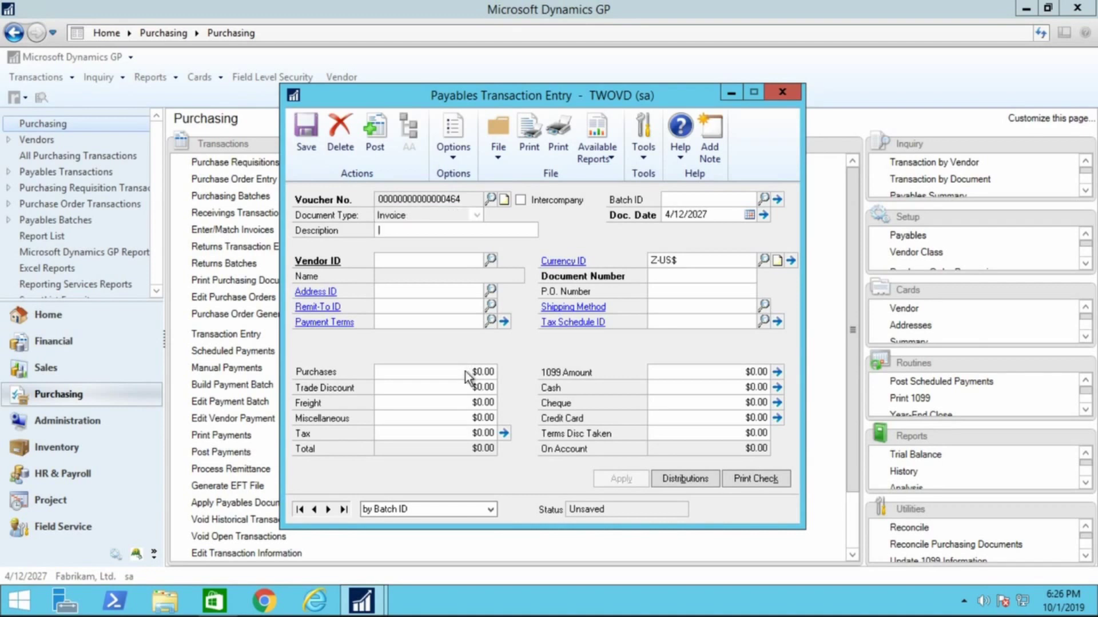
pyautogui.write('Super Up')
pyautogui.write('top')
pyautogui.press('BackSpace')
pyautogui.press('BackSpace')
pyautogui.press('BackSpace')
pyautogui.press('BackSpace')
pyautogui.press('BackSpace')
pyautogui.press('BackSpace')
pyautogui.write('Laptop')
pyautogui.press('Tab')
pyautogui.press('Tab')
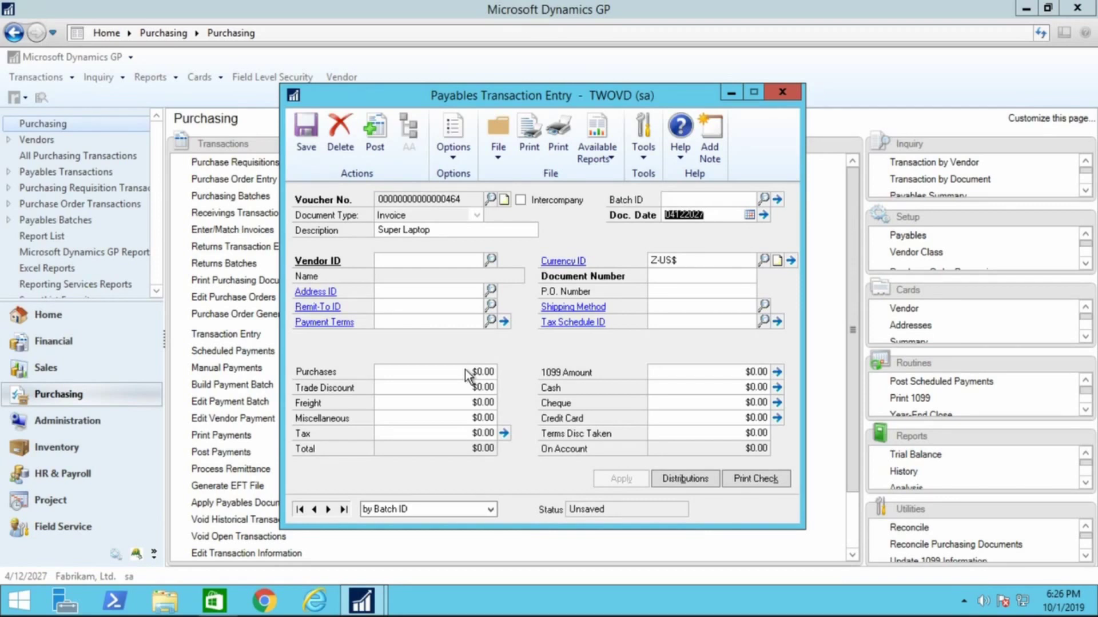
# Step: Keep the invoice's document date and assign vendor ADVANCED0001 (Advanced Office Systems) to it
pyautogui.press('Tab')
pyautogui.write('ADVA')
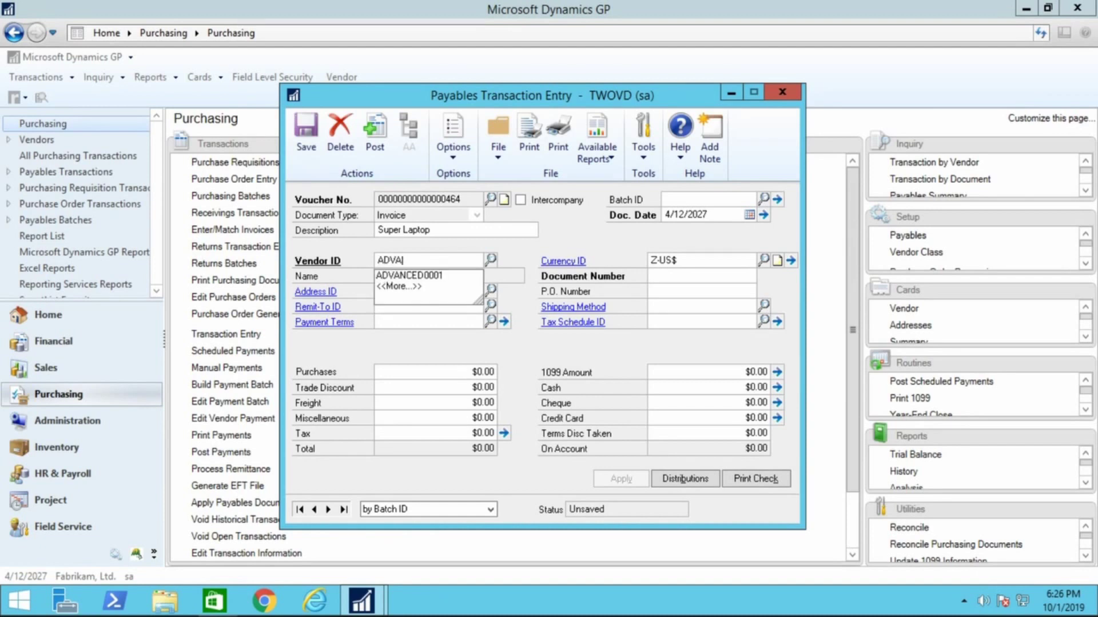
pyautogui.press('Tab')
pyautogui.press('Tab')
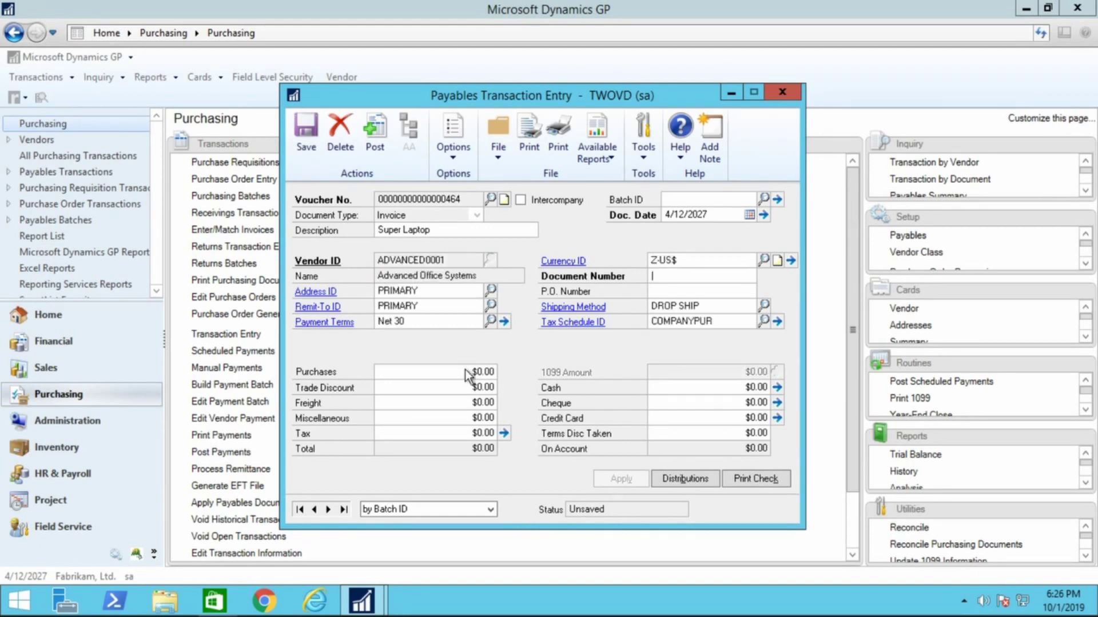
# Step: Enter document number \INV12344321 and a purchases amount of $1,200.00 on the invoice
pyautogui.write('INV12344321')
pyautogui.press('Tab')
pyautogui.press('Tab')
pyautogui.press('Tab')
pyautogui.press('Tab')
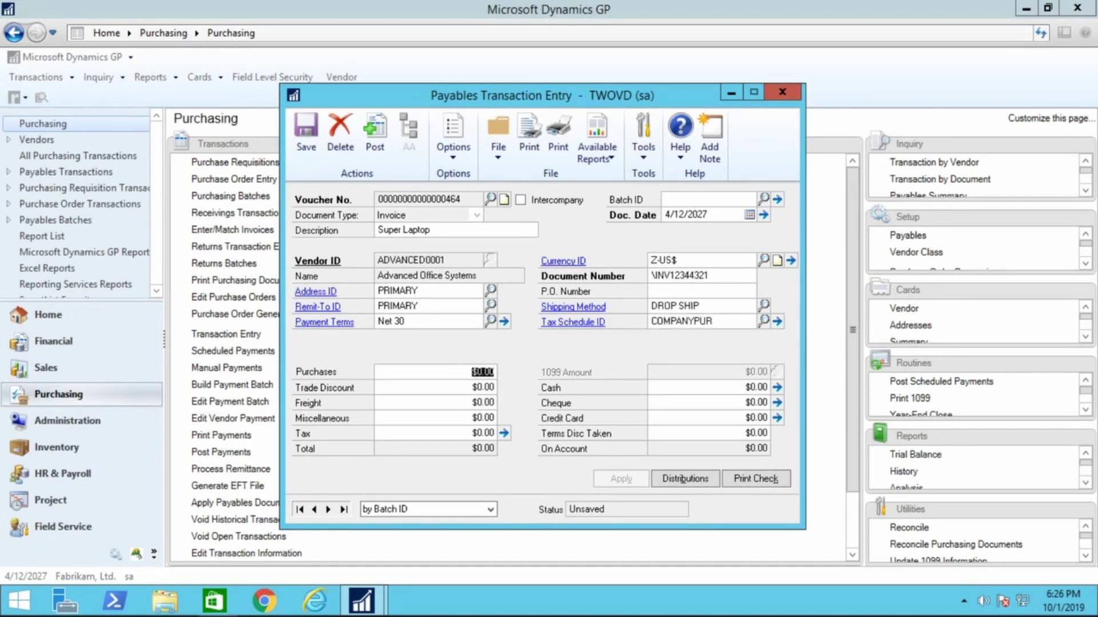
pyautogui.write('1,200')
pyautogui.press('Tab')
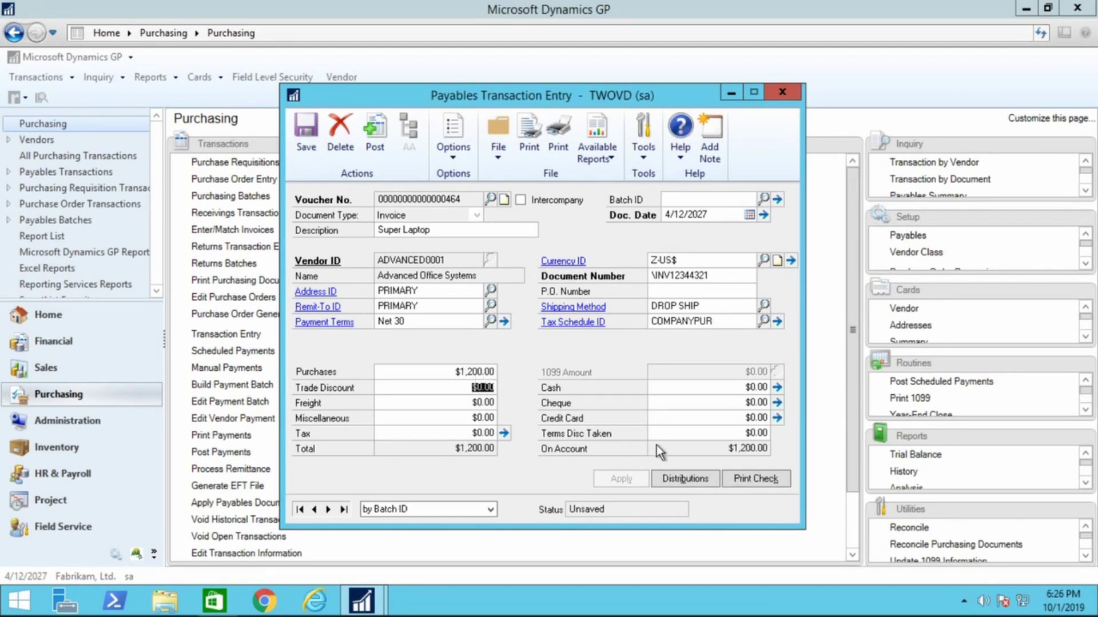
# Step: Change the invoice's PURCH distribution account to the fixed assets clearing account 000-1590-00, confirm the distributions and post the invoice
pyautogui.click(679, 477)
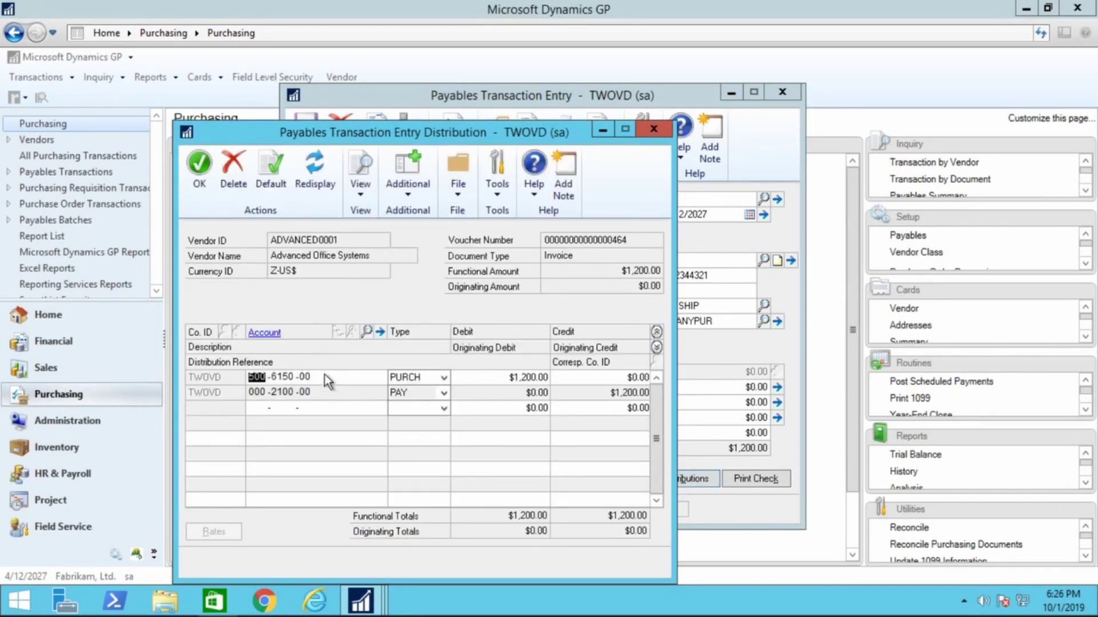
pyautogui.doubleClick(304, 378)
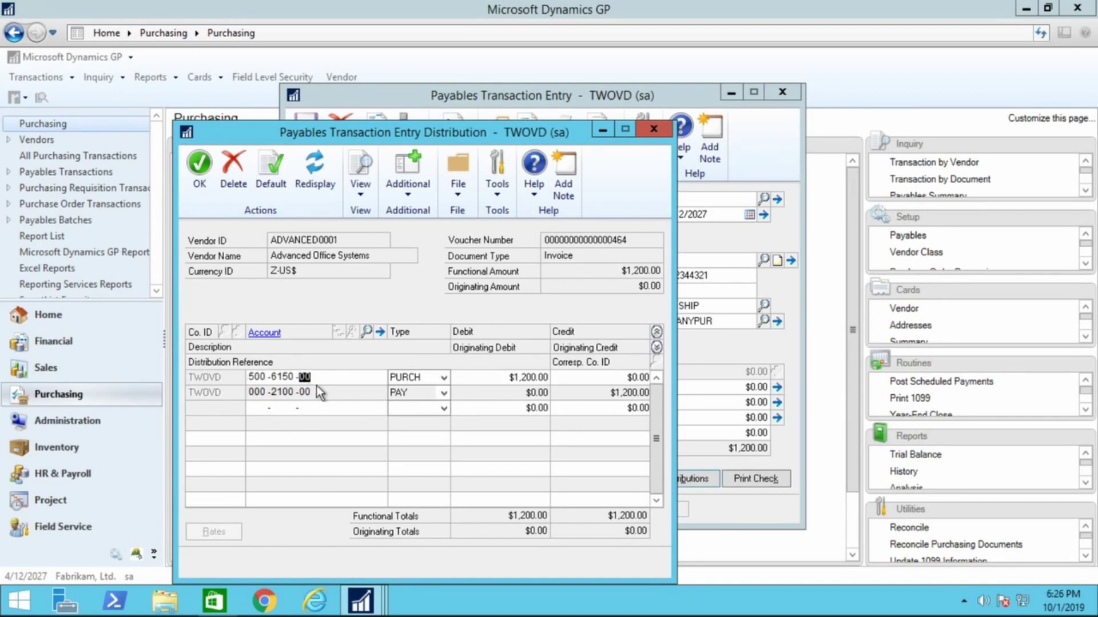
pyautogui.press('BackSpace')
pyautogui.press('BackSpace')
pyautogui.press('BackSpace')
pyautogui.press('BackSpace')
pyautogui.press('BackSpace')
pyautogui.press('BackSpace')
pyautogui.press('BackSpace')
pyautogui.press('BackSpace')
pyautogui.write('FA-CLEA-RI')
pyautogui.press('Tab')
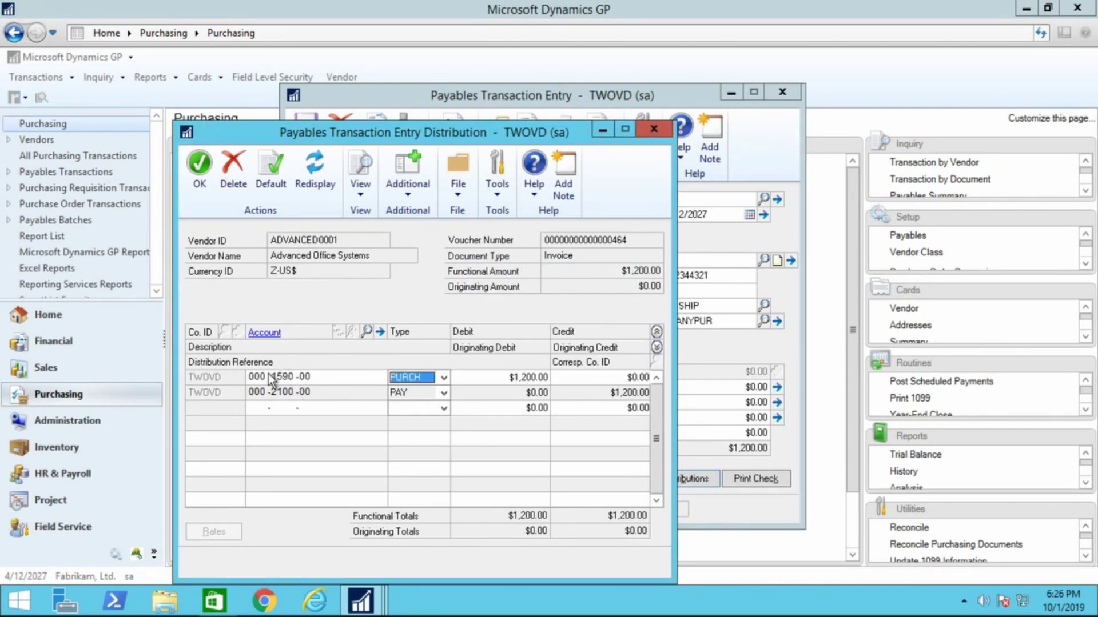
pyautogui.click(201, 181)
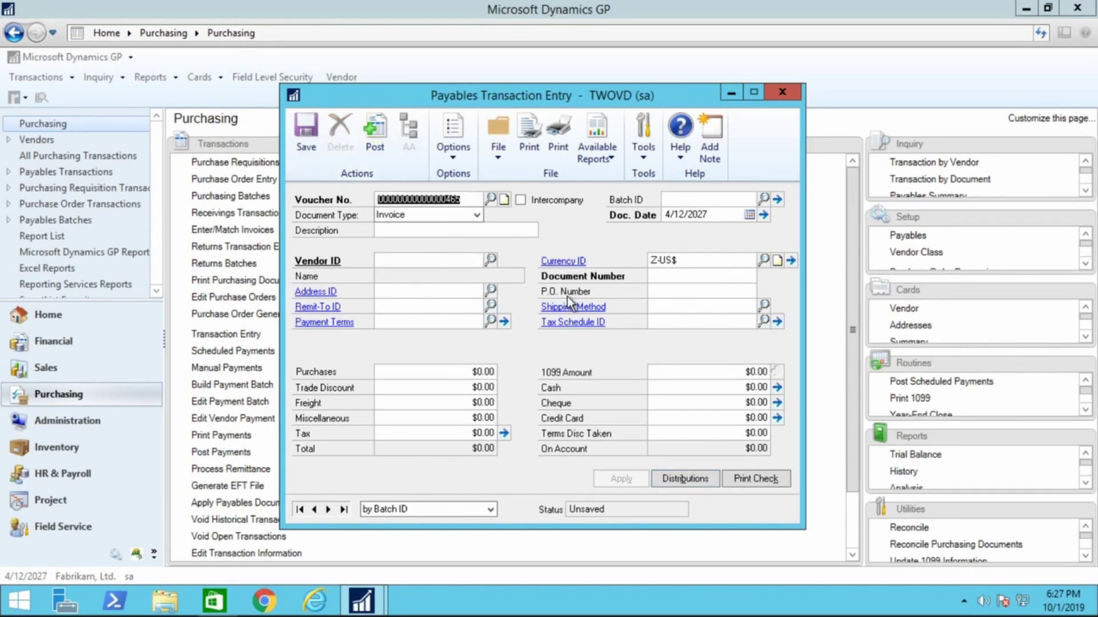
# Step: Close Payables Transaction Entry and cancel printing of the Trx Distribution Summary, Chequebook Posting Journal and other posting reports
pyautogui.click(795, 95)
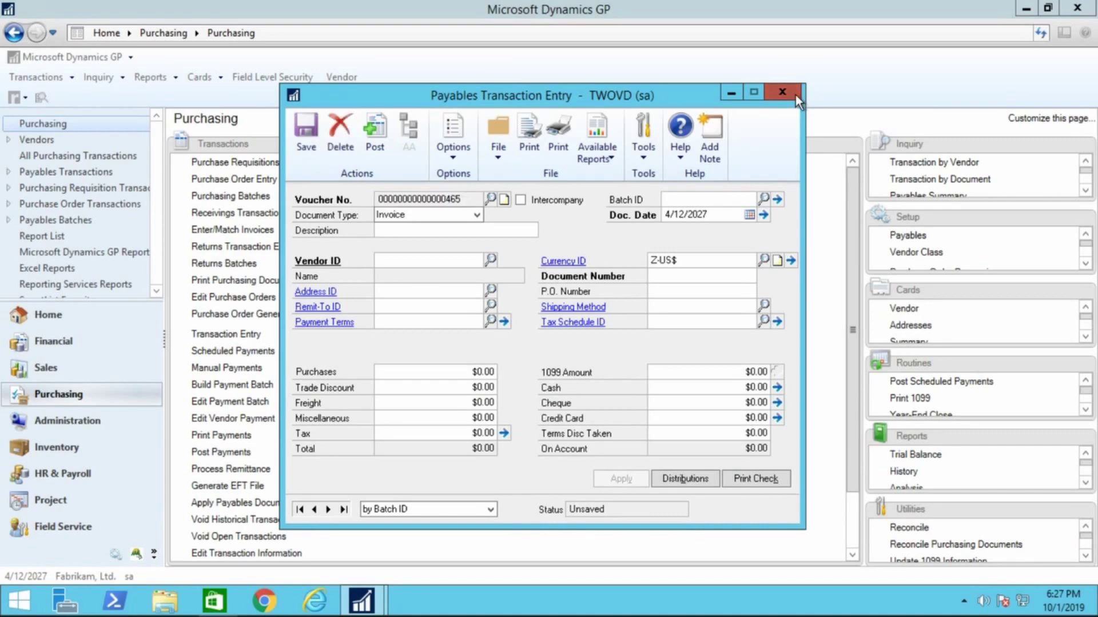
pyautogui.click(689, 431)
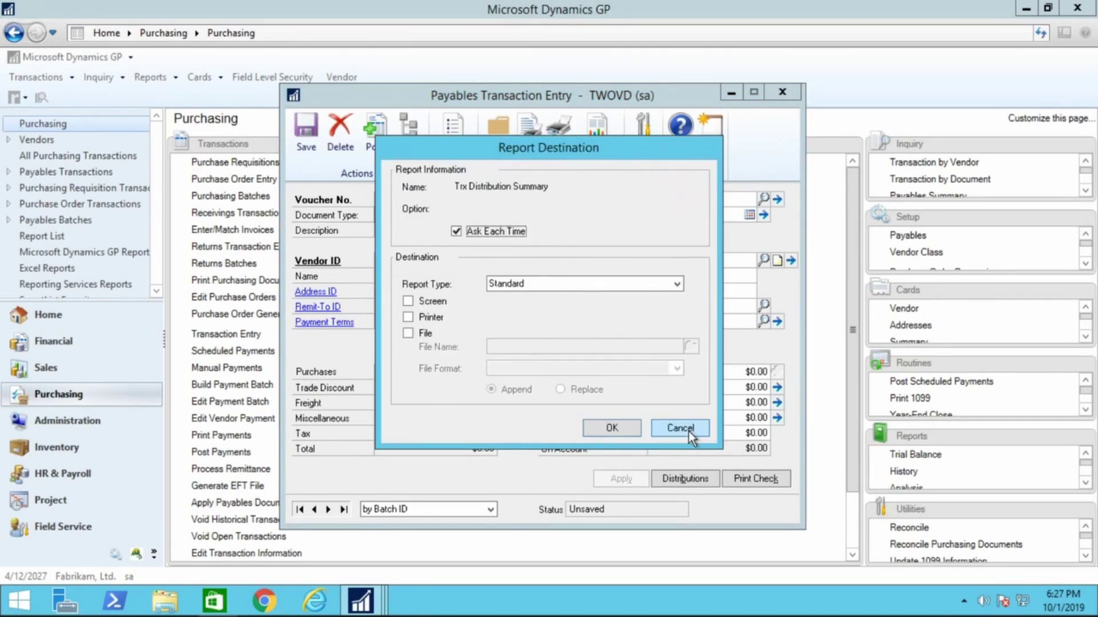
pyautogui.click(688, 431)
pyautogui.click(688, 431)
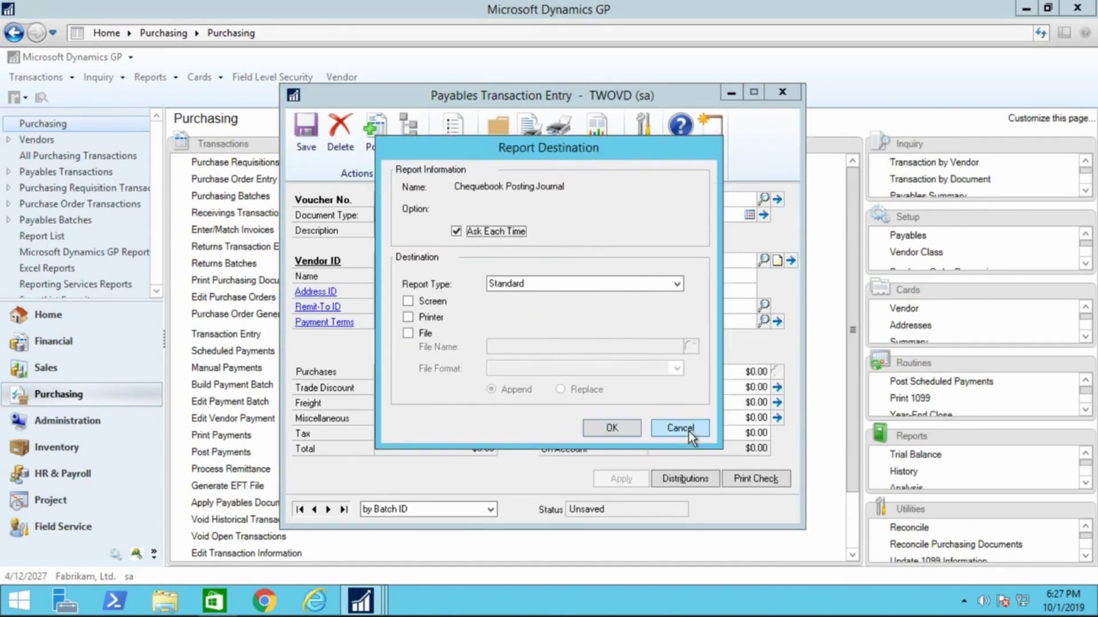
pyautogui.click(679, 428)
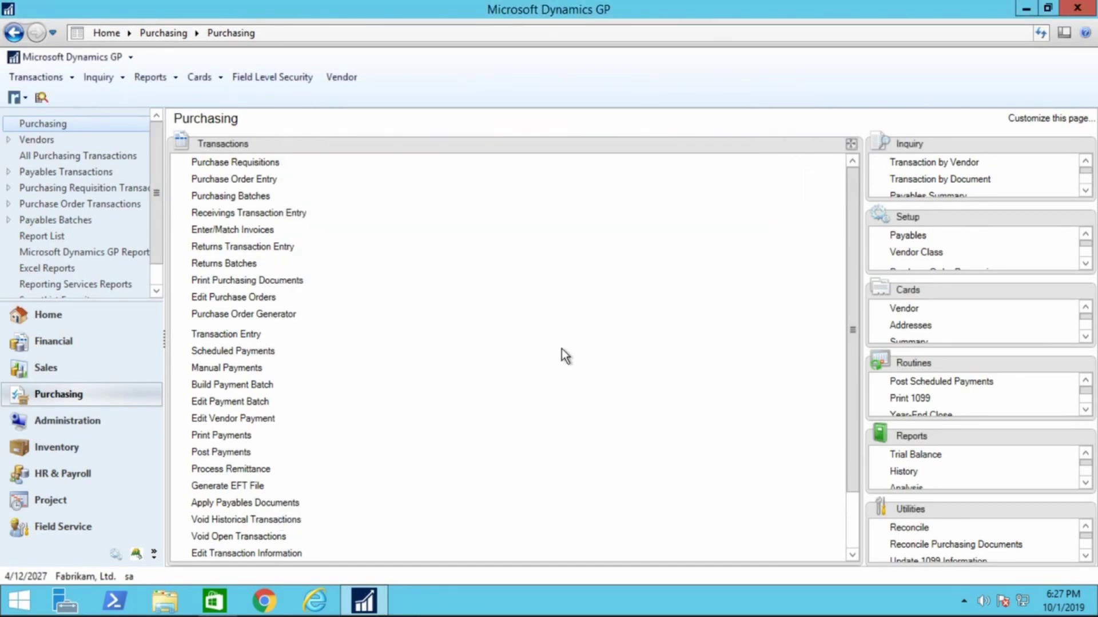
# Step: Open a blank Asset General Information card from the Fixed Assets cards in the Financial area
pyautogui.click(60, 344)
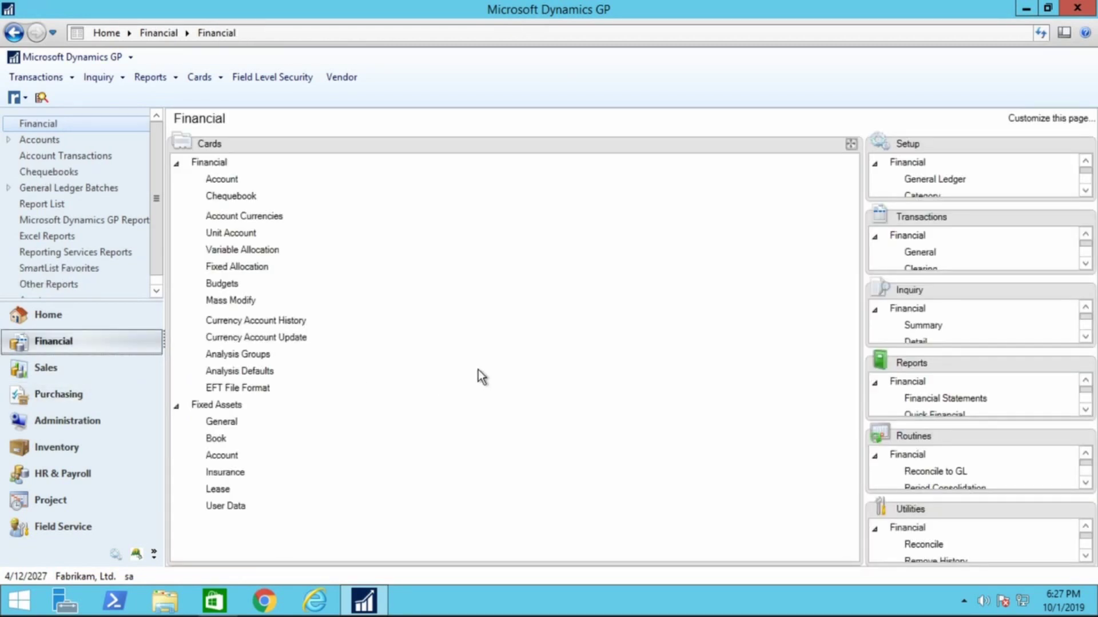
pyautogui.click(177, 163)
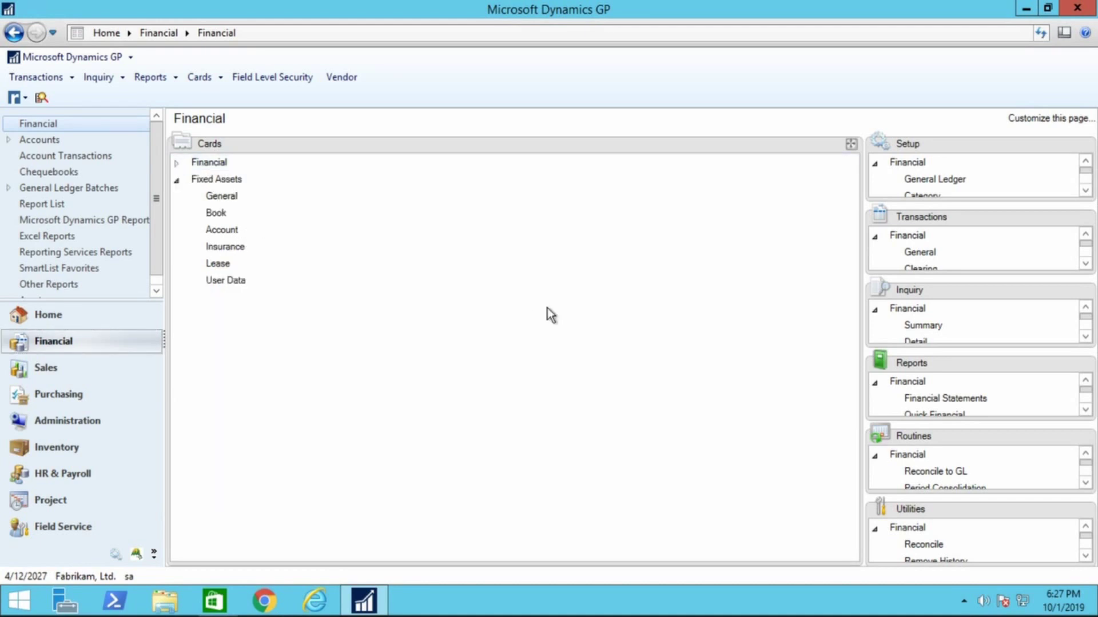
pyautogui.click(221, 198)
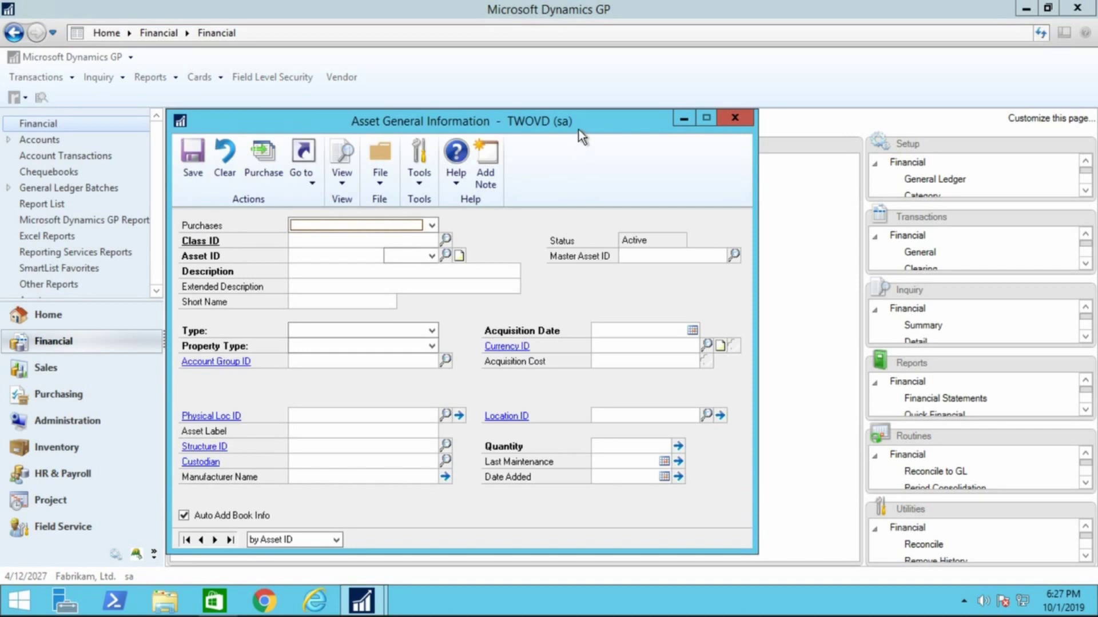
pyautogui.moveTo(579, 131); pyautogui.dragTo(636, 113)
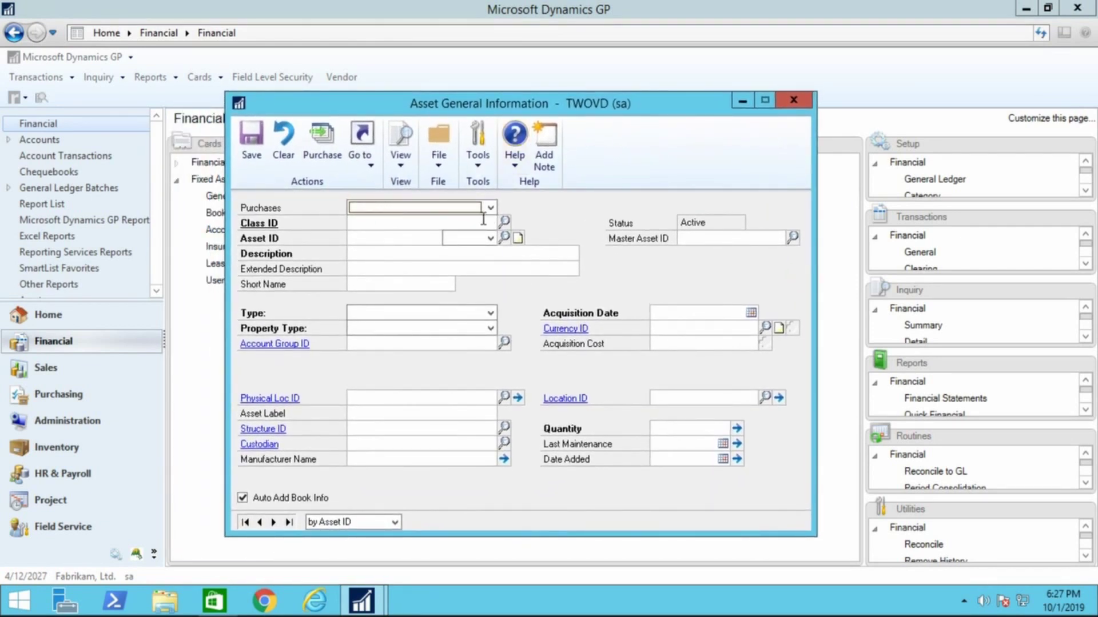
# Step: Load the $1,200.00 purchase into the new asset card and assign it the COMP computer equipment class
pyautogui.click(490, 207)
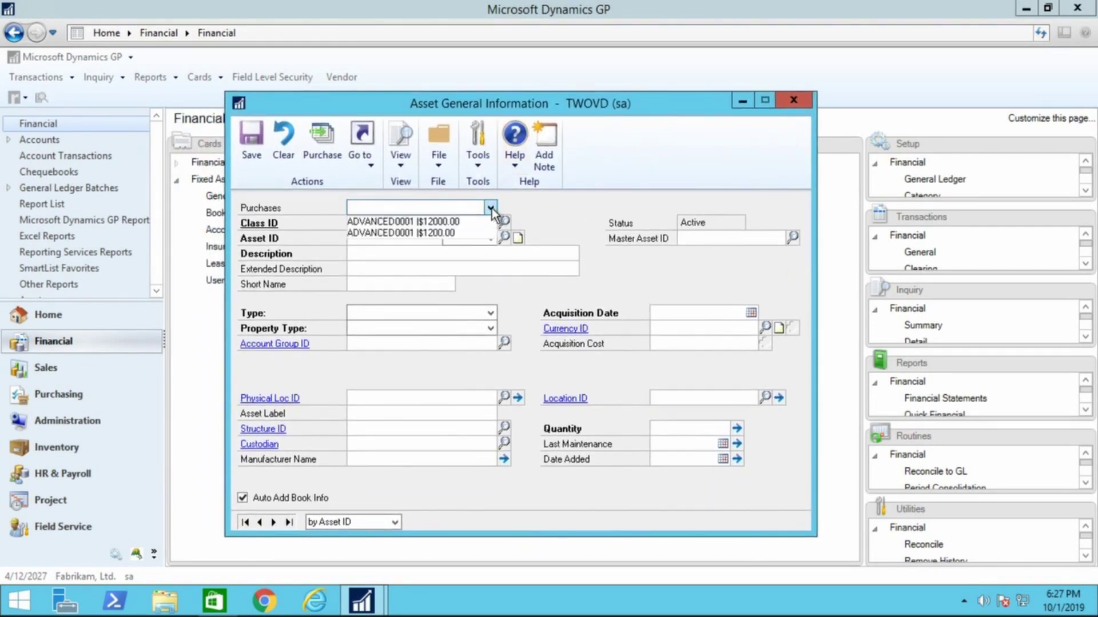
pyautogui.click(467, 233)
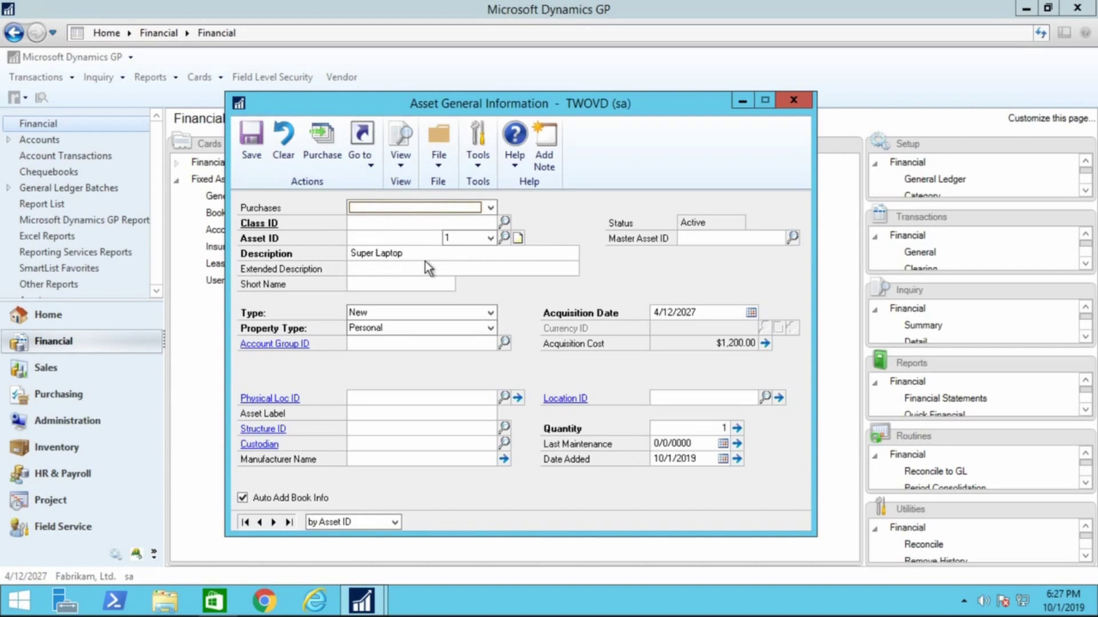
pyautogui.click(504, 221)
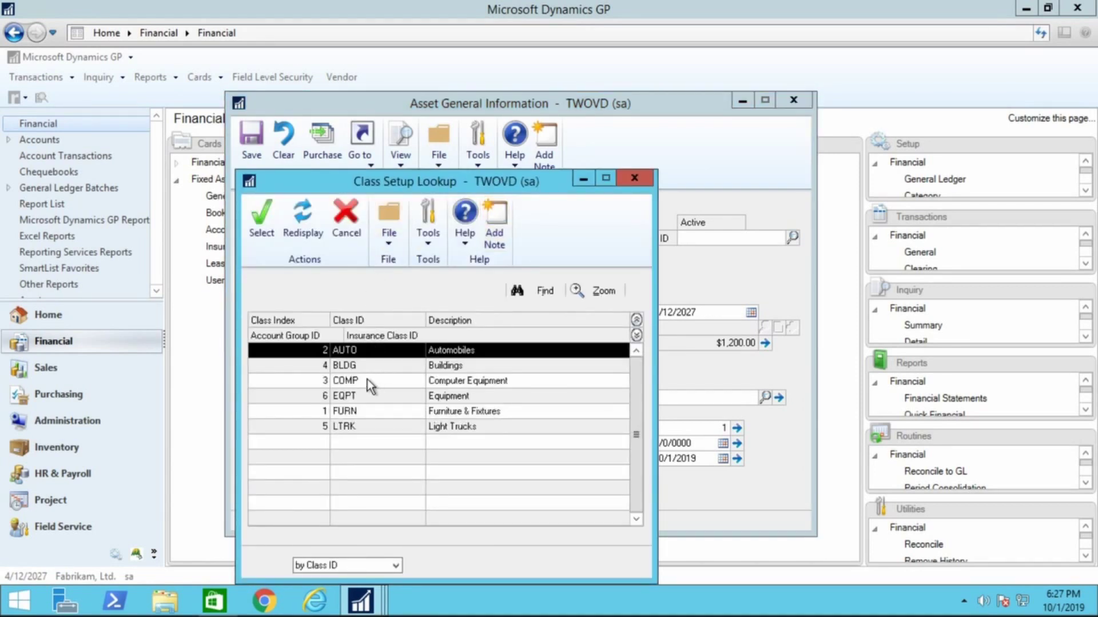
pyautogui.click(369, 380)
pyautogui.click(263, 220)
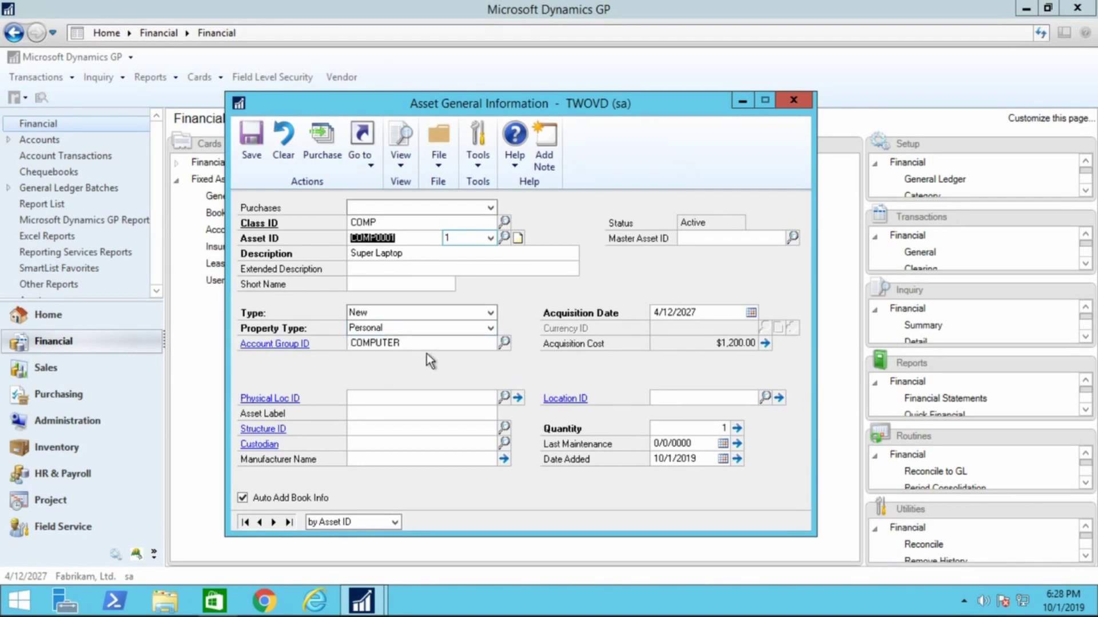
# Step: Examine the laptop's acquisition cost details, including the source payables voucher, and return to the asset card
pyautogui.click(767, 343)
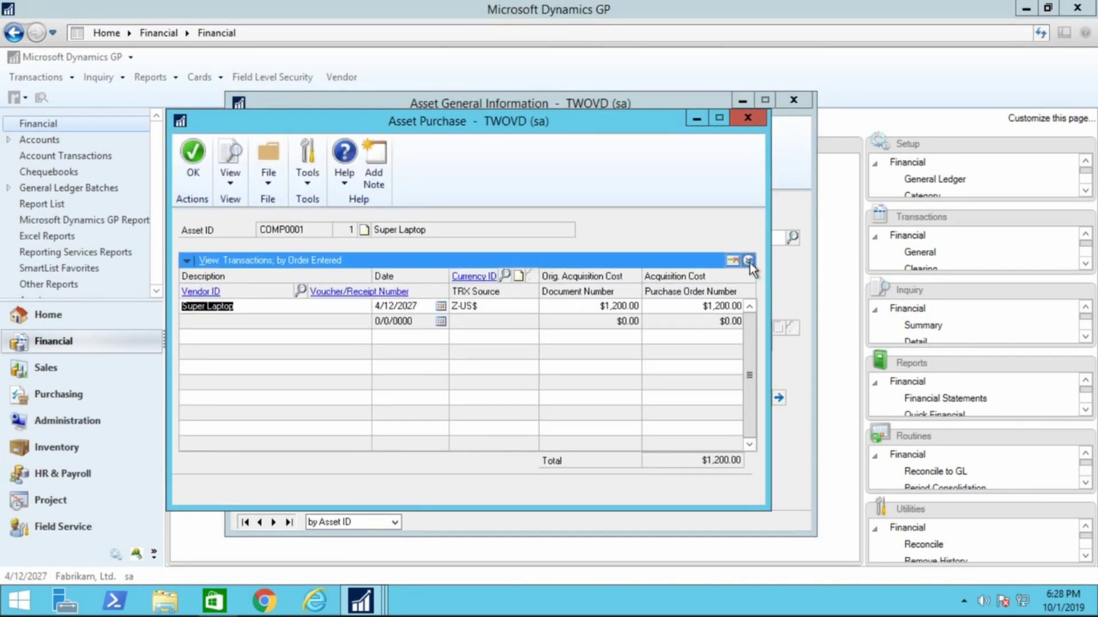
pyautogui.click(748, 261)
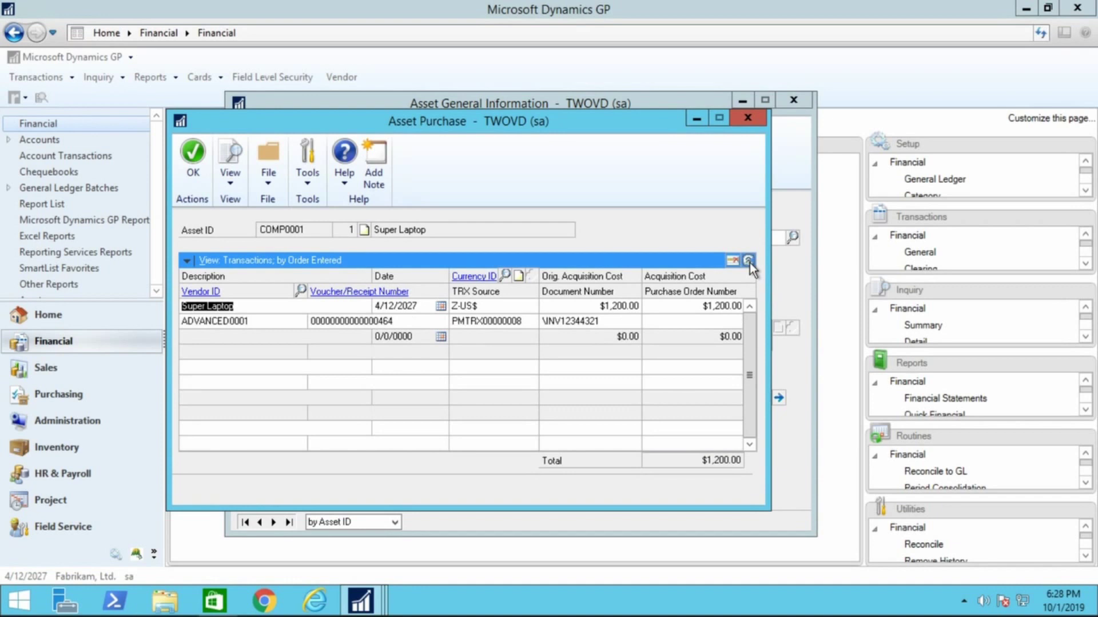
pyautogui.click(235, 325)
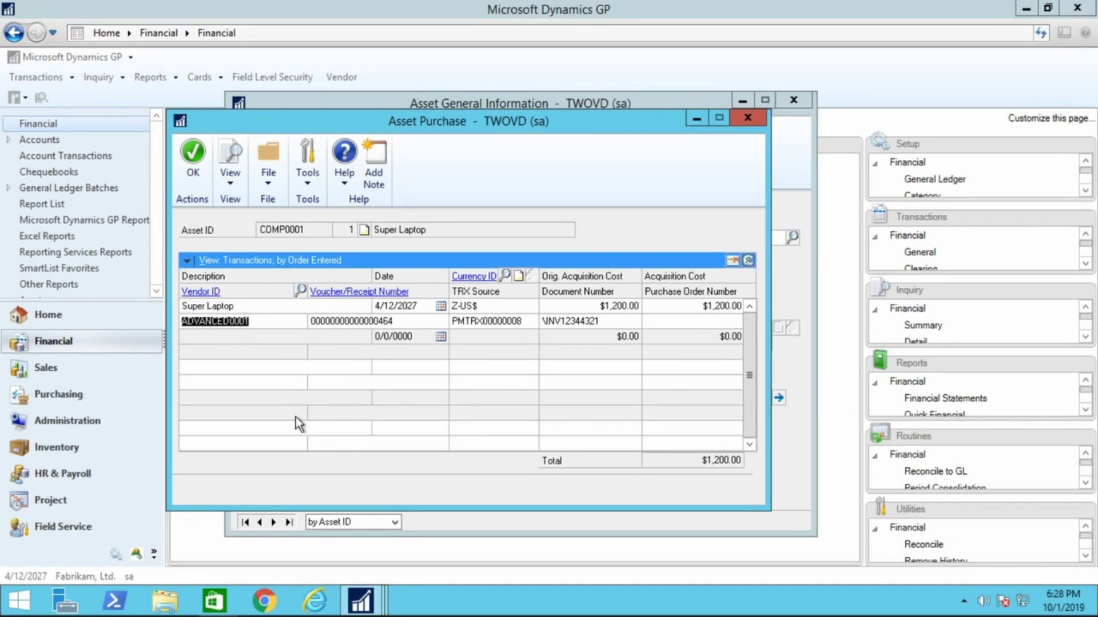
pyautogui.click(358, 322)
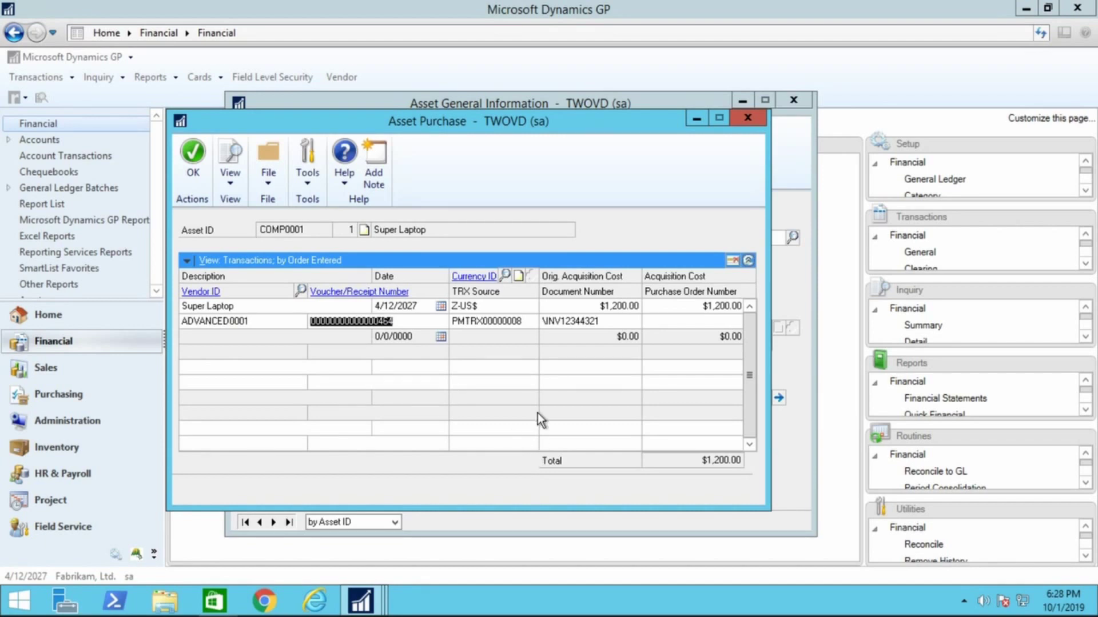
pyautogui.click(337, 292)
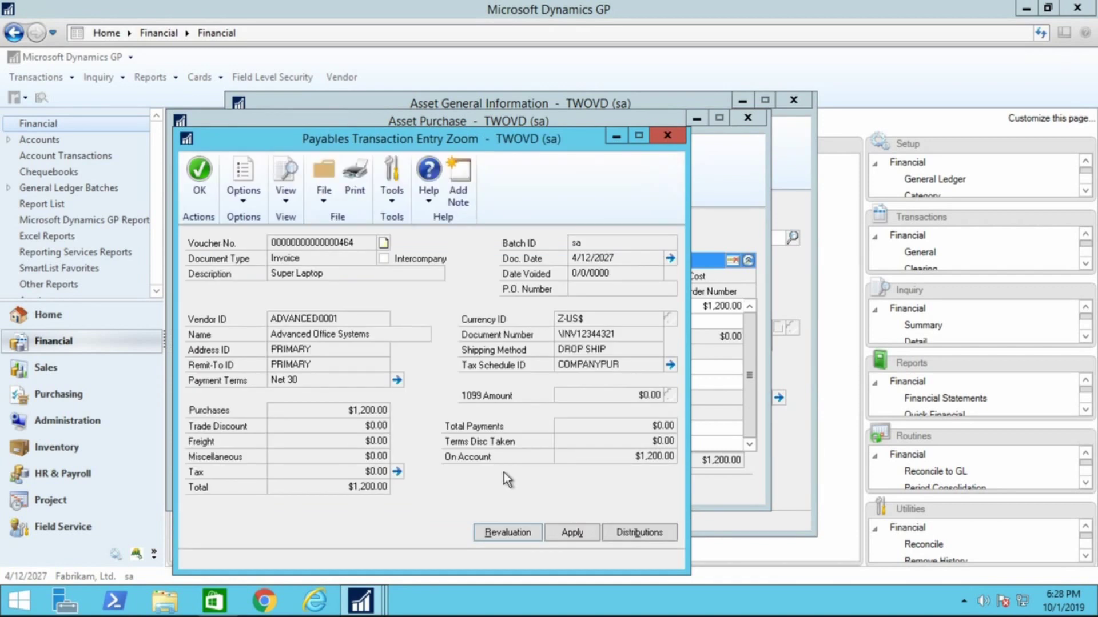
pyautogui.click(668, 138)
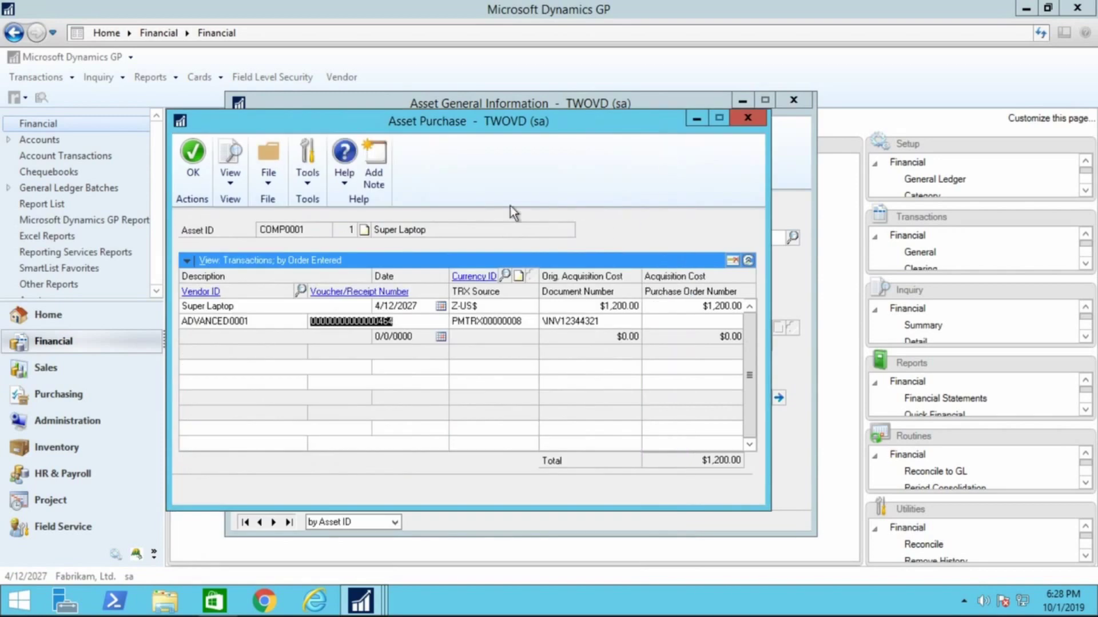
pyautogui.click(193, 166)
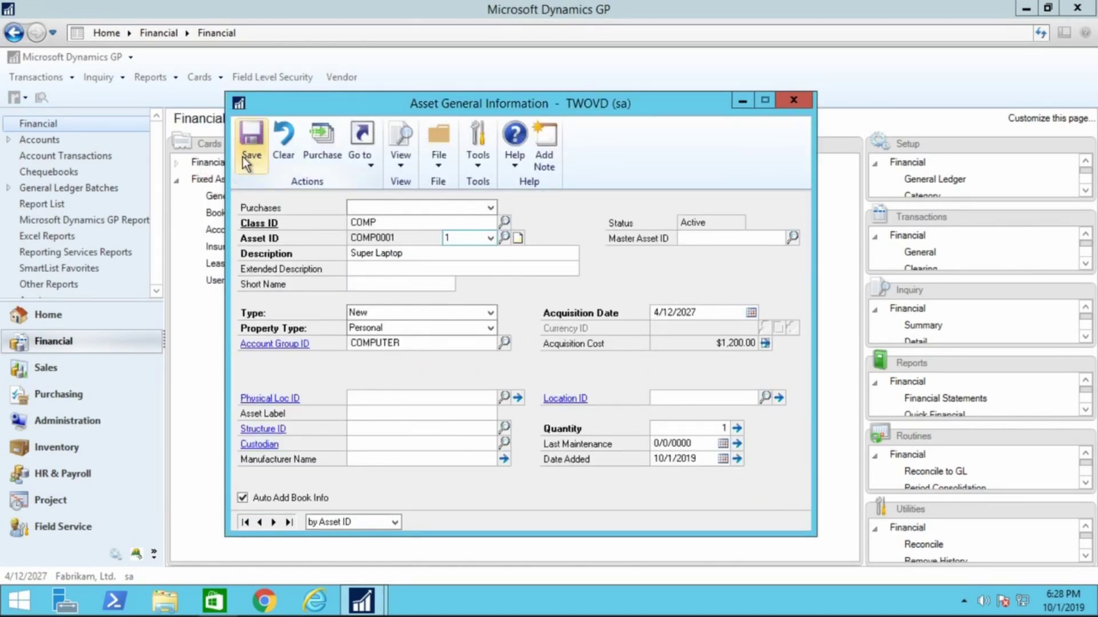
# Step: Save the Super Laptop asset and bring up its INTERNAL book in Asset Book
pyautogui.click(252, 143)
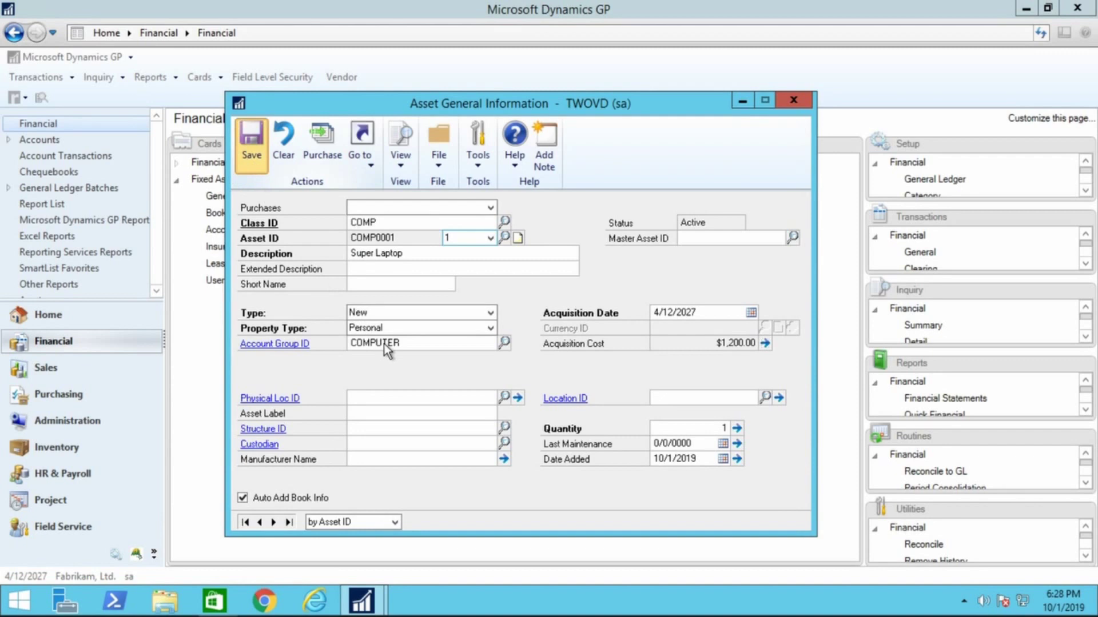
pyautogui.click(362, 158)
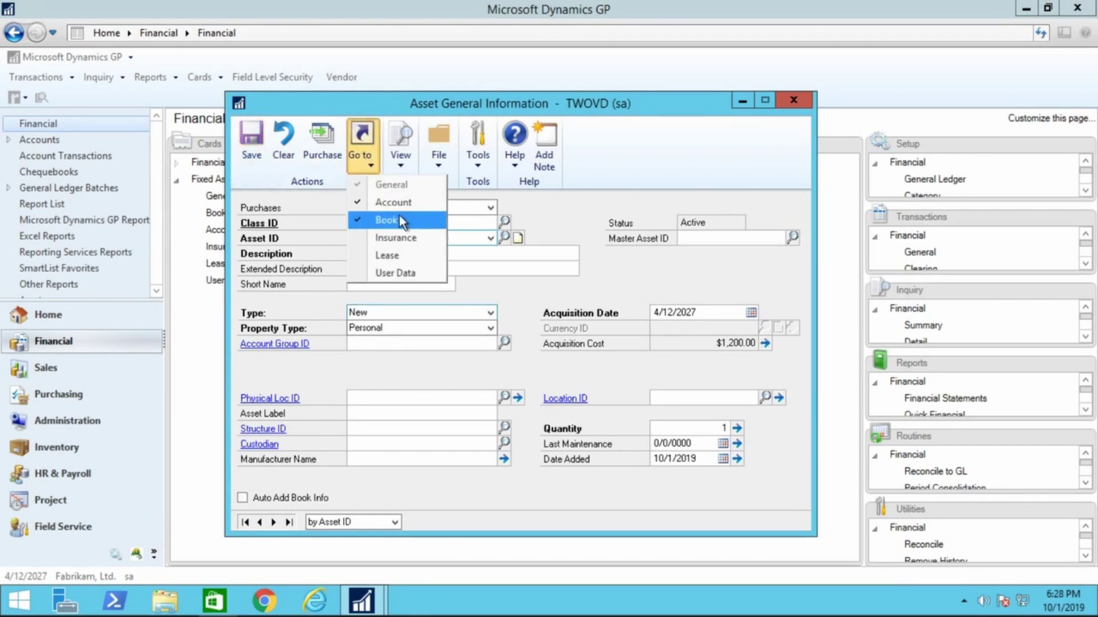
pyautogui.click(399, 220)
pyautogui.click(429, 242)
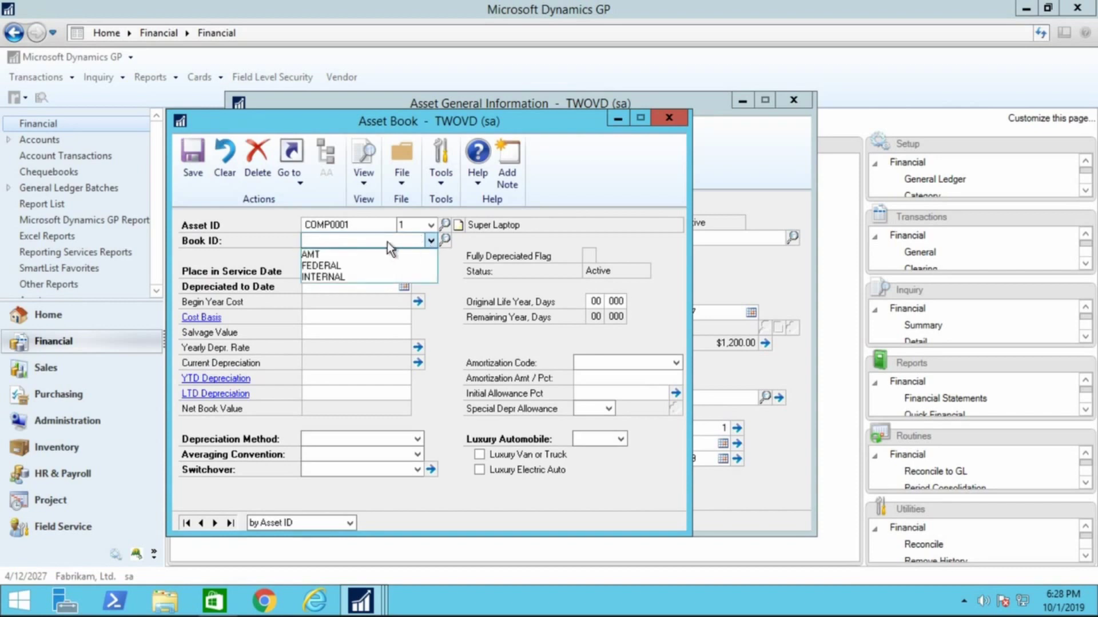
pyautogui.click(331, 280)
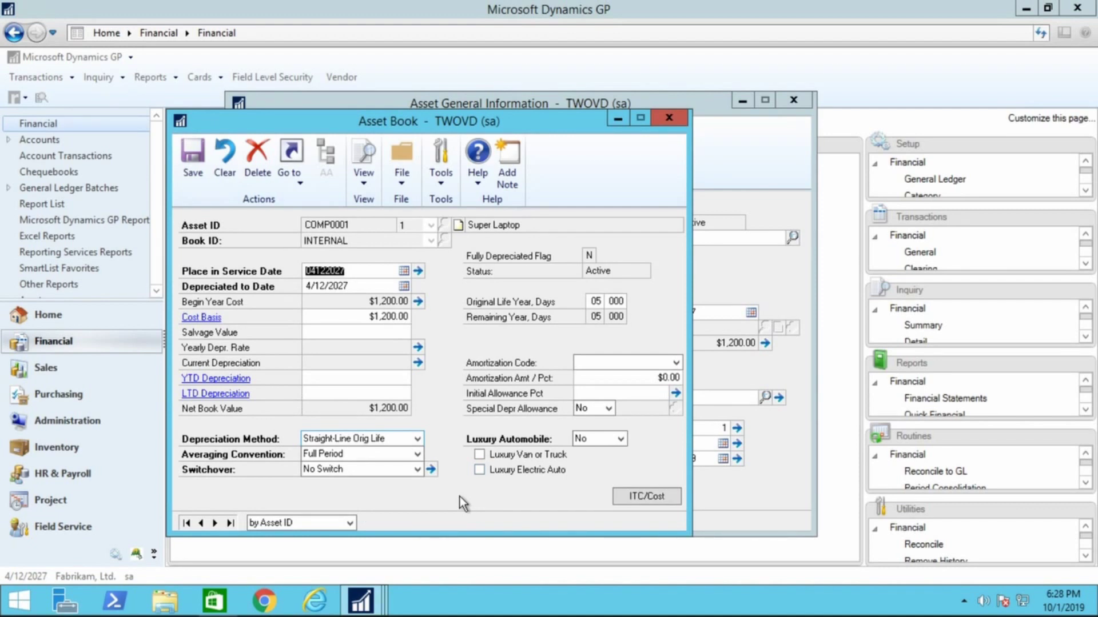
pyautogui.click(192, 159)
# Step: Review the laptop's posting accounts in Asset Account and close all the open asset windows
pyautogui.click(295, 182)
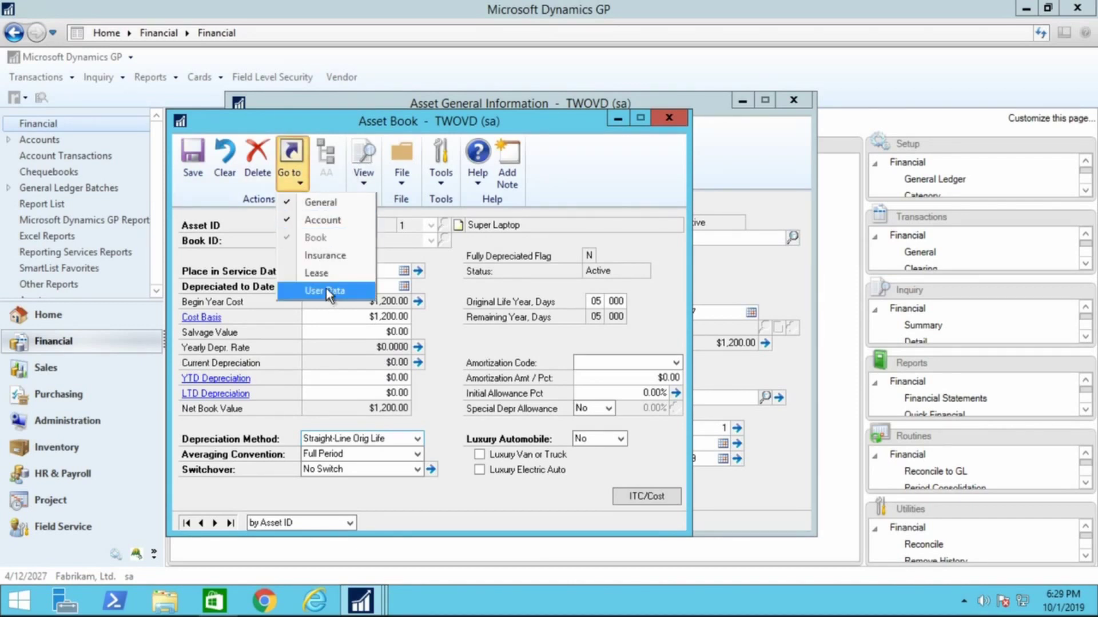
pyautogui.click(324, 221)
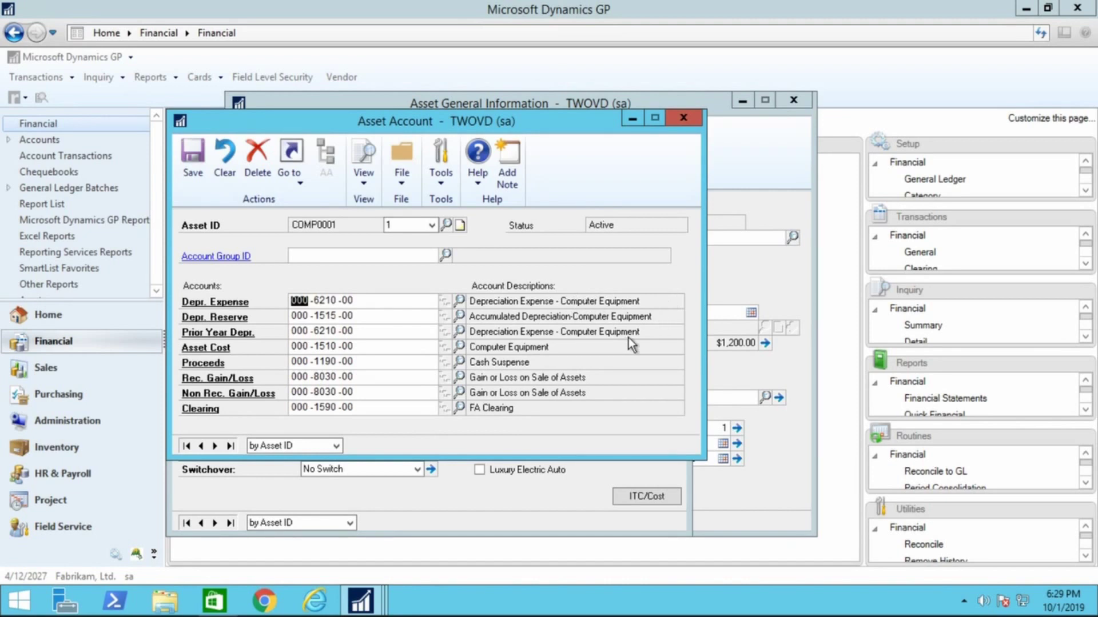
pyautogui.click(684, 119)
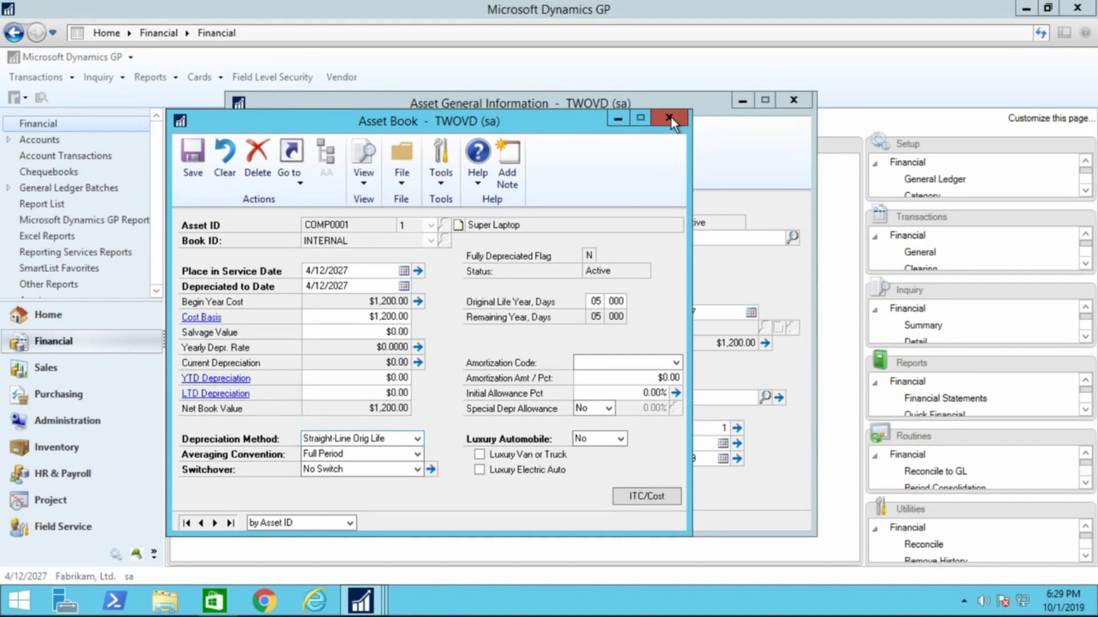
pyautogui.click(670, 118)
pyautogui.click(791, 96)
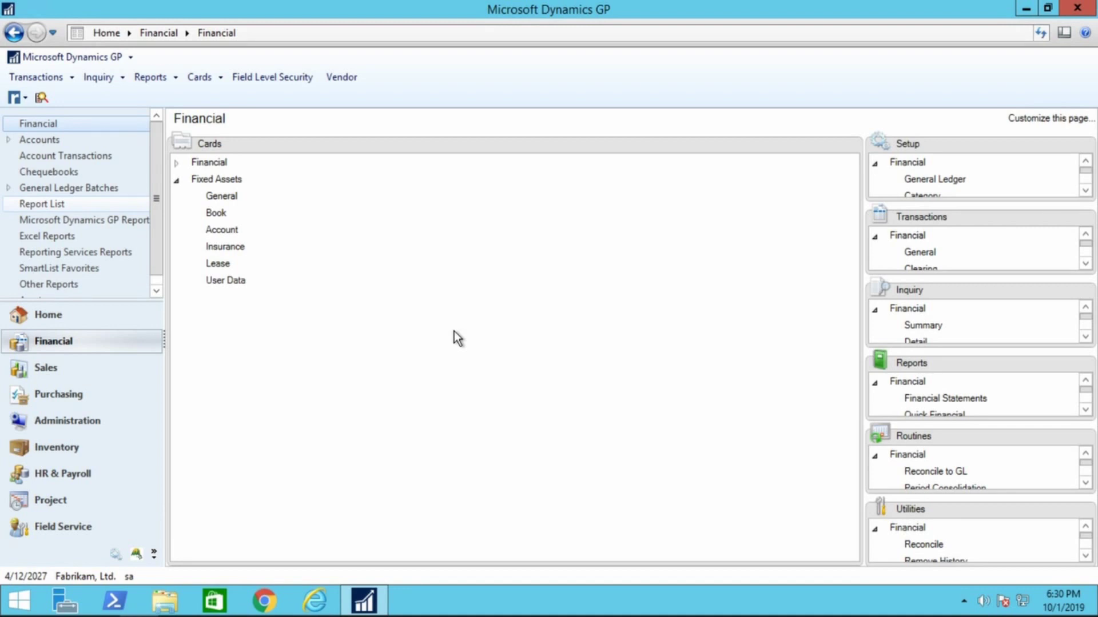
# Step: Create another asset from the $12,000.00 purchase using class COMP and save its general card
pyautogui.click(228, 200)
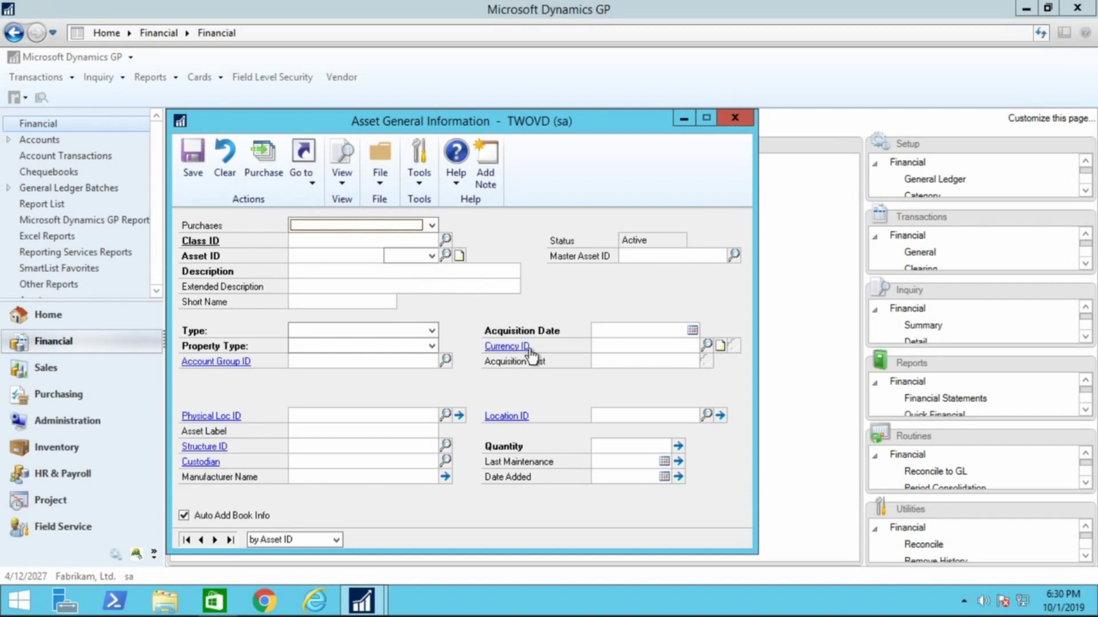
pyautogui.click(431, 225)
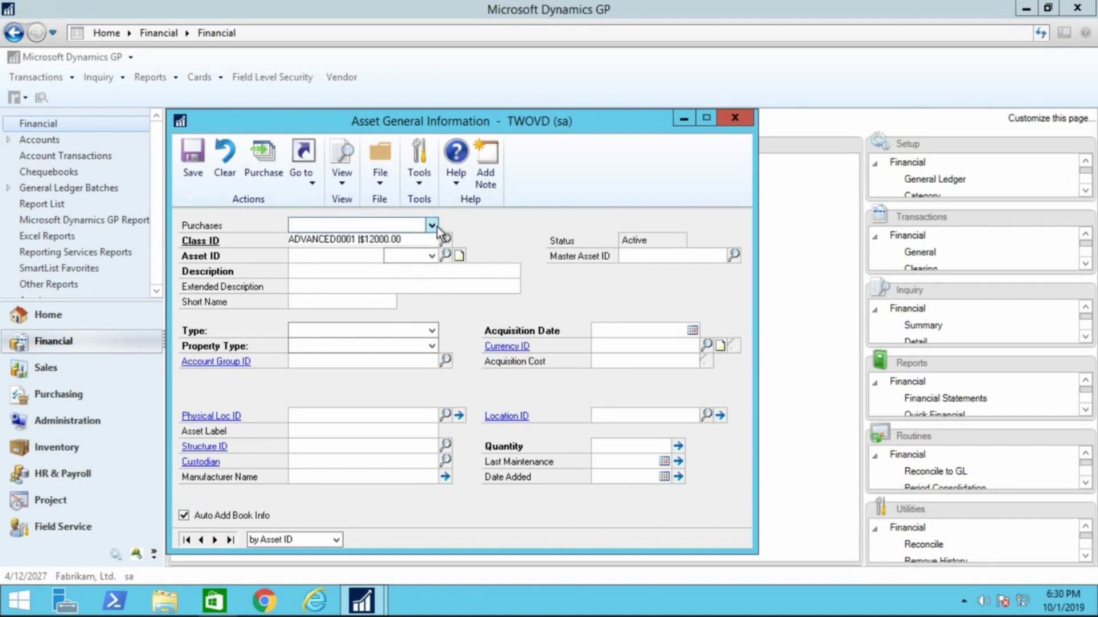
pyautogui.click(363, 237)
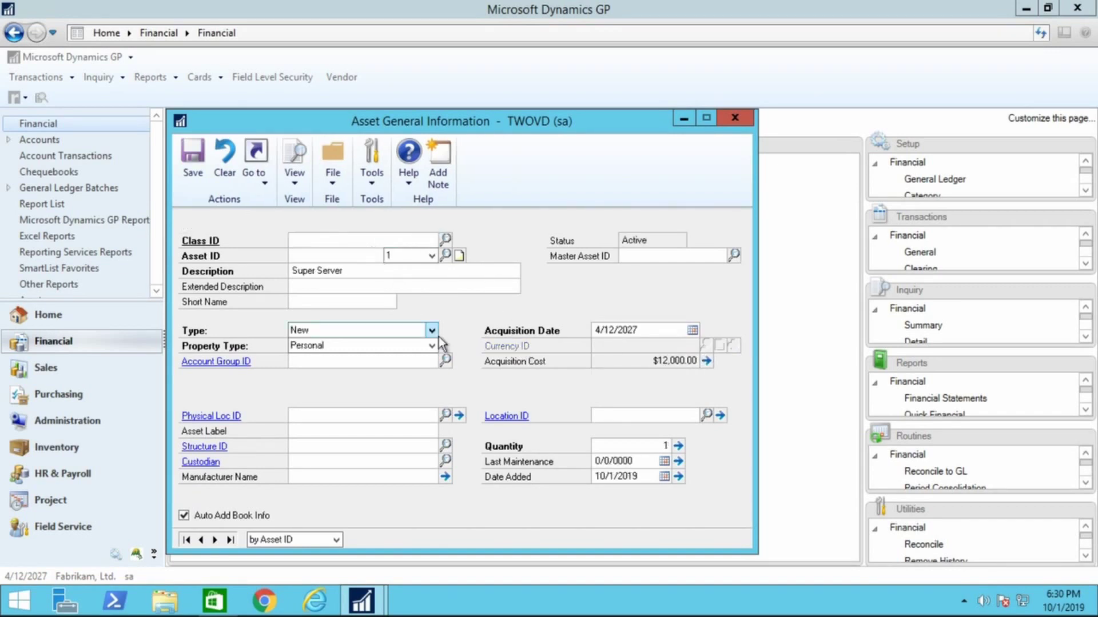
pyautogui.click(445, 238)
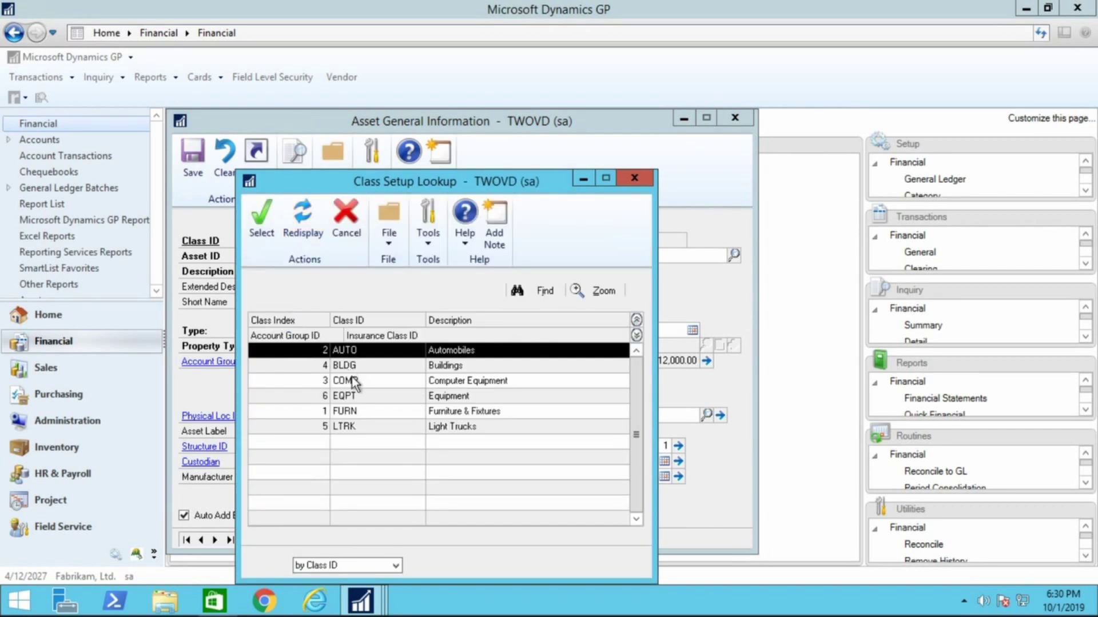
pyautogui.doubleClick(349, 381)
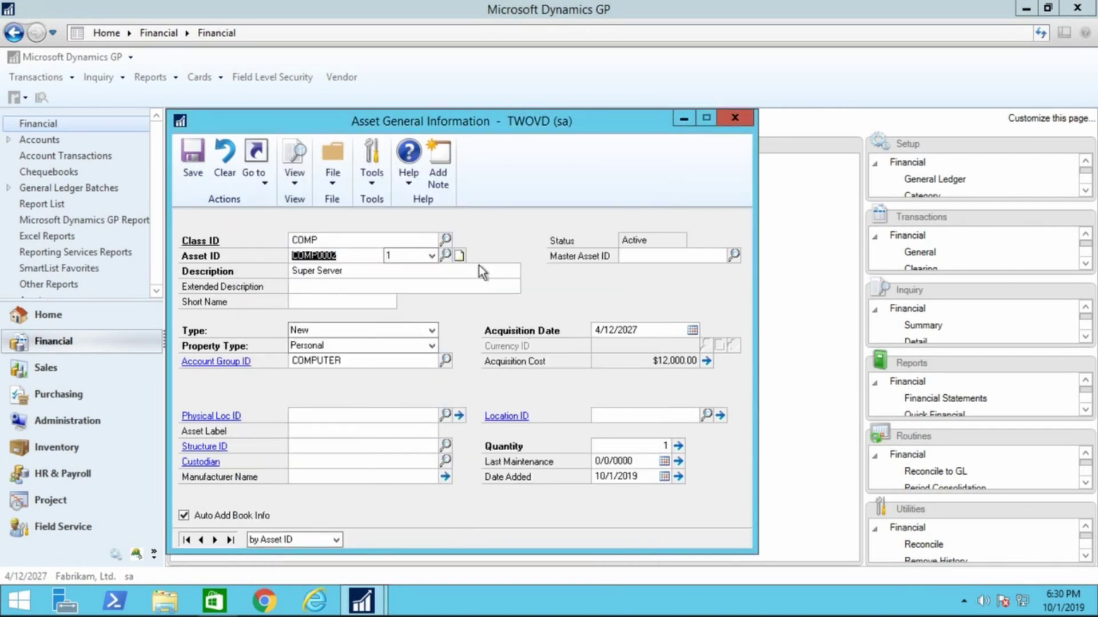
pyautogui.click(194, 169)
# Step: Check the Super Server asset's INTERNAL book settings and close the asset windows
pyautogui.click(255, 171)
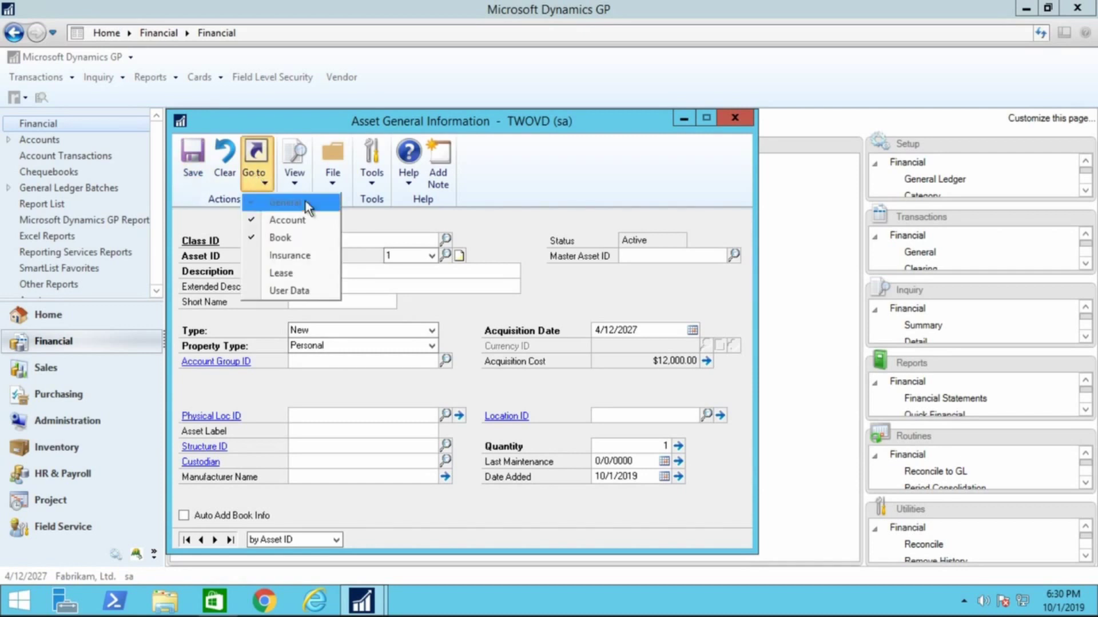
pyautogui.click(294, 235)
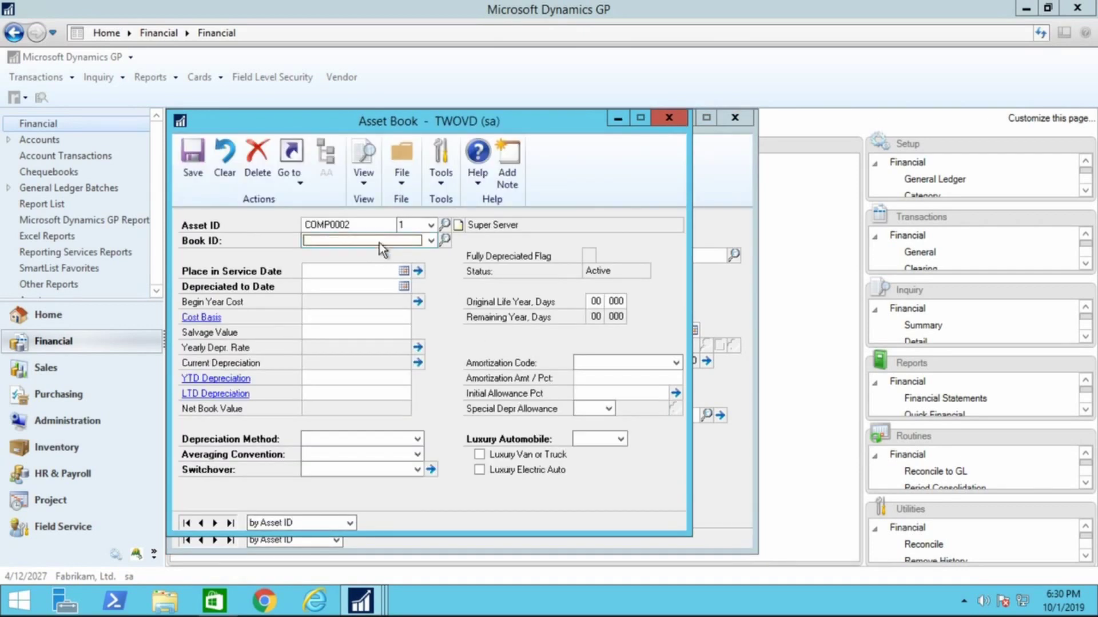
pyautogui.click(379, 242)
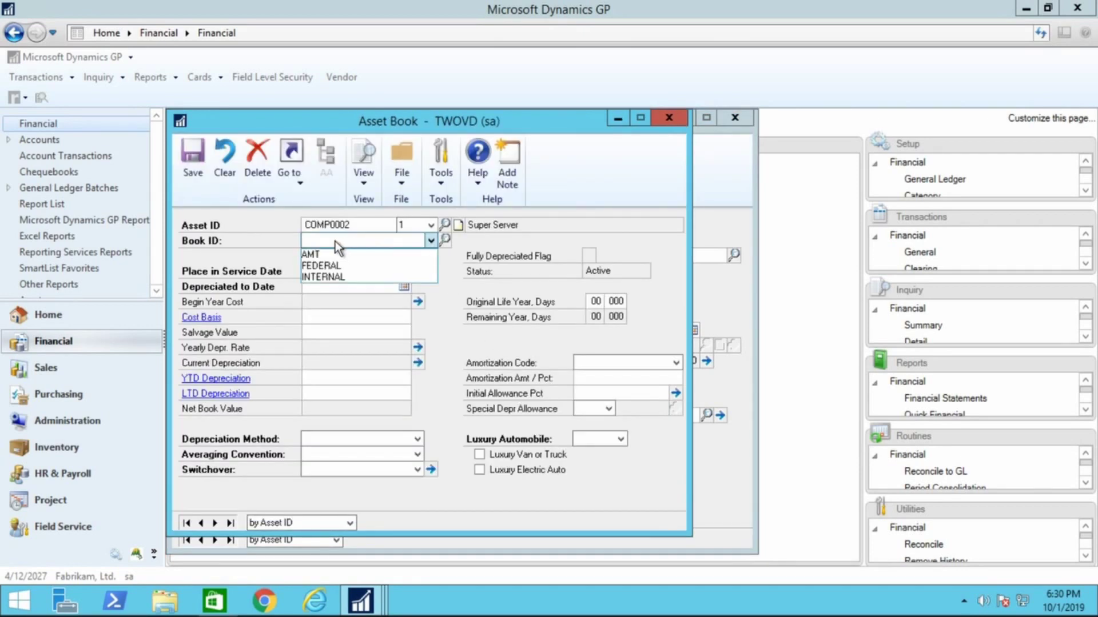
pyautogui.click(327, 278)
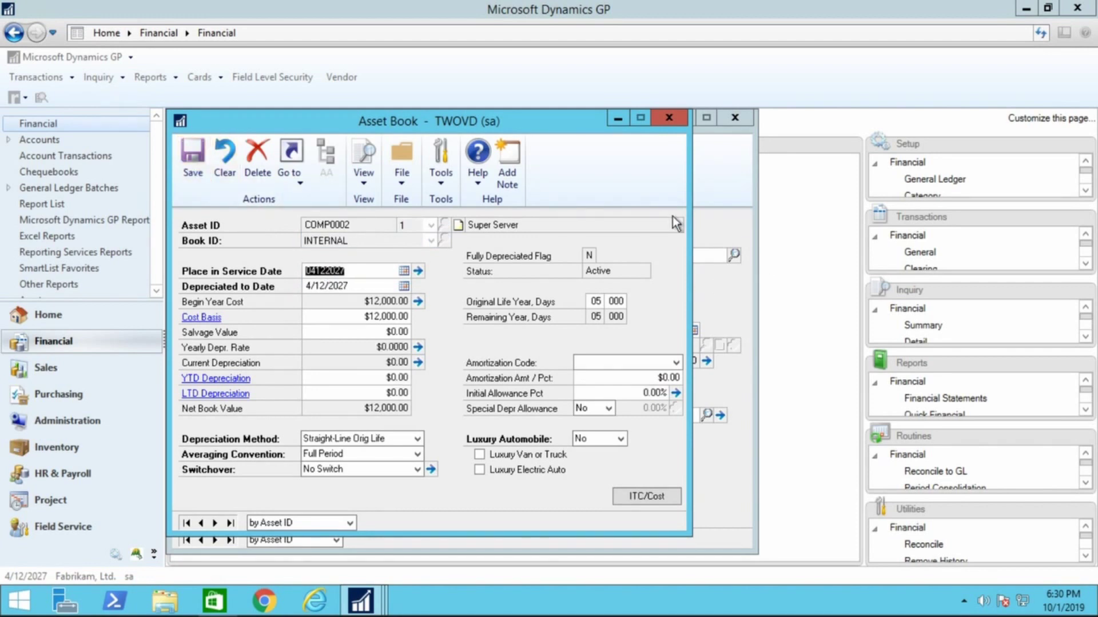
pyautogui.click(670, 118)
pyautogui.click(735, 118)
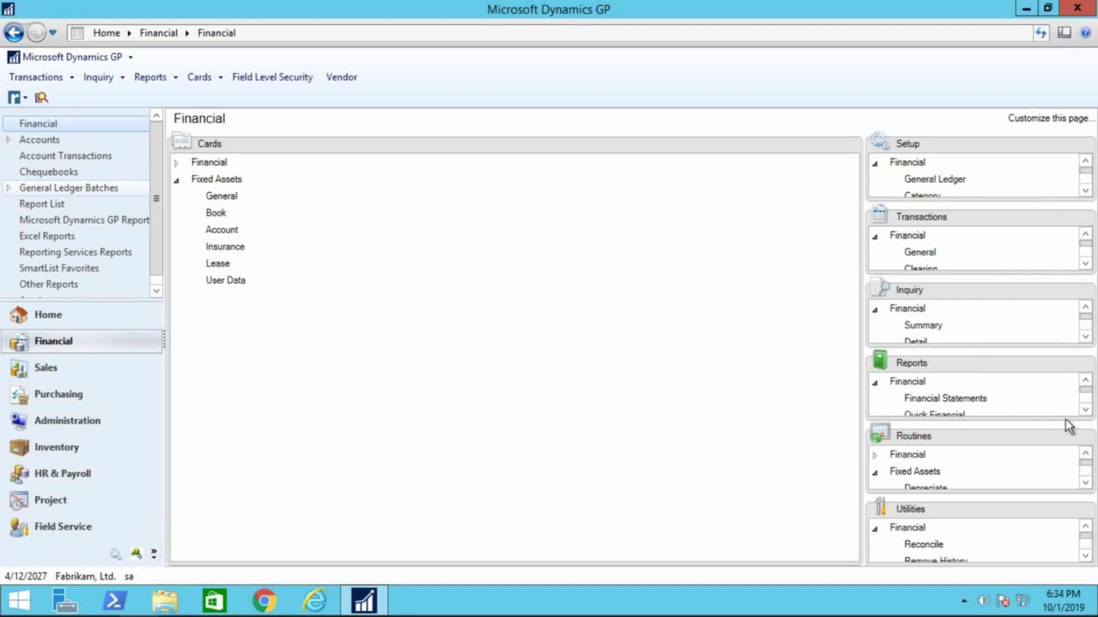
# Step: Open the Fixed Assets Depreciate routine and set the depreciation target date to 12/31/2027
pyautogui.click(1084, 437)
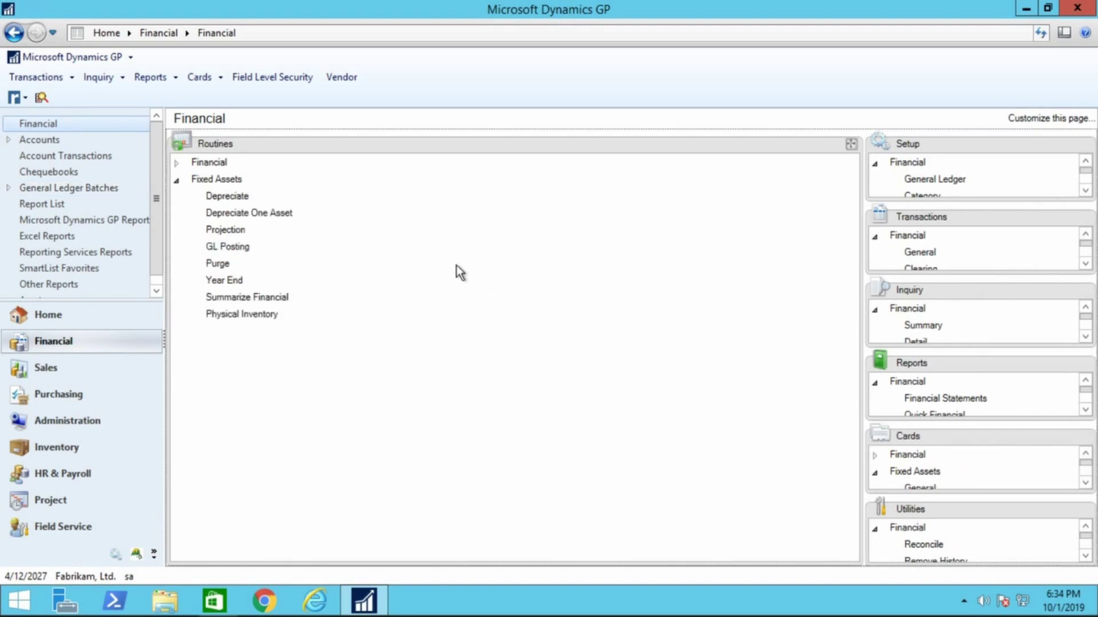
pyautogui.click(227, 196)
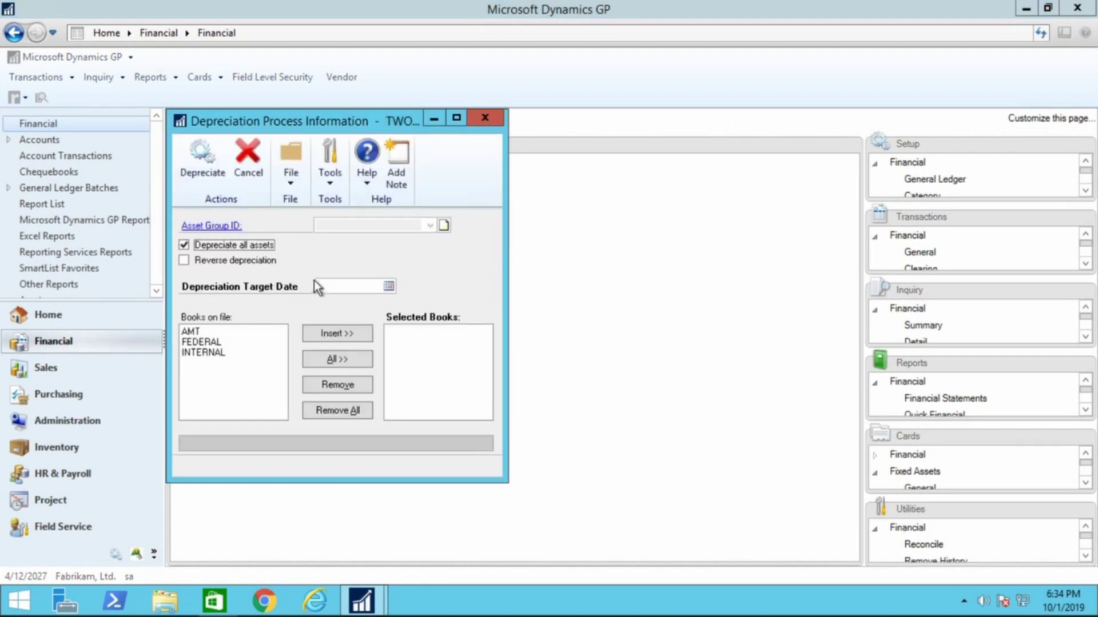
pyautogui.click(347, 287)
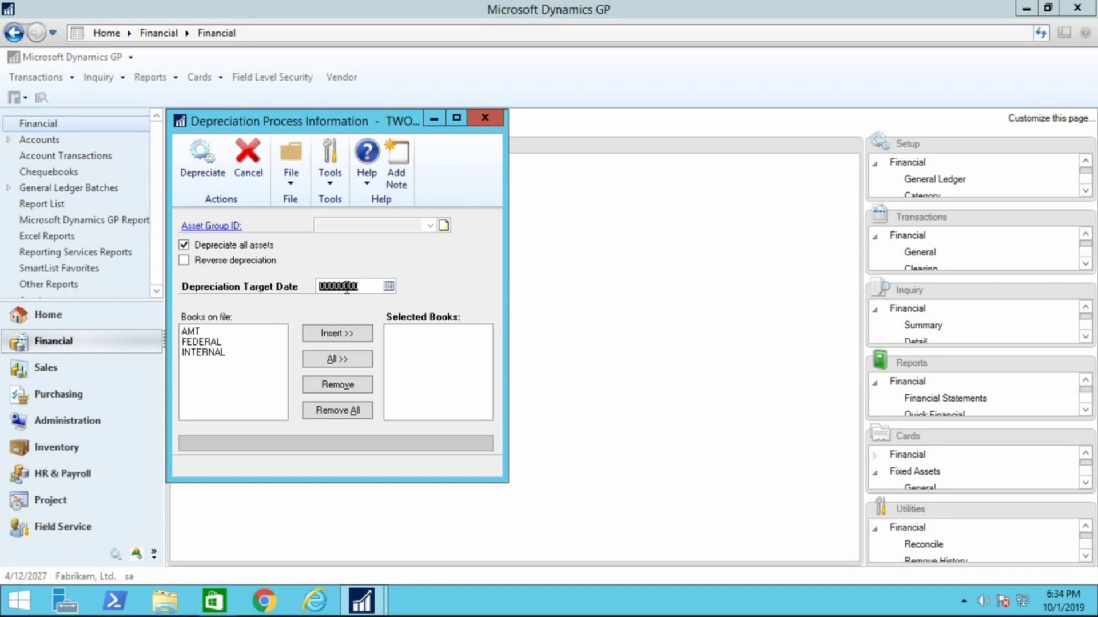
pyautogui.write('12/31/2027')
pyautogui.press('Tab')
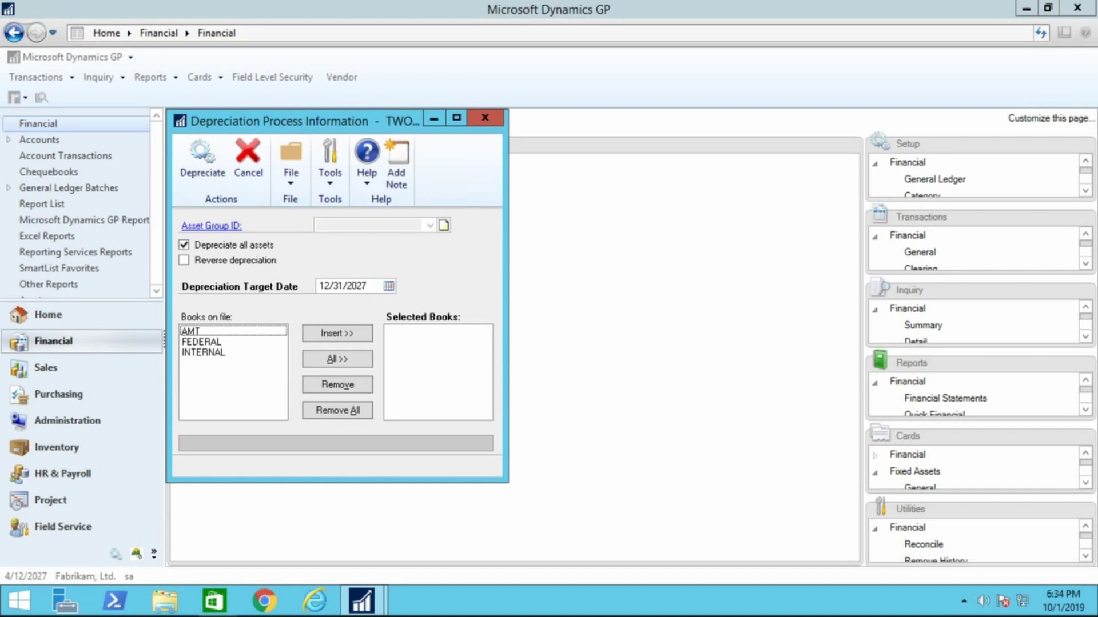
# Step: Add the INTERNAL book to the selected books, run depreciation for all assets, and close the depreciation window
pyautogui.click(213, 343)
pyautogui.click(225, 353)
pyautogui.click(322, 336)
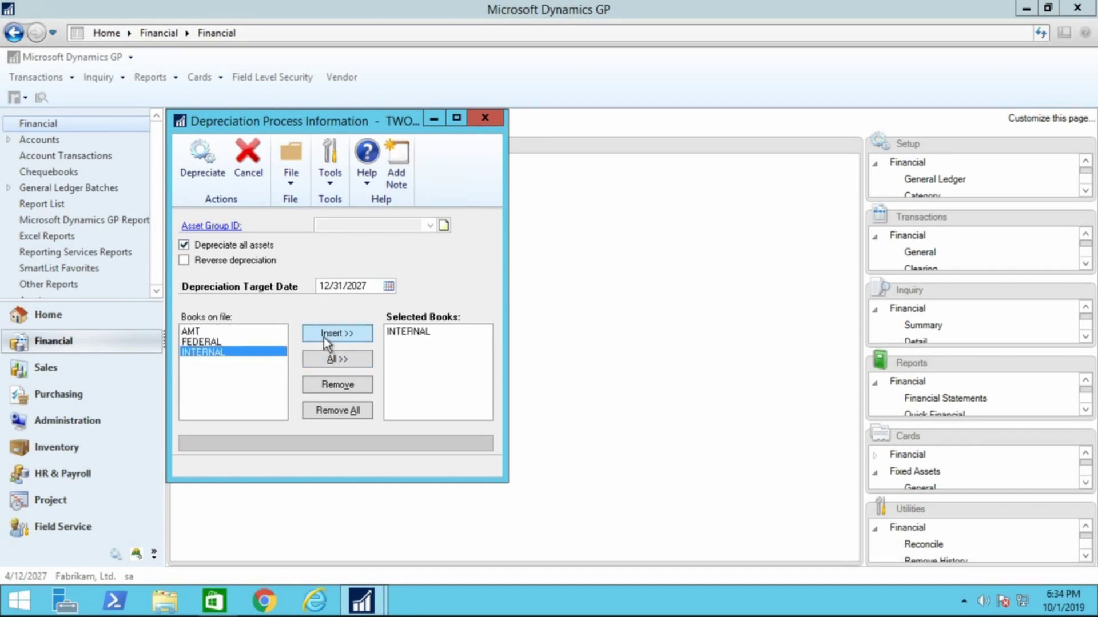
pyautogui.click(196, 156)
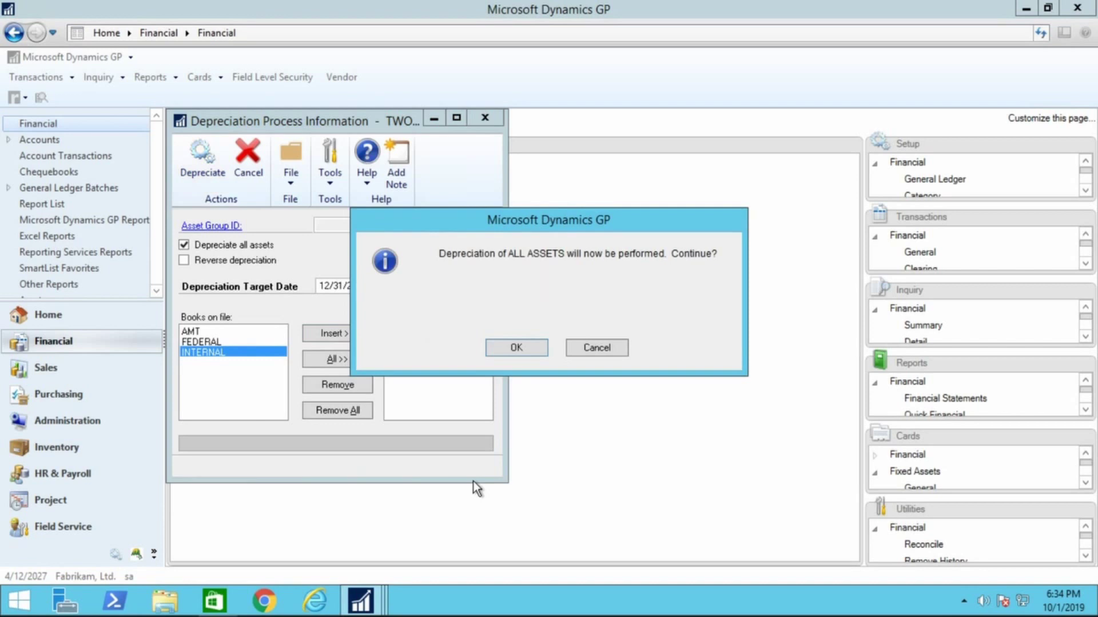
pyautogui.click(539, 343)
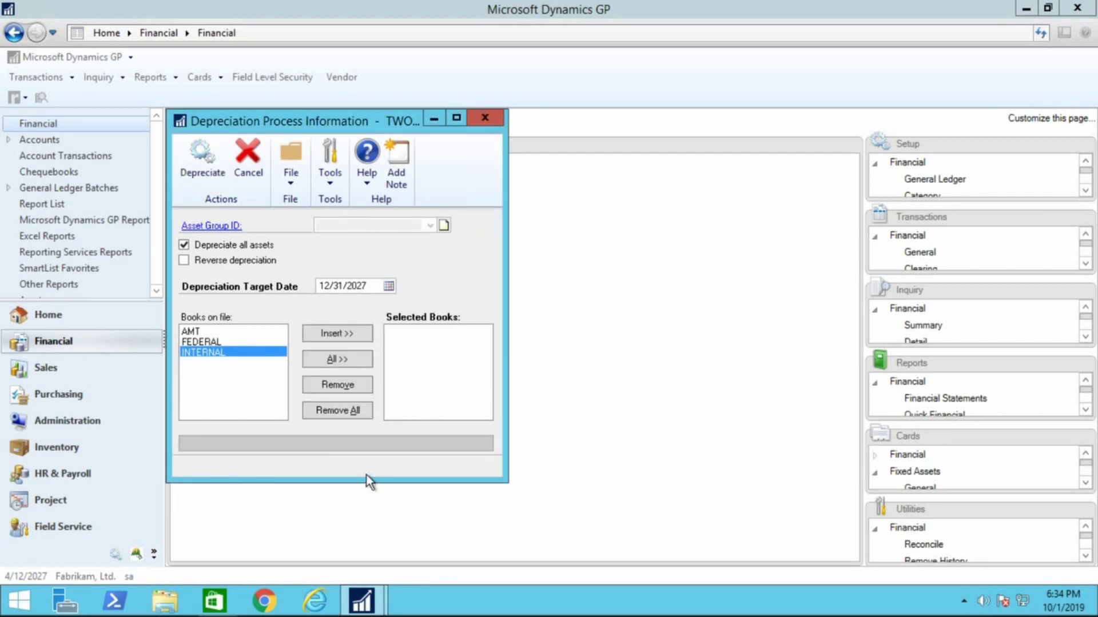
pyautogui.click(484, 120)
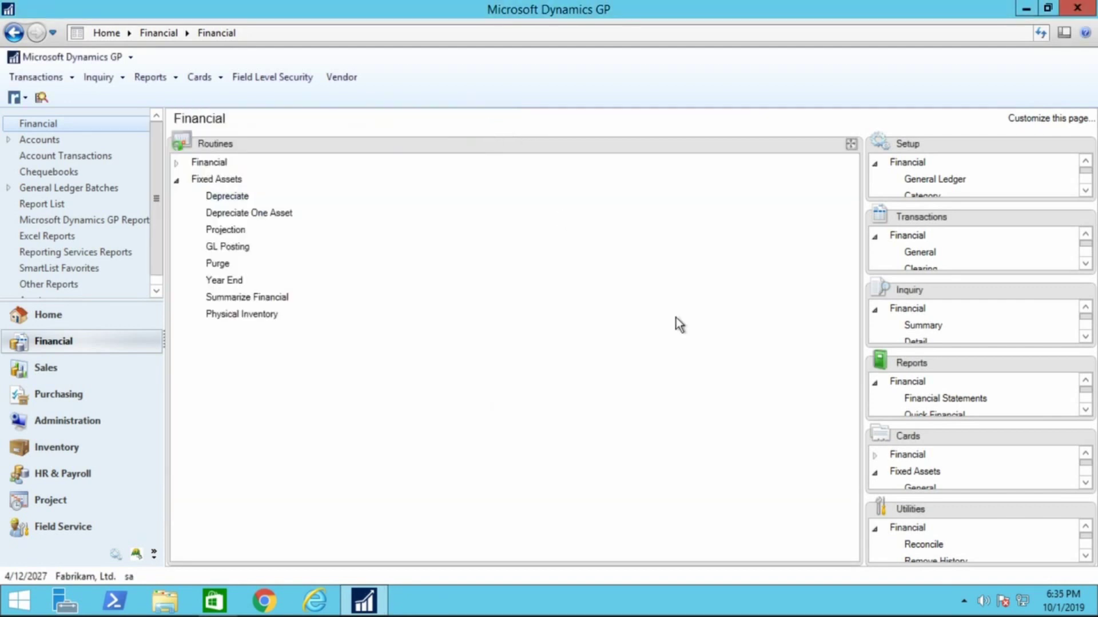
# Step: Open Fixed Assets GL Posting, set the posting date to 4/30/2027, and restrict the batch to periods through 2027-004
pyautogui.click(221, 248)
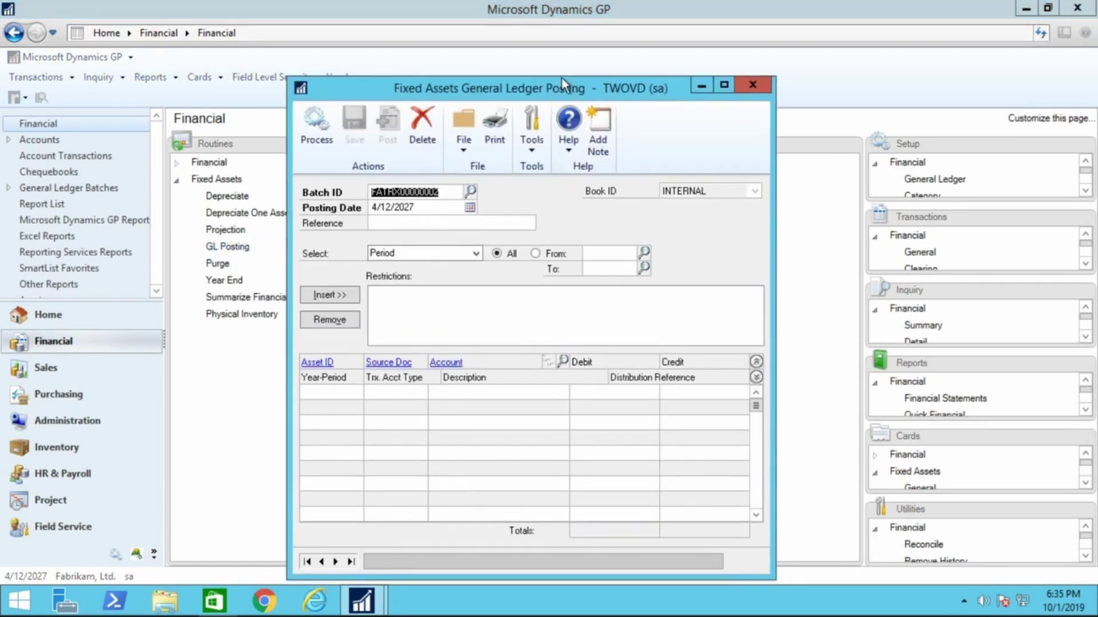
pyautogui.moveTo(563, 85); pyautogui.dragTo(526, 72)
pyautogui.press('Tab')
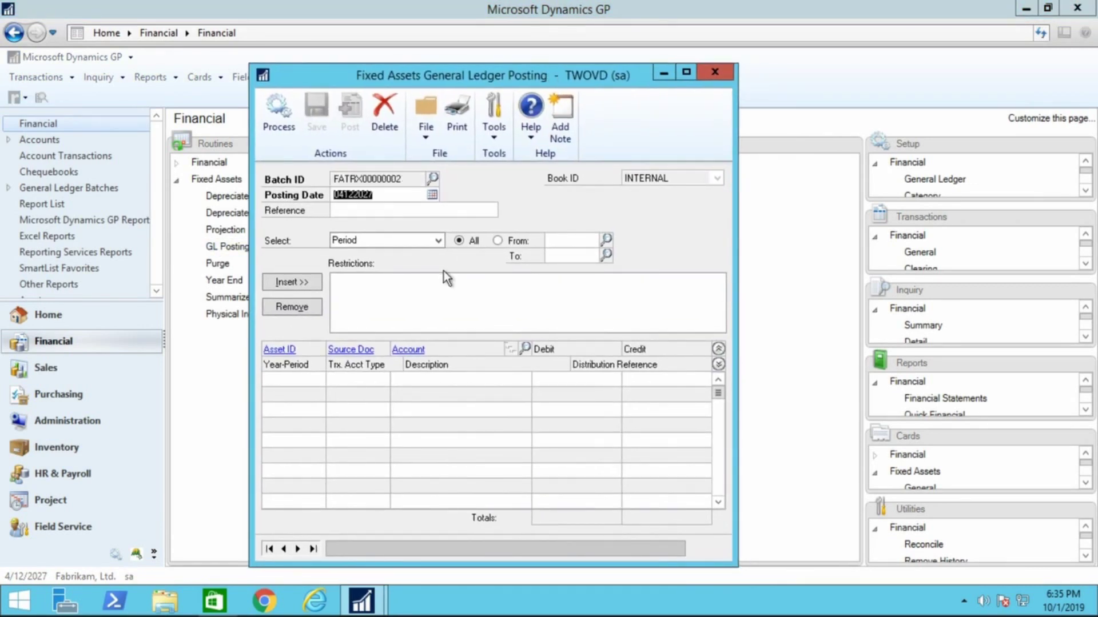
pyautogui.write('04302027')
pyautogui.press('Tab')
pyautogui.click(576, 256)
pyautogui.write('2027-')
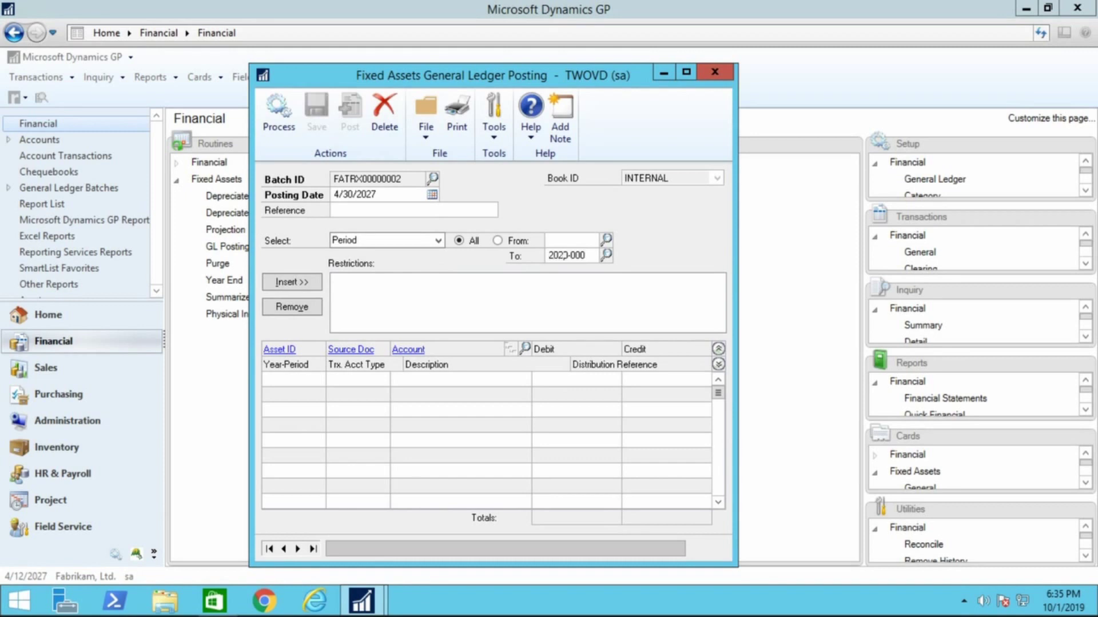
pyautogui.write('004')
pyautogui.click(292, 282)
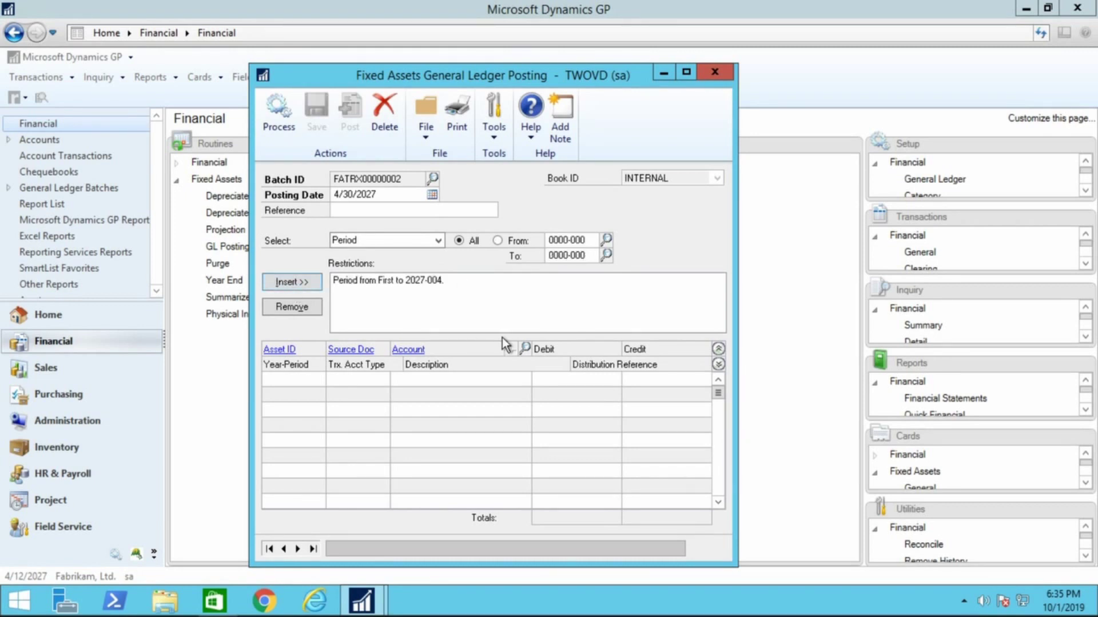
# Step: Add an Asset ID restriction from COMP0001 to COMP0002 to the general ledger posting batch
pyautogui.click(397, 240)
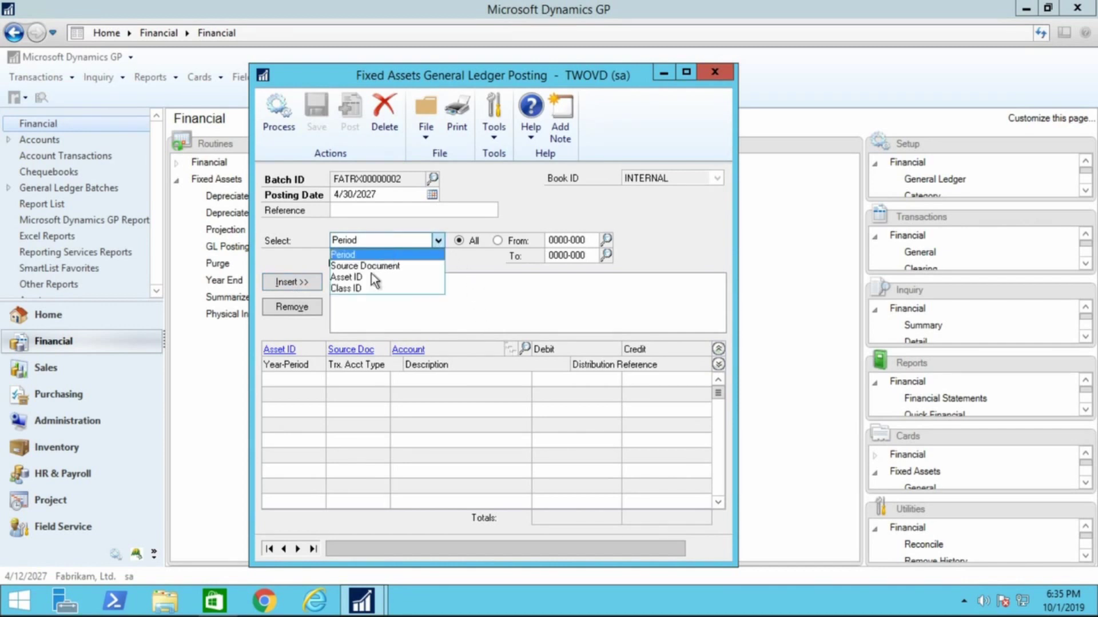
pyautogui.click(369, 278)
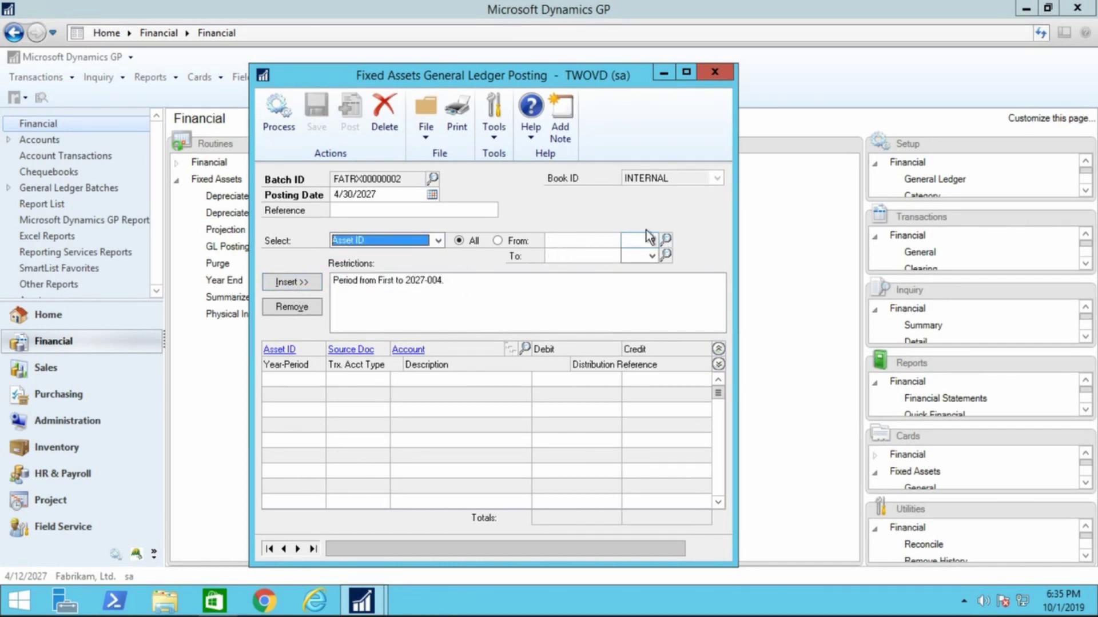
pyautogui.click(666, 240)
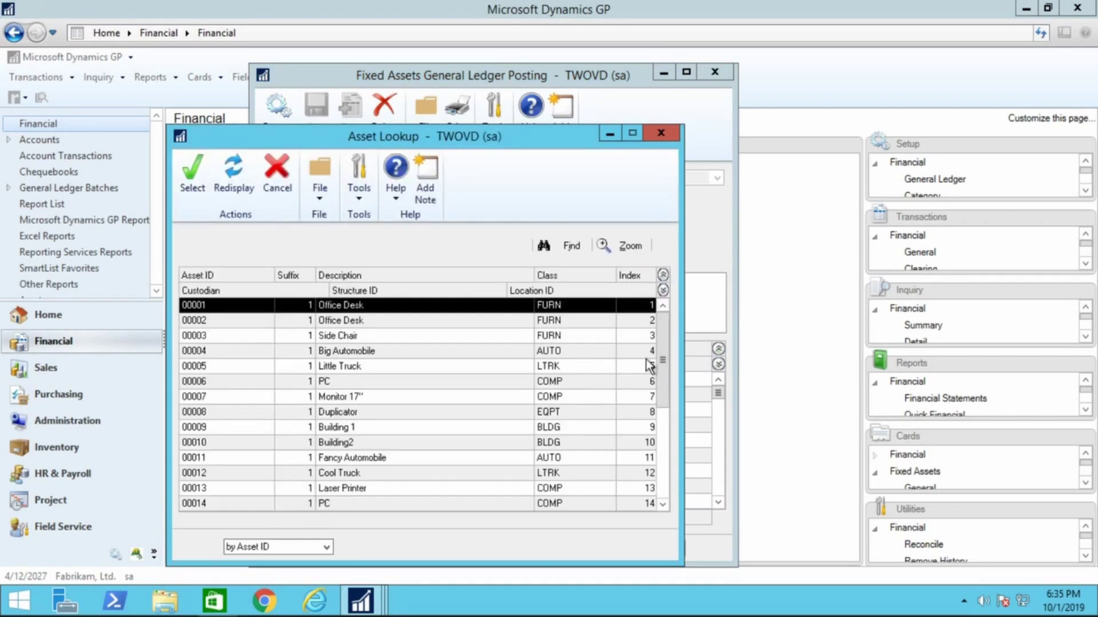
pyautogui.scroll(-5, 595, 355)
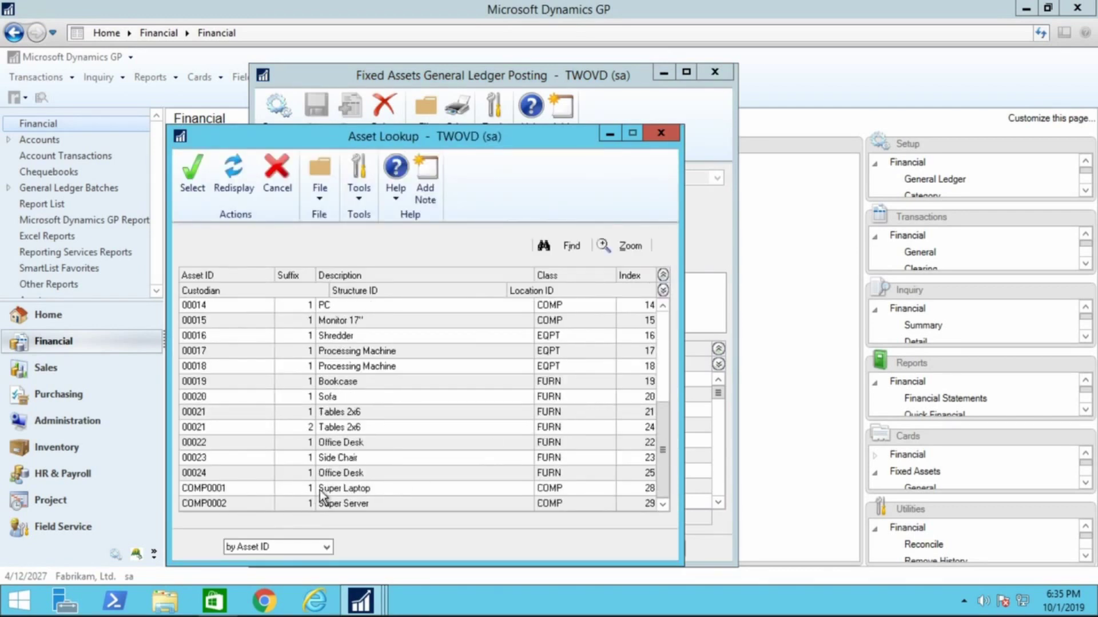
pyautogui.doubleClick(320, 490)
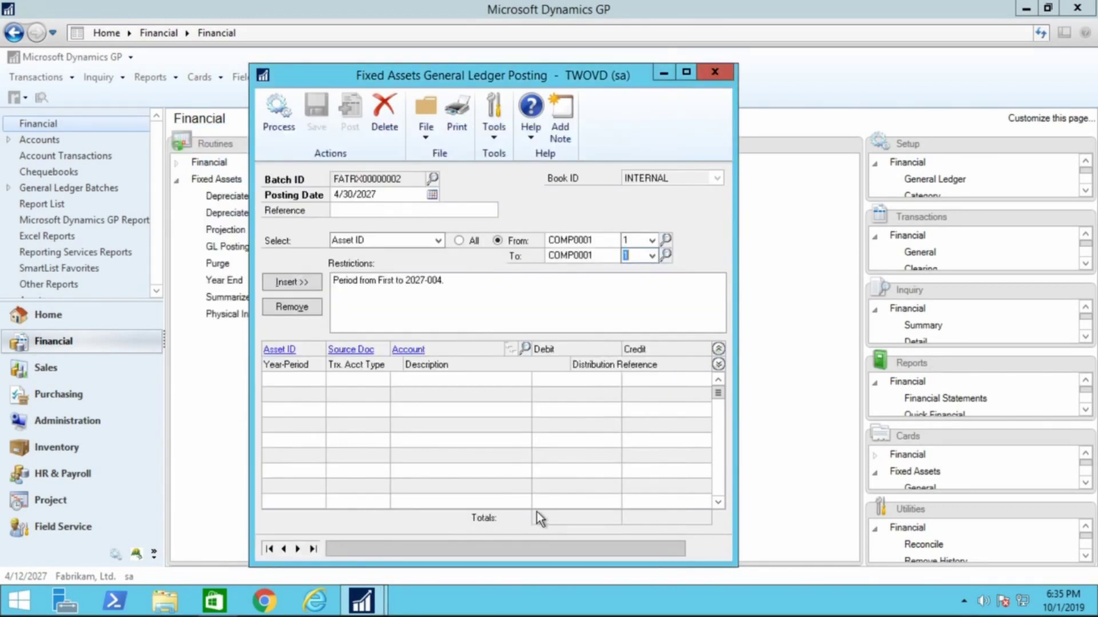
pyautogui.click(665, 255)
pyautogui.doubleClick(237, 320)
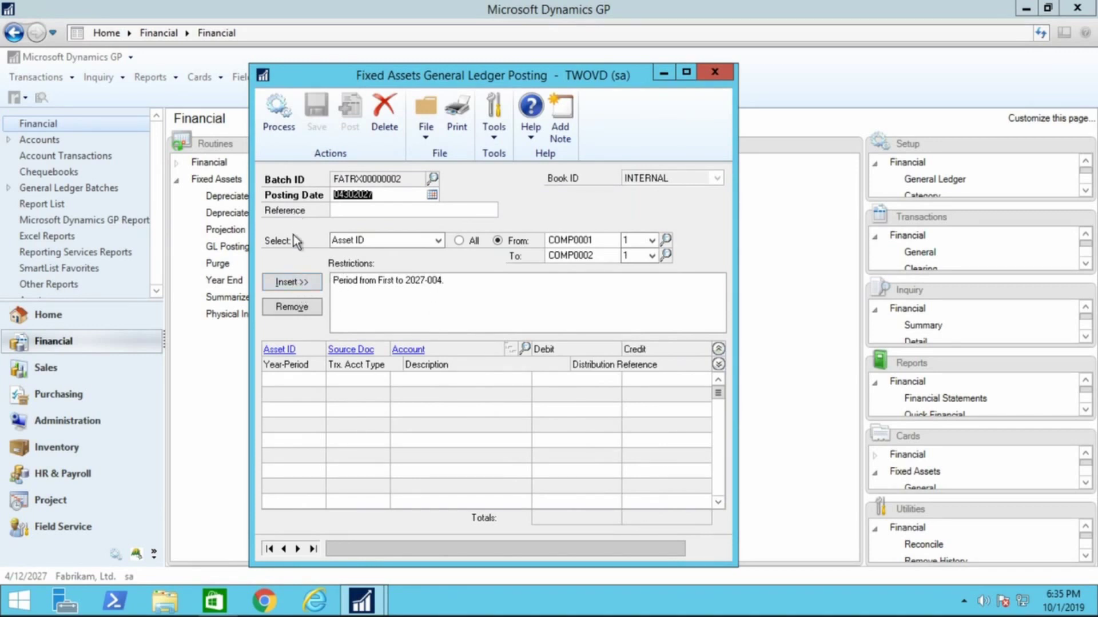
pyautogui.click(290, 286)
# Step: Process and post the fixed assets batch without printing the FA GL Posting report, and close the posting window
pyautogui.click(269, 119)
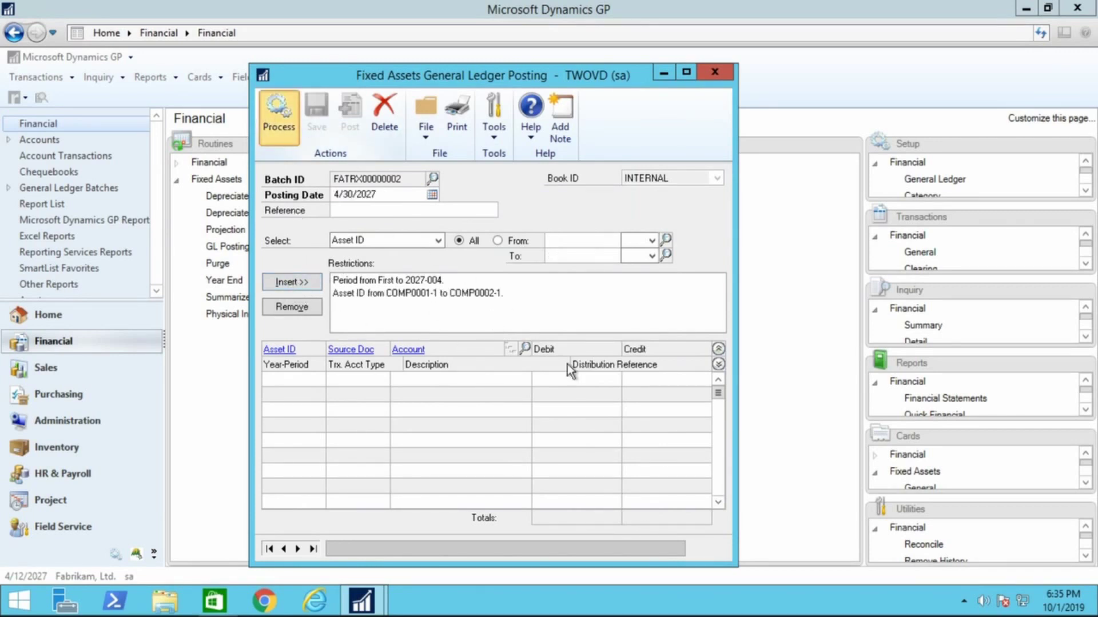
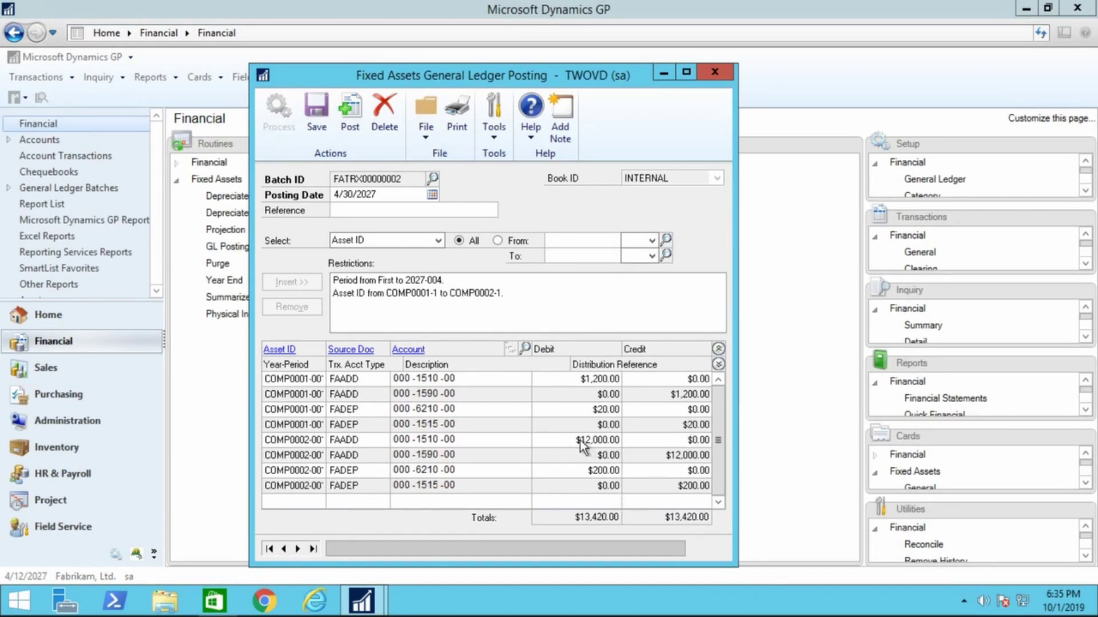
pyautogui.click(345, 111)
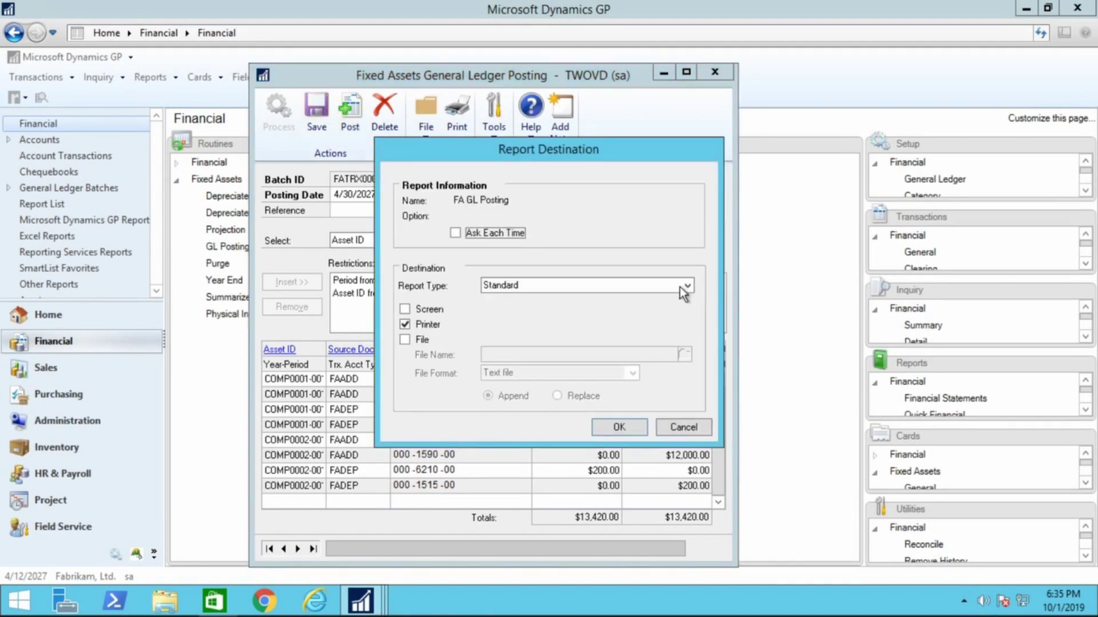
pyautogui.click(682, 428)
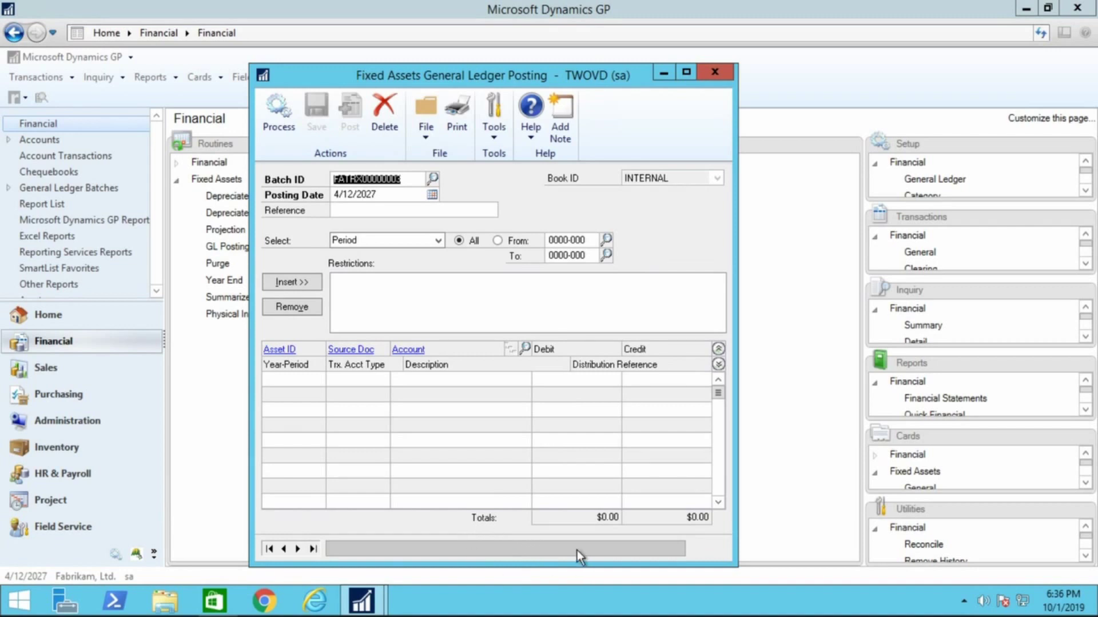
pyautogui.click(715, 73)
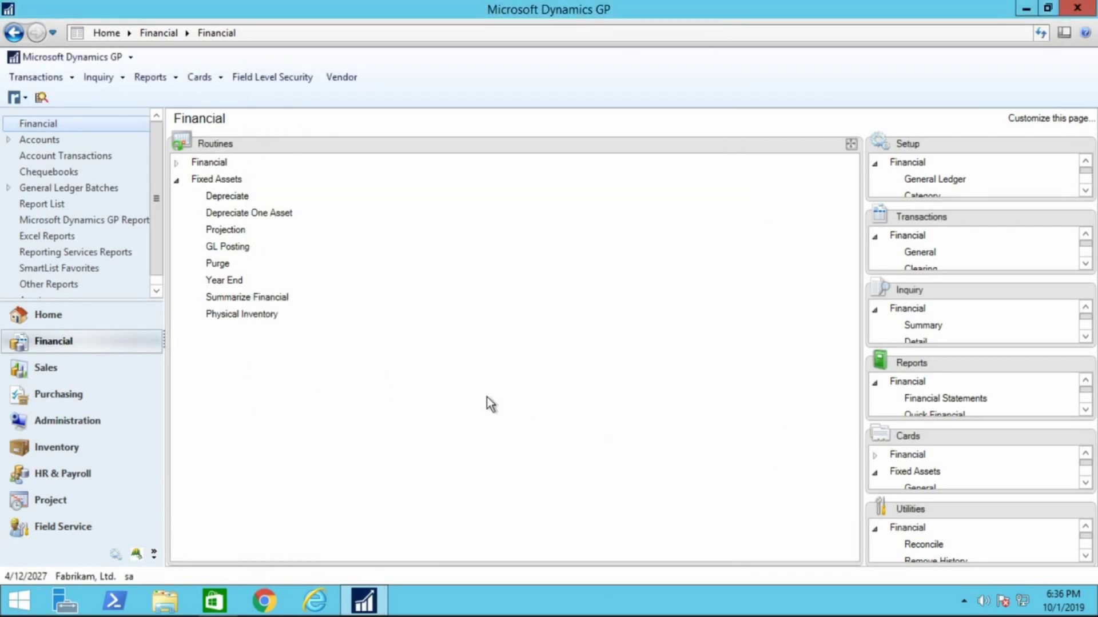
# Step: Look up batch FATRX00000002 in the financial Batch Entry window, check its details, and close the window
pyautogui.click(1084, 218)
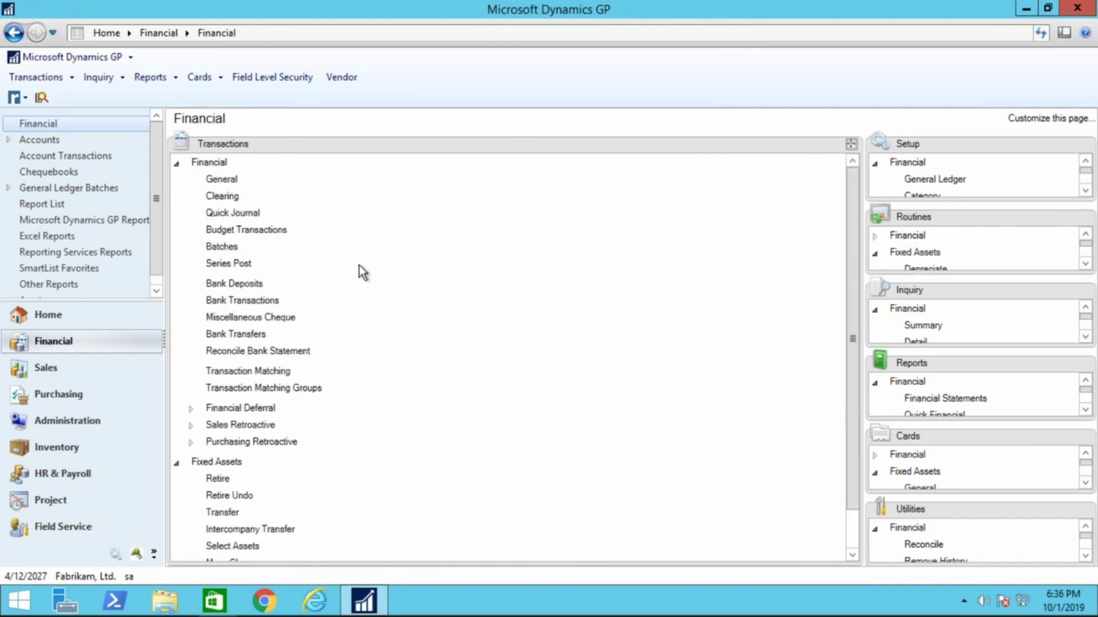
pyautogui.click(223, 247)
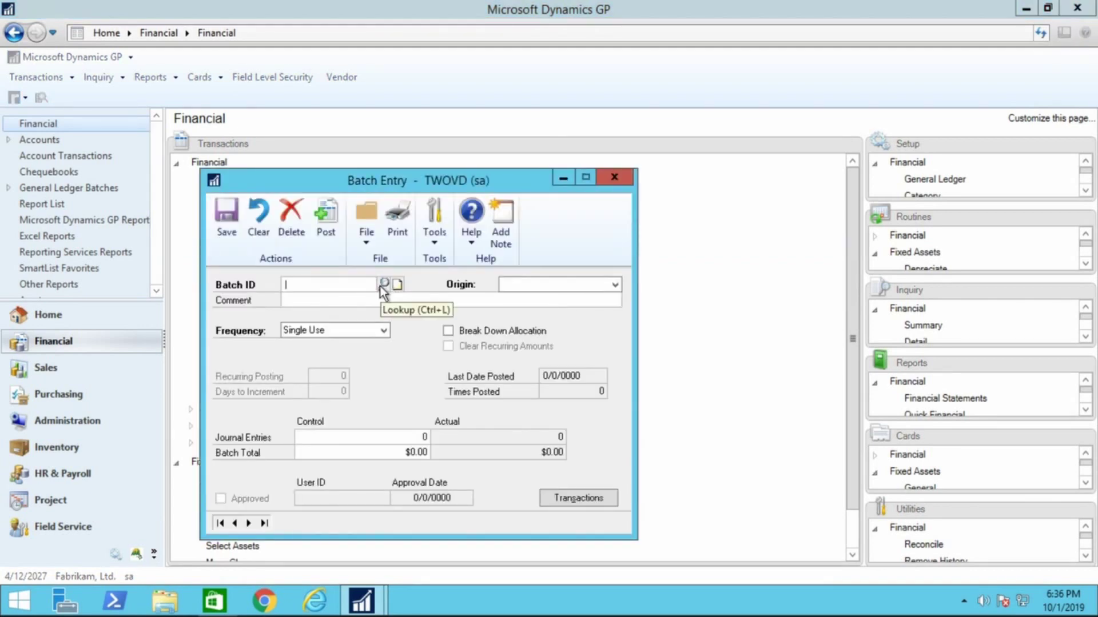
pyautogui.click(382, 284)
pyautogui.click(275, 416)
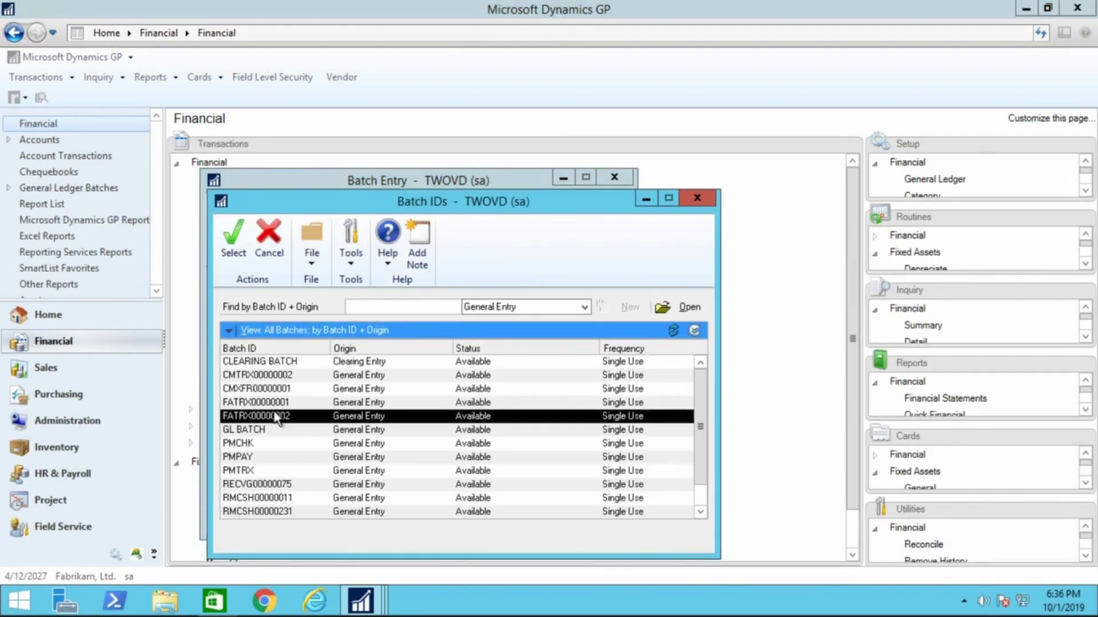
pyautogui.click(233, 237)
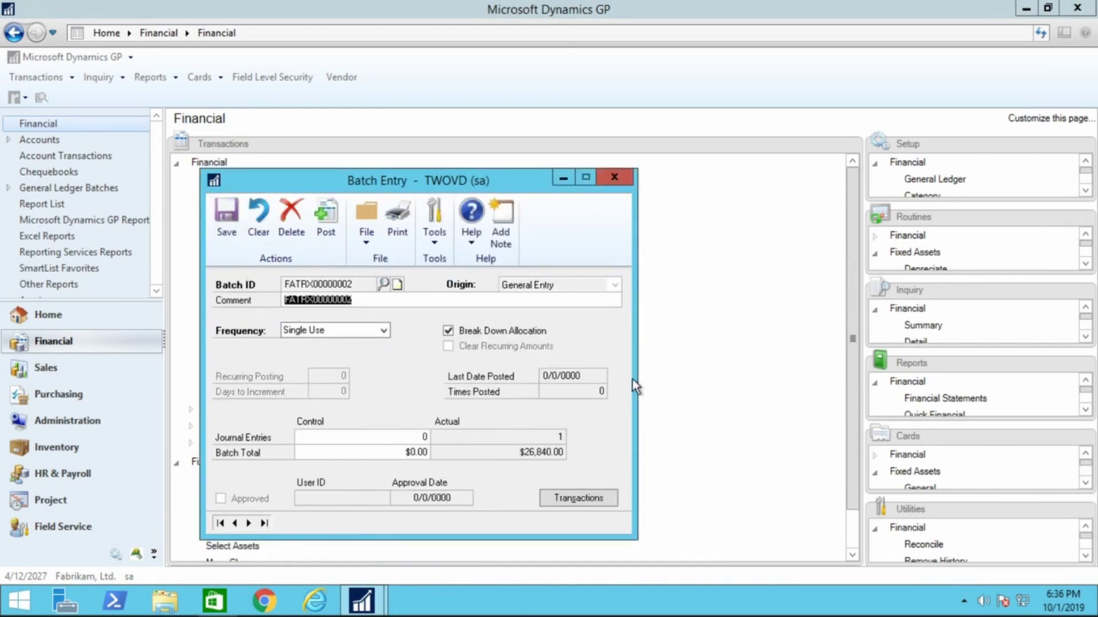
pyautogui.click(611, 178)
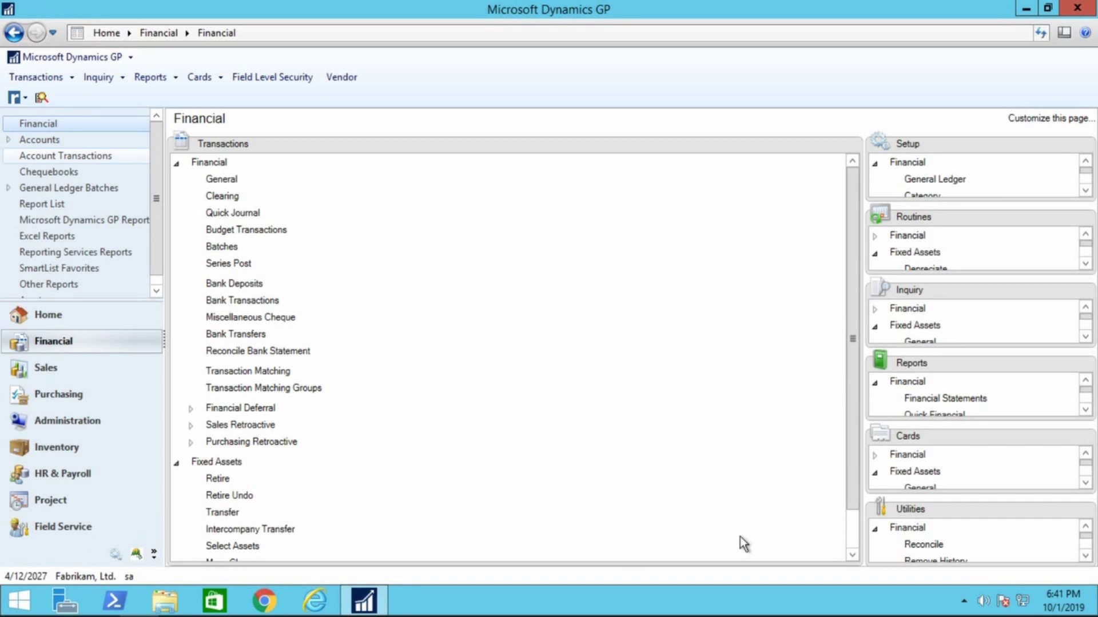
# Step: Open the Fixed Assets Financial Detail inquiry for the Super Server asset COMP0002 in the INTERNAL book
pyautogui.click(1085, 291)
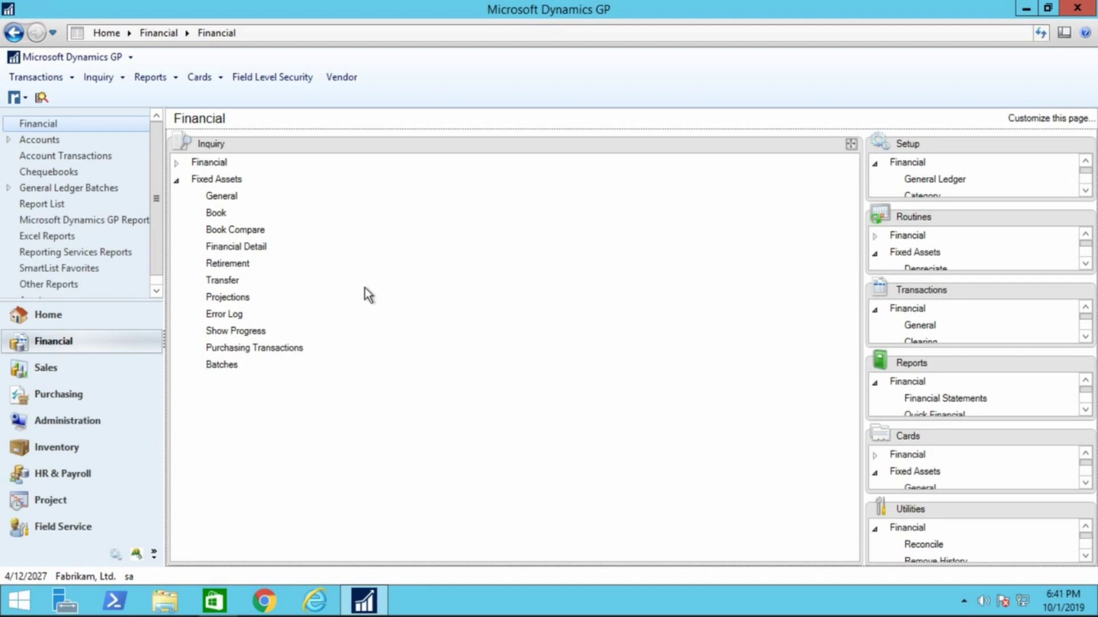
pyautogui.click(260, 248)
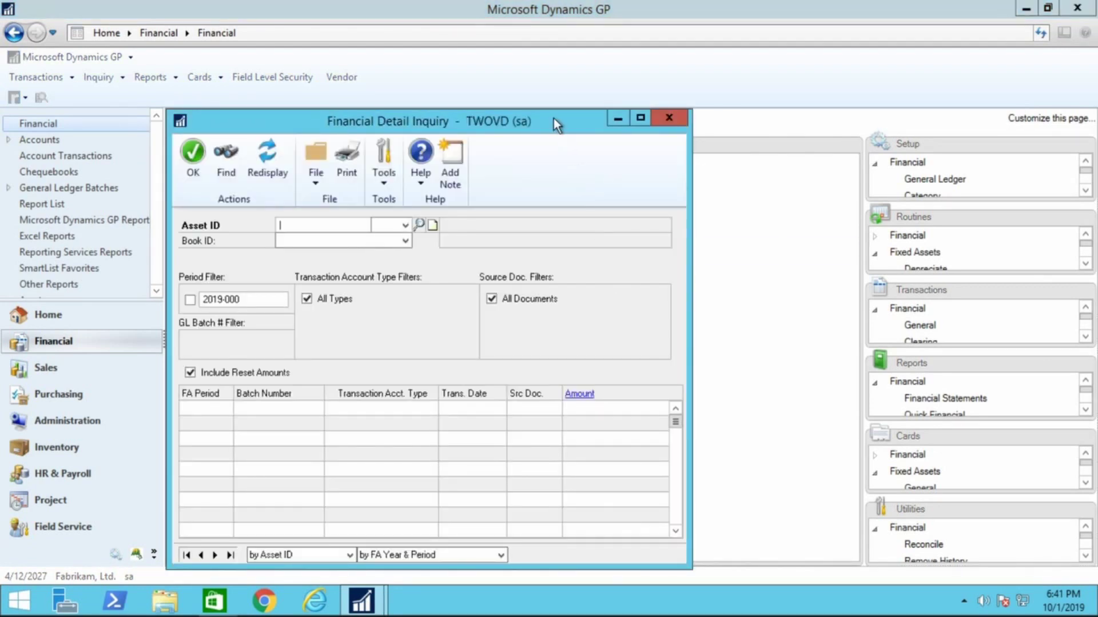
pyautogui.moveTo(551, 120); pyautogui.dragTo(688, 99)
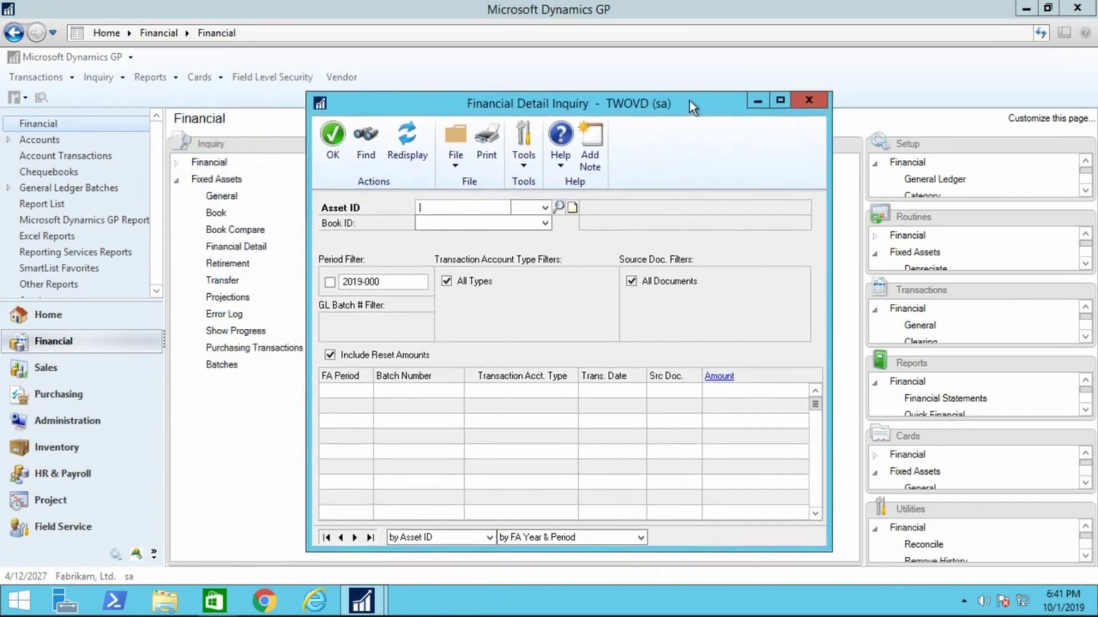
pyautogui.click(370, 537)
pyautogui.click(543, 222)
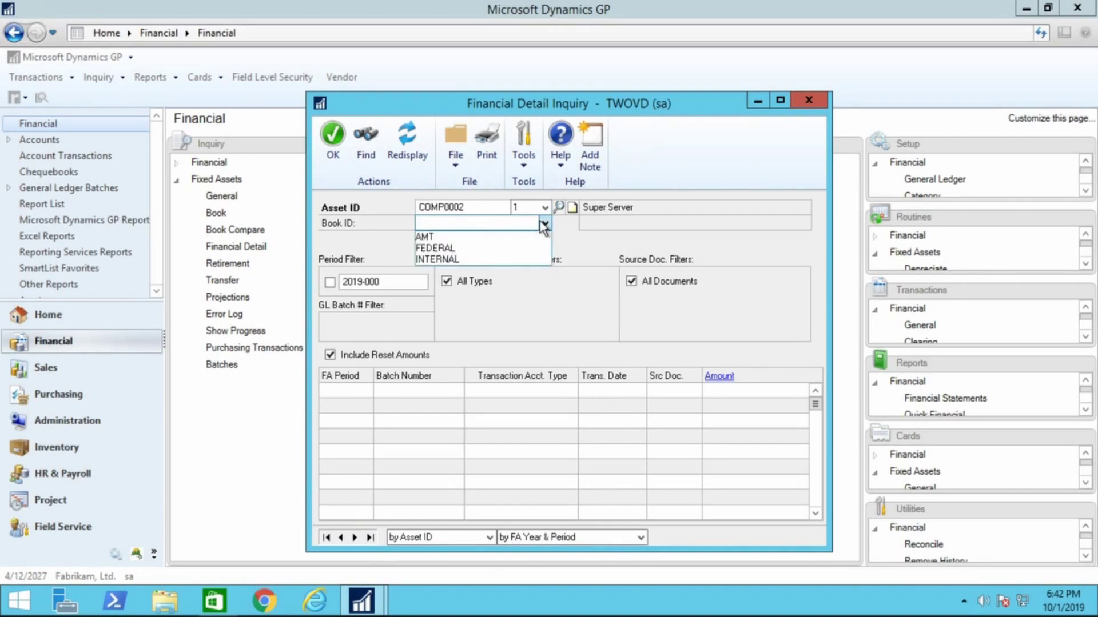
pyautogui.click(470, 257)
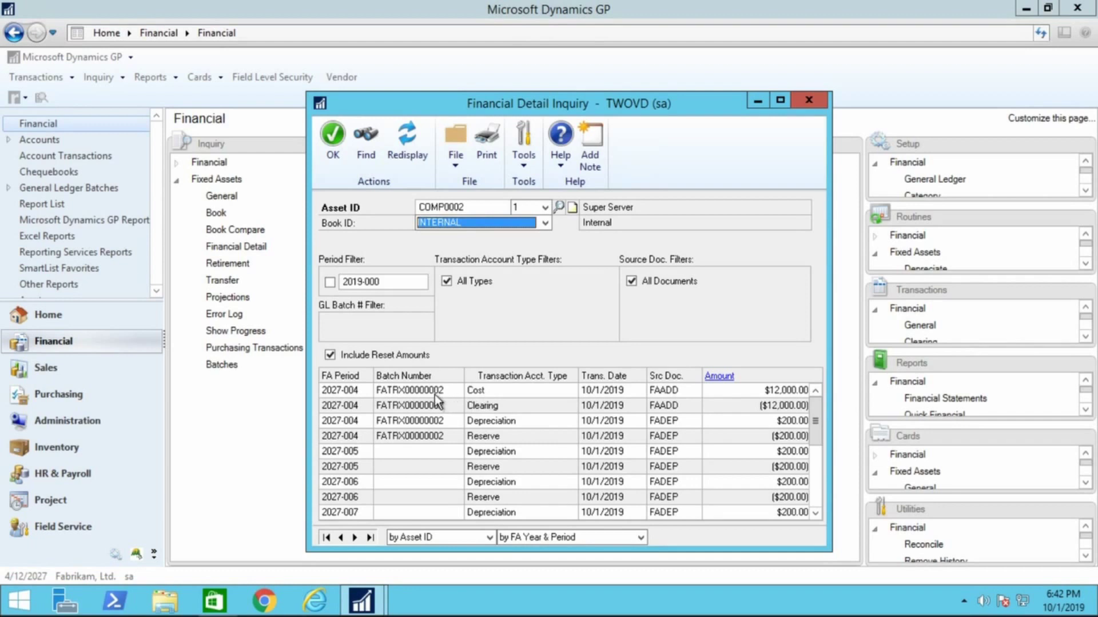
# Step: Examine the Super Server's cost, clearing, depreciation and reserve transactions by period and their batch numbers
pyautogui.click(471, 394)
pyautogui.click(473, 402)
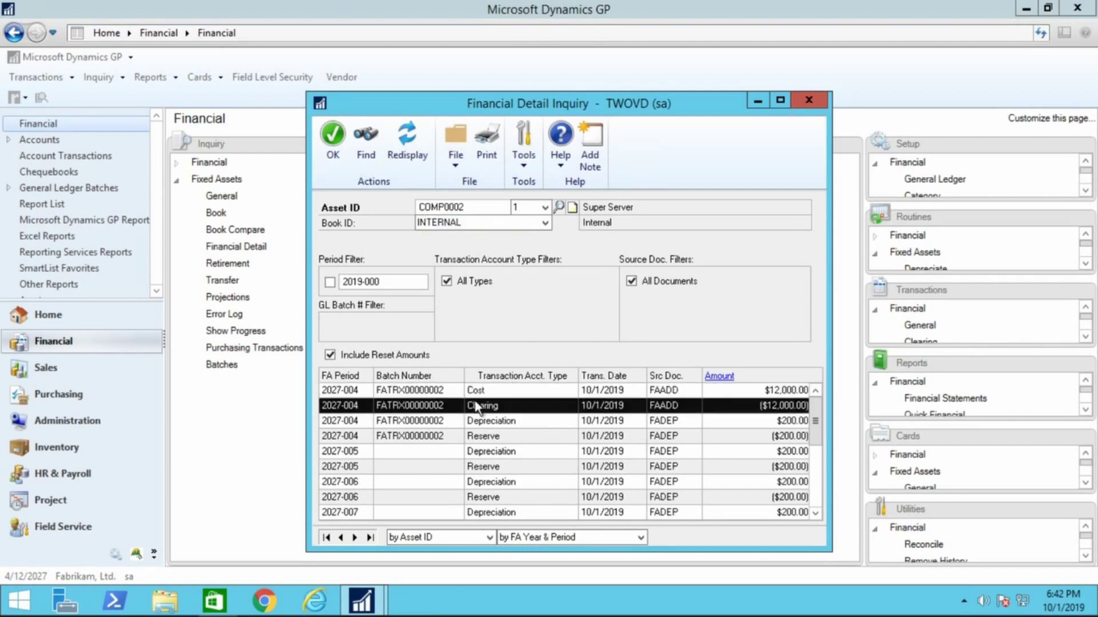
pyautogui.click(525, 421)
pyautogui.click(522, 435)
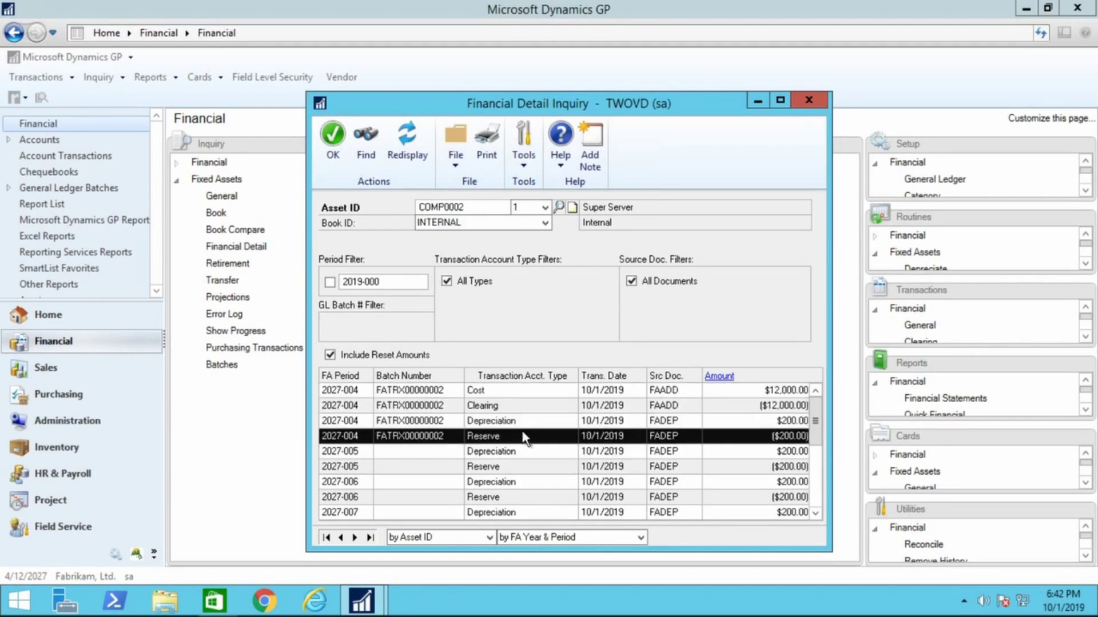
pyautogui.click(550, 423)
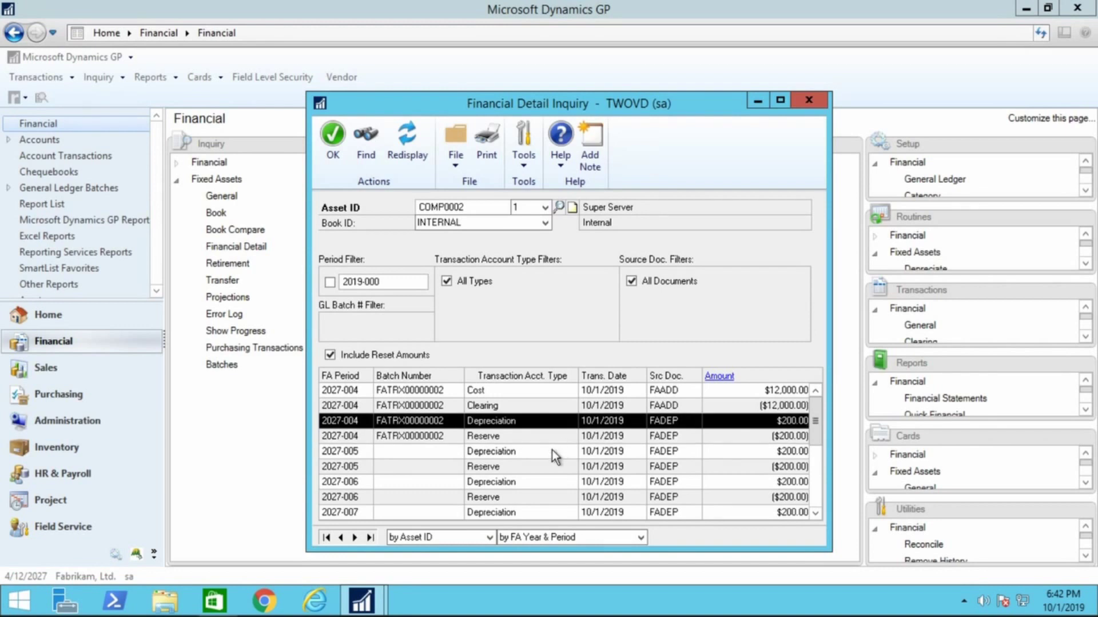
pyautogui.click(551, 451)
pyautogui.click(538, 467)
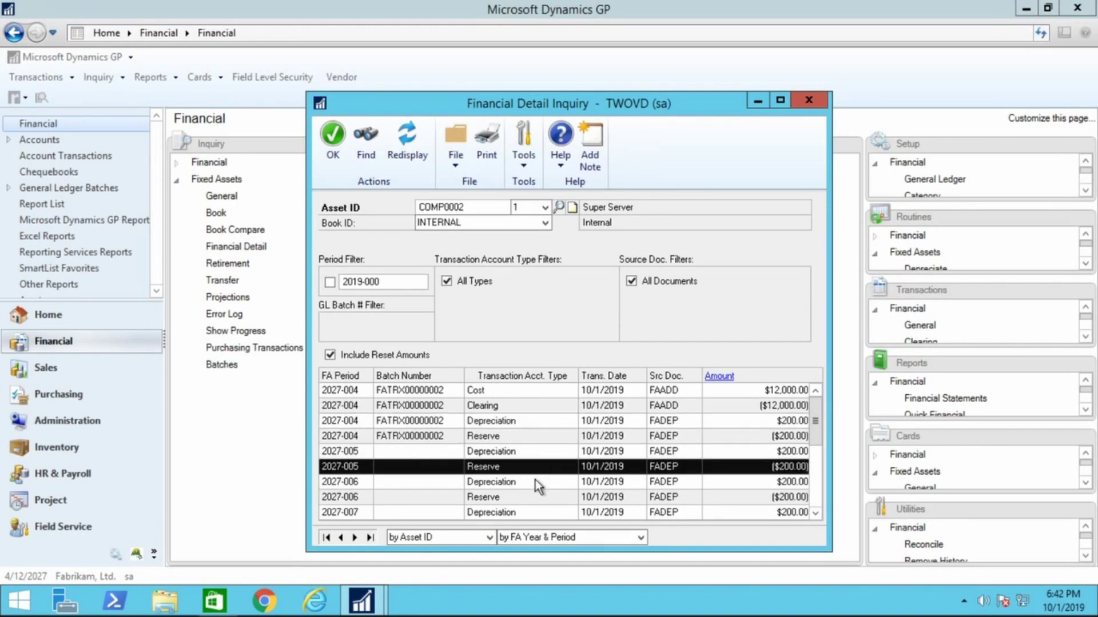
pyautogui.click(528, 484)
pyautogui.click(527, 501)
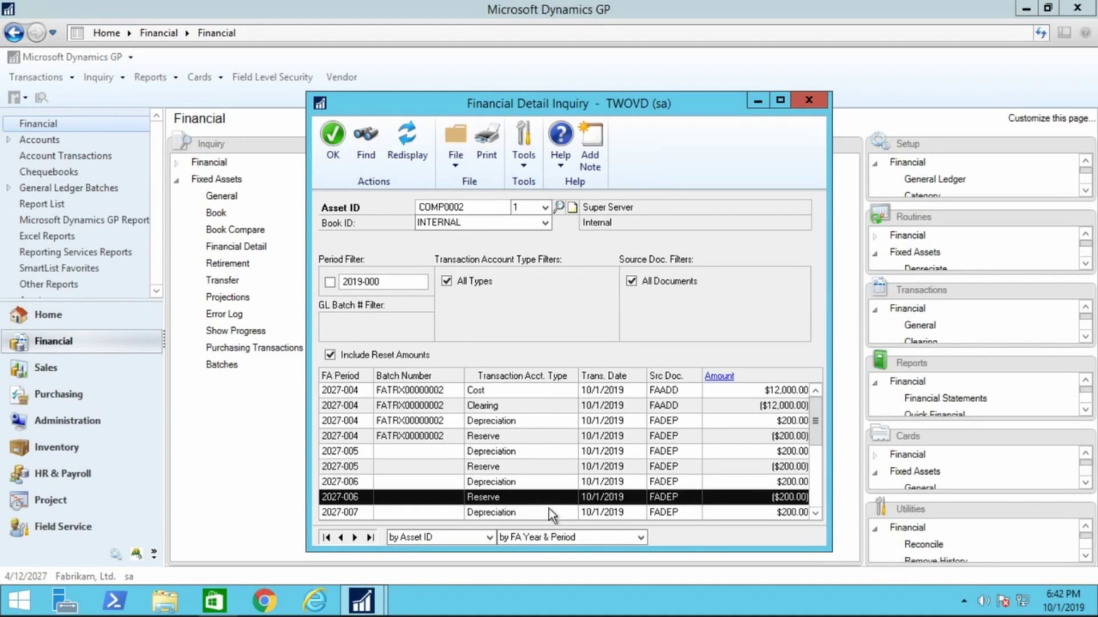
pyautogui.scroll(-3, 609, 467)
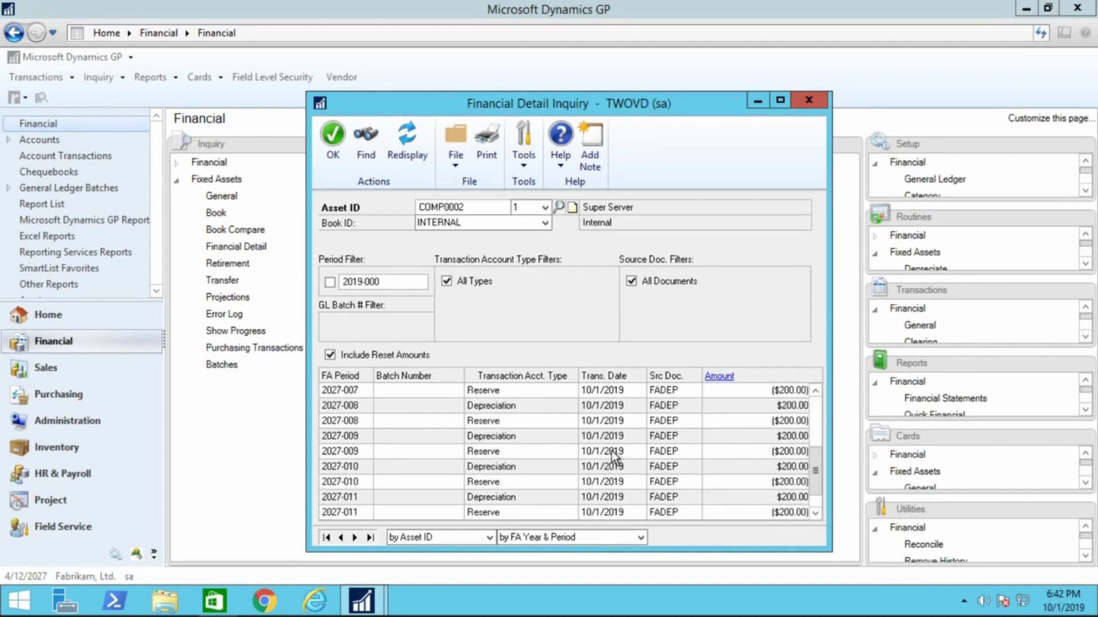
# Step: Check the remaining periods, view the posting details of the Super Server's 2027-004 Cost transaction, and close the detail display
pyautogui.click(413, 506)
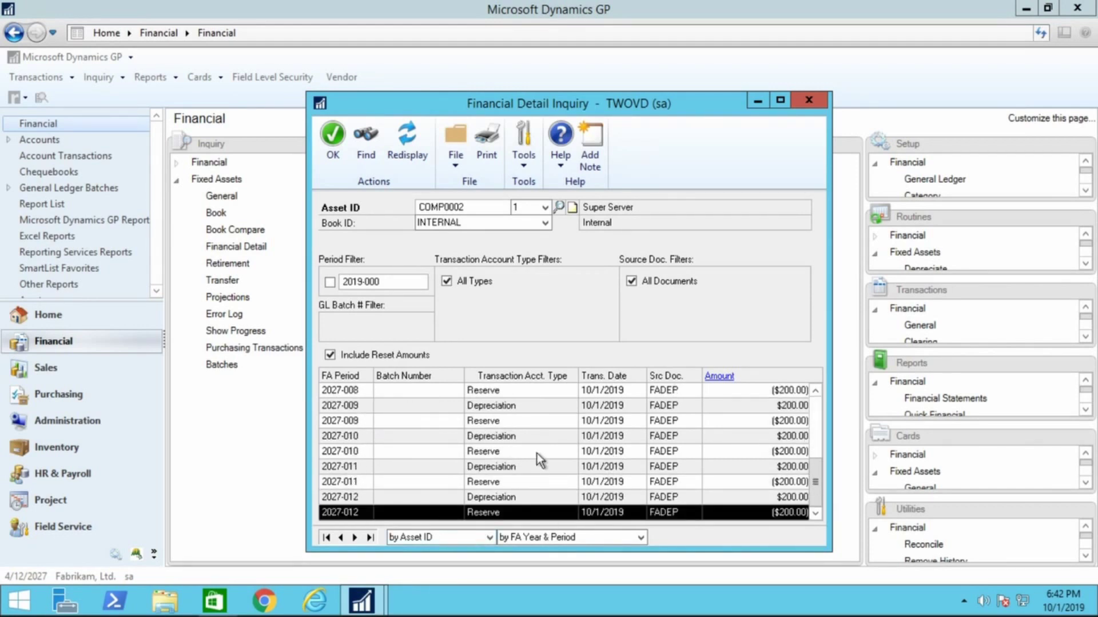
pyautogui.scroll(1, 571, 454)
pyautogui.scroll(1, 571, 454)
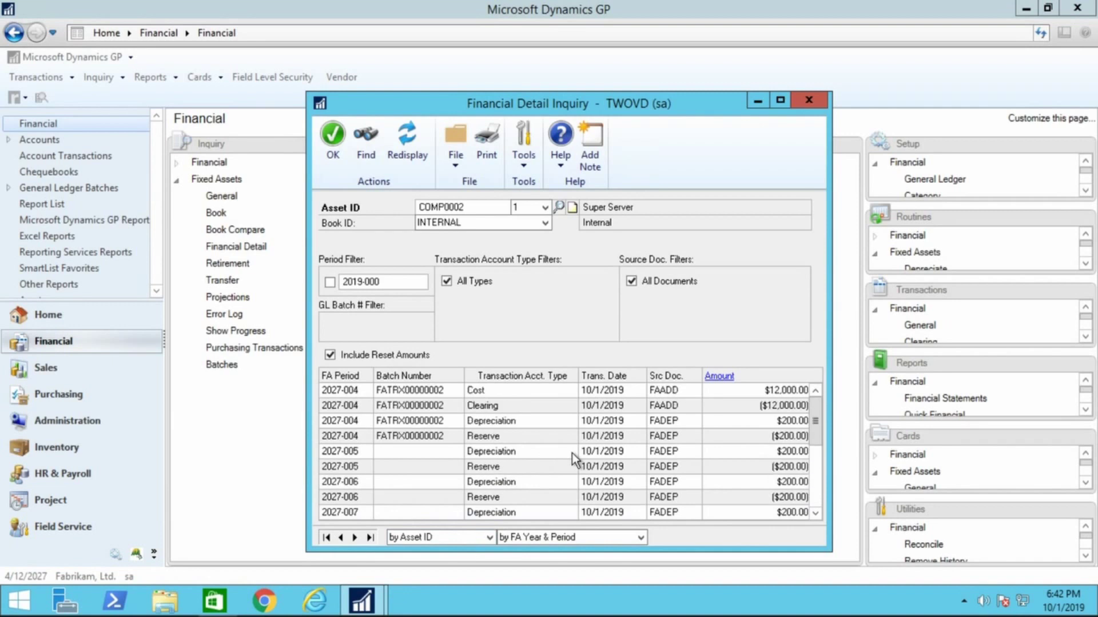
pyautogui.click(516, 390)
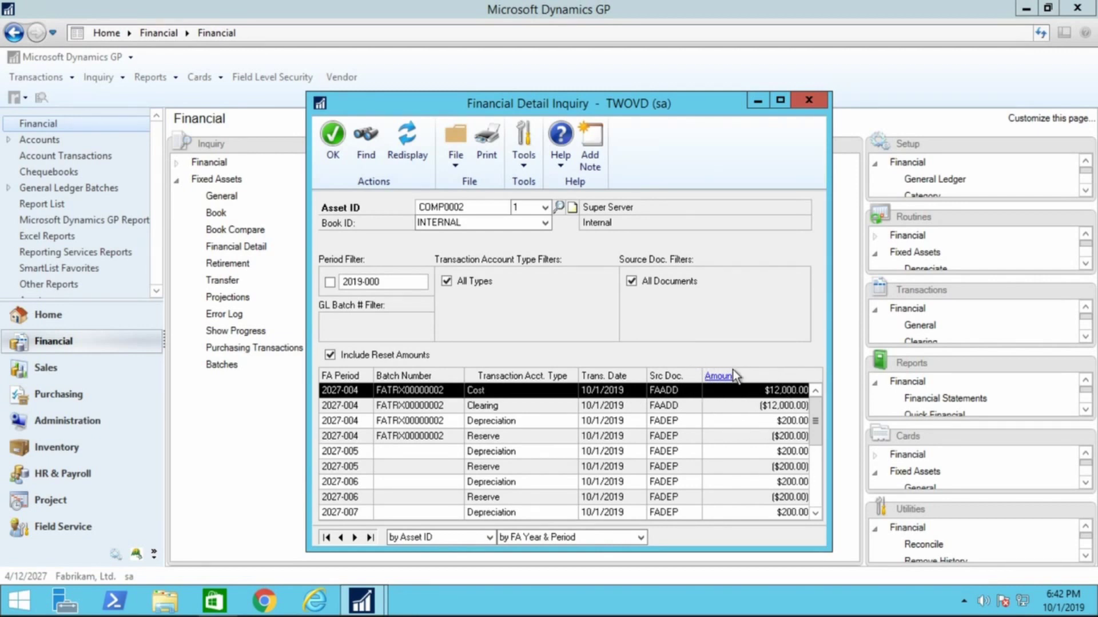
pyautogui.click(719, 376)
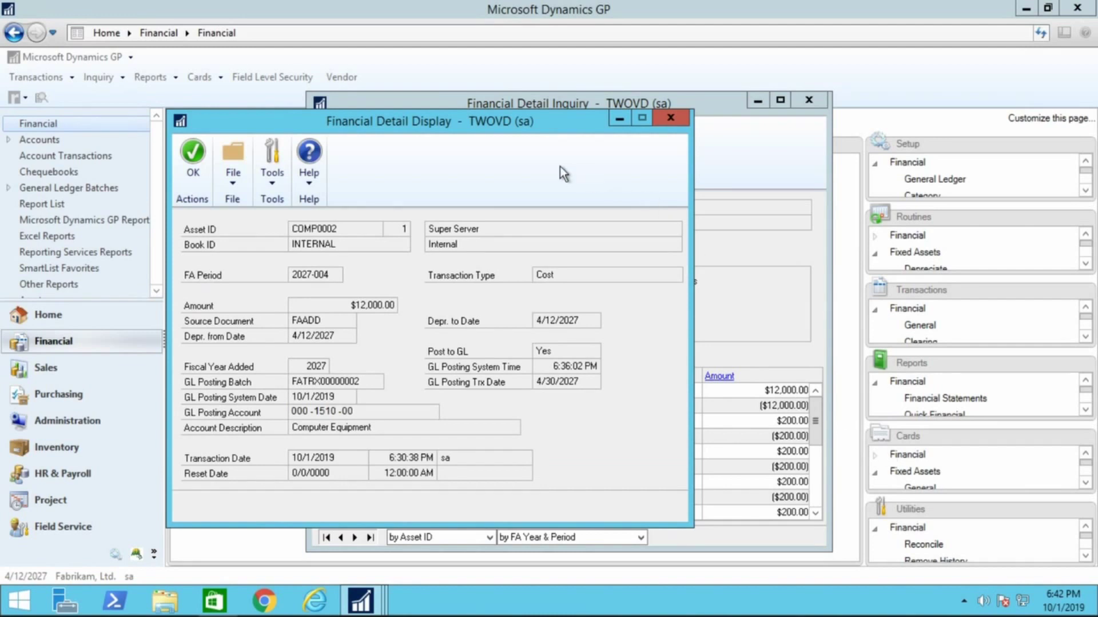
pyautogui.moveTo(559, 118); pyautogui.dragTo(622, 75)
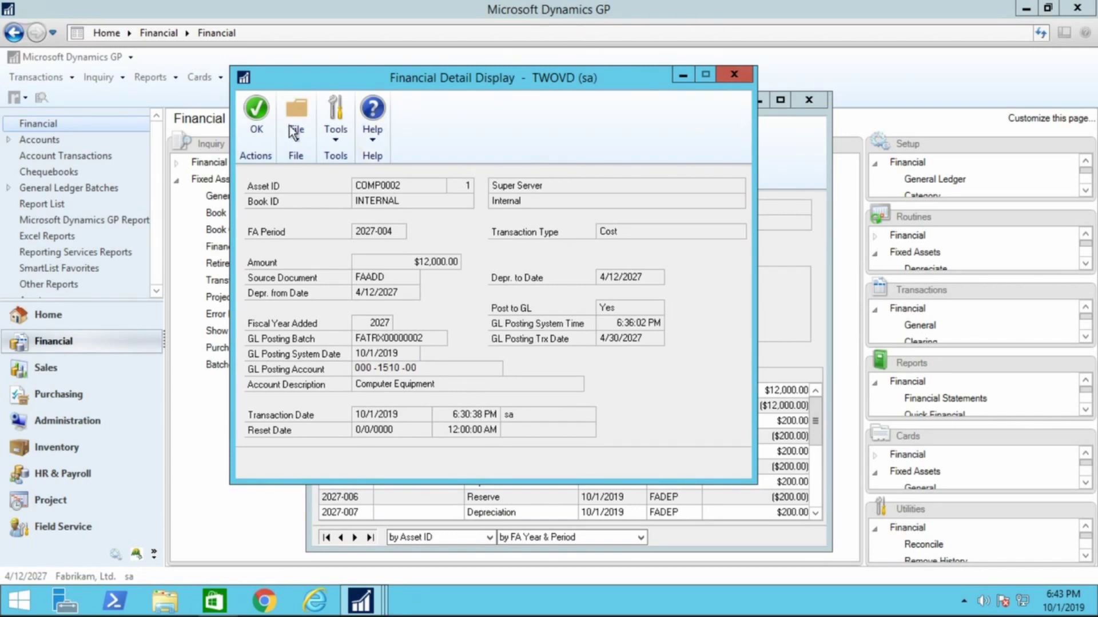
pyautogui.click(256, 112)
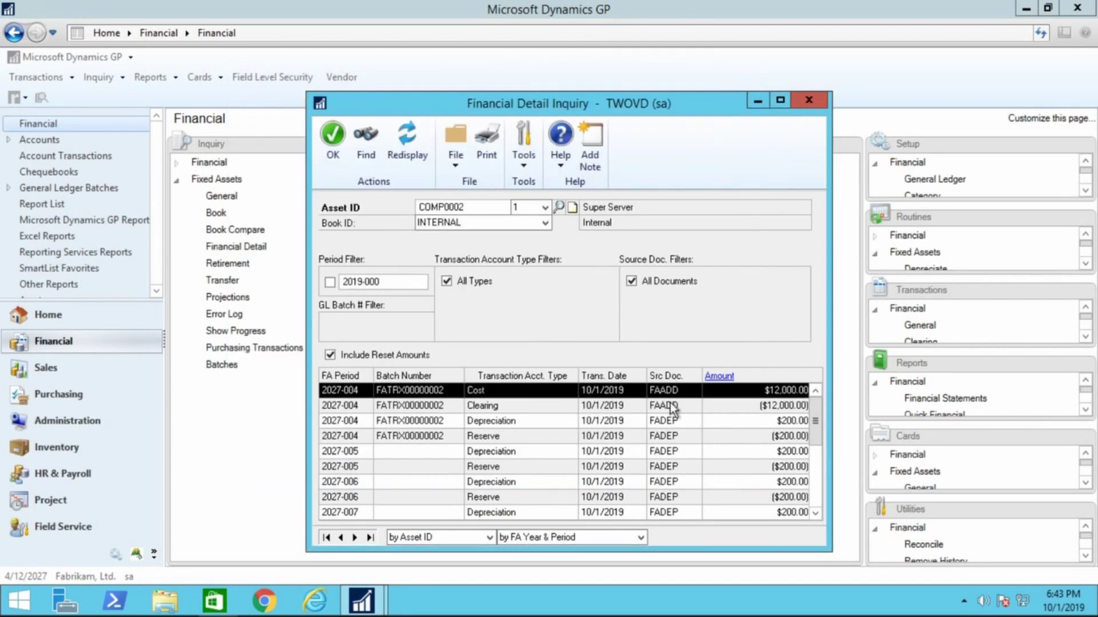
# Step: View the posting details of the 2027-004 Depreciation transaction and close the detail display
pyautogui.click(597, 422)
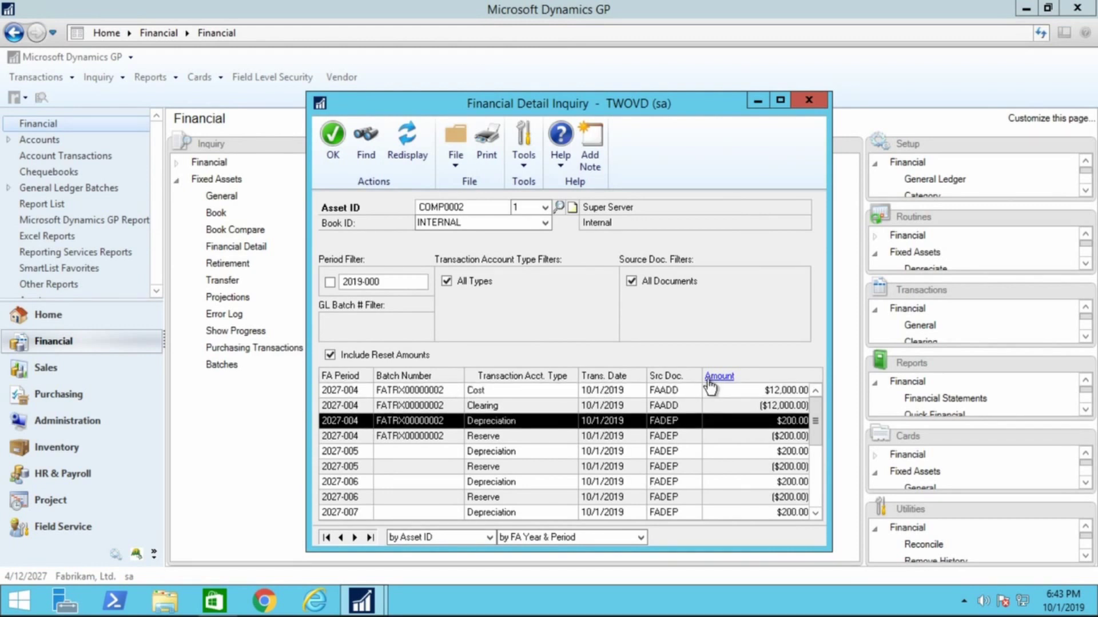
pyautogui.click(732, 421)
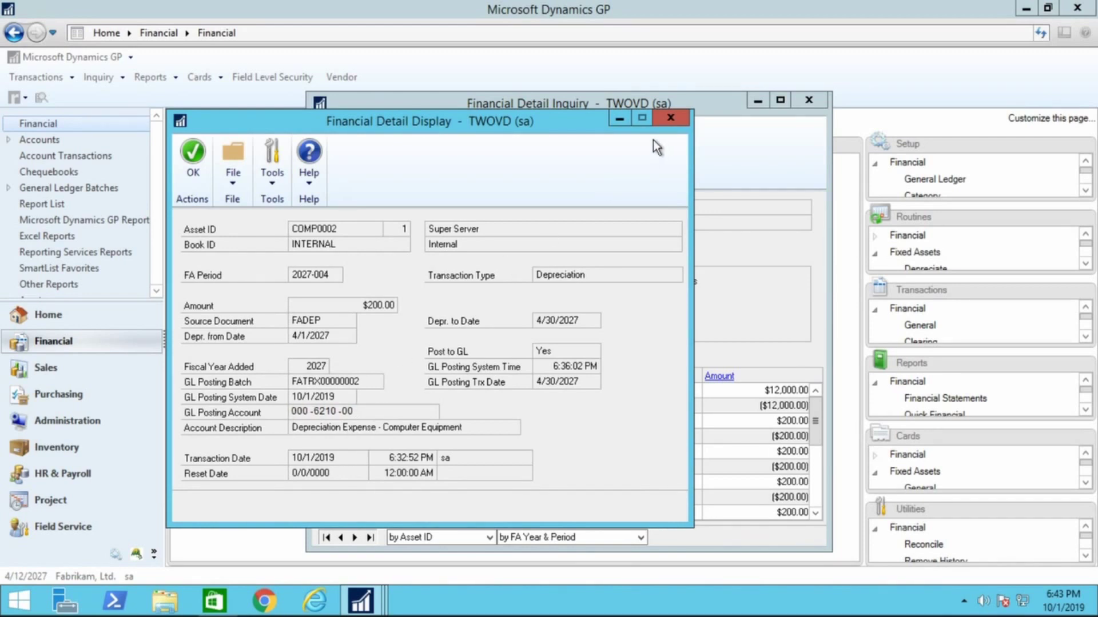
pyautogui.click(665, 119)
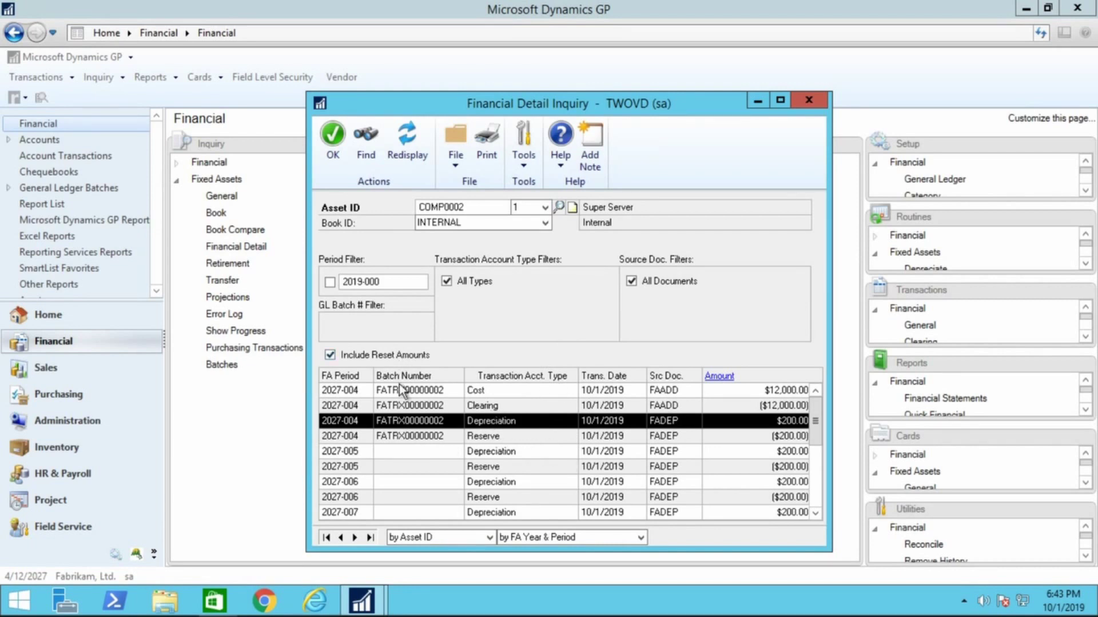
# Step: Compare the 2027-005 lines without a batch number to the 2027-004 lines in batch FATRX00000002, and close the inquiry
pyautogui.click(414, 452)
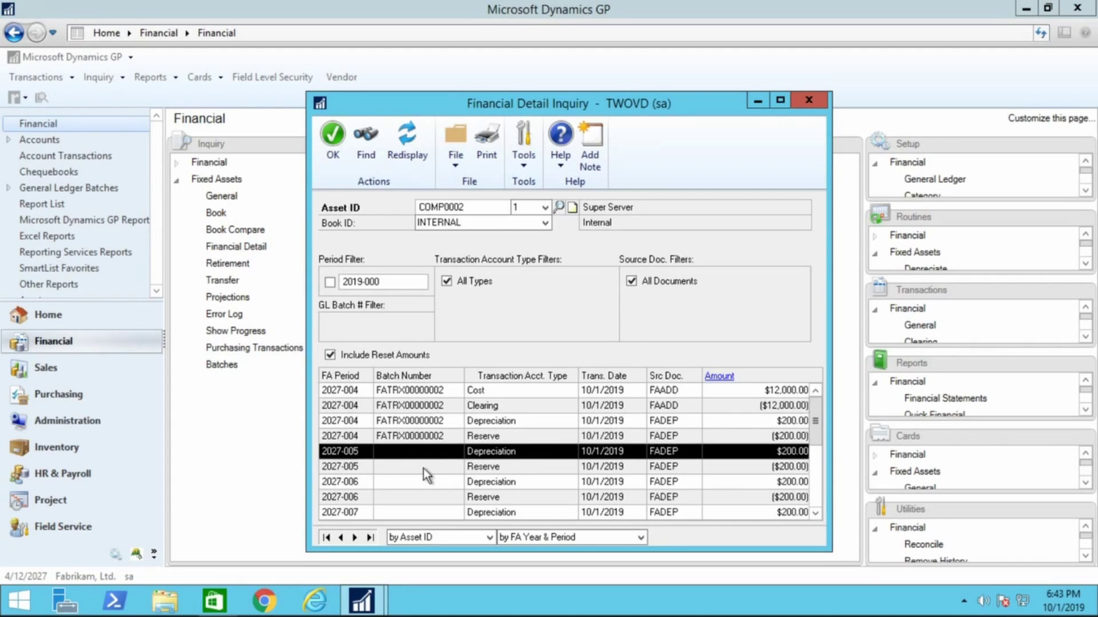
pyautogui.click(423, 467)
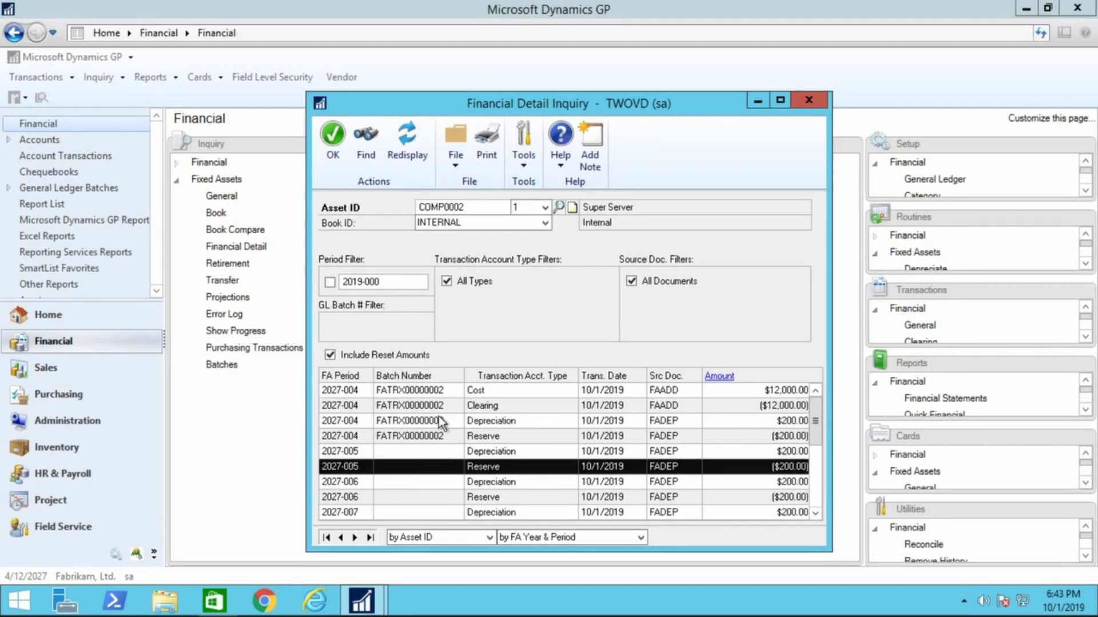
pyautogui.click(427, 394)
pyautogui.click(425, 405)
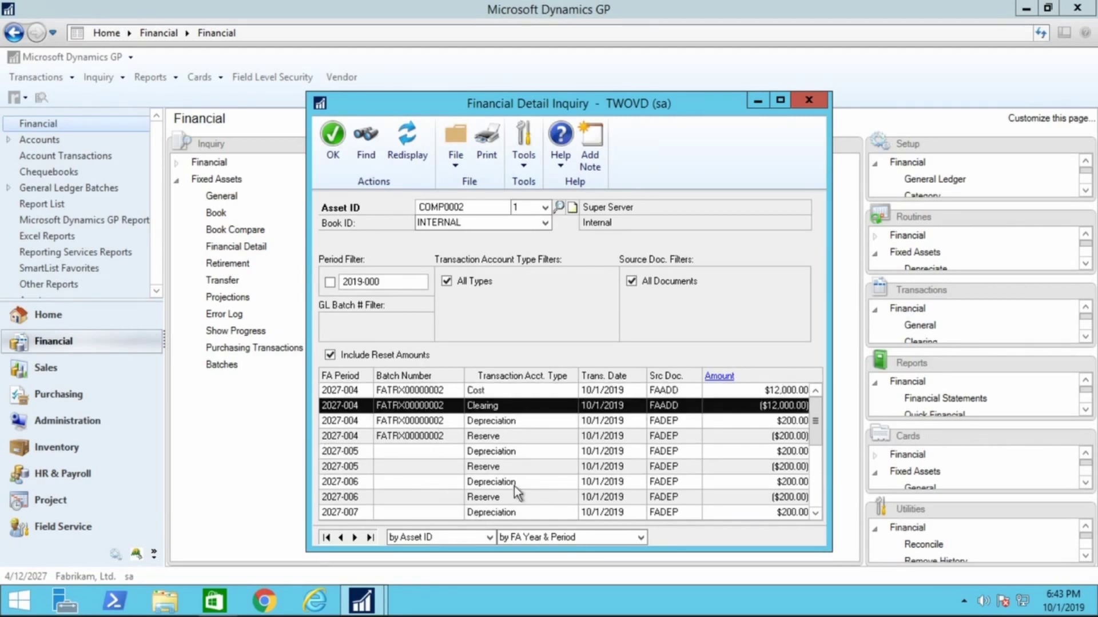
pyautogui.click(429, 421)
pyautogui.click(431, 435)
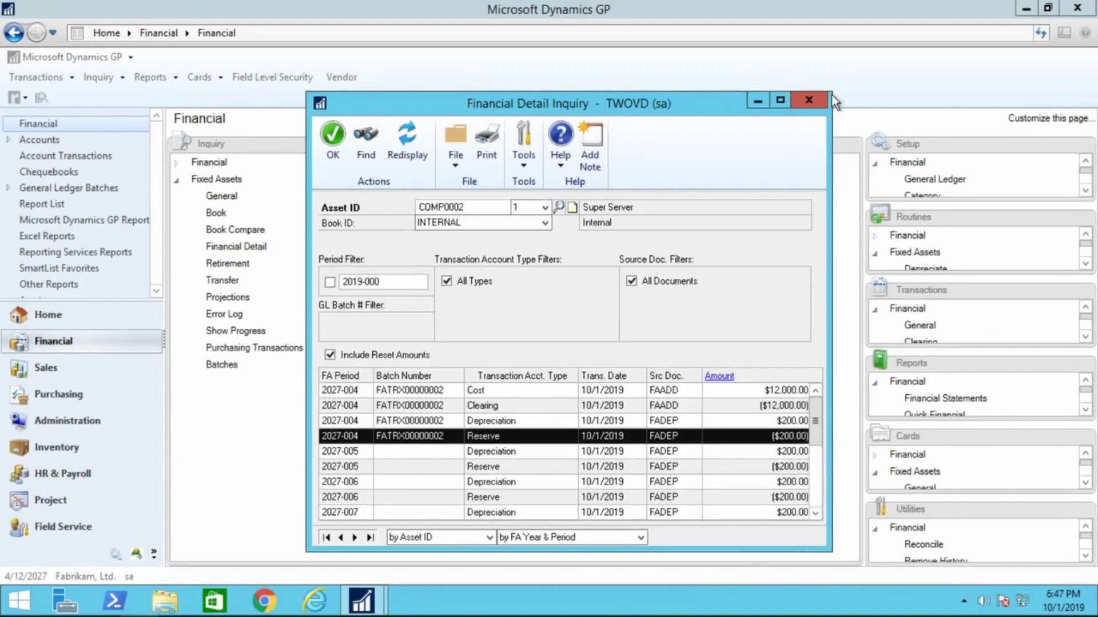
pyautogui.click(809, 100)
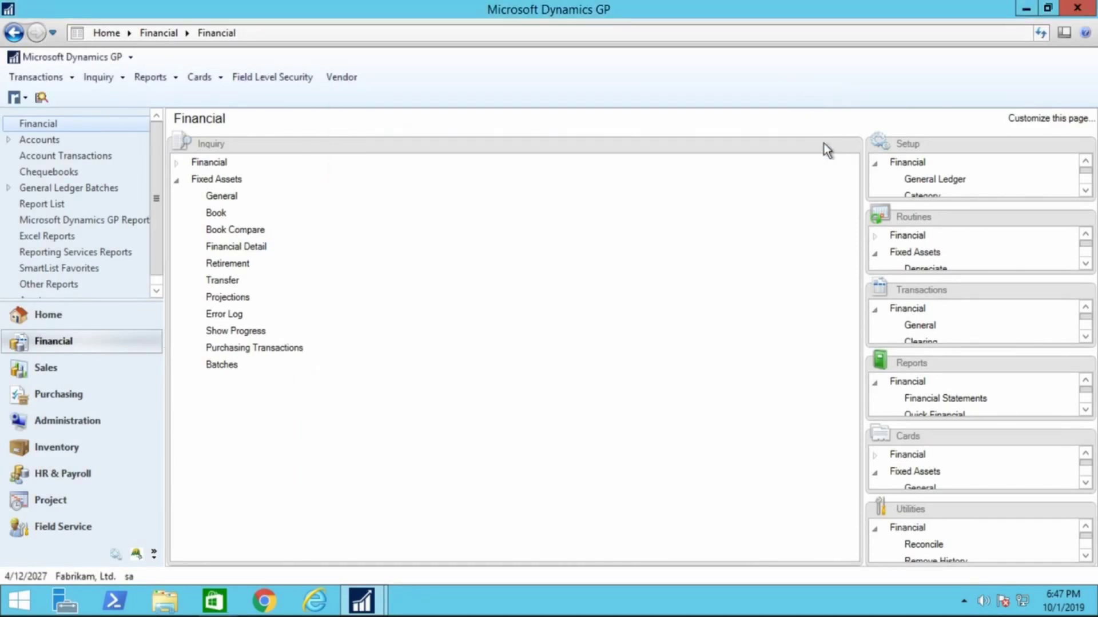
# Step: Open the Fixed Assets Activity Reports and choose the Fixed Assets to General Ledger Reconciliation report
pyautogui.click(1084, 363)
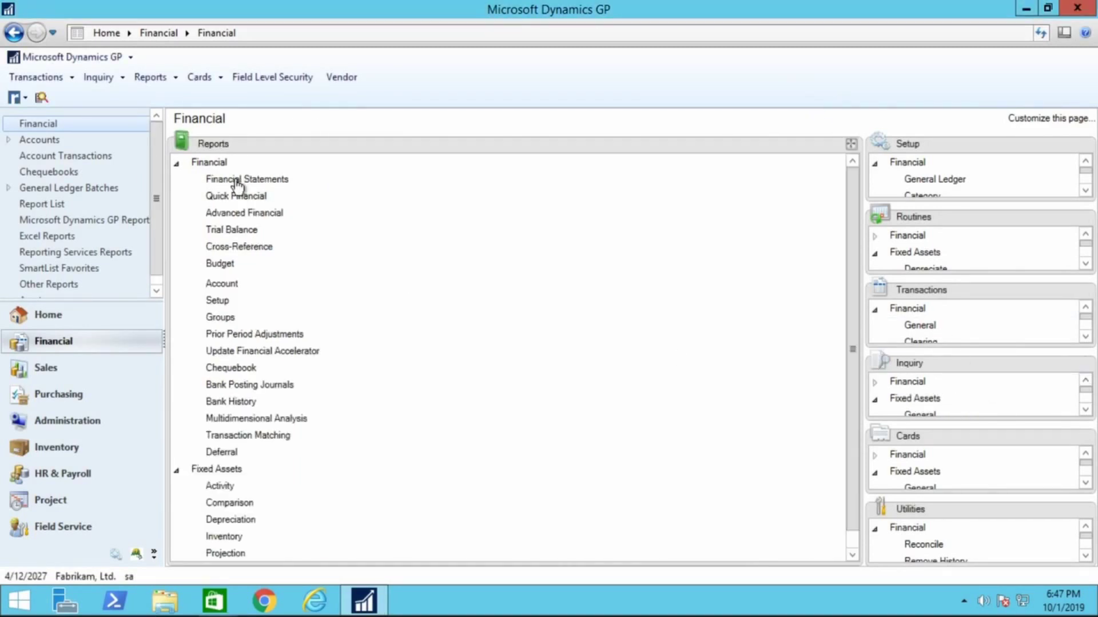
pyautogui.click(176, 163)
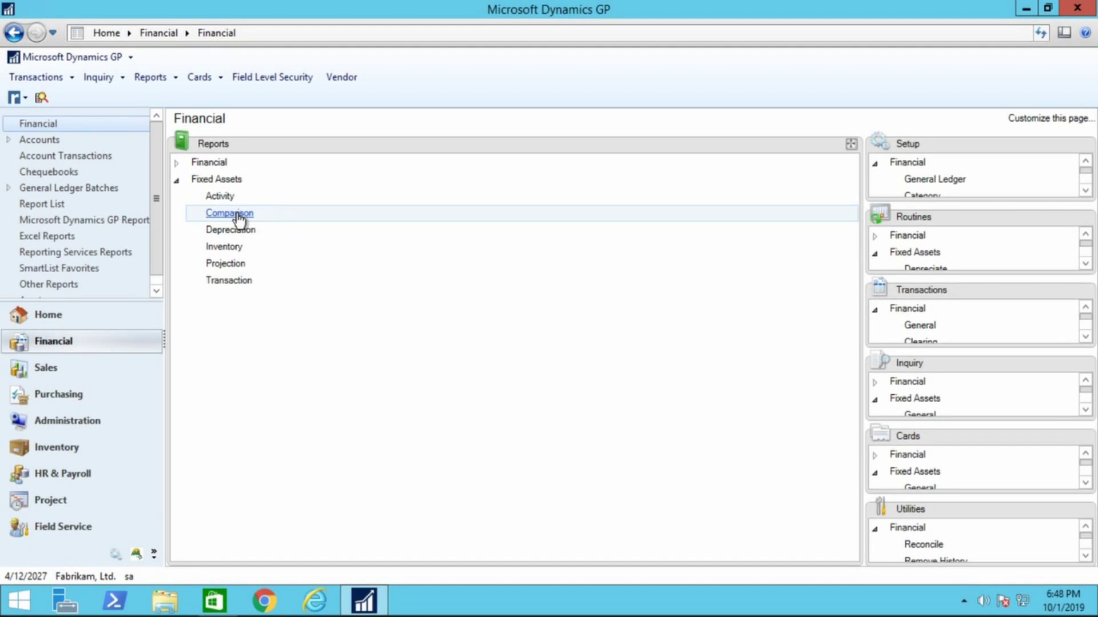
pyautogui.click(219, 197)
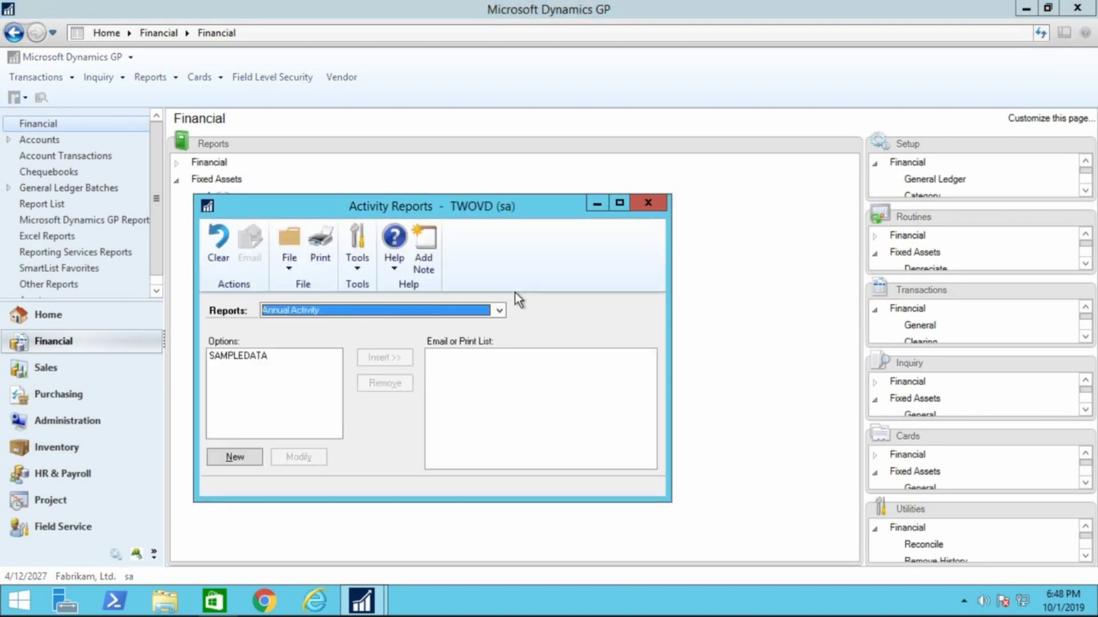
pyautogui.moveTo(541, 204); pyautogui.dragTo(611, 114)
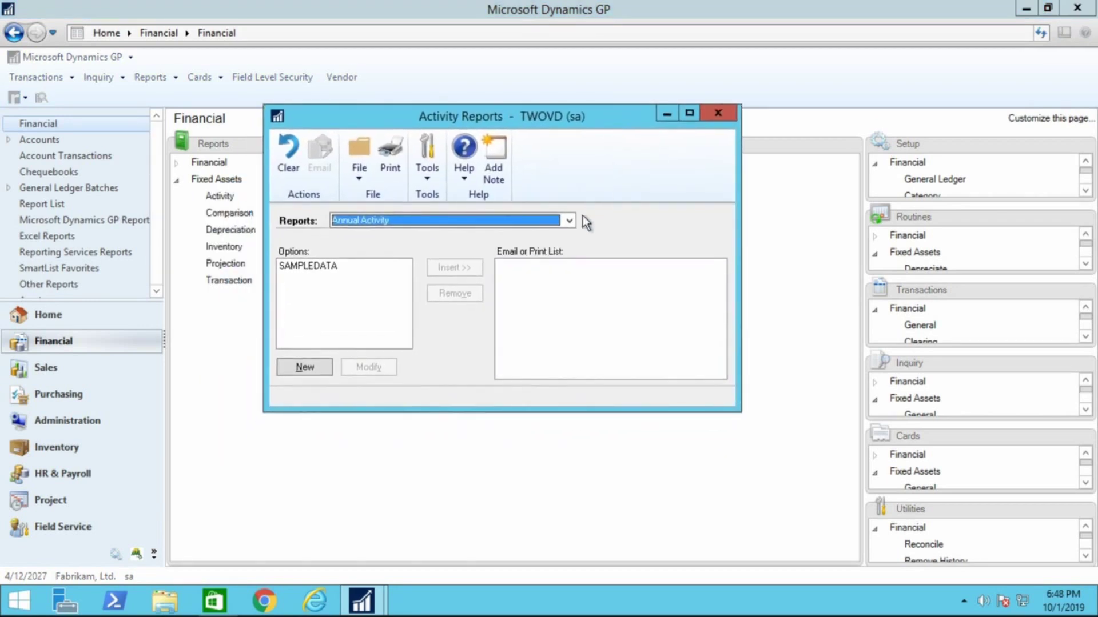
pyautogui.click(569, 221)
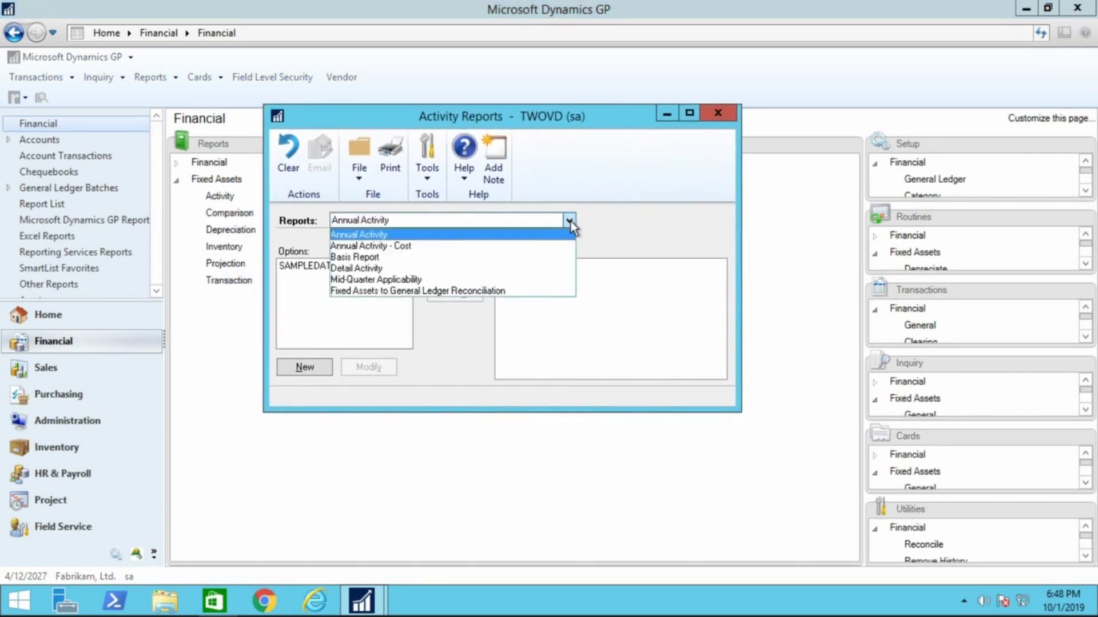
pyautogui.click(507, 292)
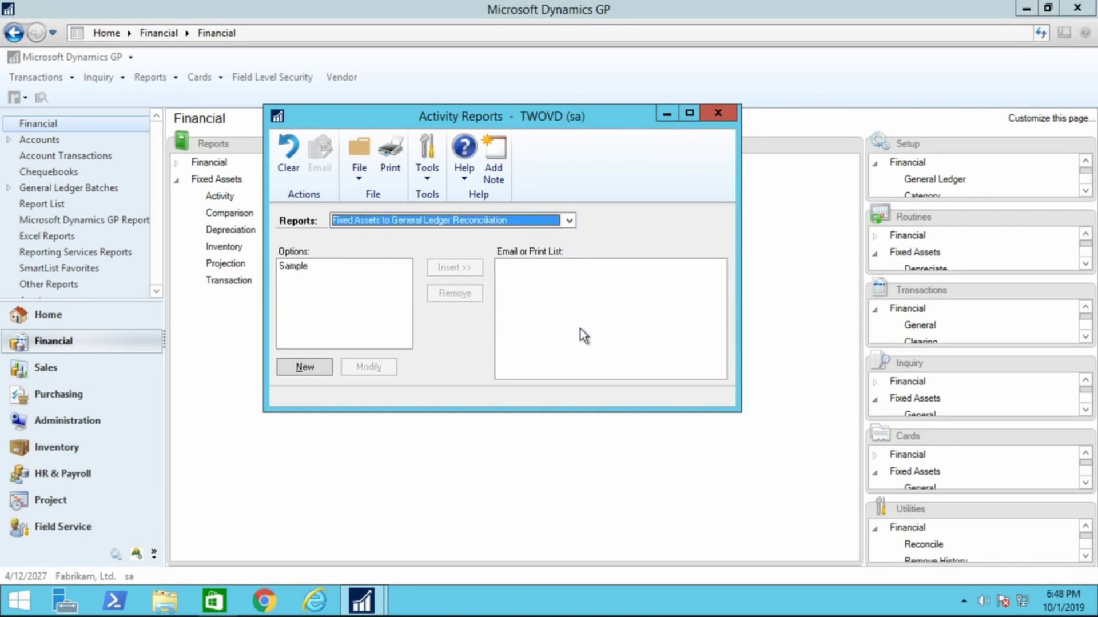
# Step: Add the Sample option to the print list, print the reconciliation report to the screen, and maximize the output window
pyautogui.moveTo(533, 122); pyautogui.dragTo(603, 117)
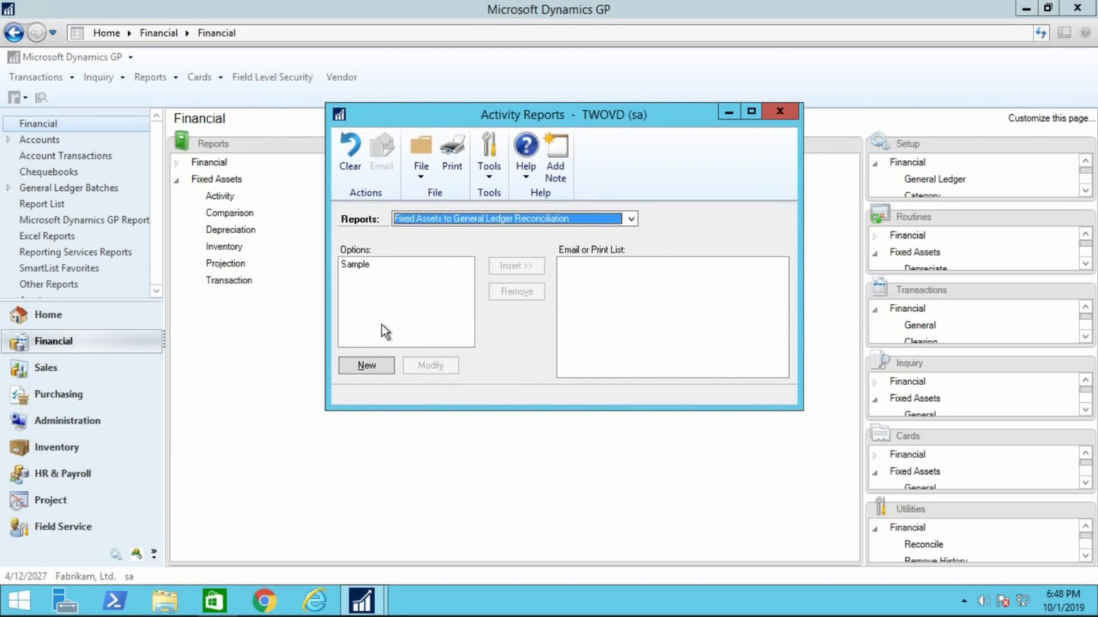
pyautogui.click(355, 266)
pyautogui.click(513, 267)
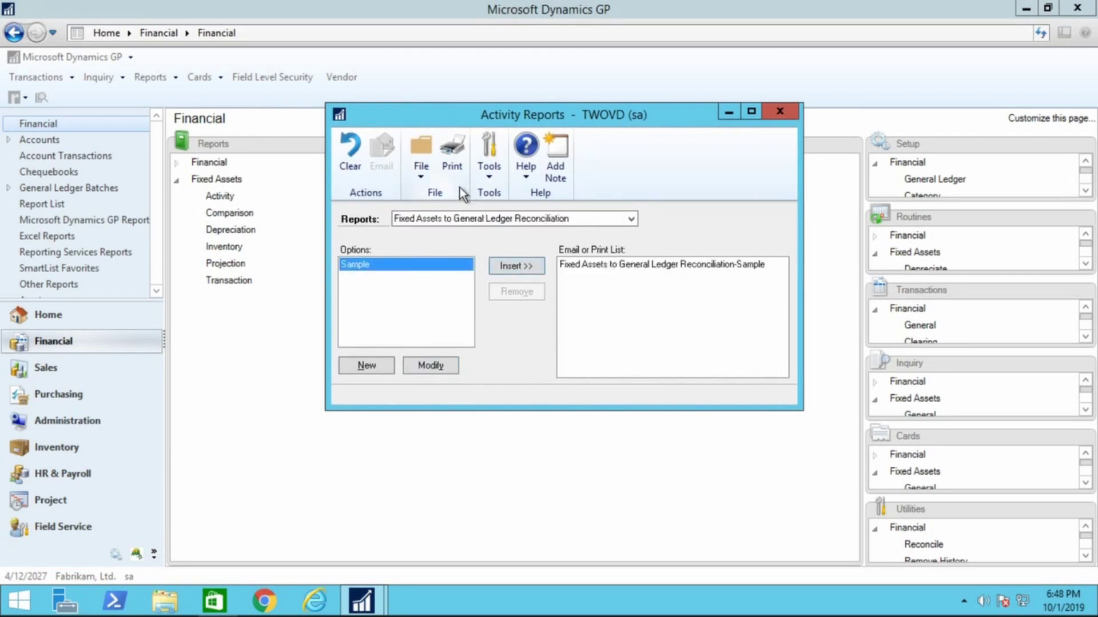
pyautogui.click(456, 166)
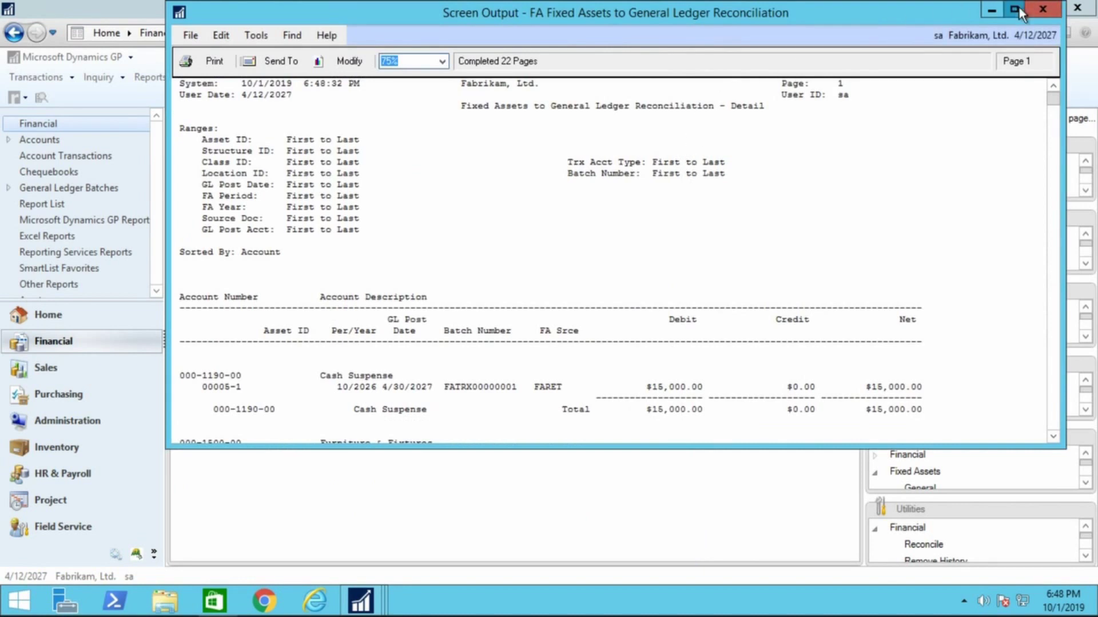
pyautogui.click(1015, 9)
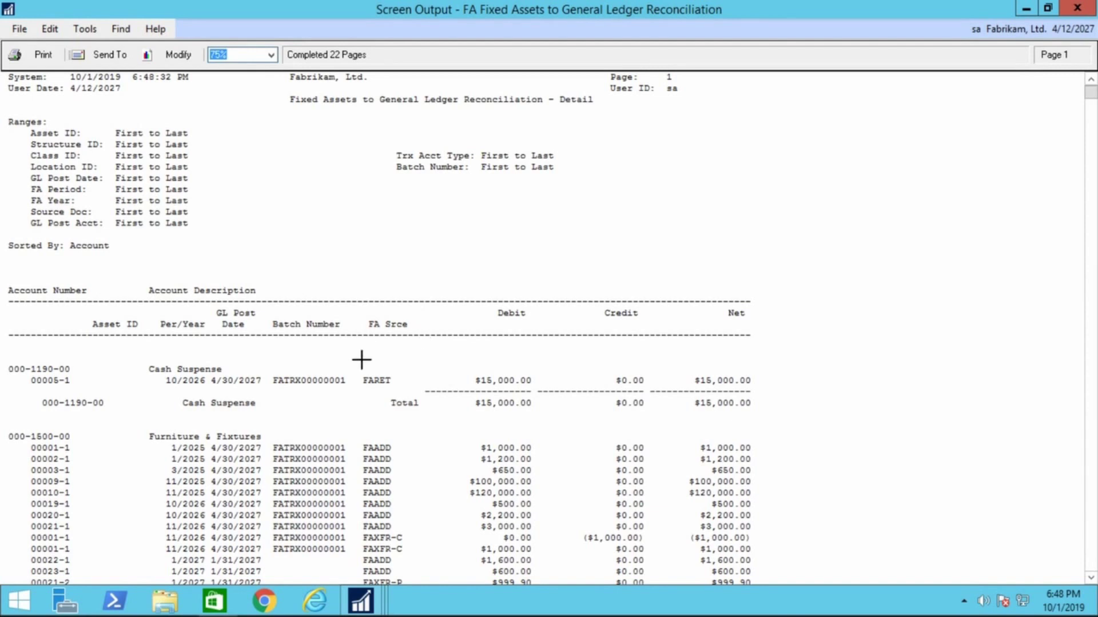
# Step: Examine the reconciliation report's Furniture & Fixtures entries with and without batch numbers, and close the report and Activity Reports windows
pyautogui.click(364, 359)
pyautogui.scroll(-2, 366, 388)
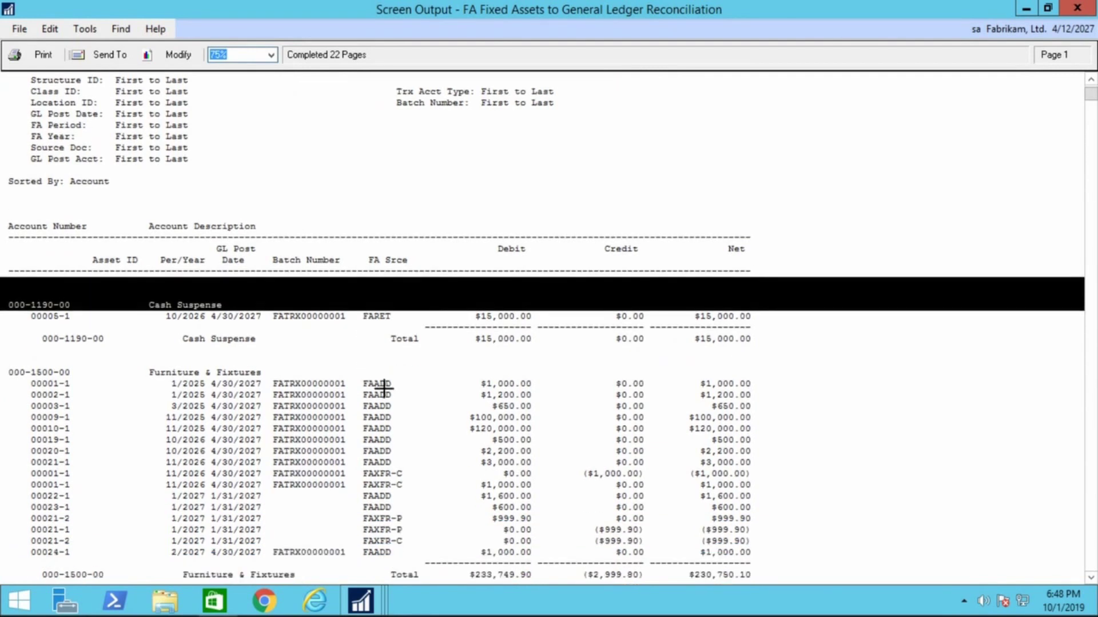
pyautogui.scroll(-1, 383, 388)
pyautogui.scroll(-3, 382, 386)
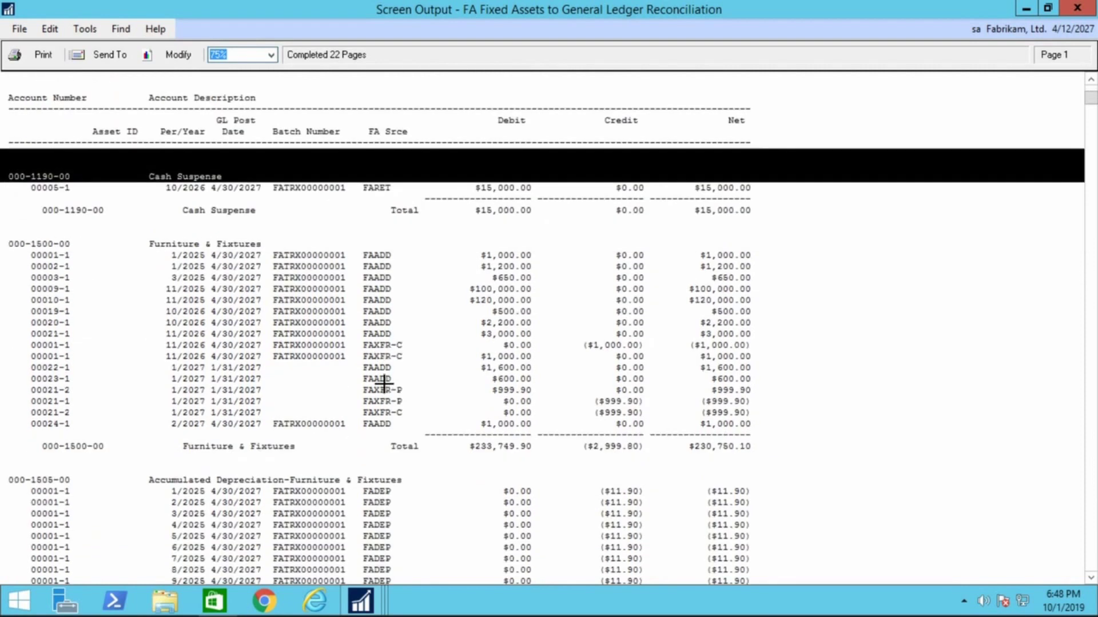
pyautogui.click(45, 244)
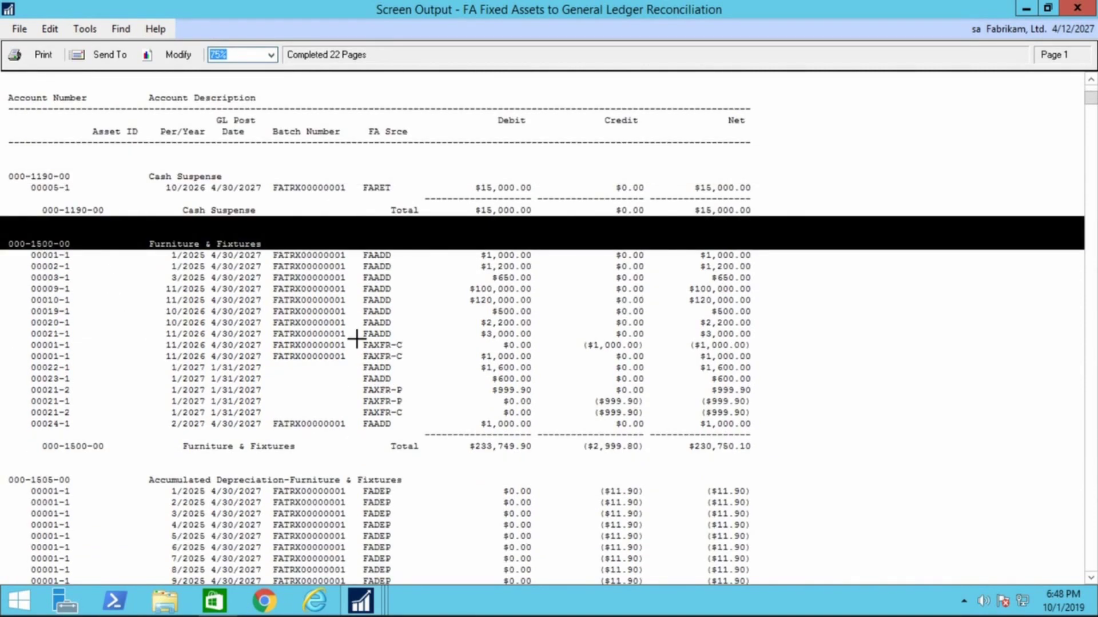
pyautogui.click(254, 255)
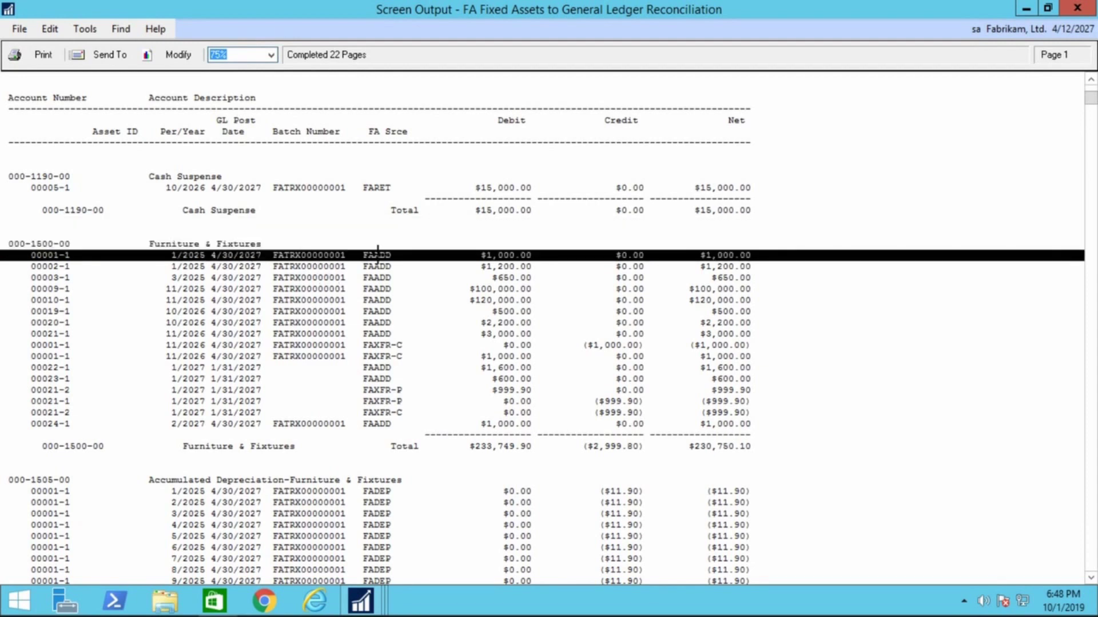
pyautogui.click(318, 368)
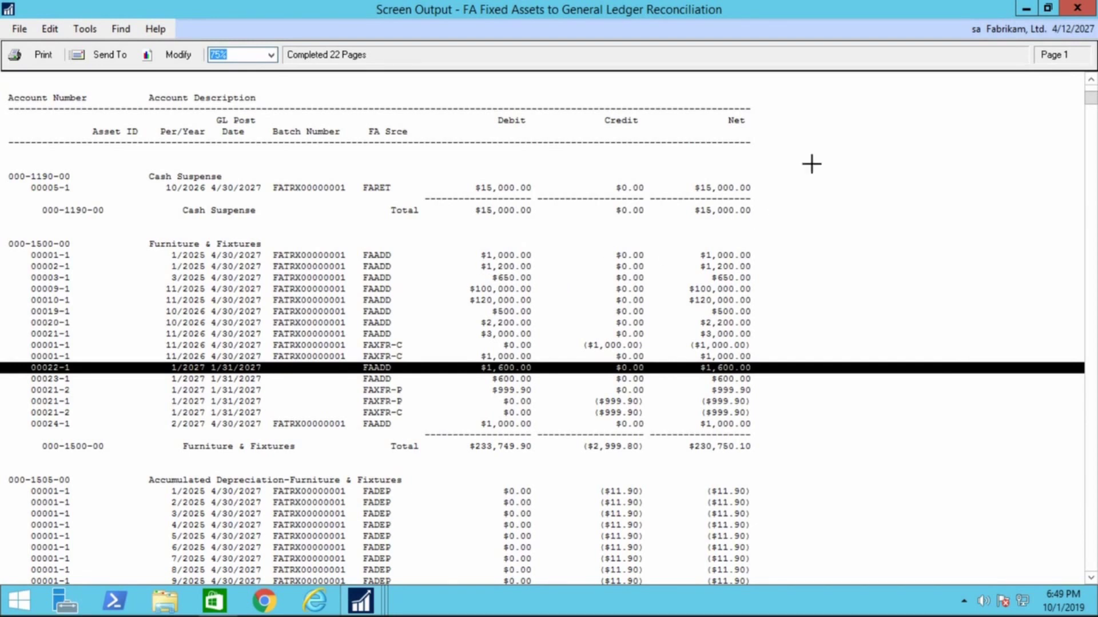
pyautogui.click(1079, 8)
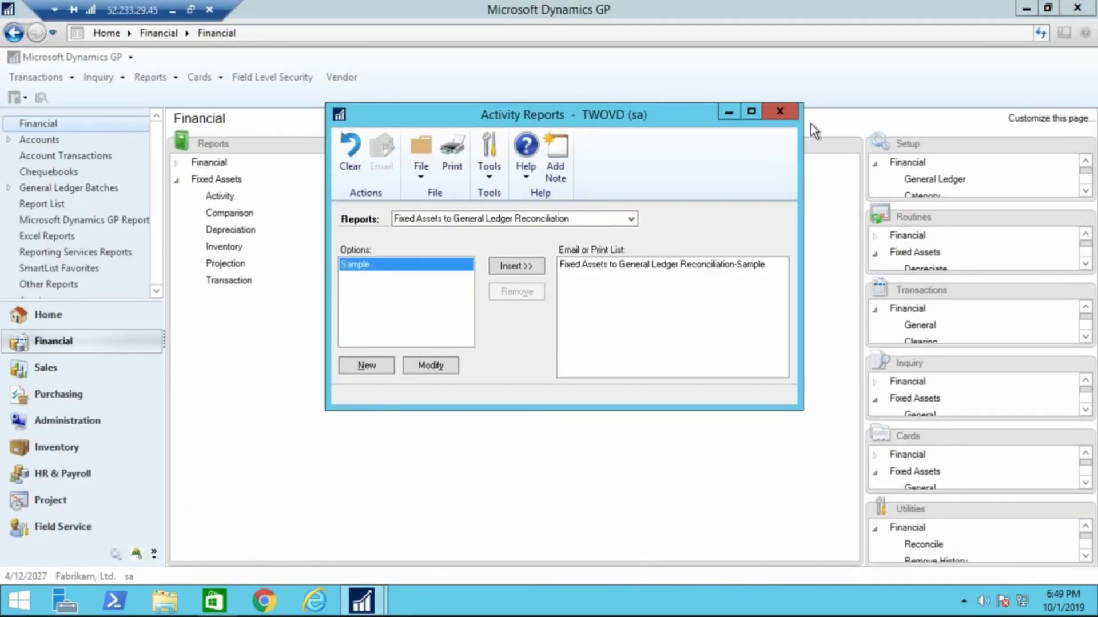
pyautogui.click(795, 113)
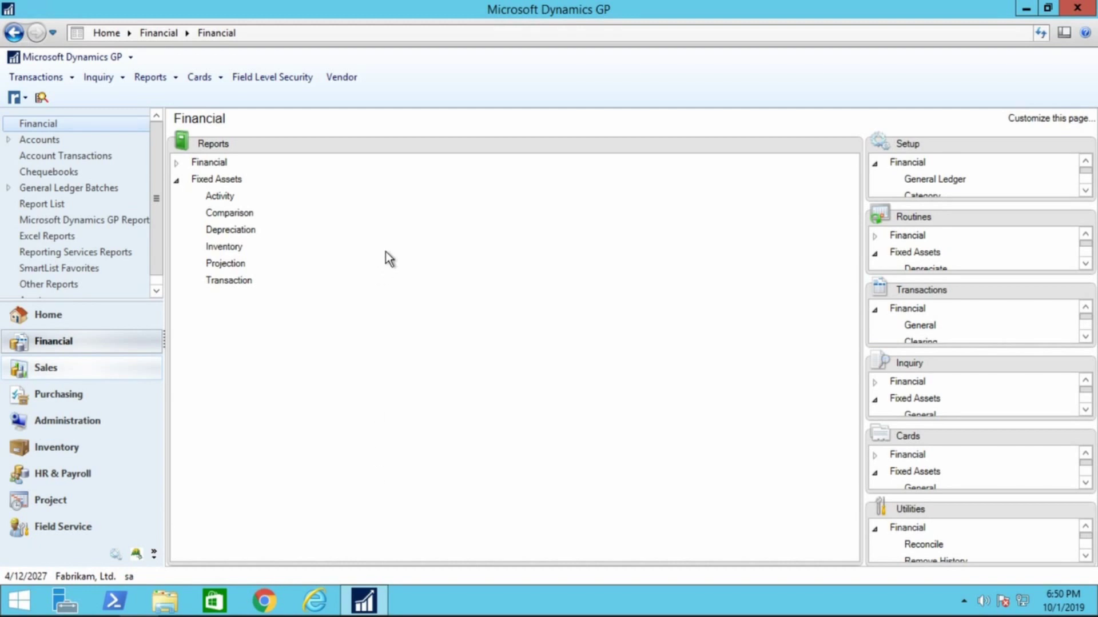
# Step: Open SmartList in a maximized window, expand the Fixed Assets folder, and widen the folder list
pyautogui.click(123, 56)
pyautogui.click(91, 175)
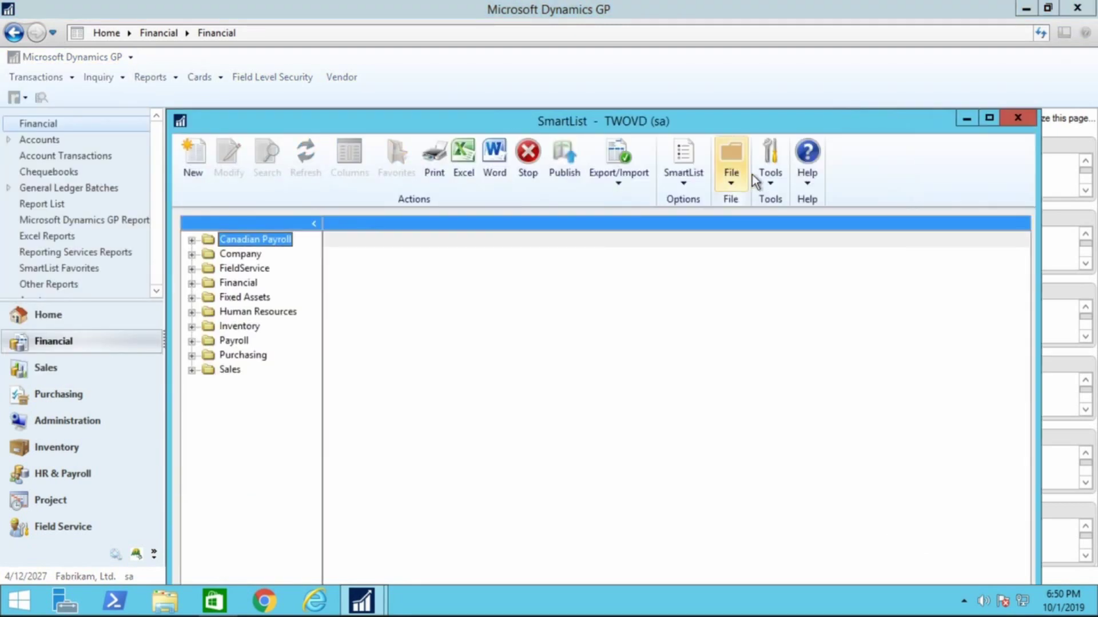
pyautogui.click(988, 119)
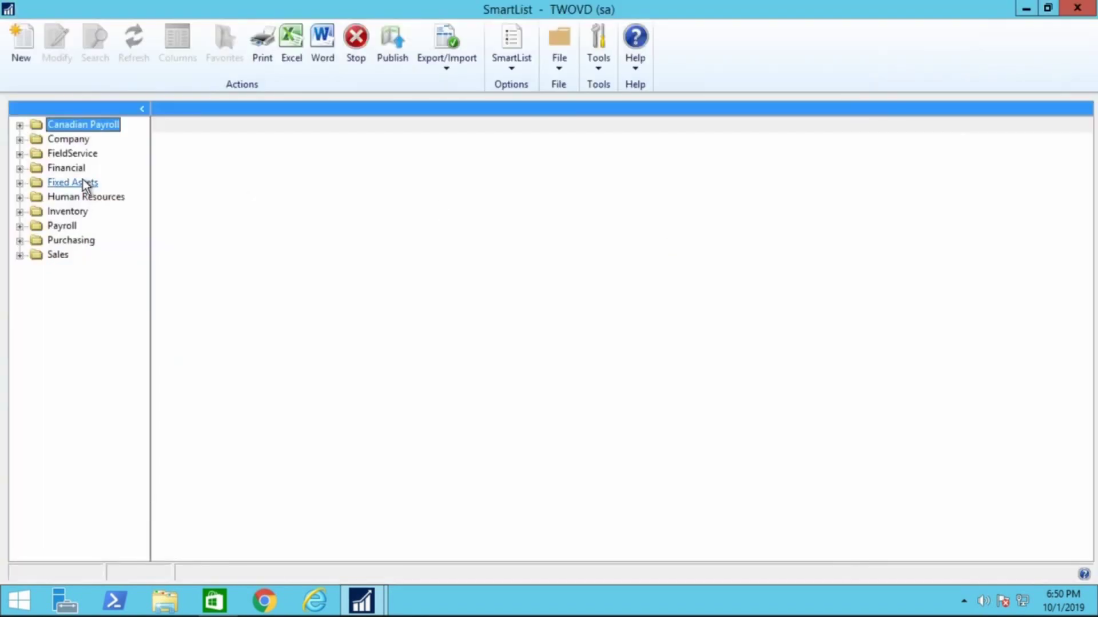
pyautogui.click(20, 182)
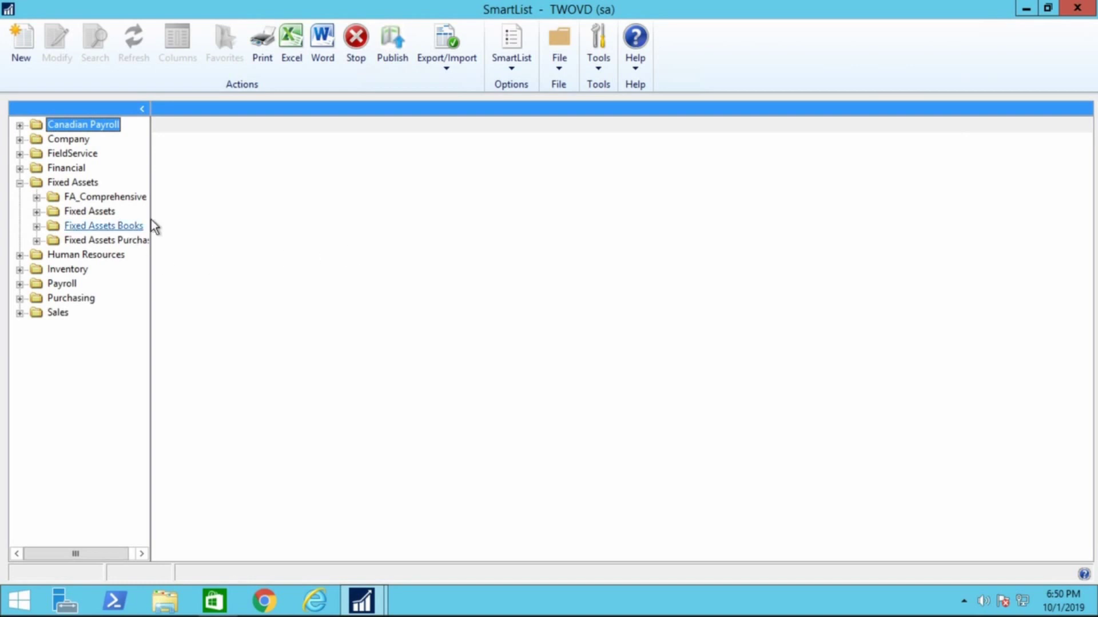
pyautogui.rightClick(132, 341)
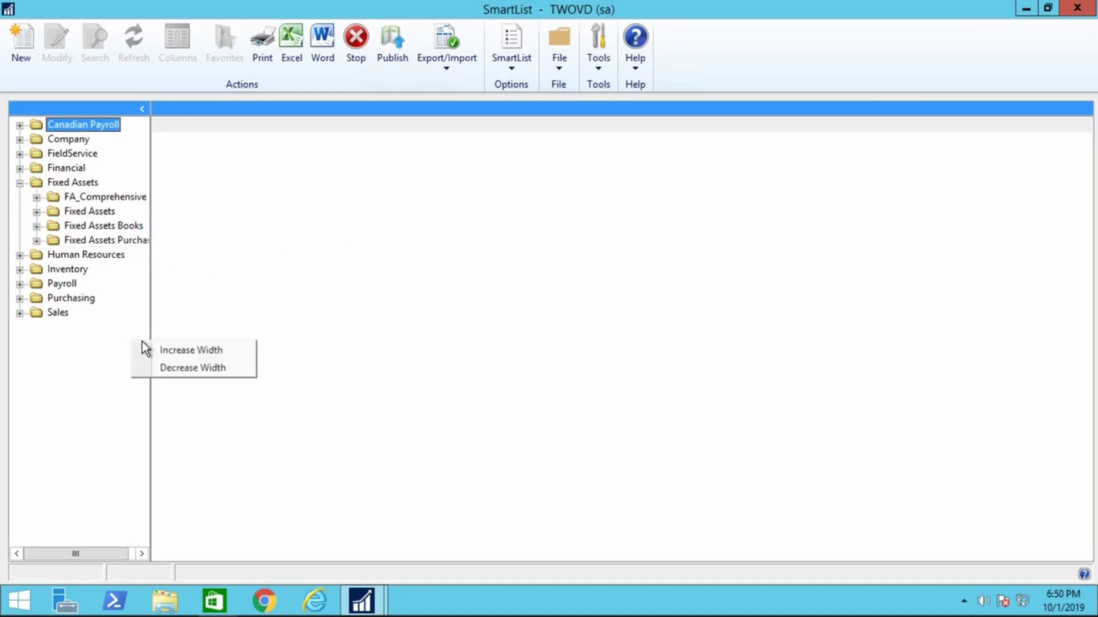
pyautogui.click(161, 350)
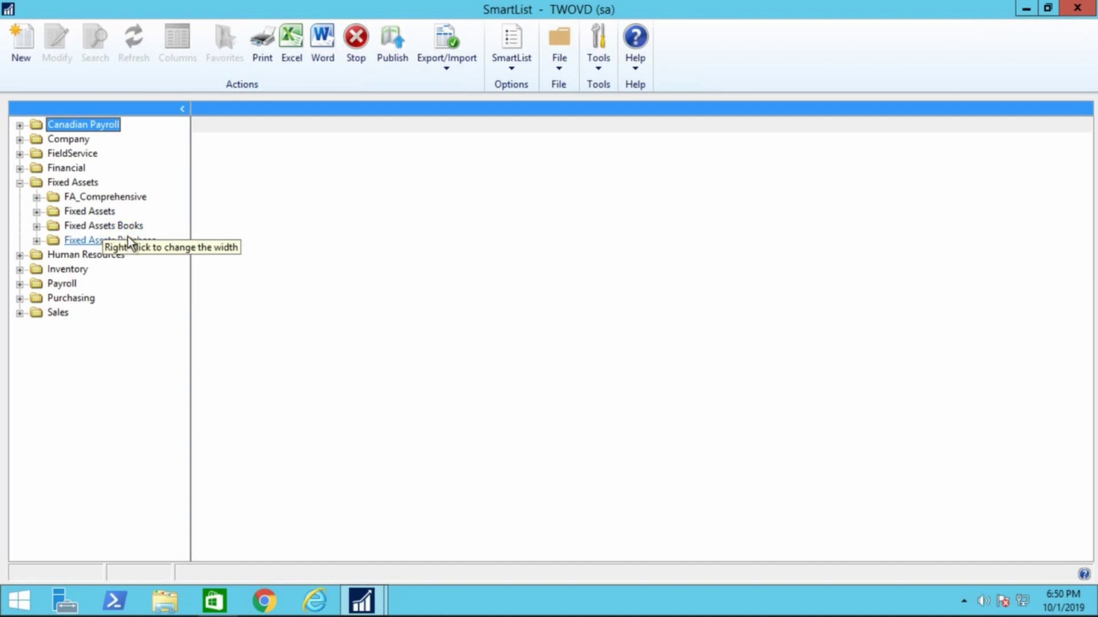
# Step: View the default Fixed Assets list and the default Fixed Assets Books list, collapsing each folder after viewing
pyautogui.click(36, 211)
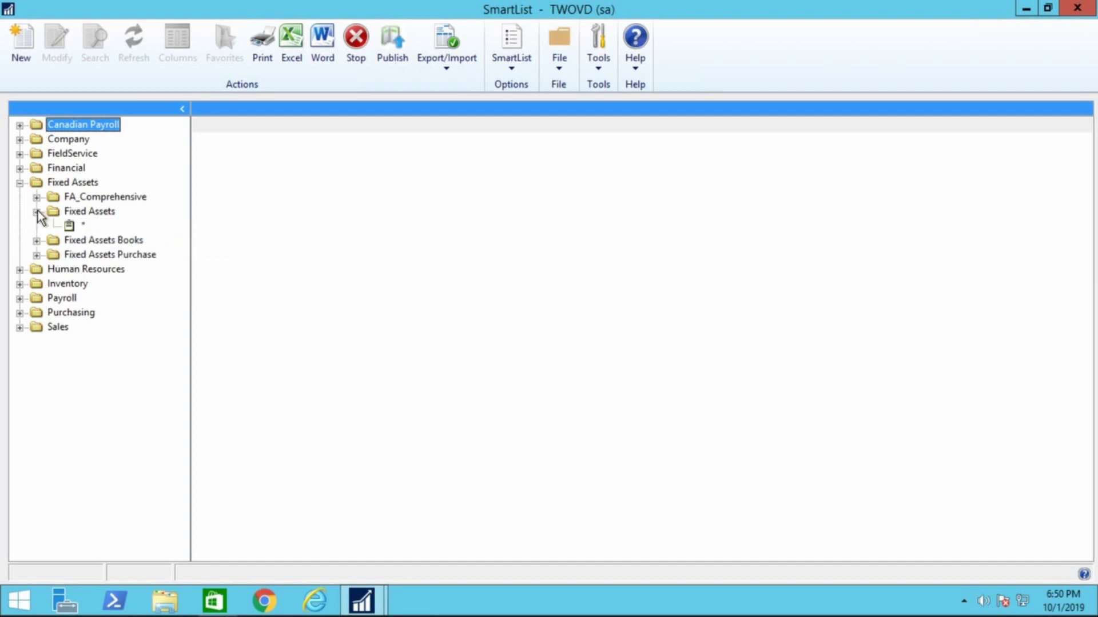
pyautogui.click(79, 226)
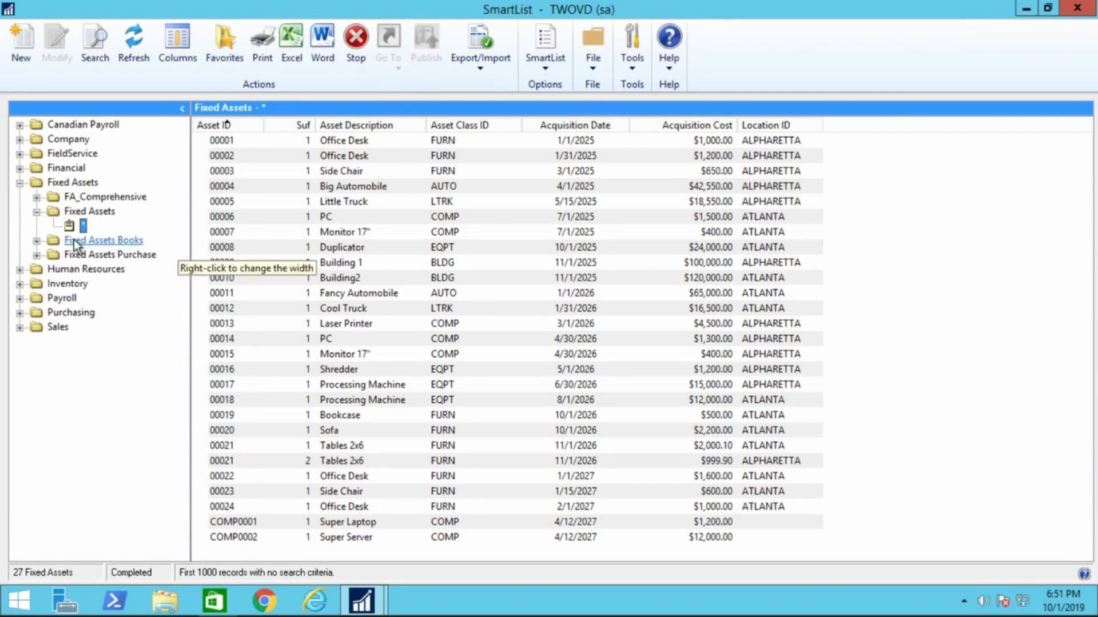
pyautogui.click(36, 212)
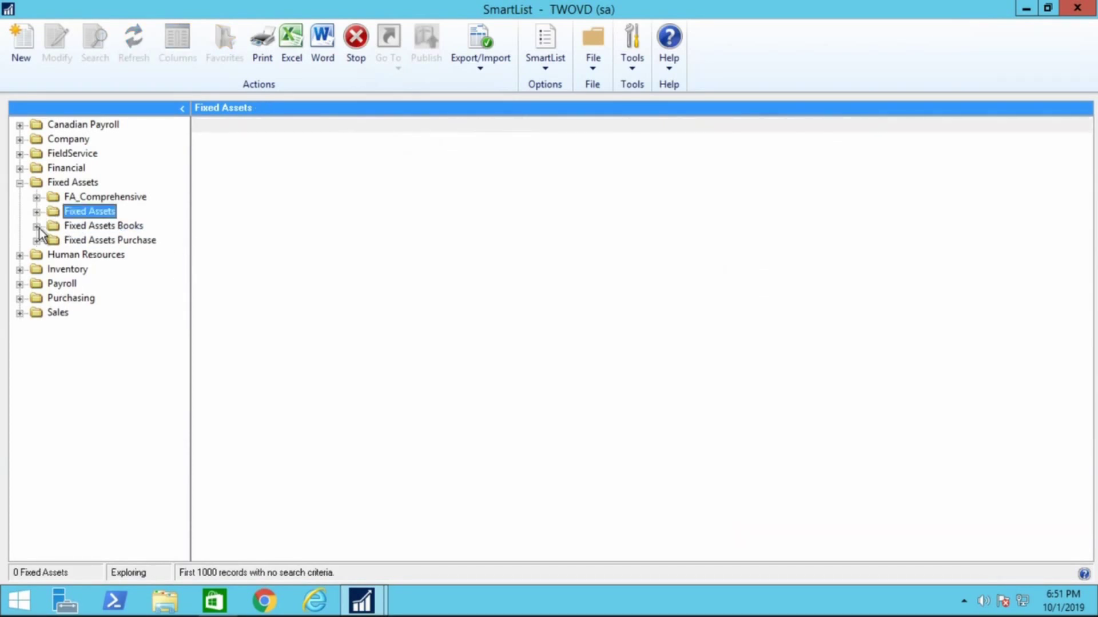
pyautogui.click(37, 227)
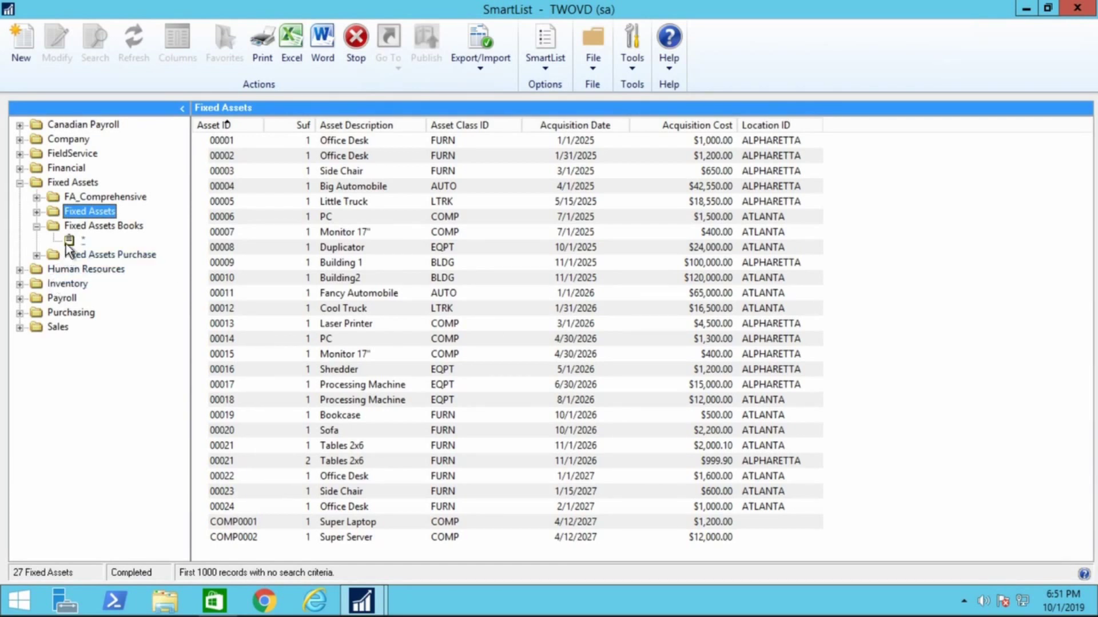
pyautogui.click(82, 240)
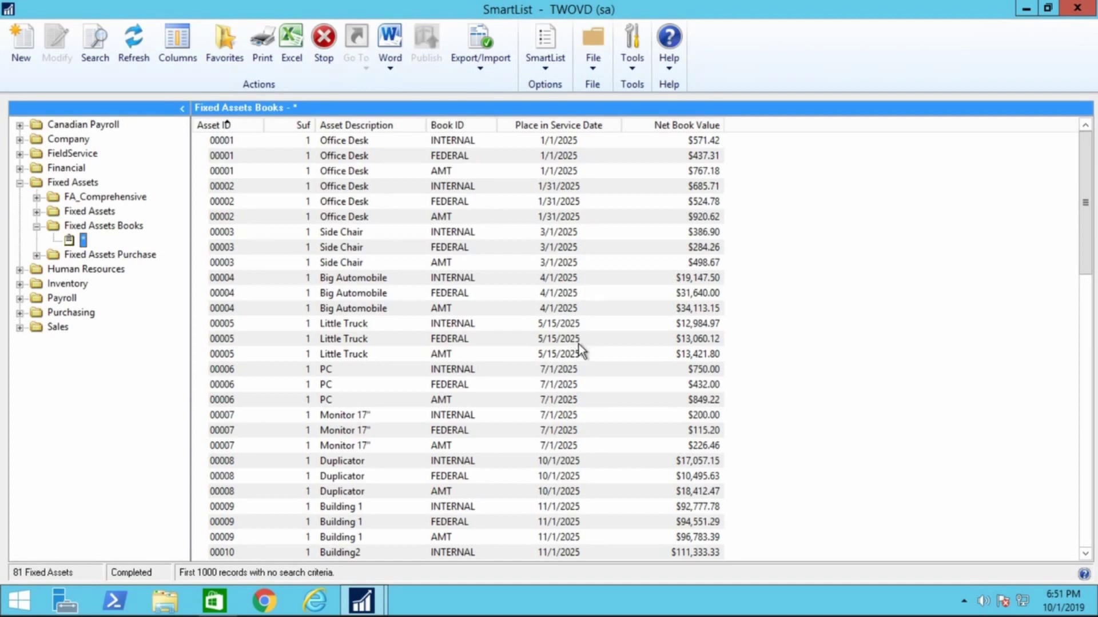
pyautogui.click(36, 225)
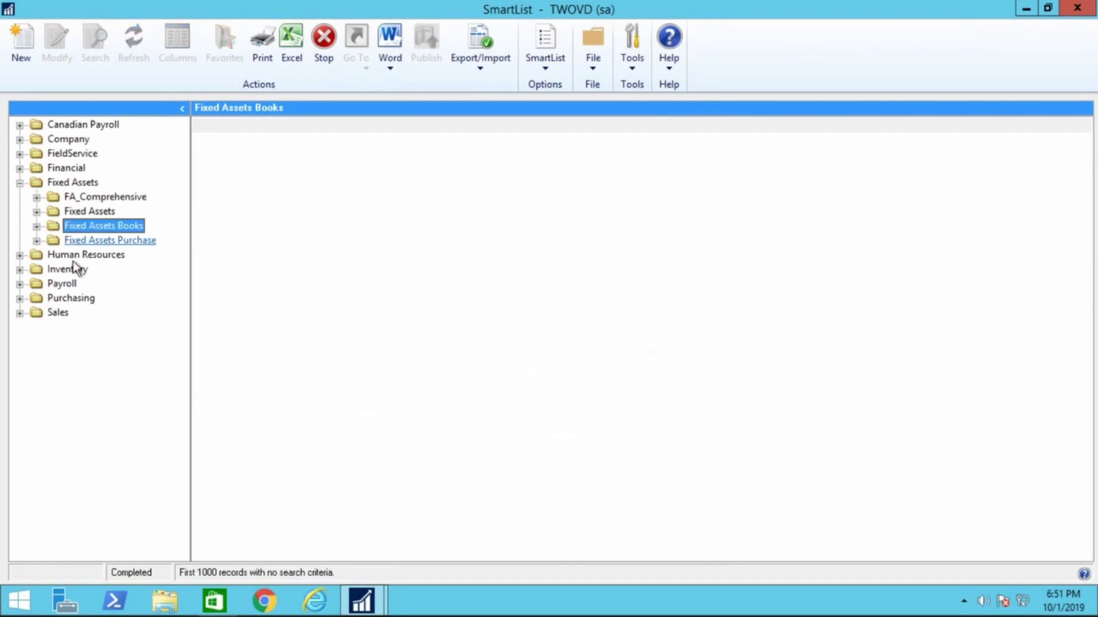
# Step: View the default Fixed Assets Purchase list, check the vendor IDs of COMP0001 and COMP0002, and collapse the folder
pyautogui.click(84, 254)
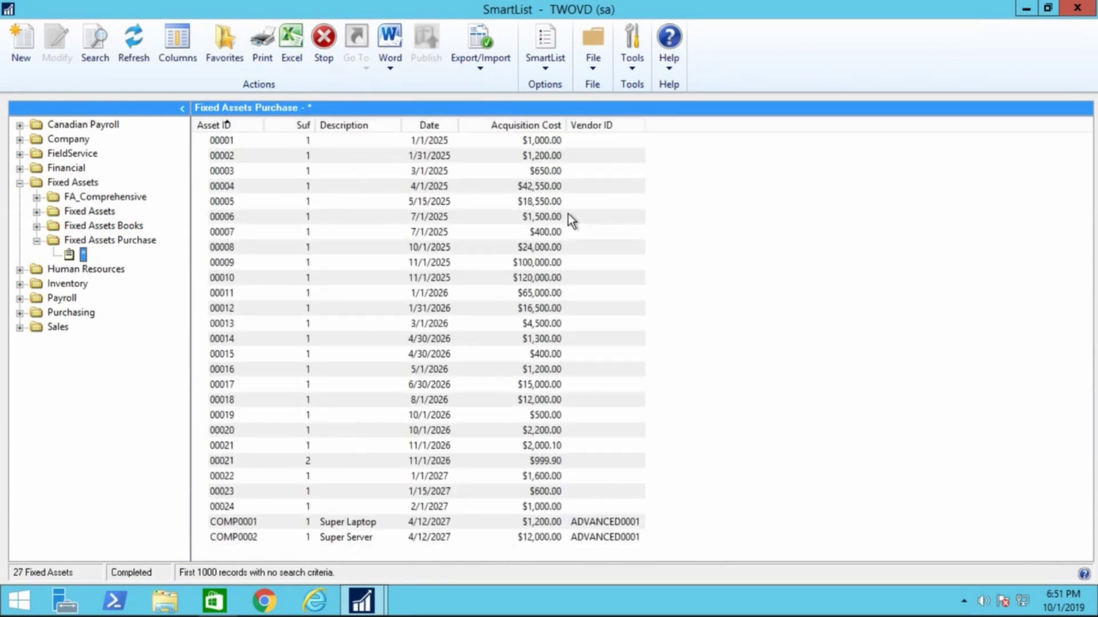
pyautogui.click(603, 526)
pyautogui.click(610, 538)
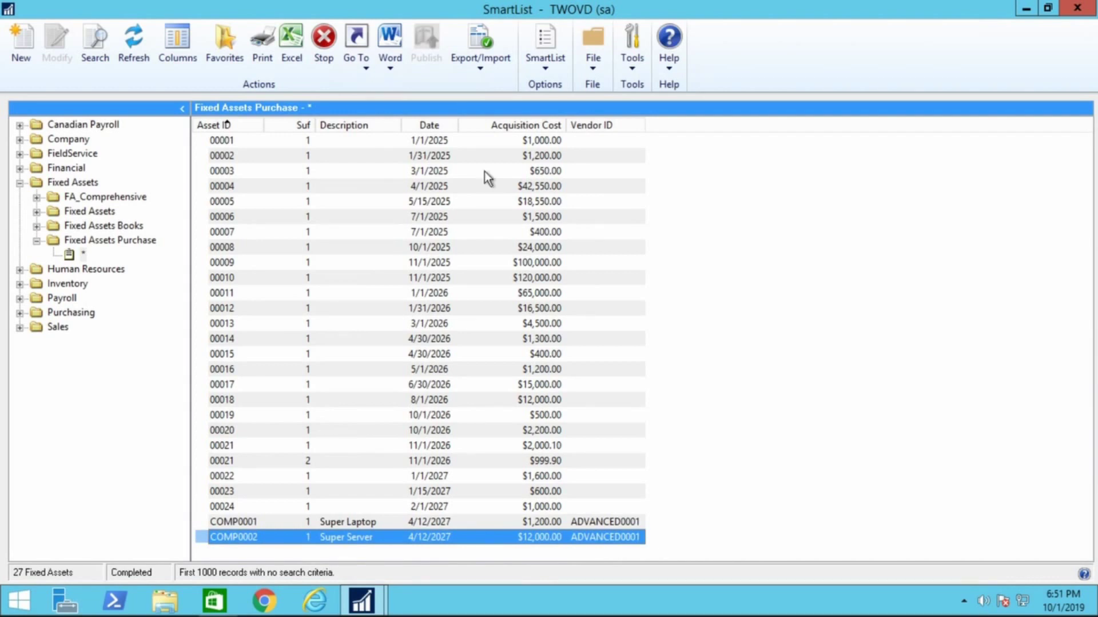
pyautogui.click(42, 242)
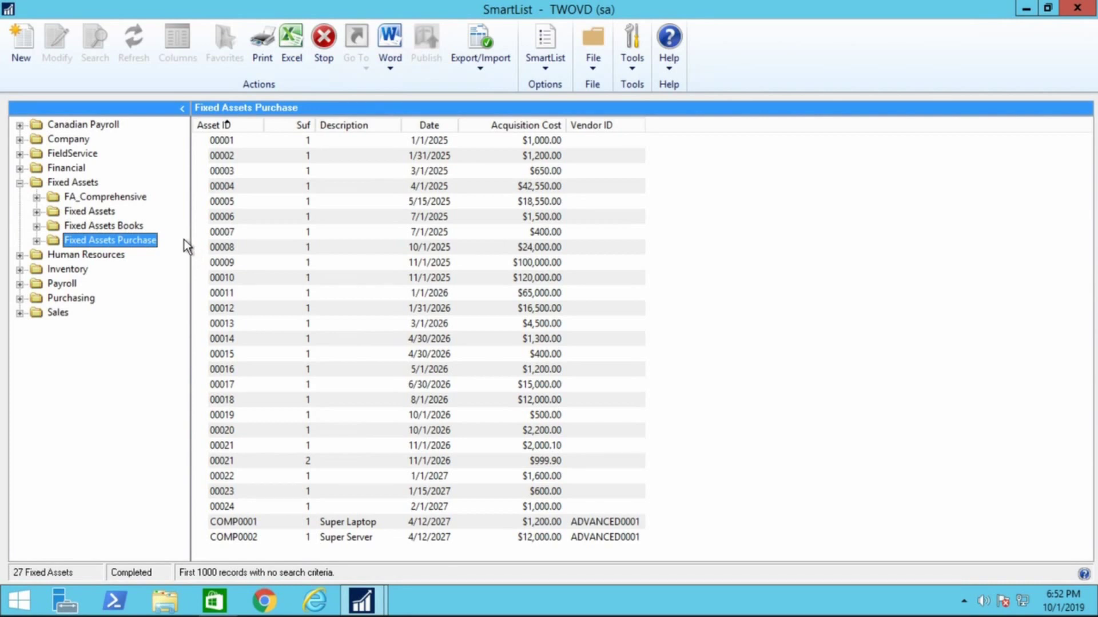
# Step: Display the FA_Comprehensive list and examine its columns from asset details through depreciation amounts and net book value
pyautogui.click(121, 197)
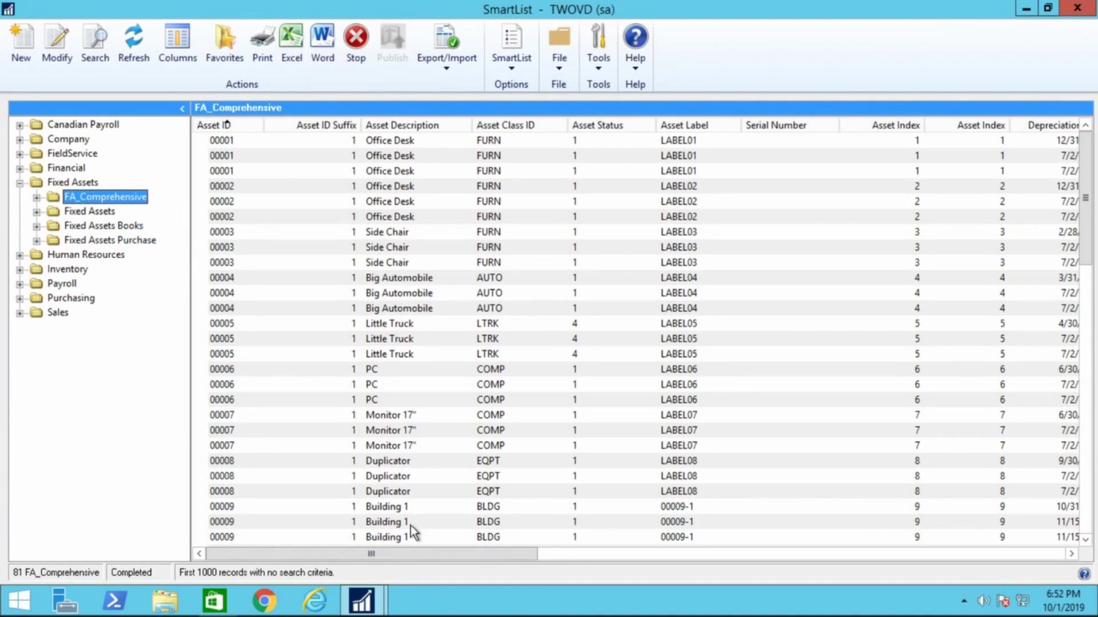
pyautogui.moveTo(411, 554); pyautogui.dragTo(566, 554)
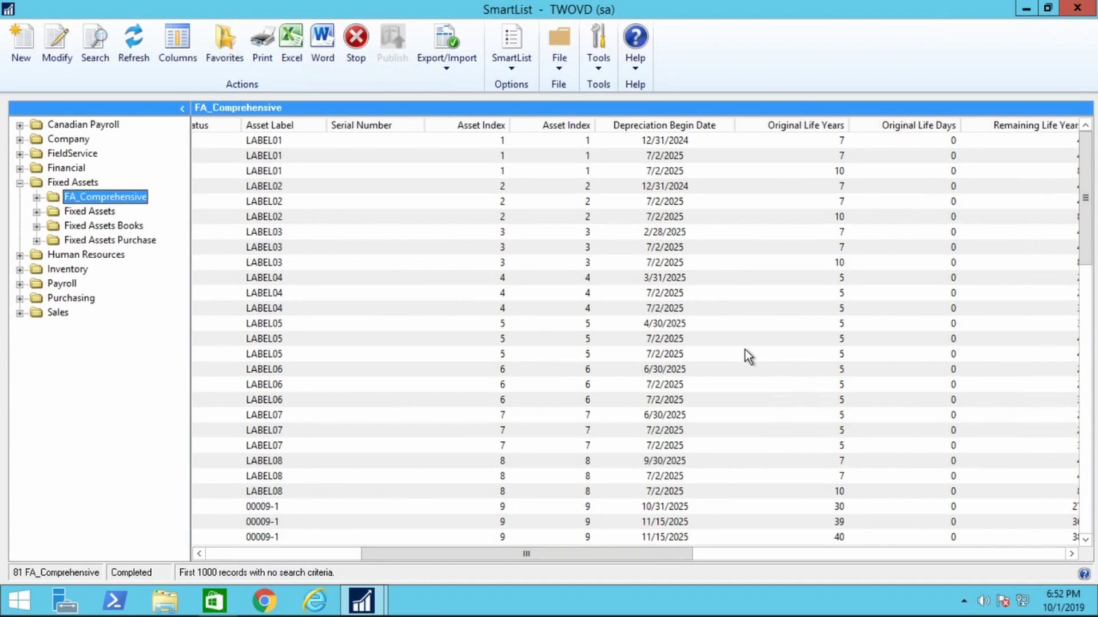
pyautogui.moveTo(650, 555); pyautogui.dragTo(861, 539)
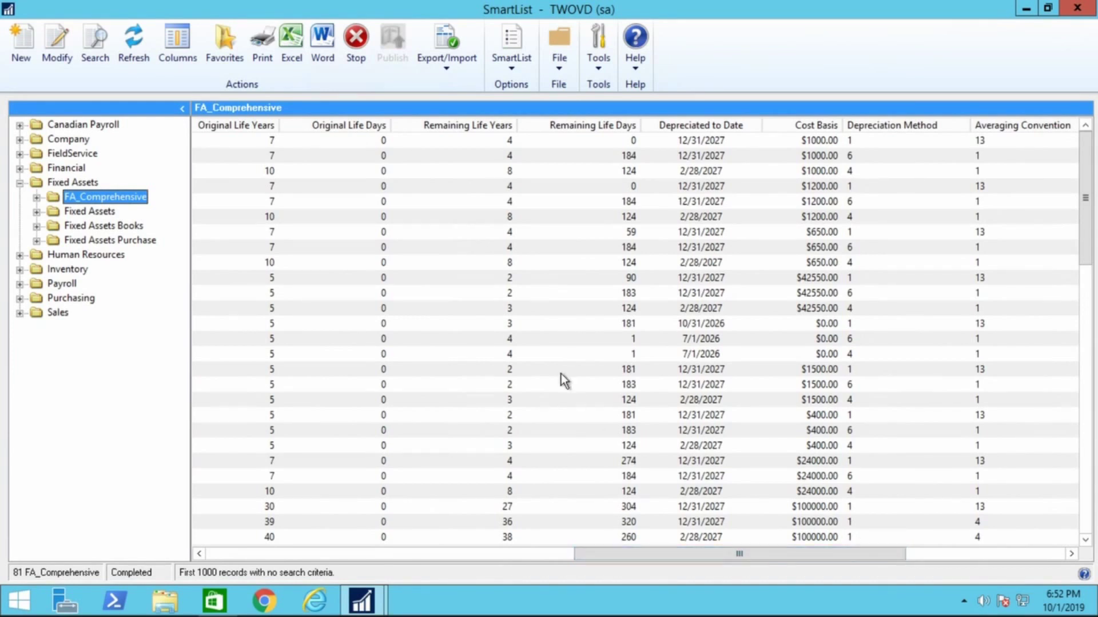
pyautogui.moveTo(819, 554); pyautogui.dragTo(966, 562)
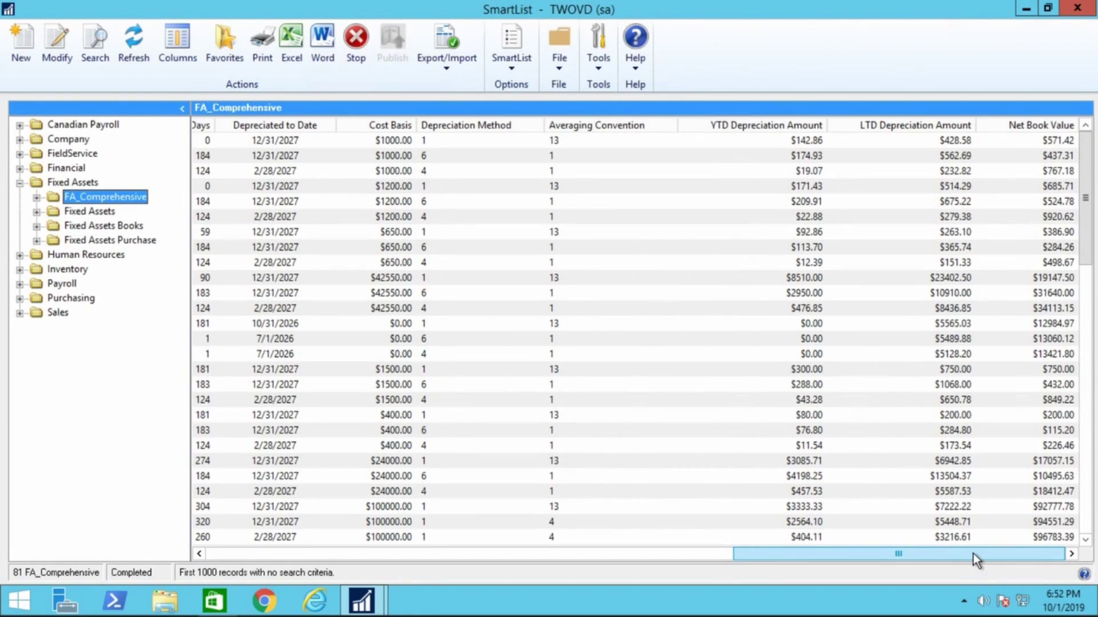
pyautogui.moveTo(973, 553); pyautogui.dragTo(399, 512)
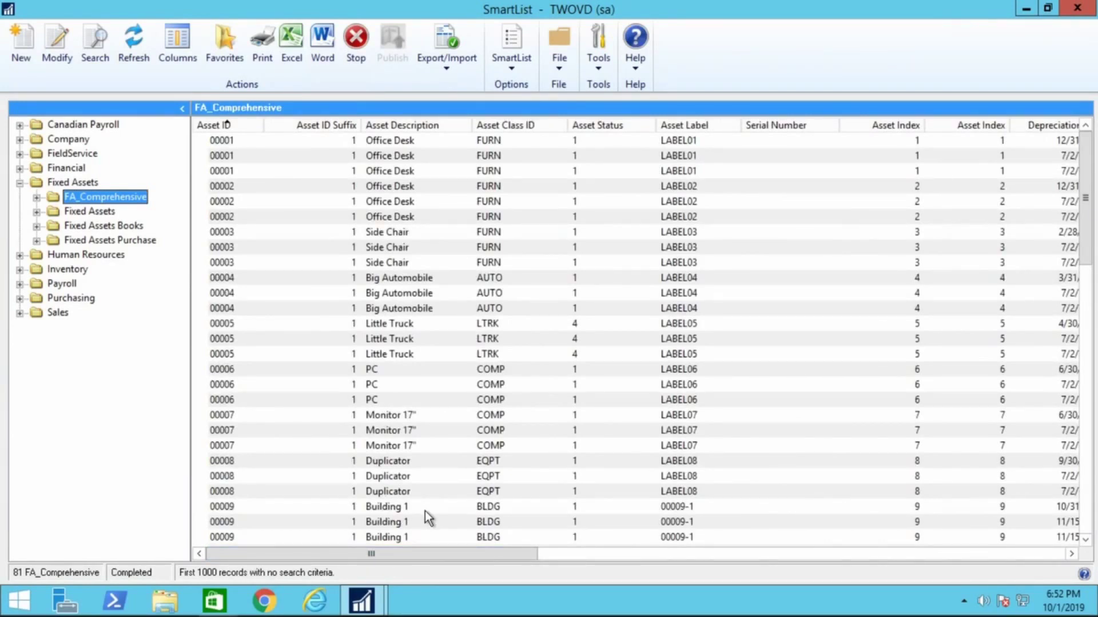
# Step: View the search definition options for the FA_Comprehensive list, and close the search window and SmartList
pyautogui.moveTo(349, 595)
pyautogui.click(95, 43)
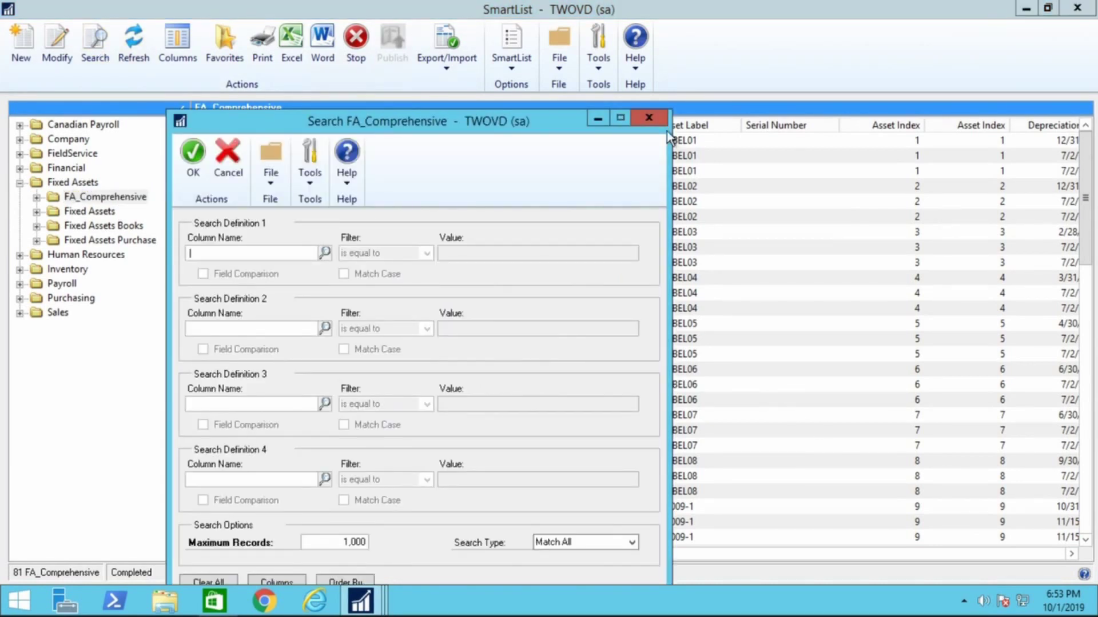
pyautogui.click(657, 115)
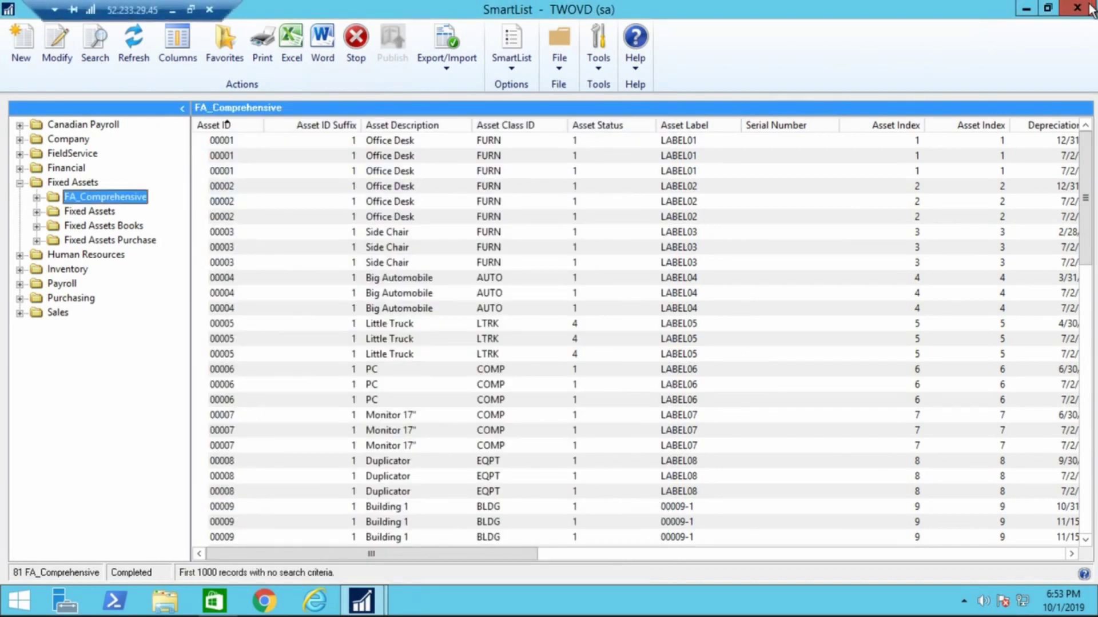
pyautogui.click(1088, 9)
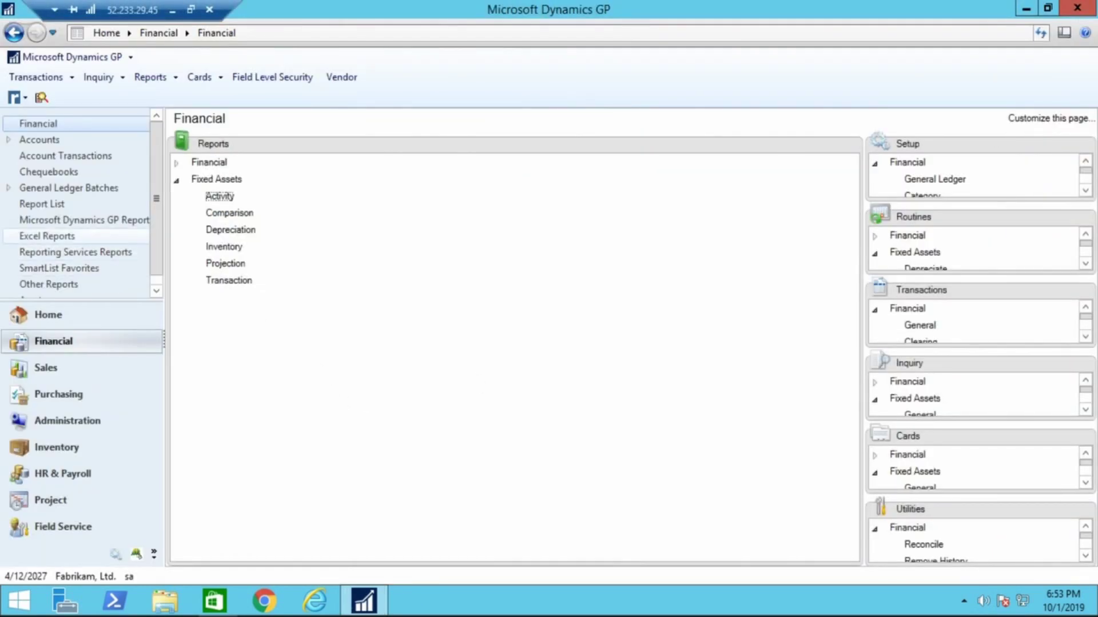